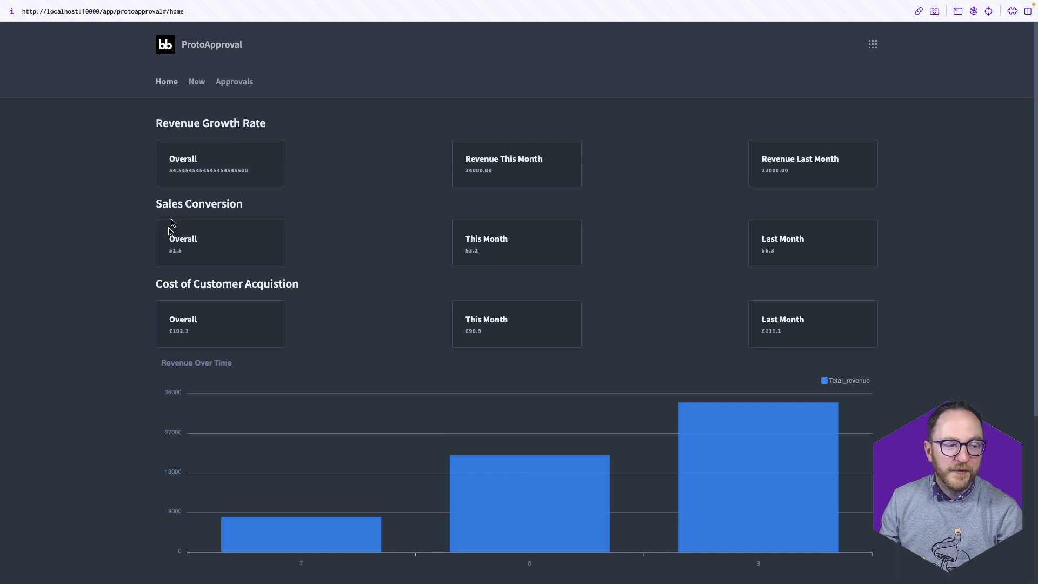
# Scroll the app, open the New monthly-details form, and pick Belfast as the region
pyautogui.scroll(-1, 234, 258)
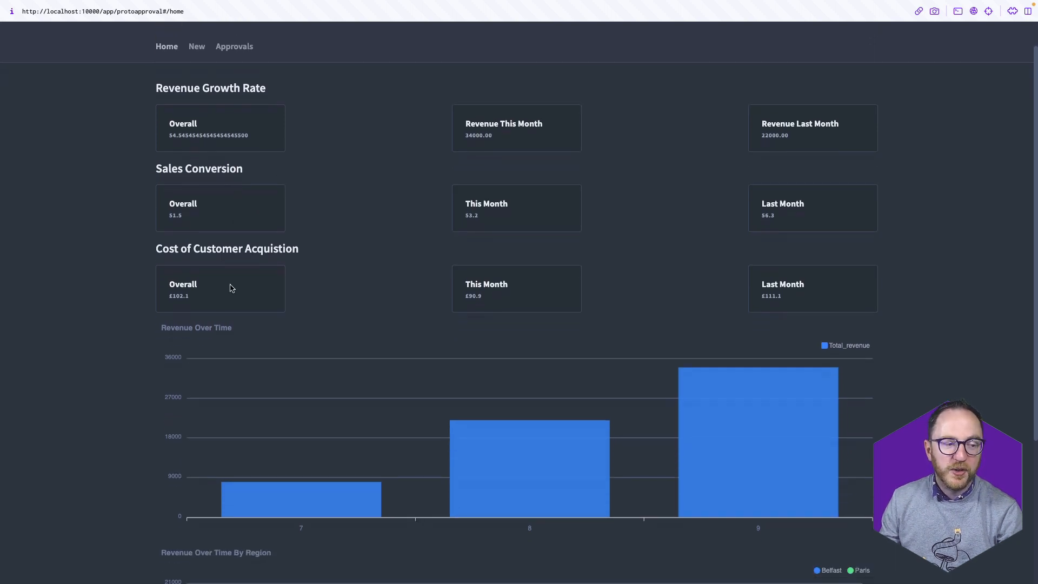
pyautogui.scroll(-3, 341, 336)
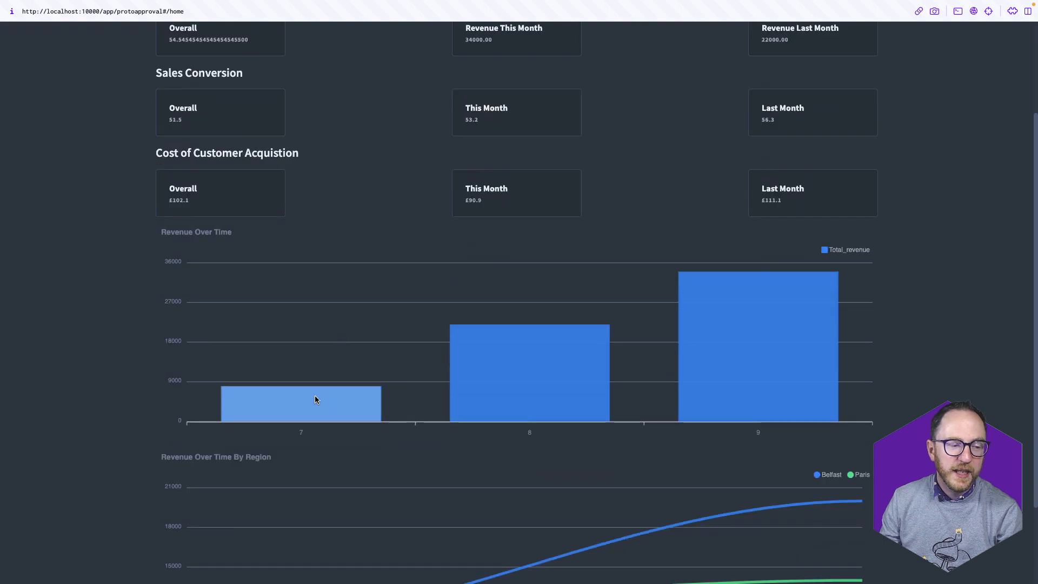
pyautogui.scroll(-3, 424, 376)
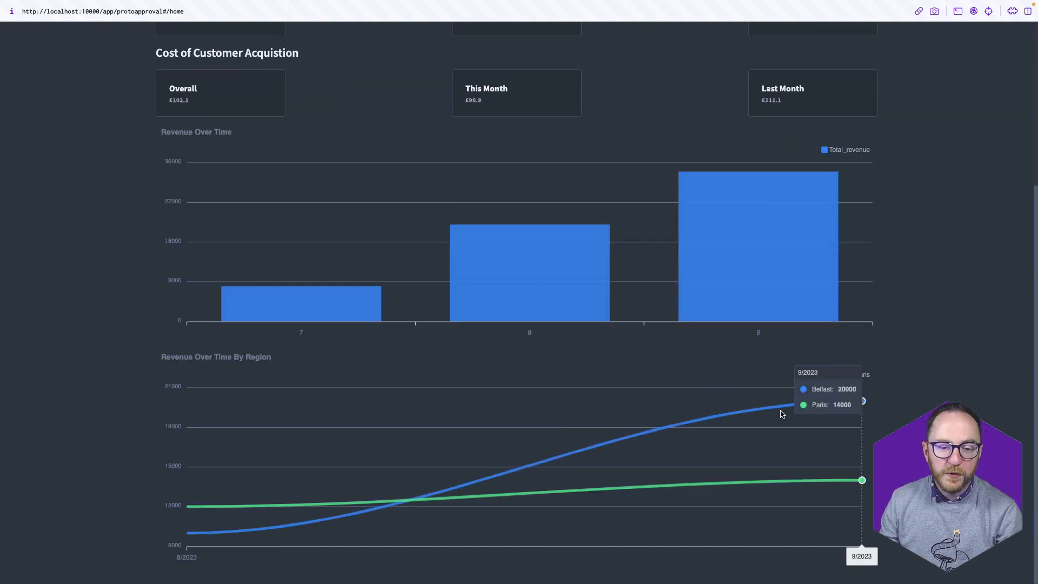
pyautogui.scroll(6, 816, 349)
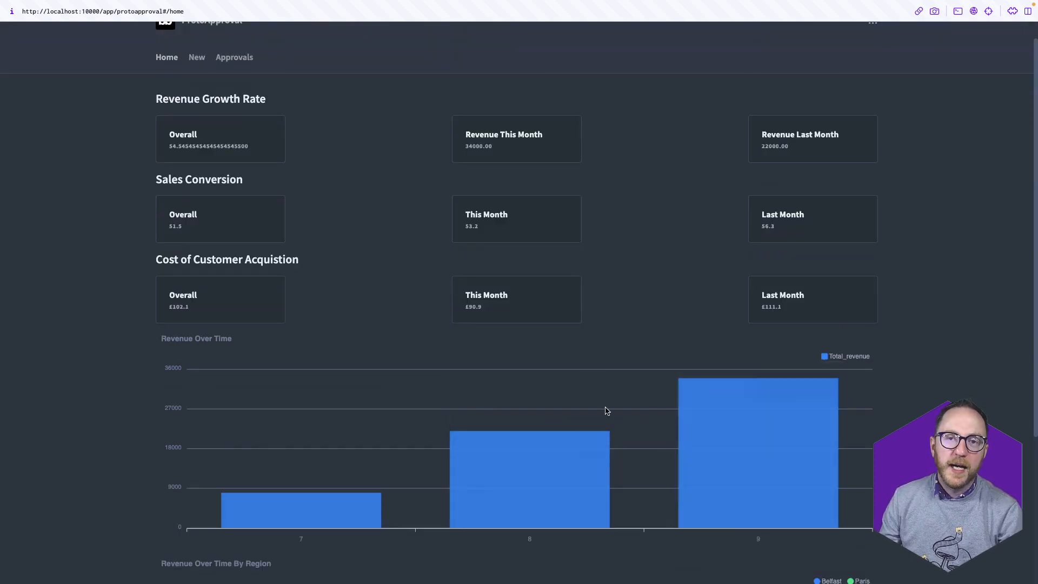
pyautogui.scroll(1, 607, 411)
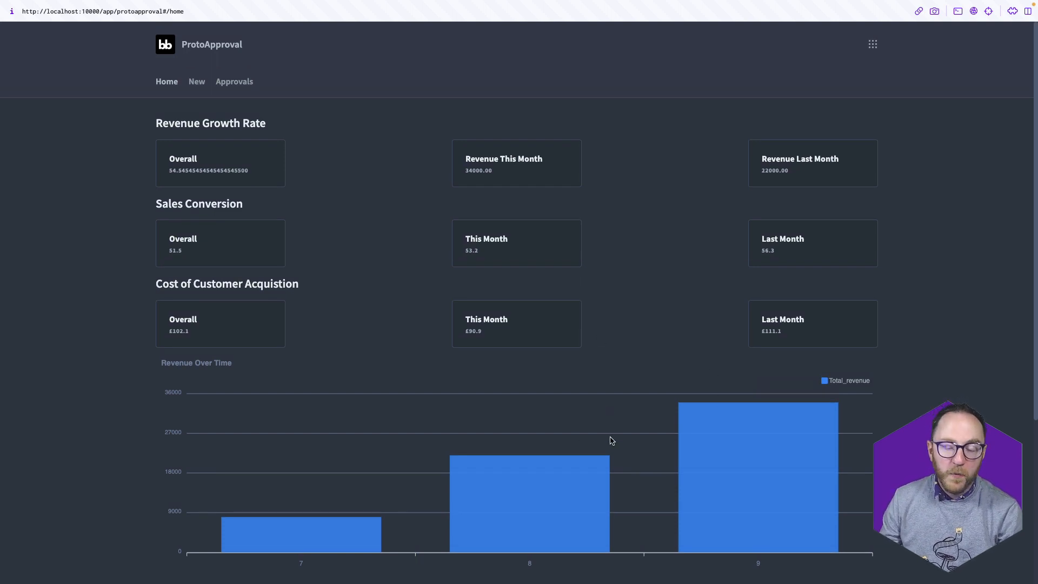
pyautogui.click(197, 82)
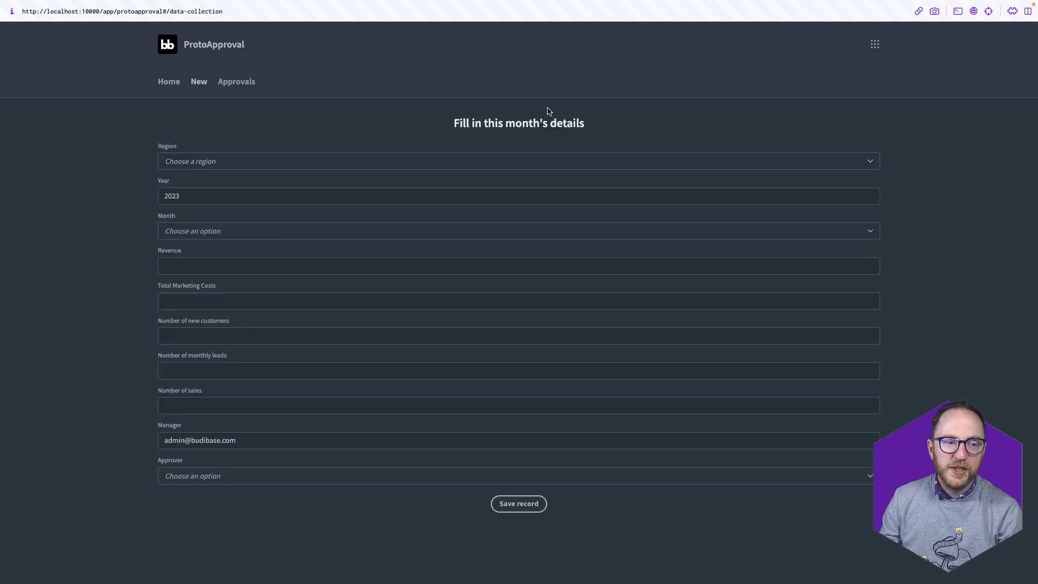
pyautogui.click(235, 163)
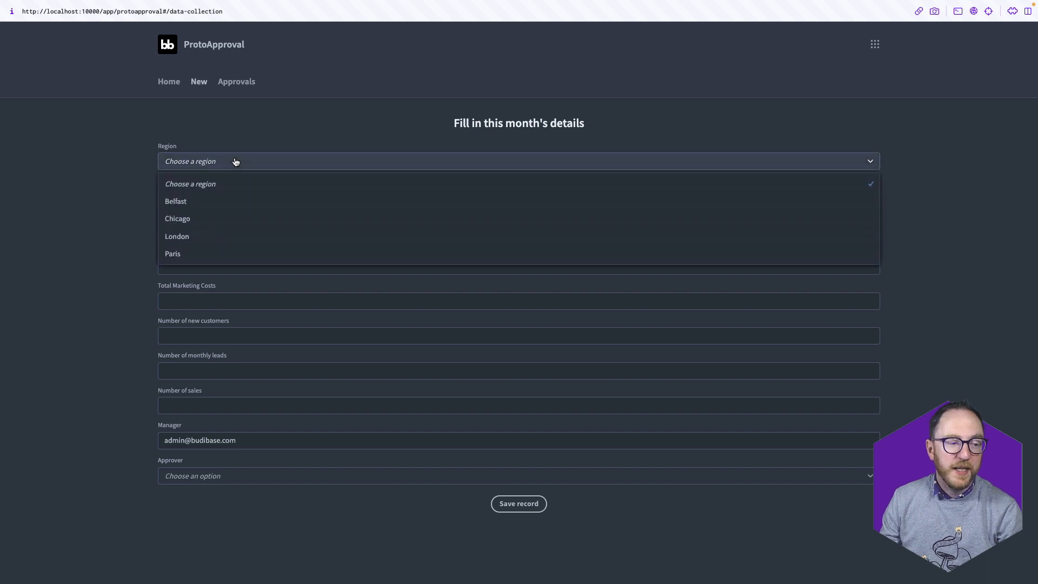
pyautogui.click(241, 204)
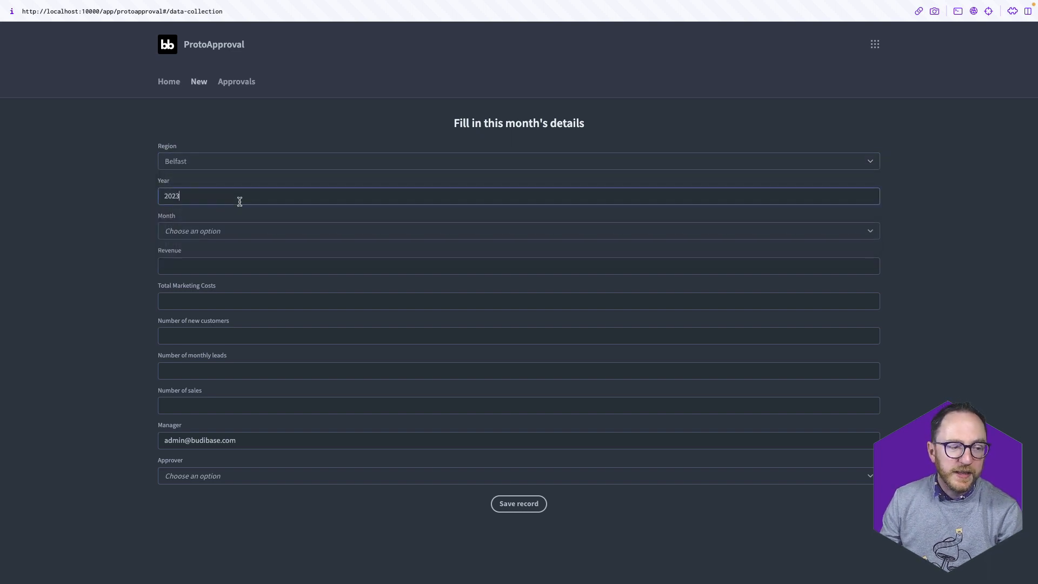
# Check the revenue, marketing-cost, manager and approver fields, leaving approver unset, then open Approvals
pyautogui.click(248, 263)
pyautogui.click(245, 298)
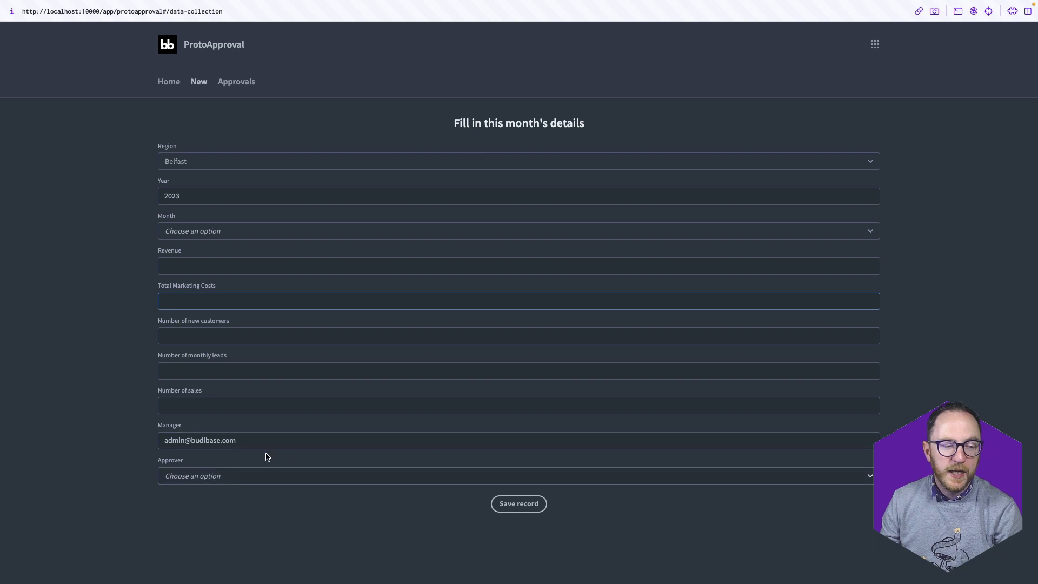
pyautogui.moveTo(251, 440); pyautogui.dragTo(137, 436)
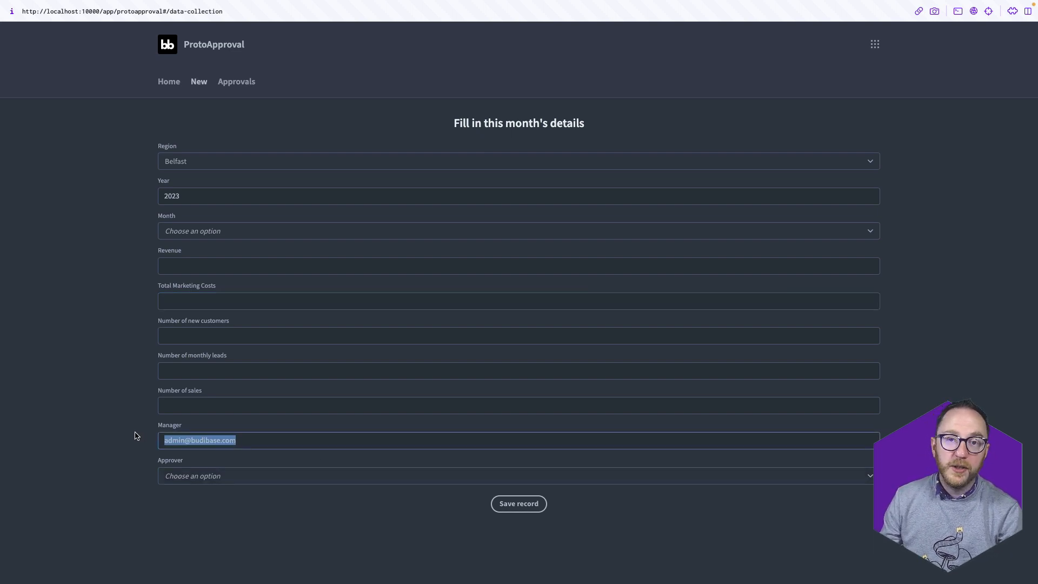
pyautogui.click(213, 476)
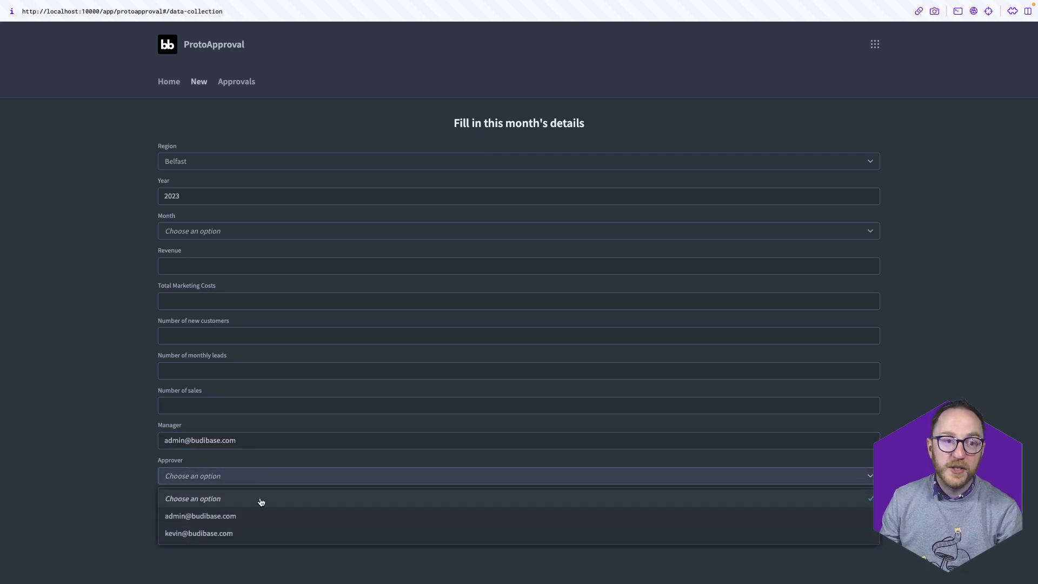
pyautogui.click(119, 511)
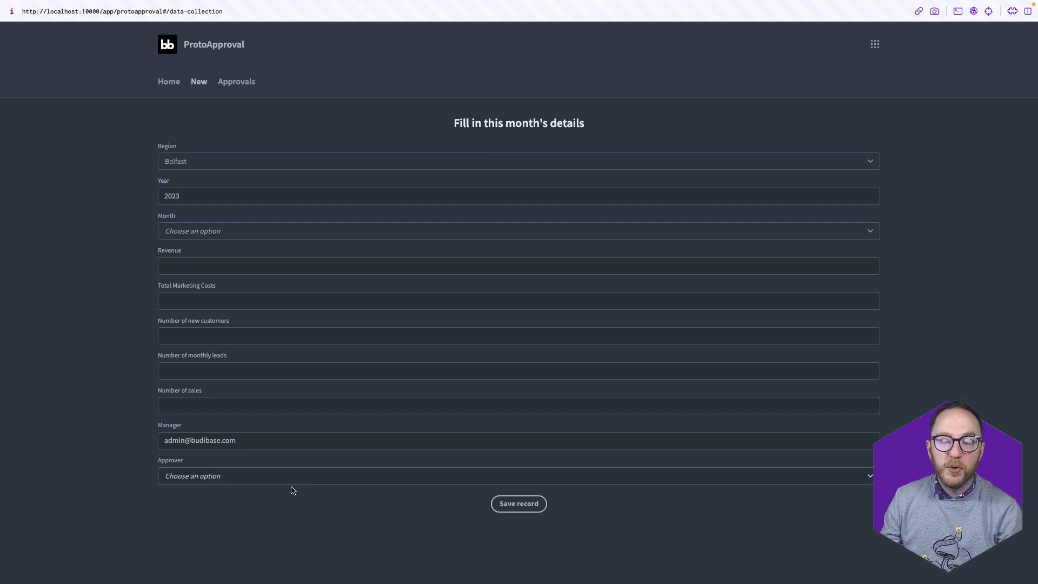
pyautogui.click(250, 82)
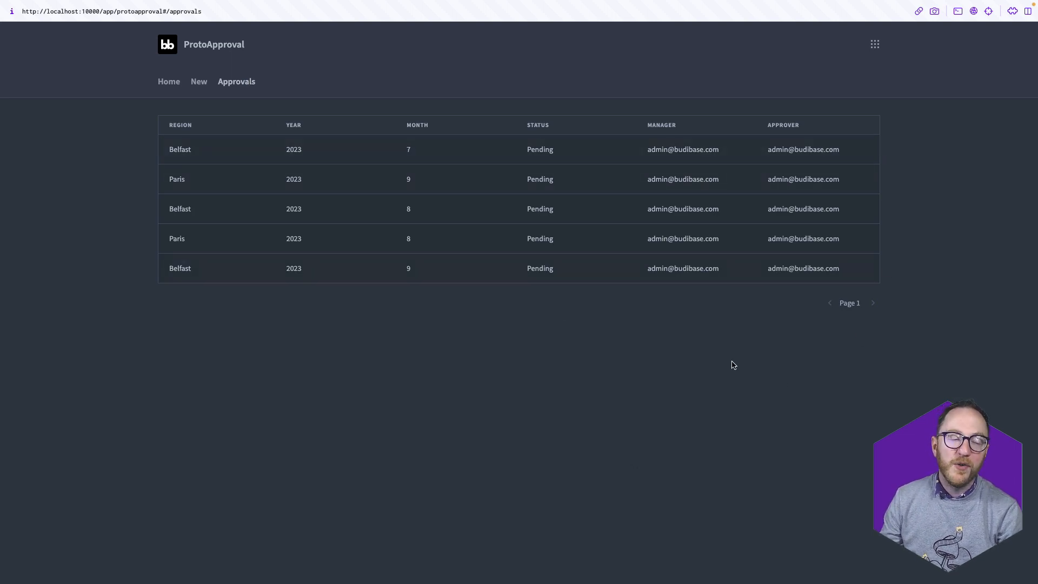
# Inspect the Belfast month 7–9 and Paris month 9 records in the details panel, then close it
pyautogui.moveTo(259, 266); pyautogui.dragTo(296, 250)
pyautogui.click(432, 271)
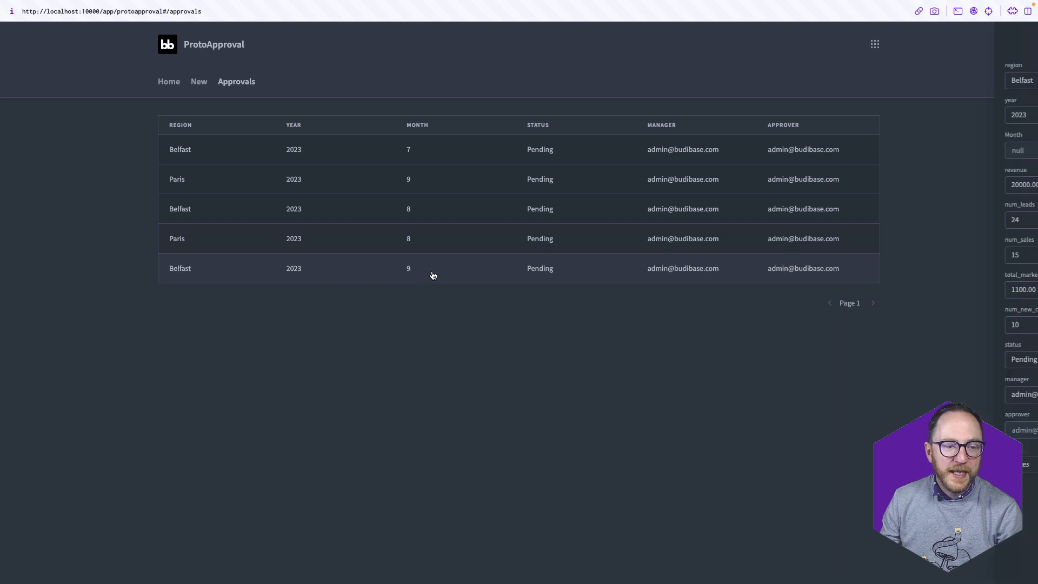
pyautogui.click(446, 146)
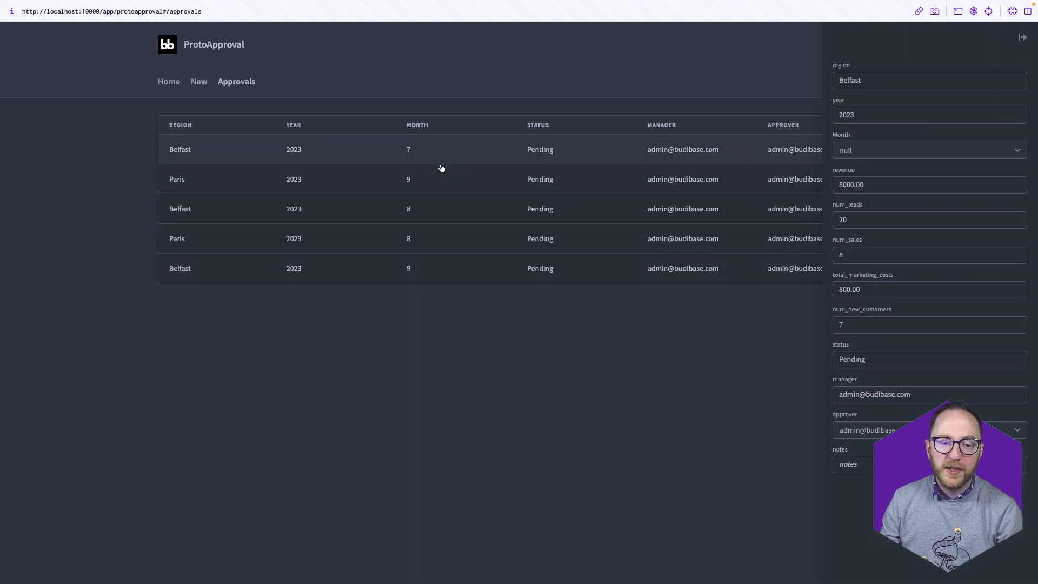
pyautogui.click(441, 169)
pyautogui.click(439, 209)
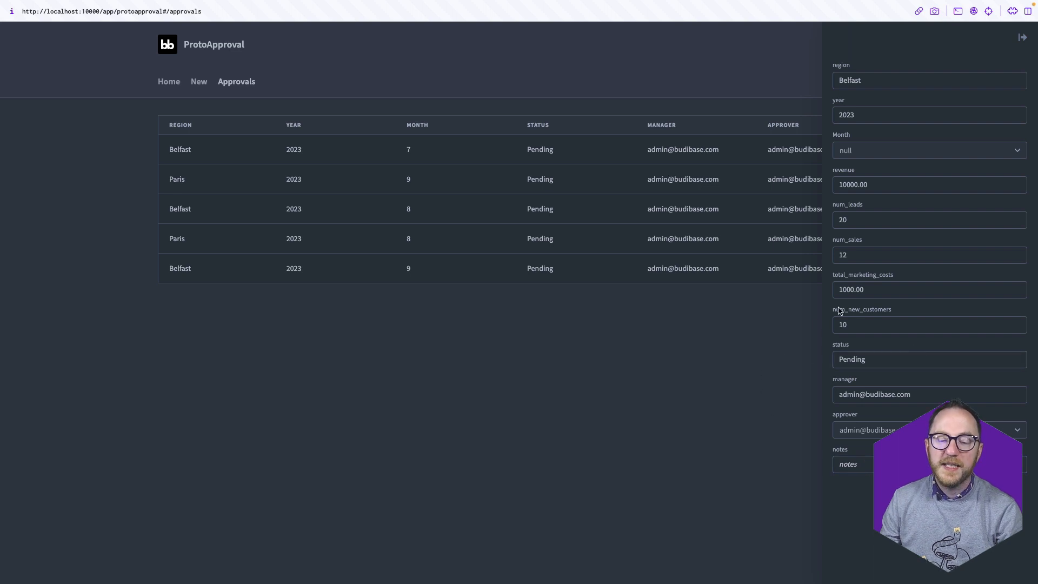
pyautogui.click(651, 396)
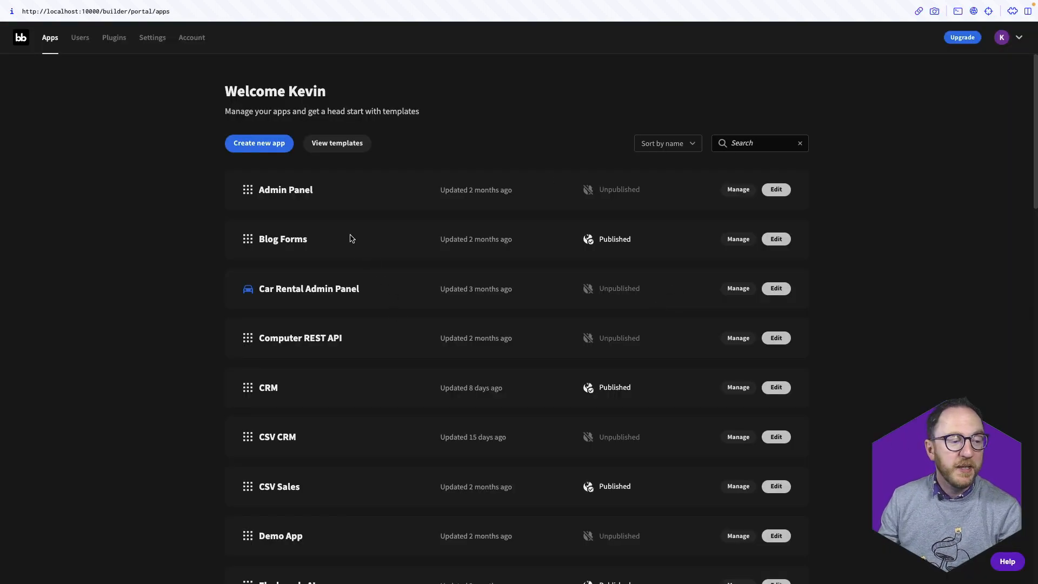
# Create a new app from scratch named ApprovalApp
pyautogui.click(247, 146)
pyautogui.click(753, 121)
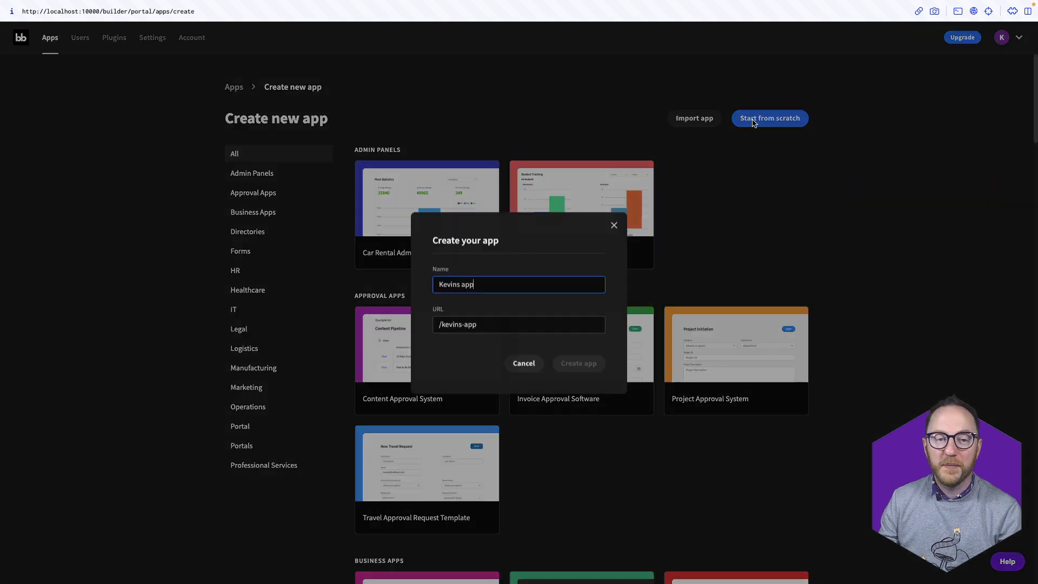
pyautogui.tripleClick(516, 289)
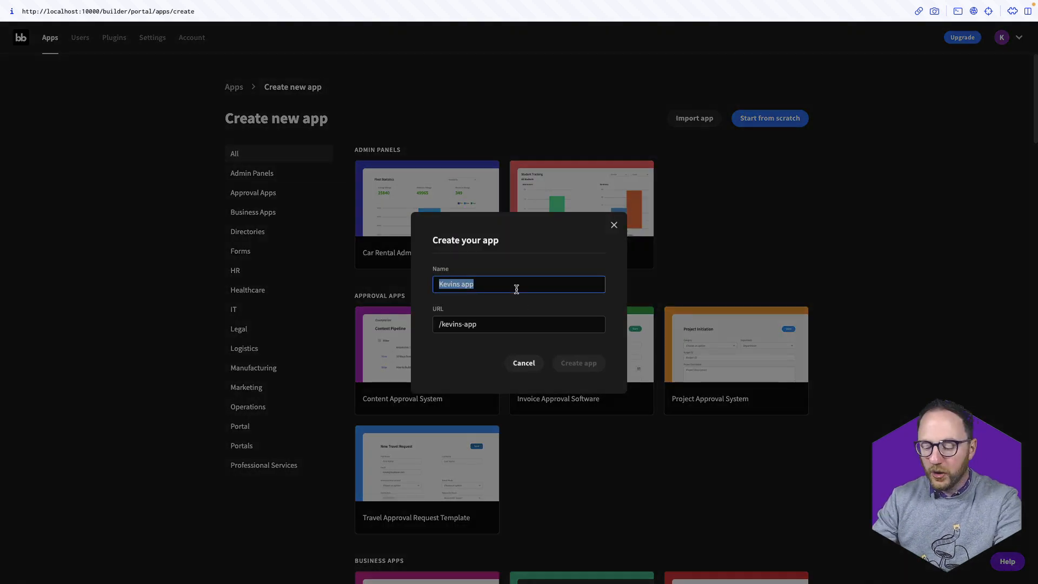
pyautogui.write('ApprovalApp')
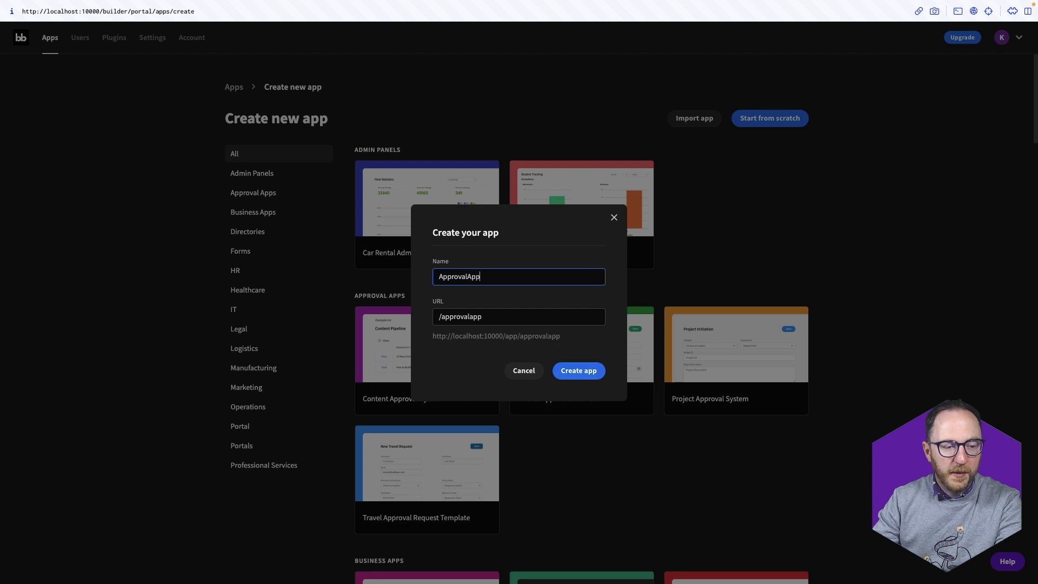
pyautogui.click(575, 373)
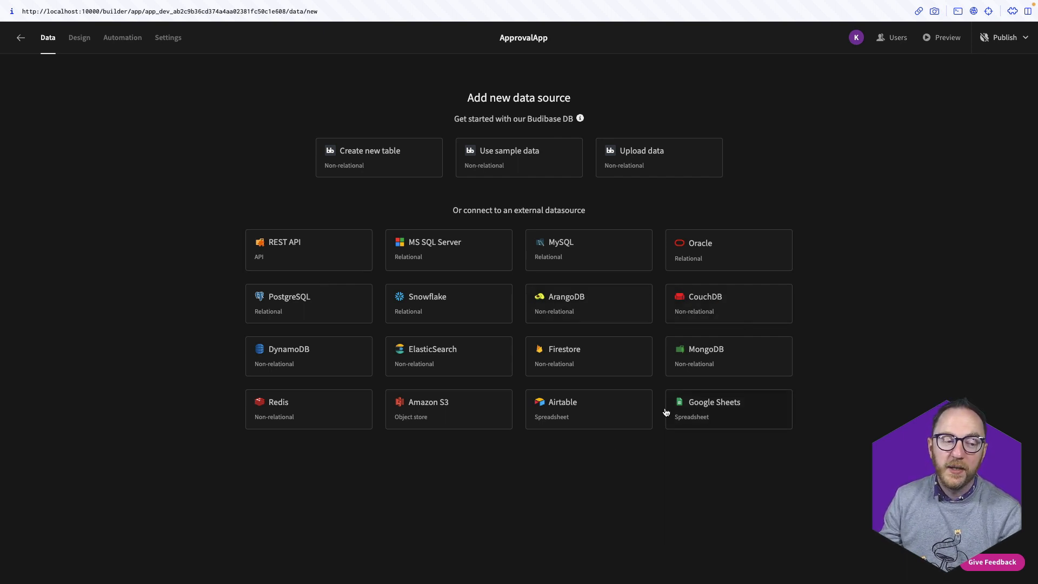
# Add a PostgreSQL source with host host.docker.internal, database approval, the database user and password, and connect
pyautogui.click(323, 309)
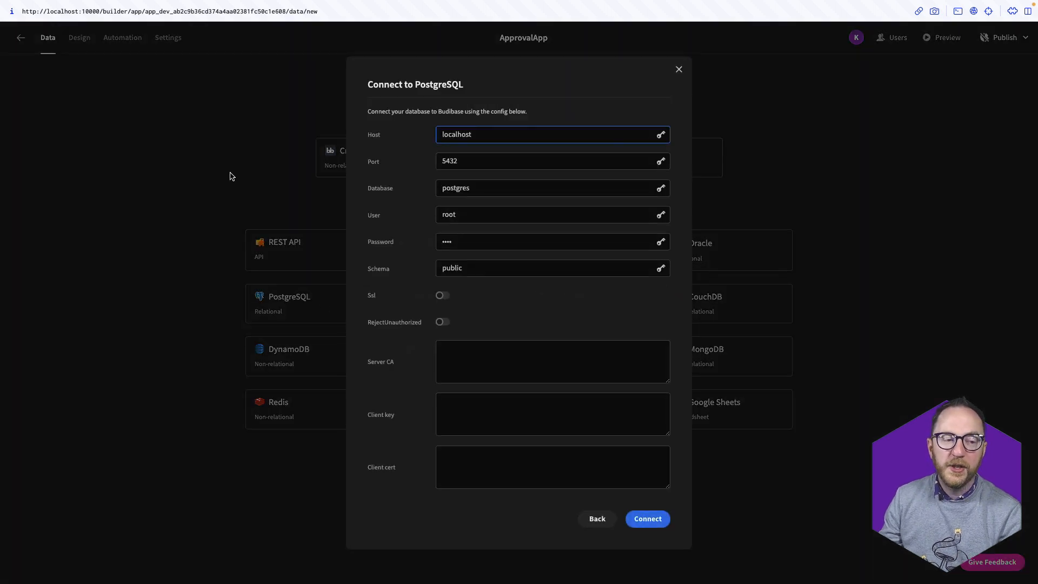
pyautogui.doubleClick(478, 139)
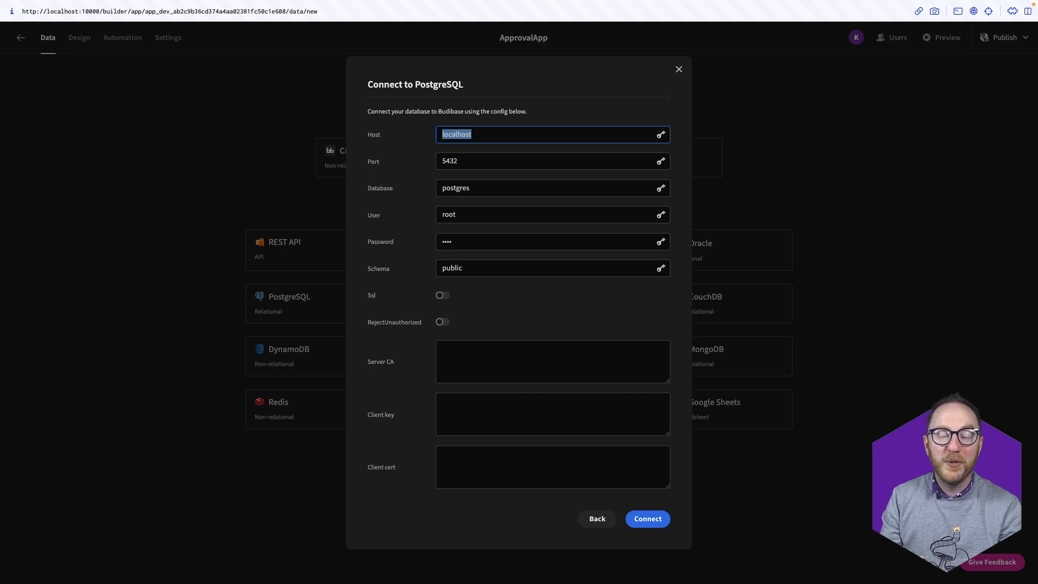
pyautogui.write('host')
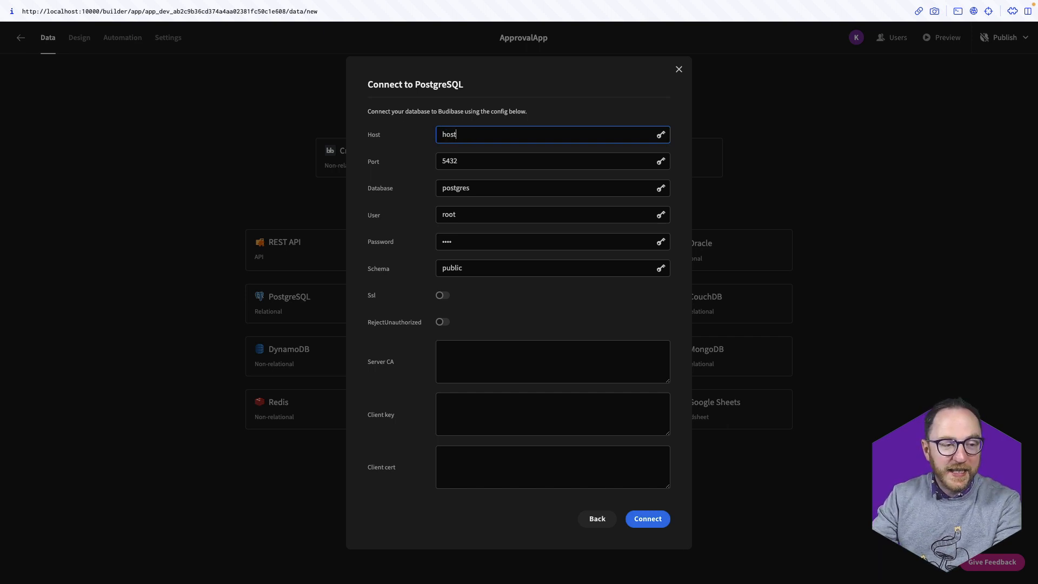
pyautogui.write('.docker.interna')
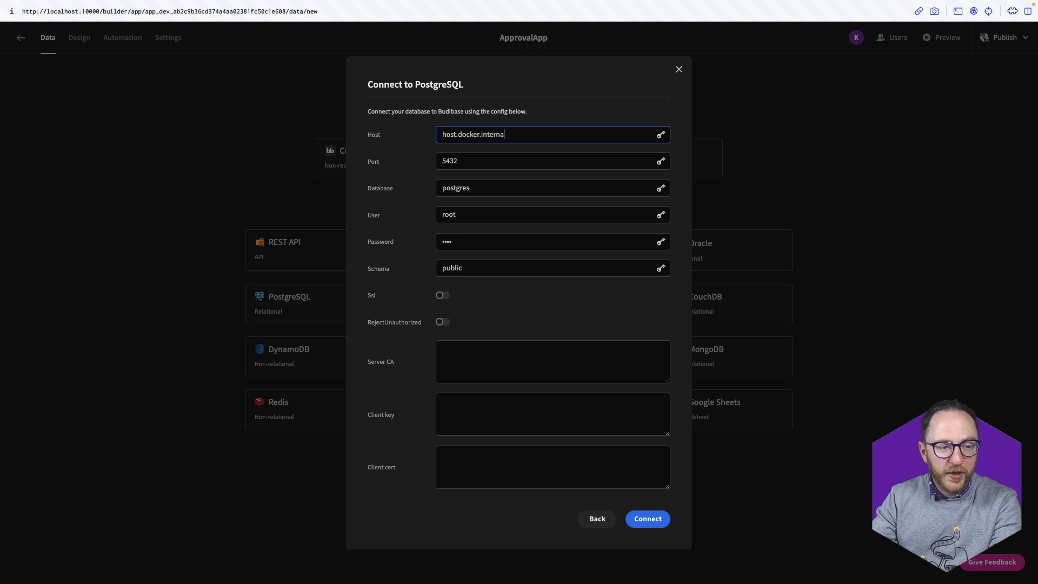
pyautogui.press('Tab')
pyautogui.press('Tab')
pyautogui.write('approval')
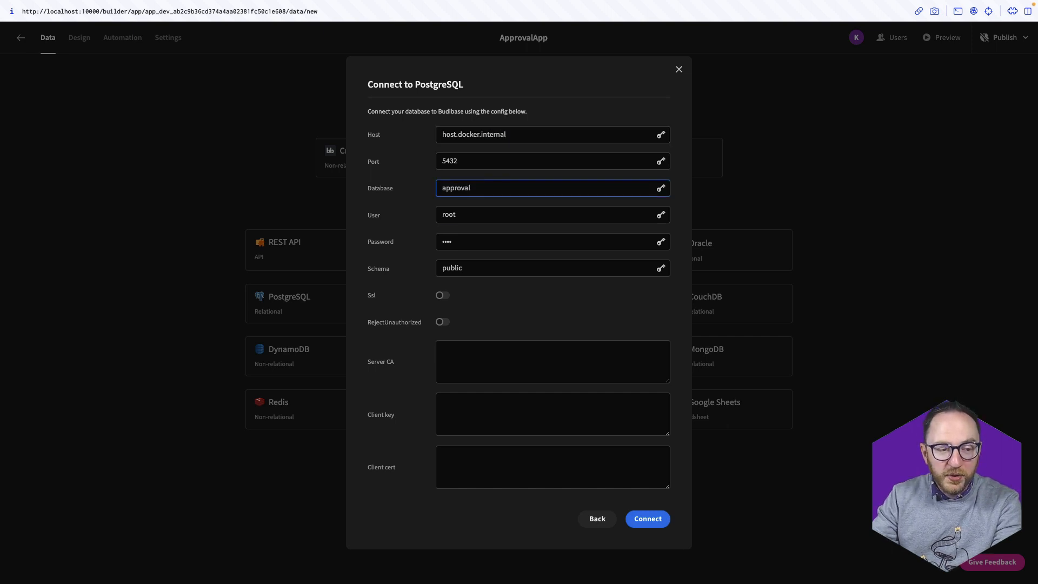
pyautogui.press('Tab')
pyautogui.write('kevin')
pyautogui.press('Tab')
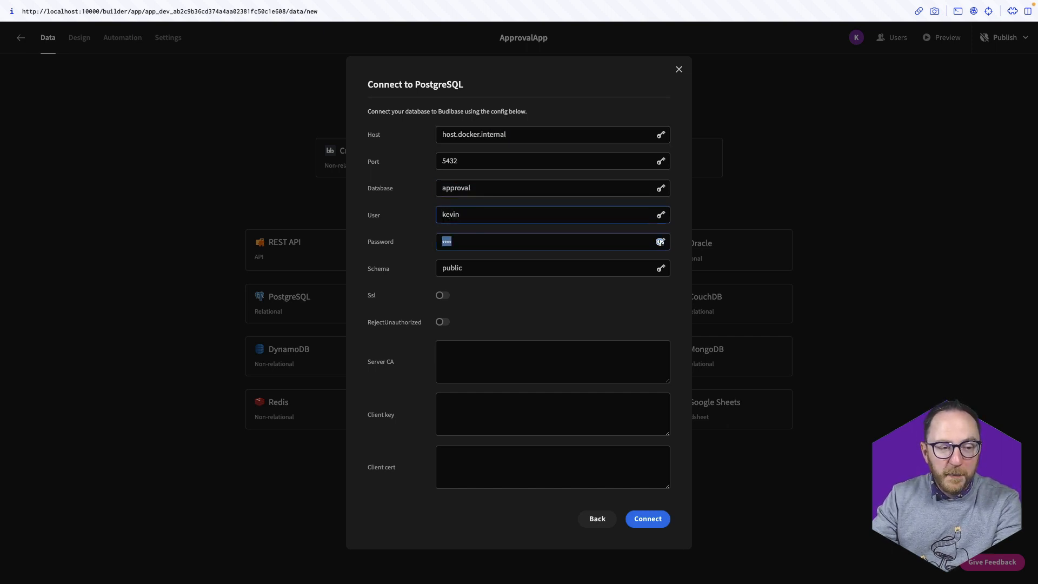
pyautogui.write('•••••')
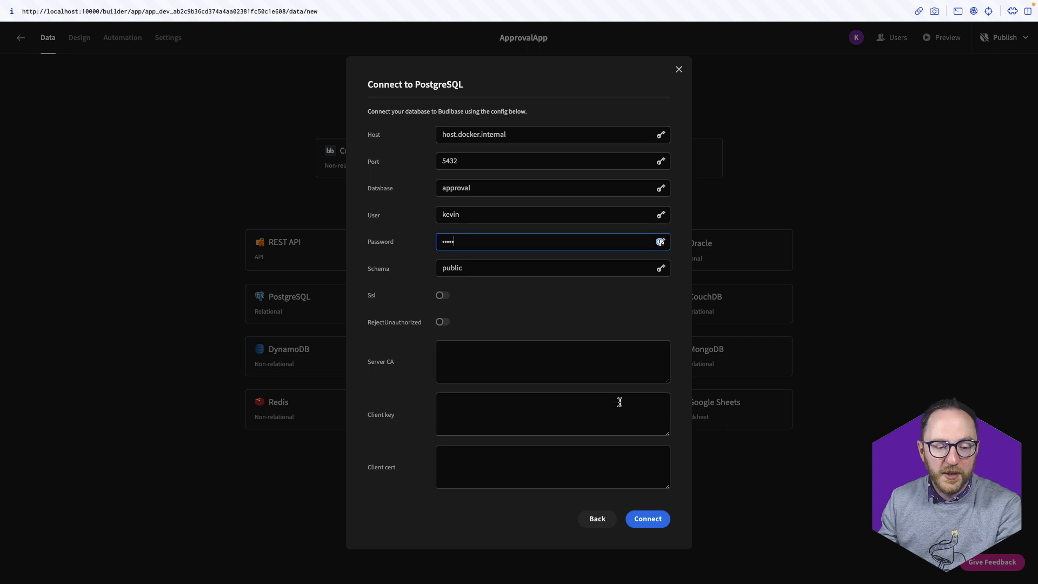
pyautogui.click(630, 515)
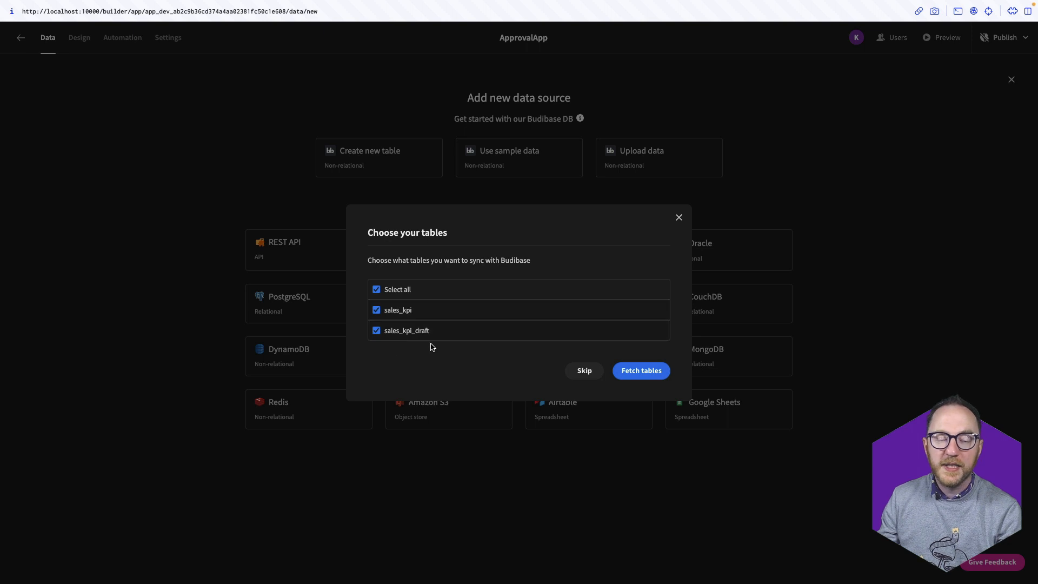
# Import the sales_kpi and sales_kpi_draft tables and view sales_kpi_draft's five draft rows
pyautogui.click(642, 373)
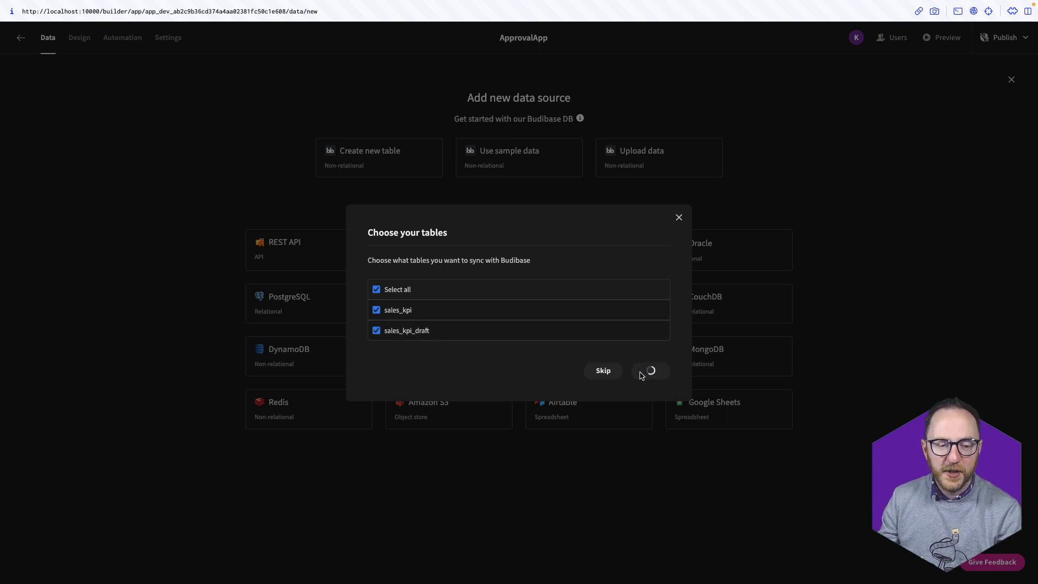
pyautogui.click(30, 179)
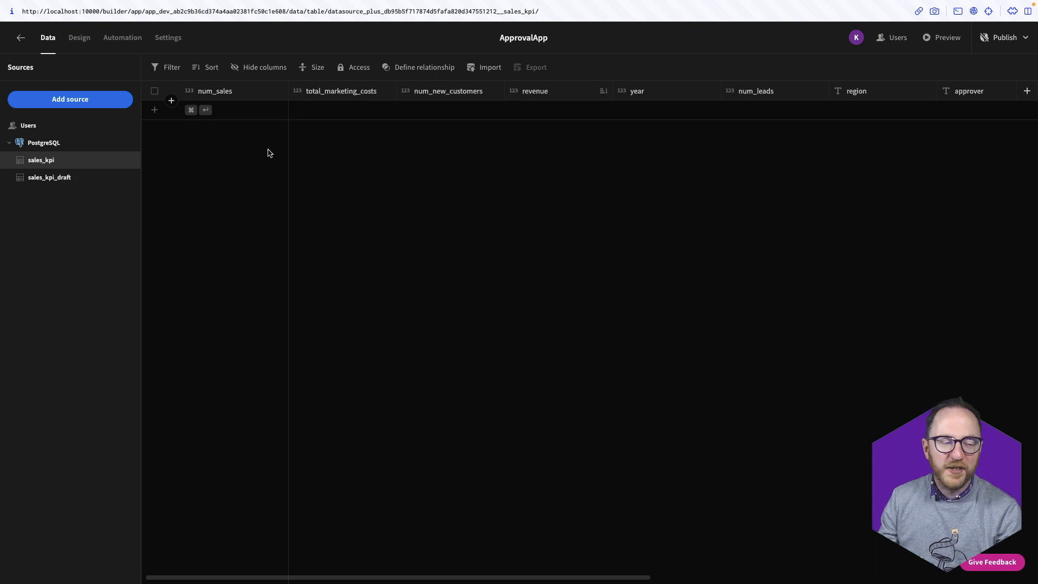
pyautogui.click(35, 178)
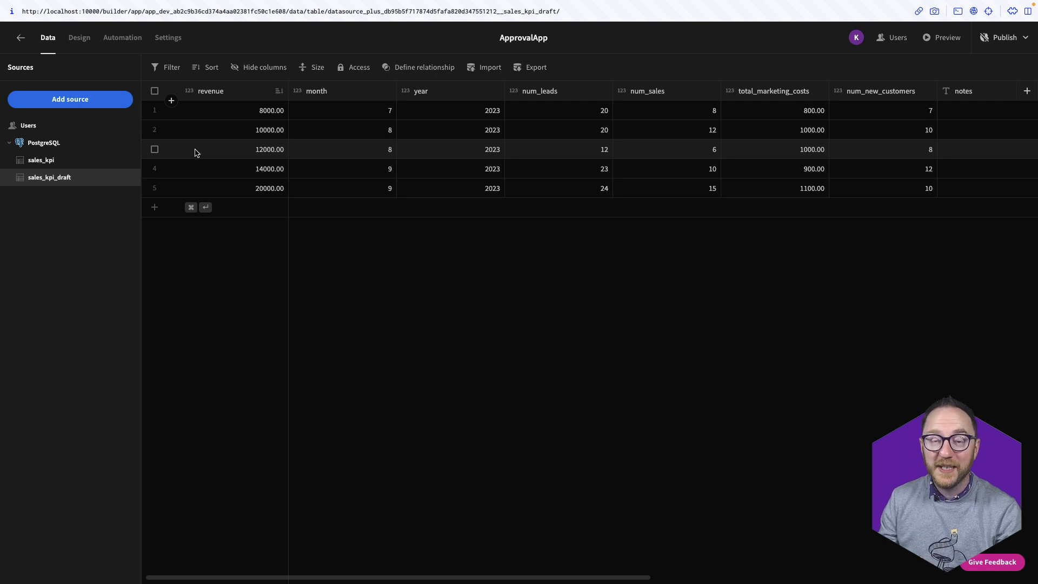
# In Design, add a blank screen at /data-collection with Basic access
pyautogui.click(87, 39)
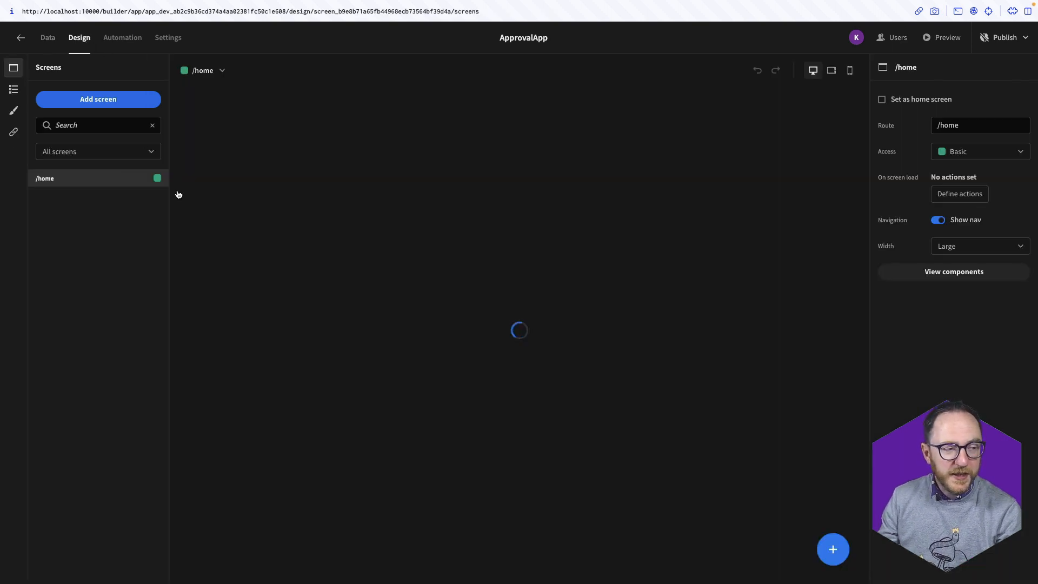
pyautogui.click(119, 100)
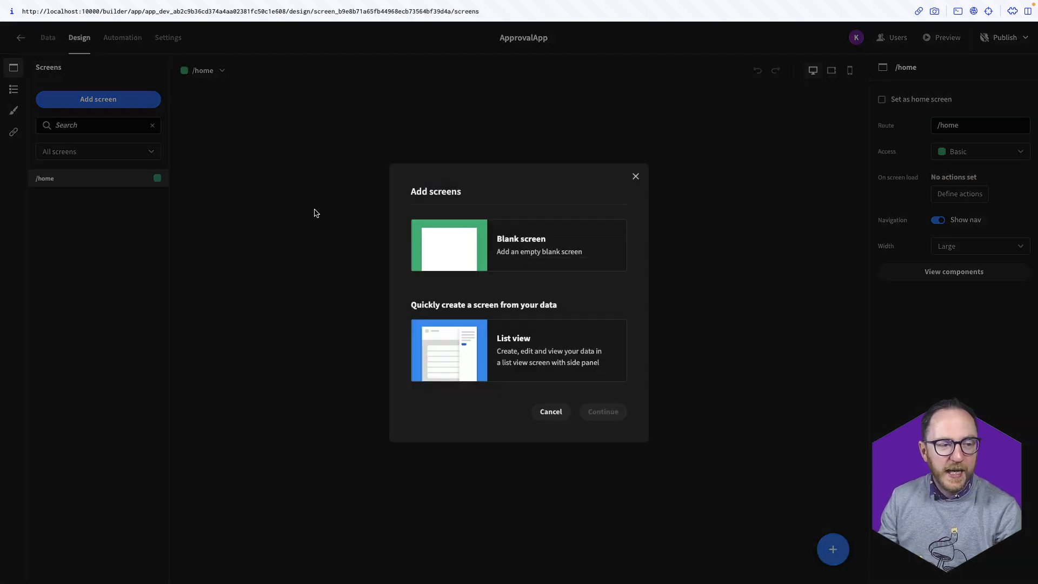
pyautogui.click(470, 259)
pyautogui.click(591, 418)
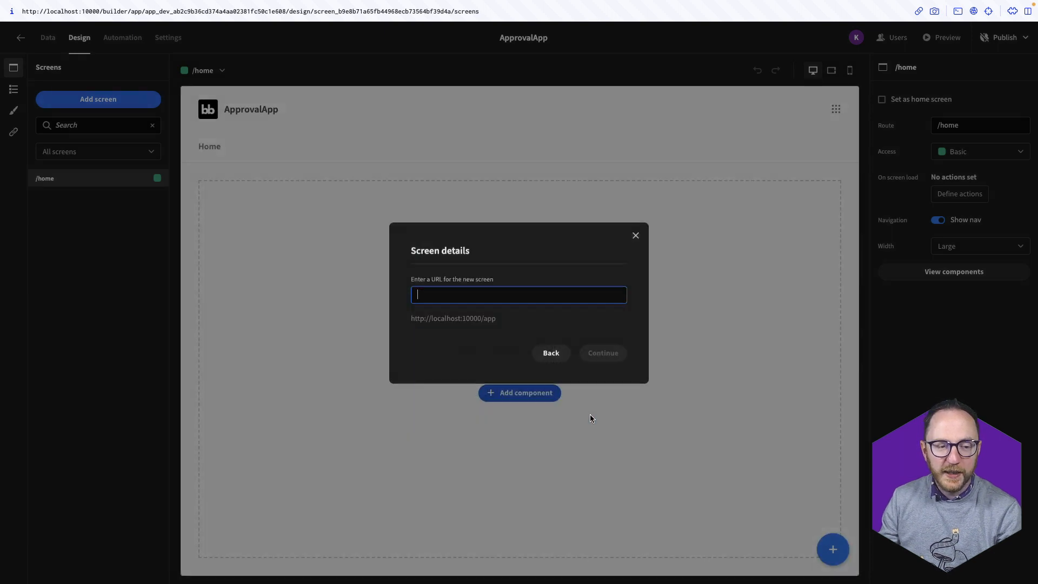
pyautogui.write('/dat')
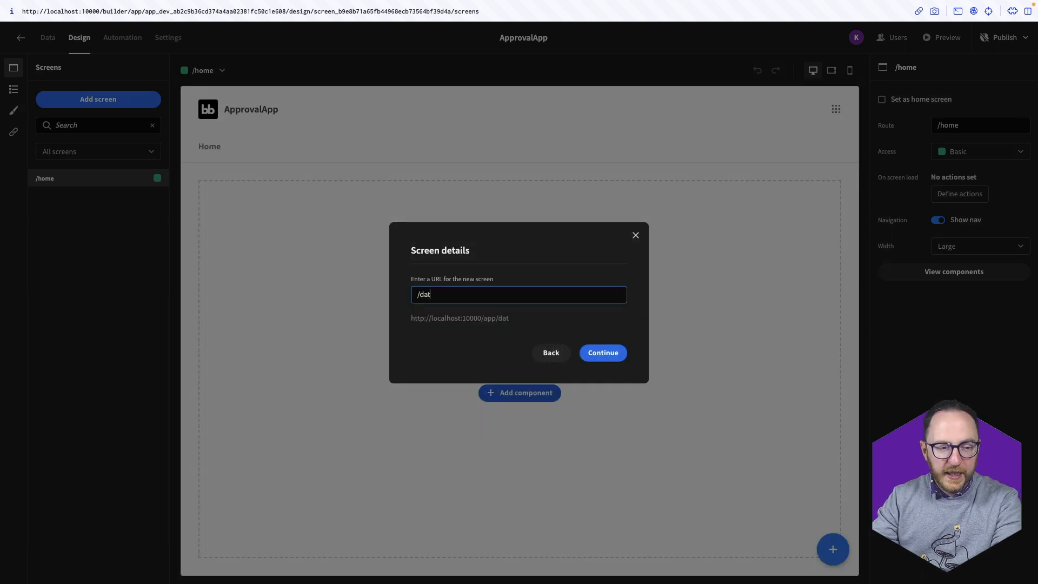
pyautogui.write('a-collection')
pyautogui.press('Return')
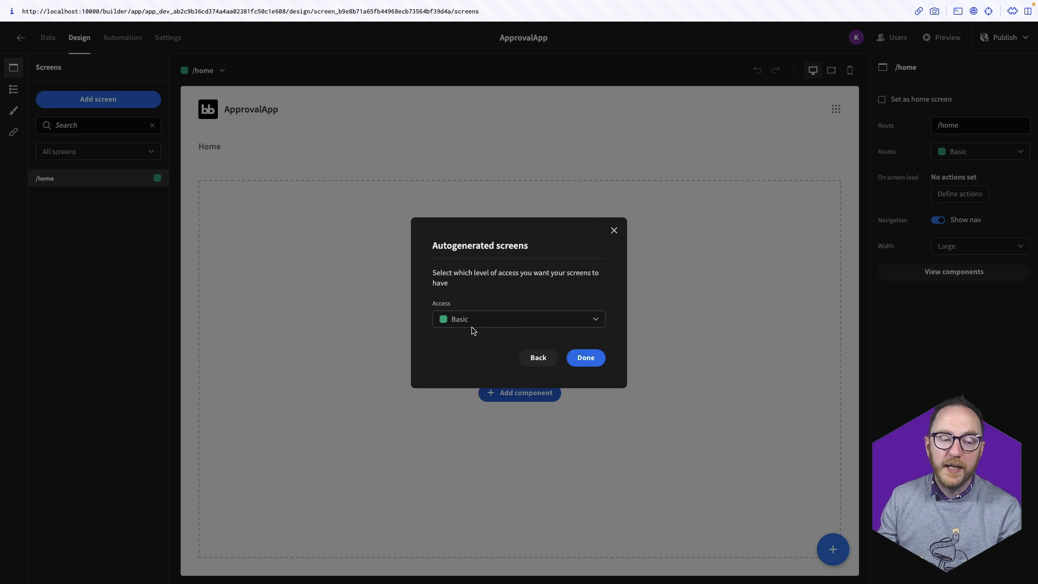
pyautogui.click(469, 322)
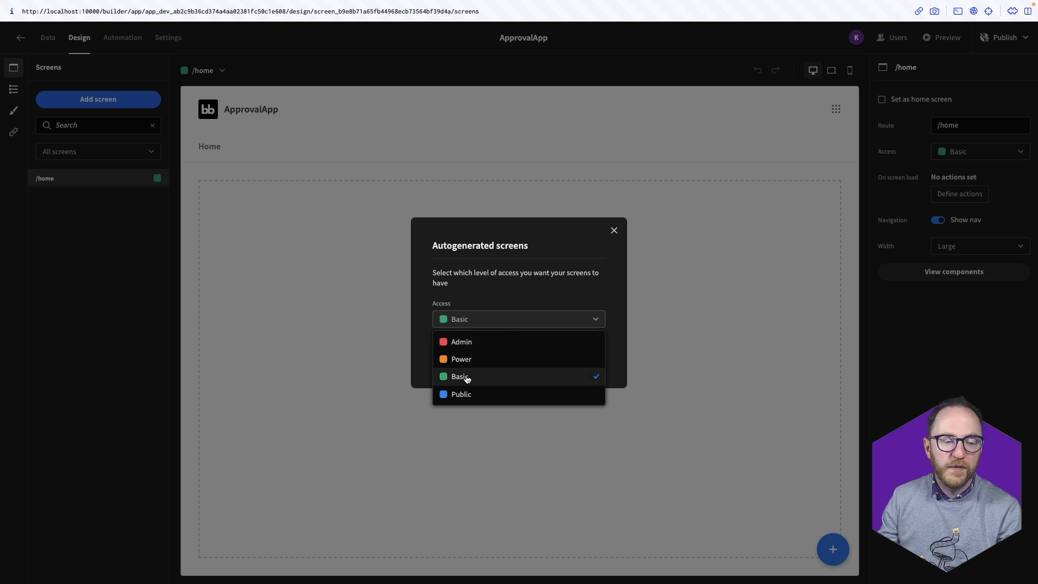
pyautogui.click(528, 330)
pyautogui.click(584, 362)
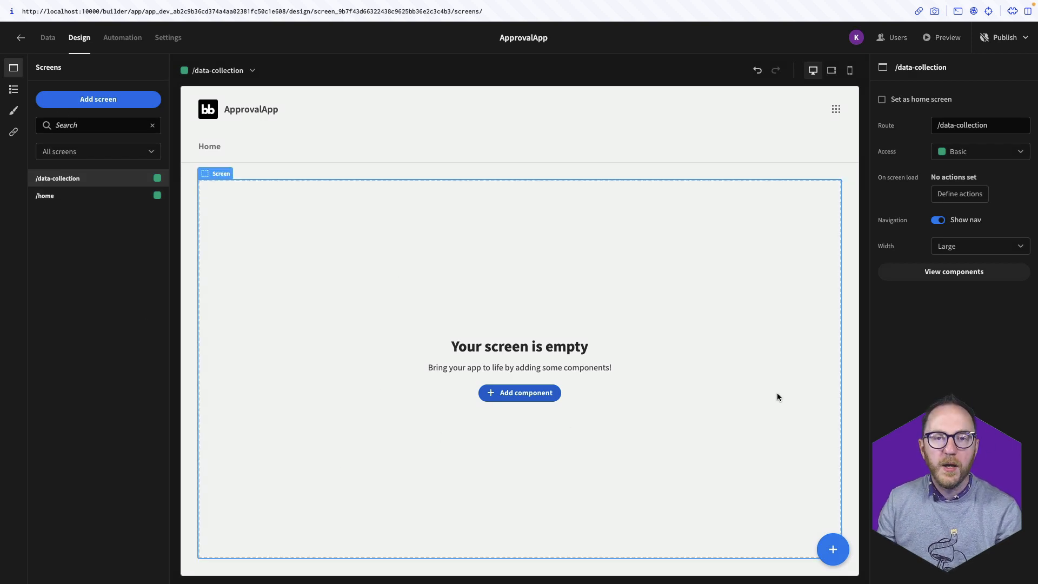
# Add a Form component to the screen and a Field Group inside it
pyautogui.click(834, 558)
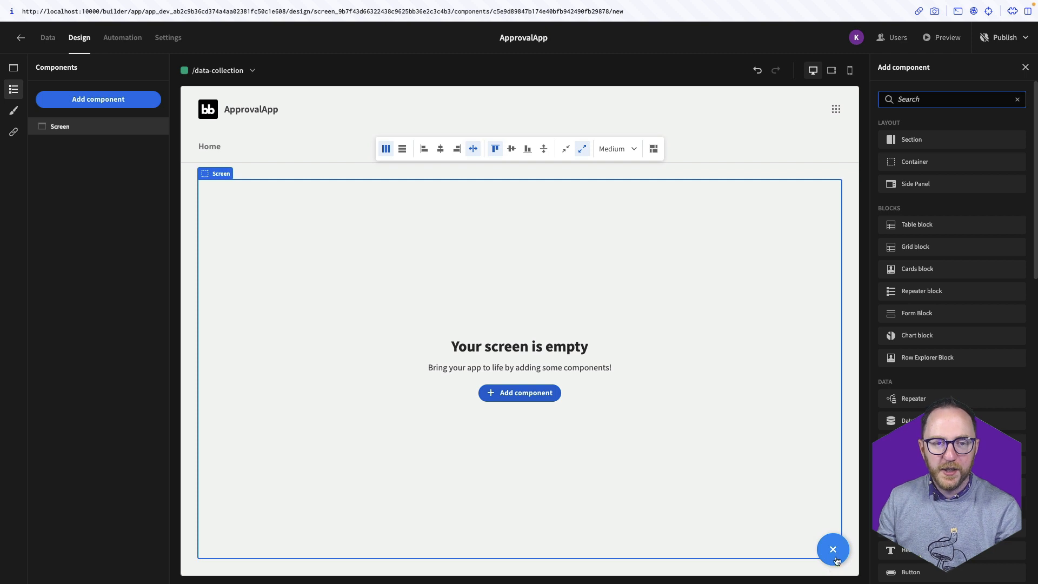
pyautogui.write('form')
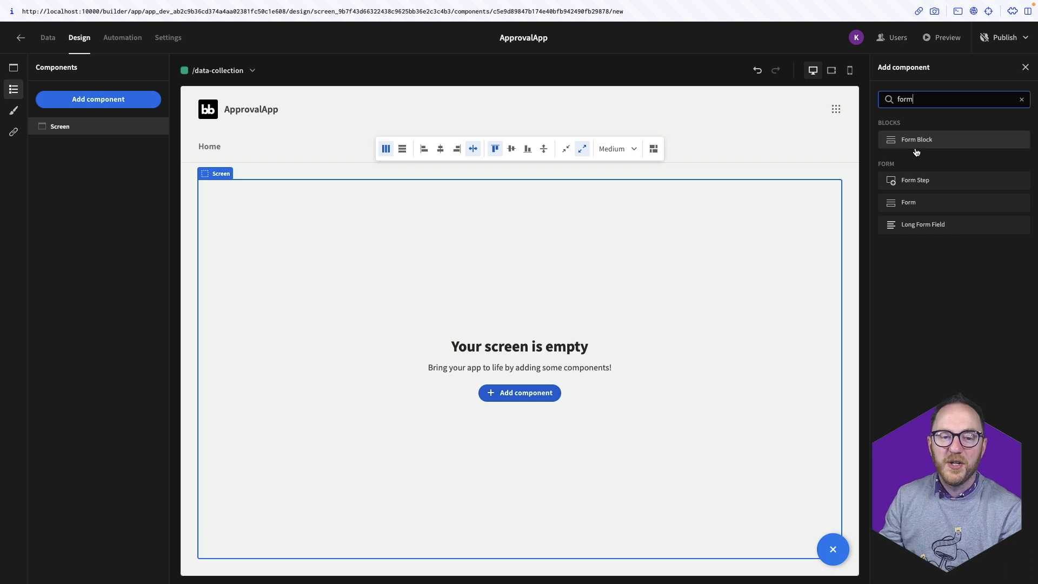
pyautogui.click(931, 209)
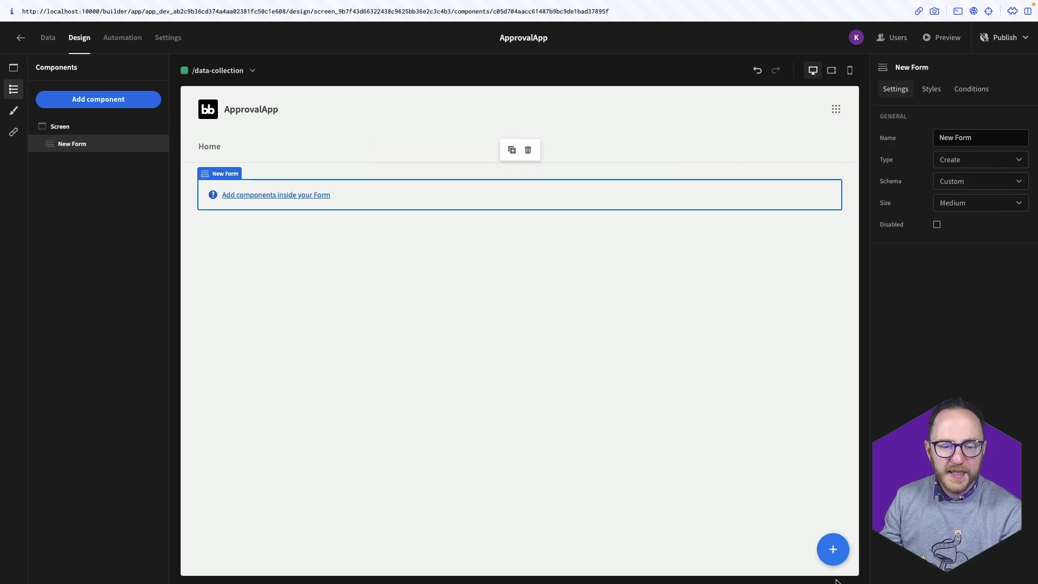
pyautogui.click(823, 555)
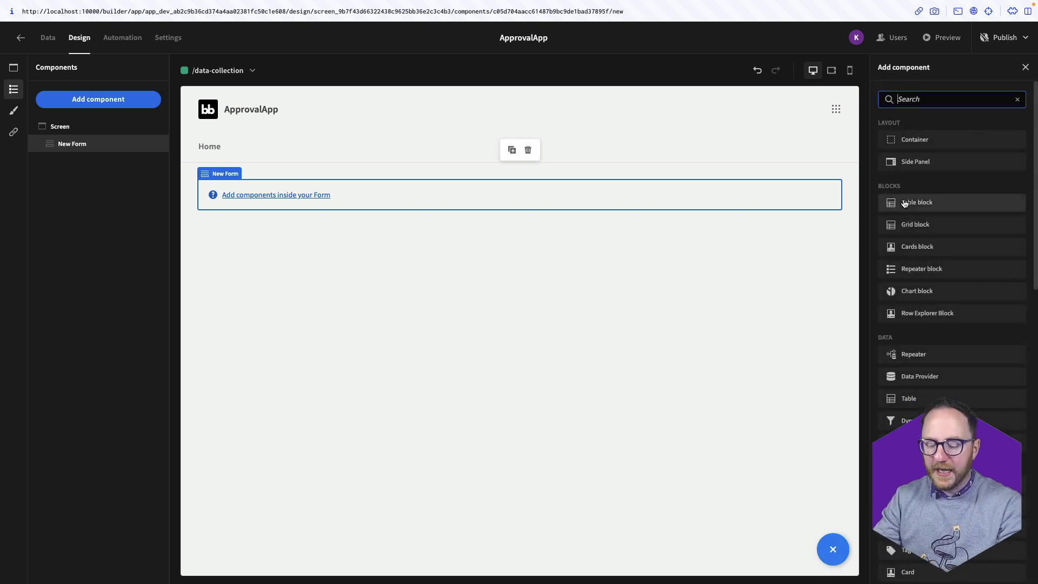
pyautogui.write('fiel')
pyautogui.press('Return')
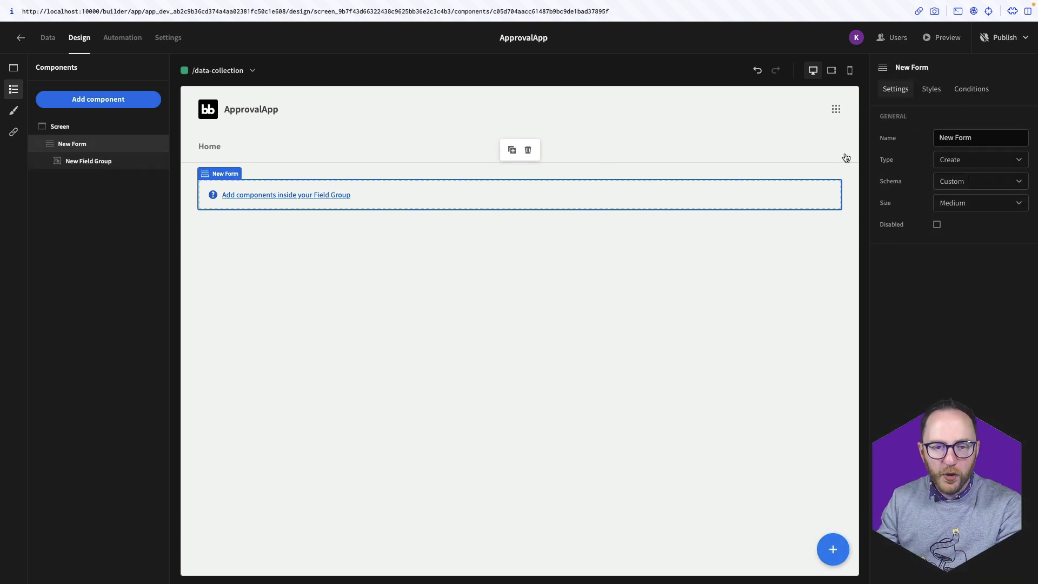
# Base the form on sales_kpi_draft, name it DataCollectionForm, and name the group DataCollectionFields
pyautogui.click(962, 180)
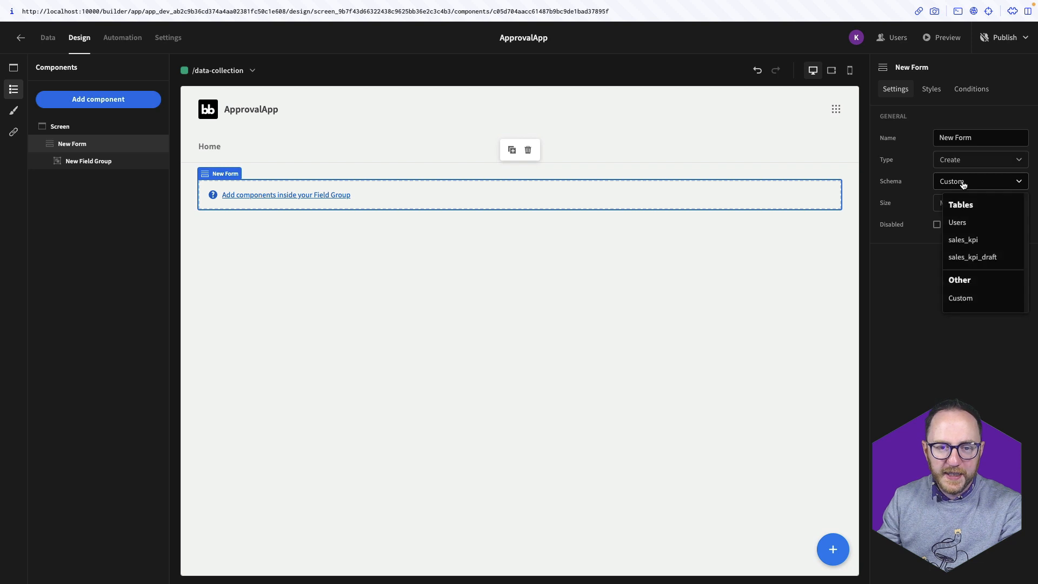
pyautogui.click(962, 263)
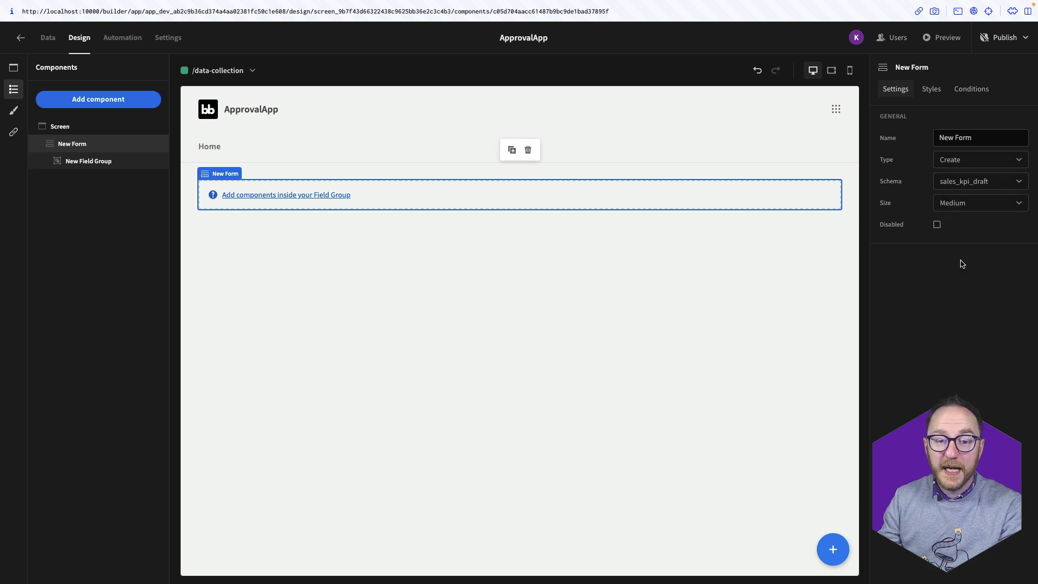
pyautogui.moveTo(980, 137); pyautogui.dragTo(924, 139)
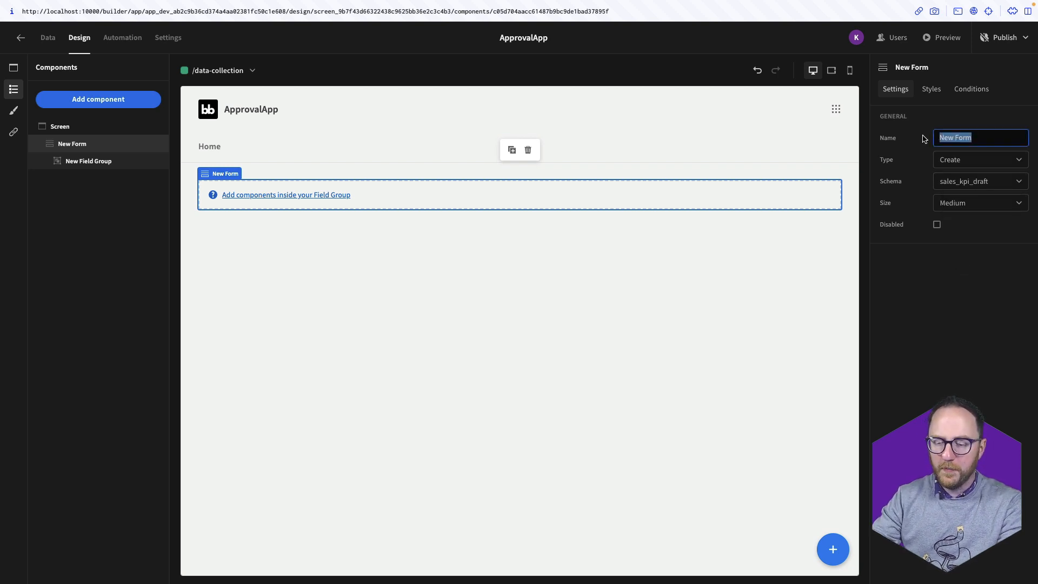
pyautogui.write('DataCollectionForm')
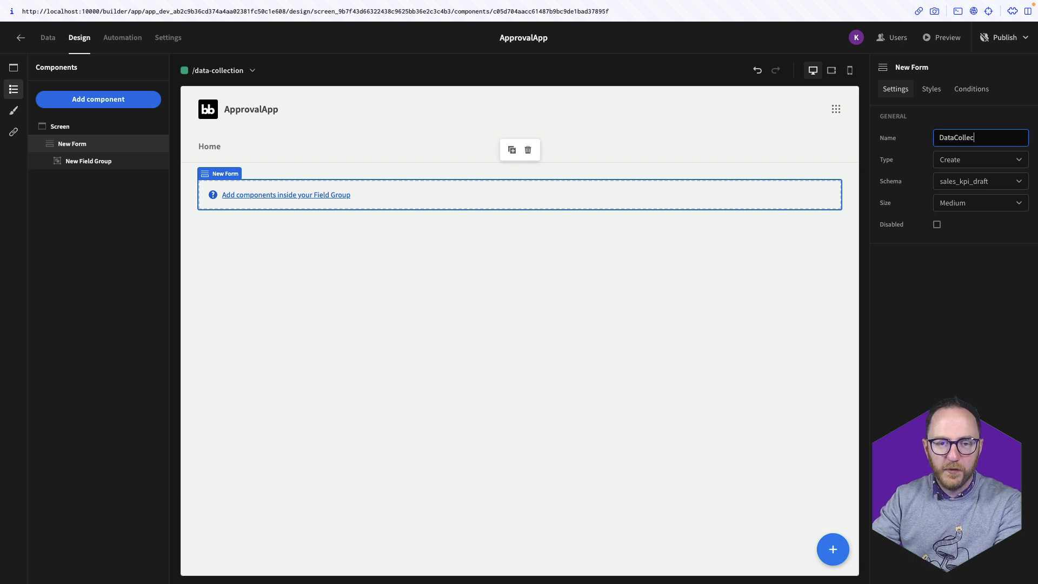
pyautogui.click(829, 193)
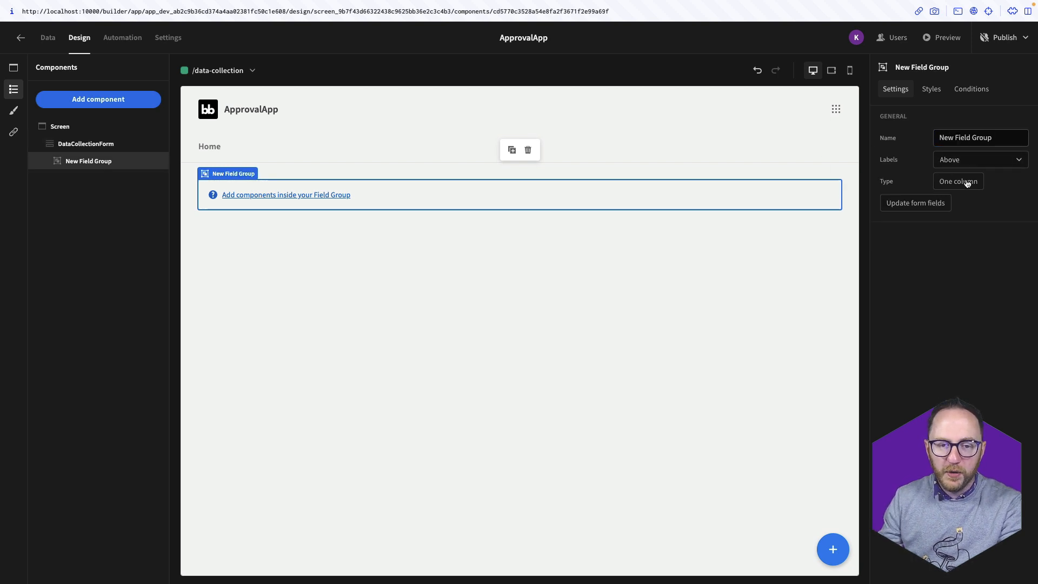
pyautogui.tripleClick(953, 137)
pyautogui.write('DataC')
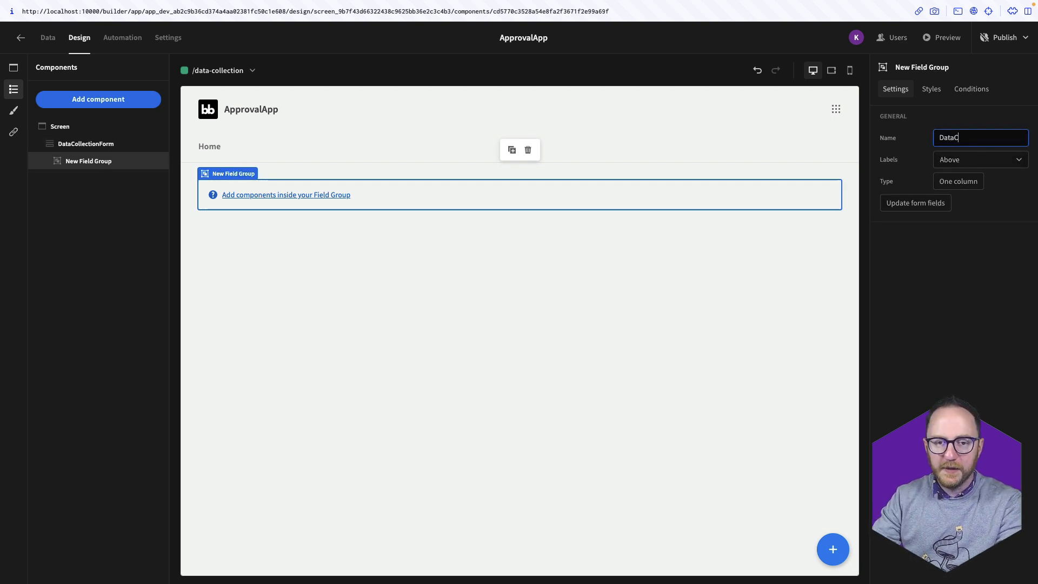
pyautogui.write('ollectionFields')
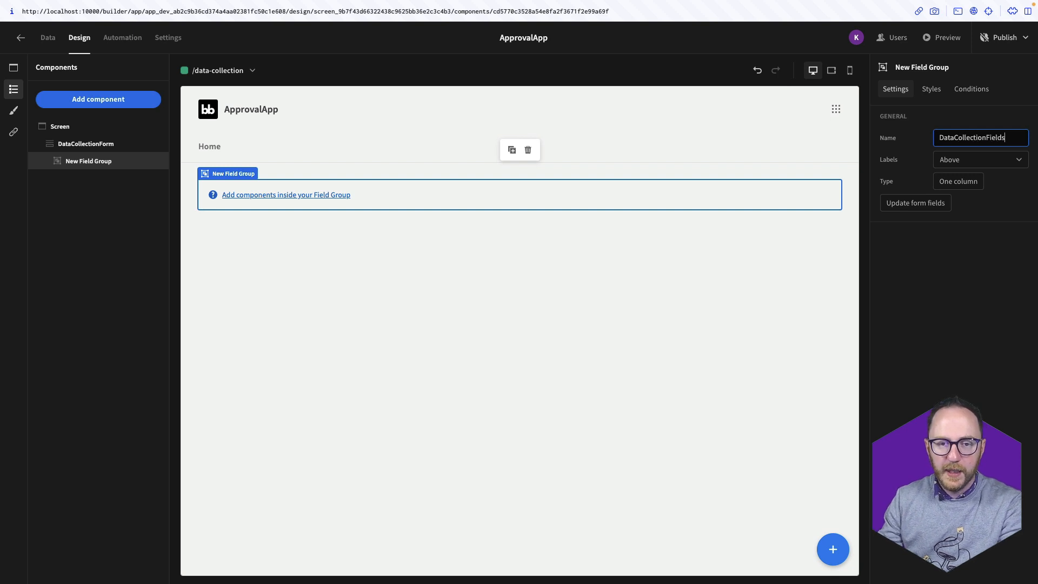
pyautogui.click(923, 204)
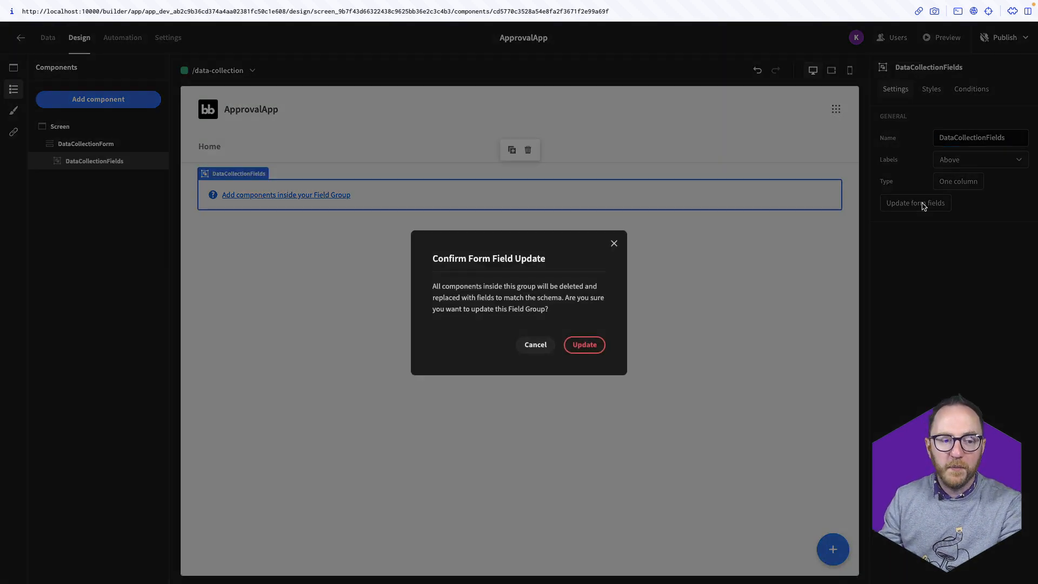
# Fill DataCollectionFields with the sales_kpi_draft fields and move region to the top
pyautogui.click(583, 346)
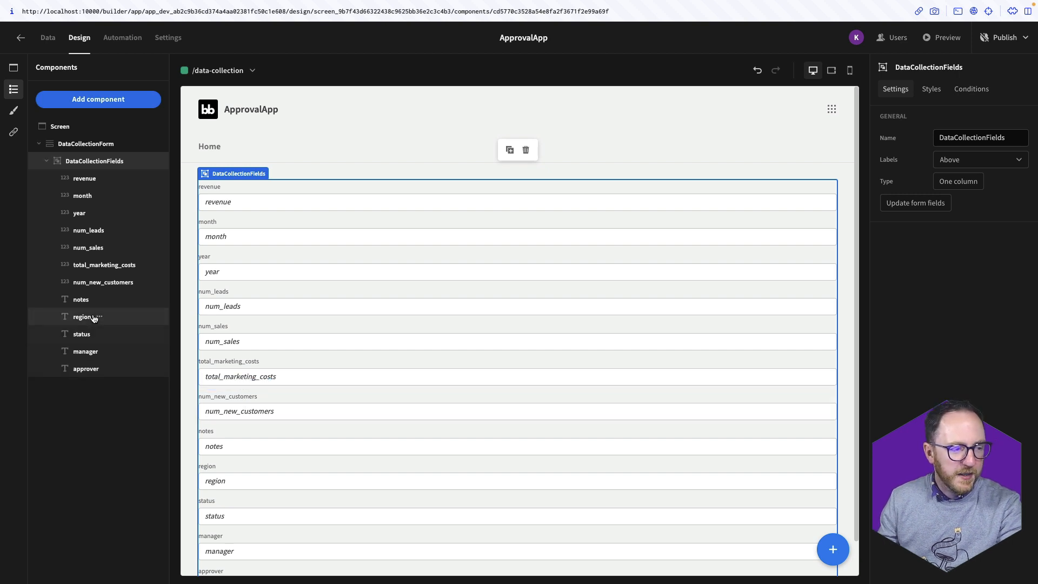
pyautogui.moveTo(74, 319); pyautogui.dragTo(82, 178)
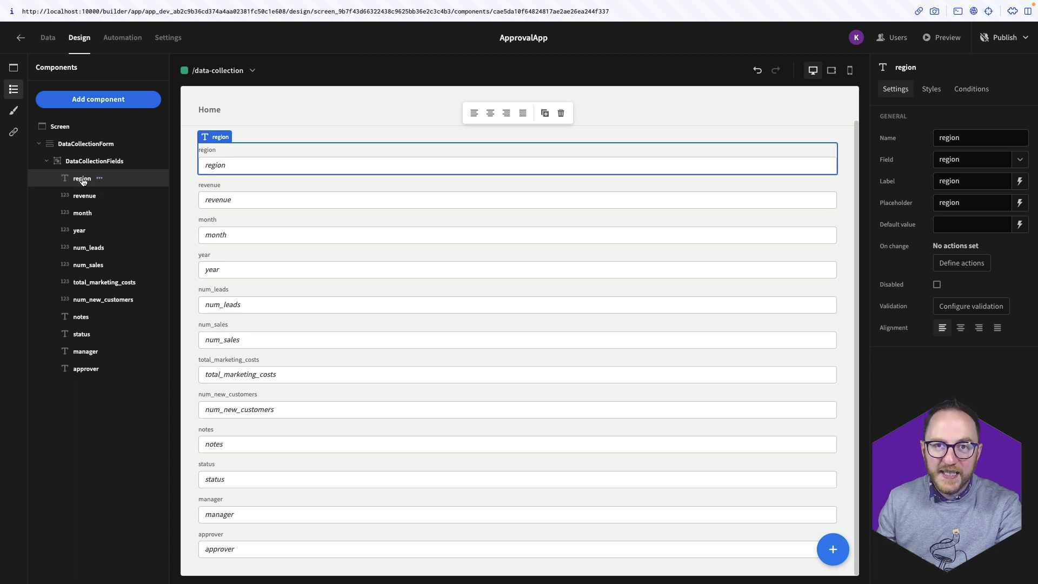
# Add an options picker named RegionPicker bound to the region field
pyautogui.click(104, 101)
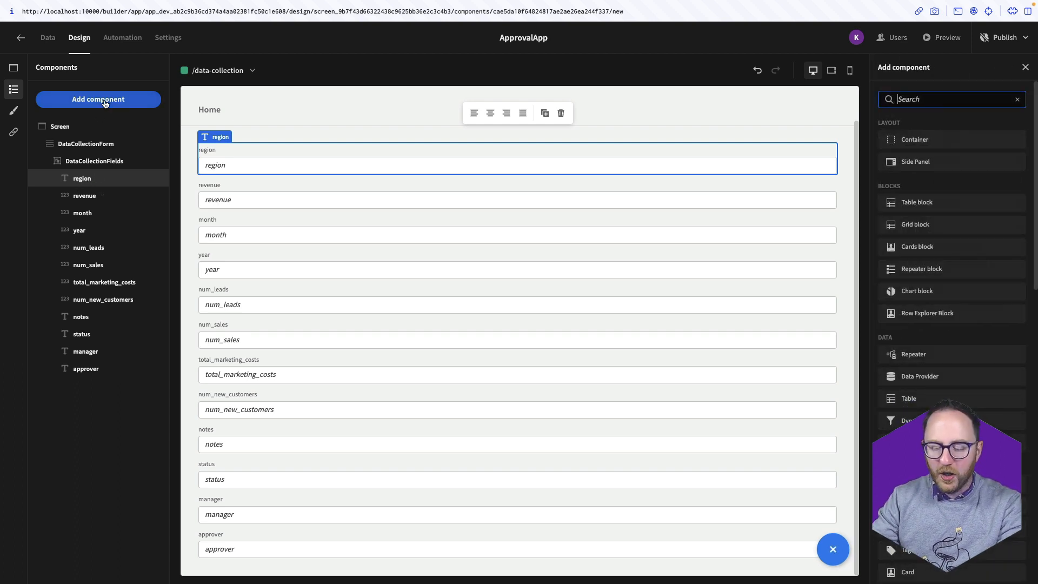
pyautogui.write('Op')
pyautogui.press('Return')
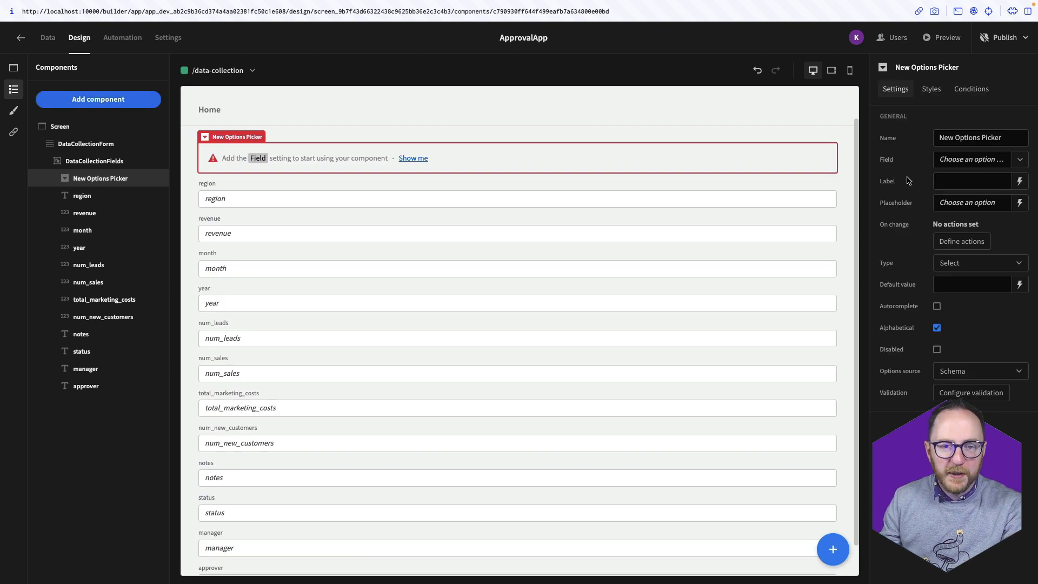
pyautogui.tripleClick(974, 138)
pyautogui.write('RegionPicker')
pyautogui.click(1020, 160)
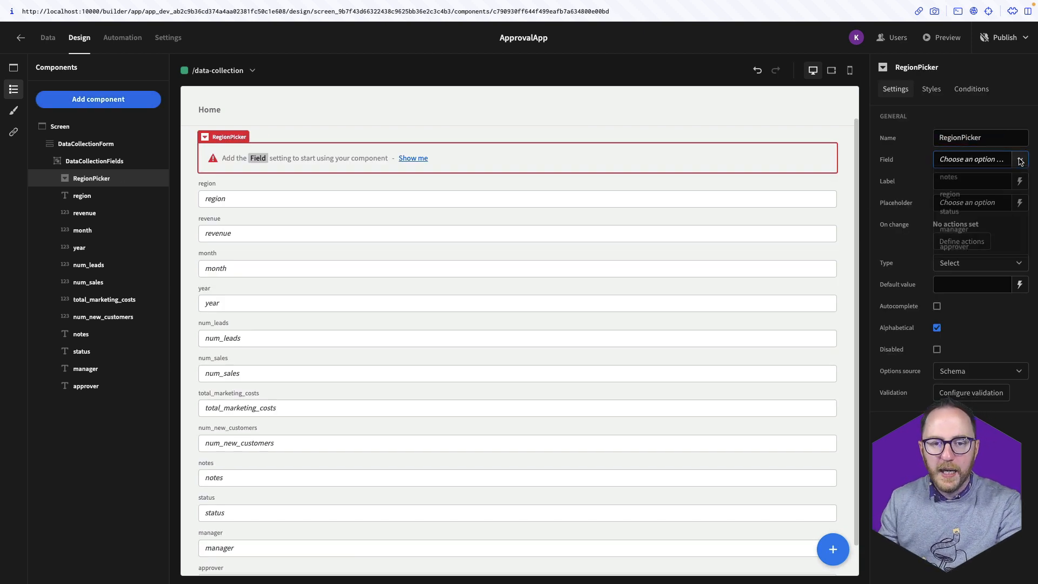
pyautogui.click(950, 195)
pyautogui.click(798, 154)
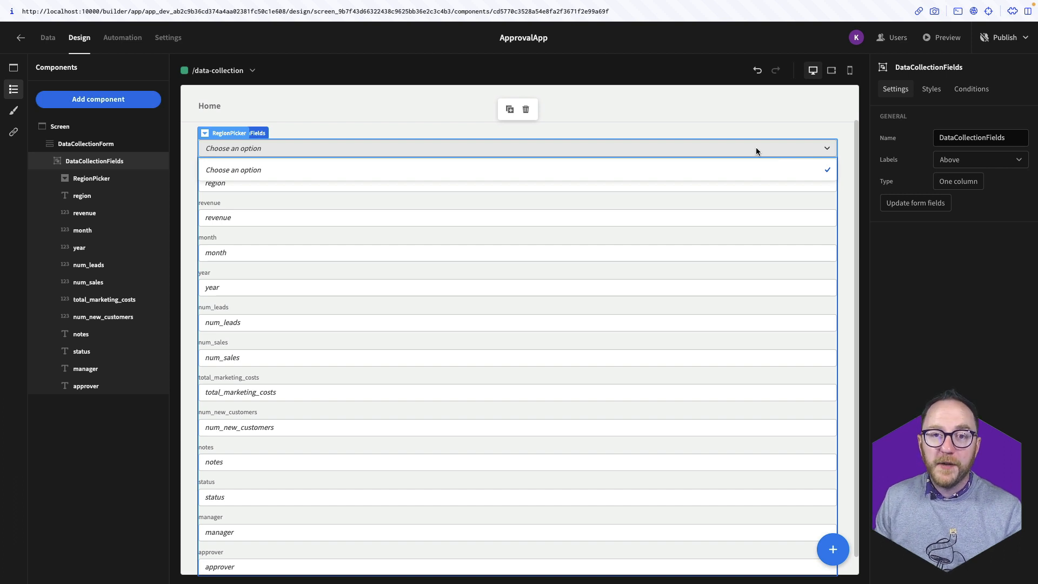
pyautogui.click(756, 147)
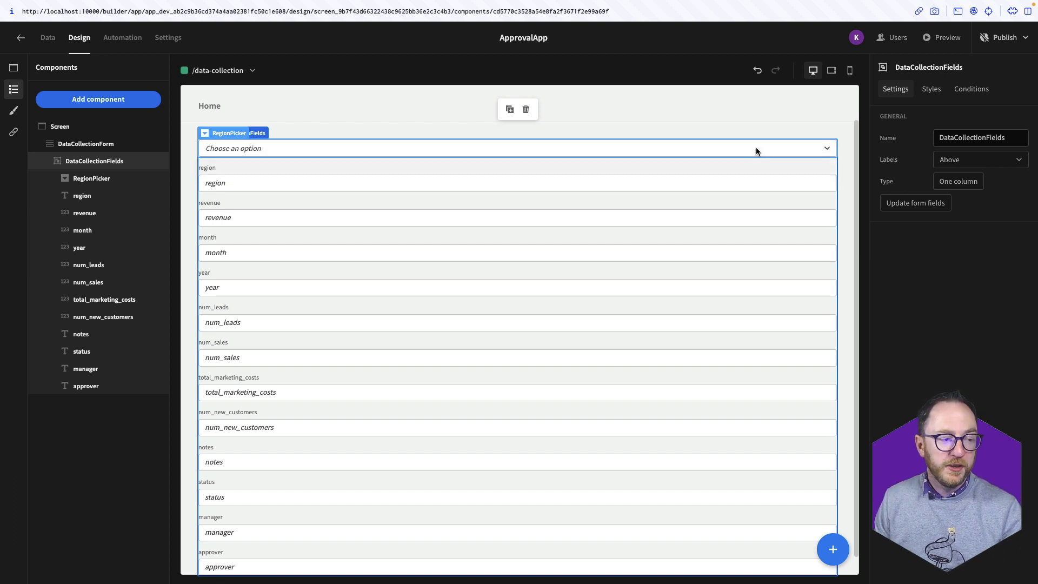
# Switch RegionPicker to custom options, draft a Belfast option, and cancel the options editor
pyautogui.click(957, 372)
pyautogui.click(957, 447)
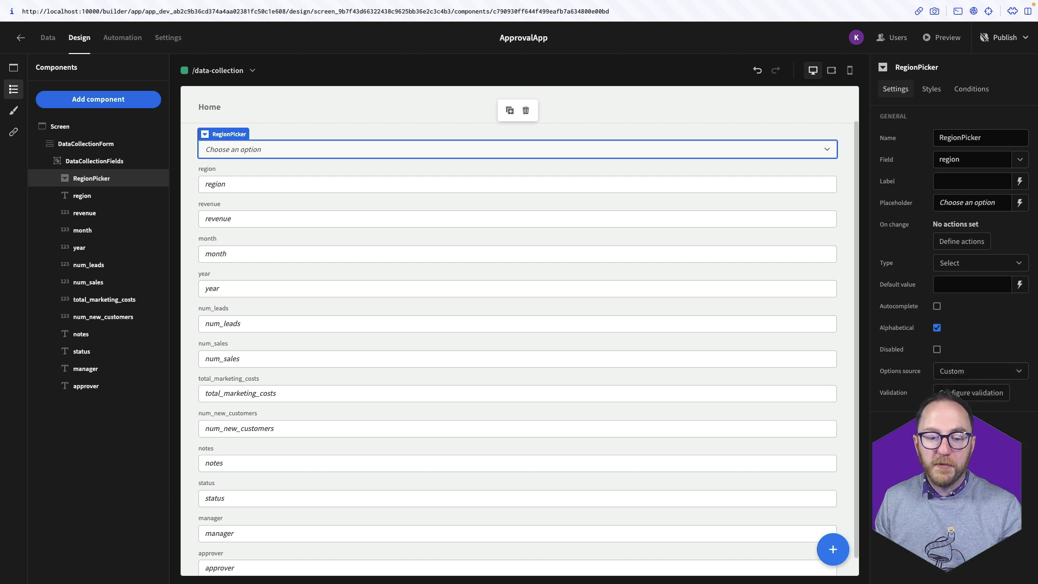
pyautogui.click(910, 394)
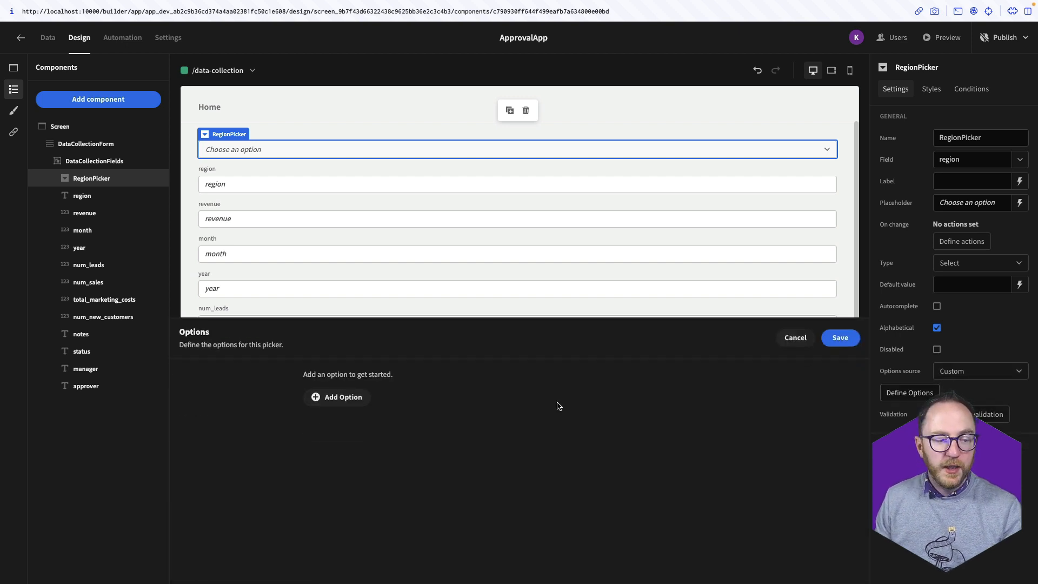
pyautogui.click(340, 400)
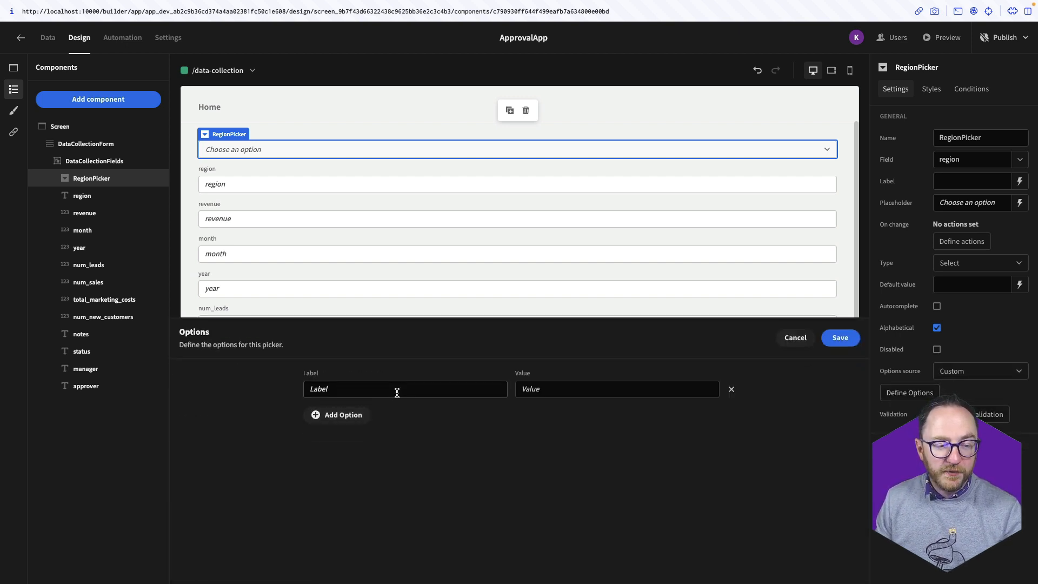
pyautogui.click(576, 400)
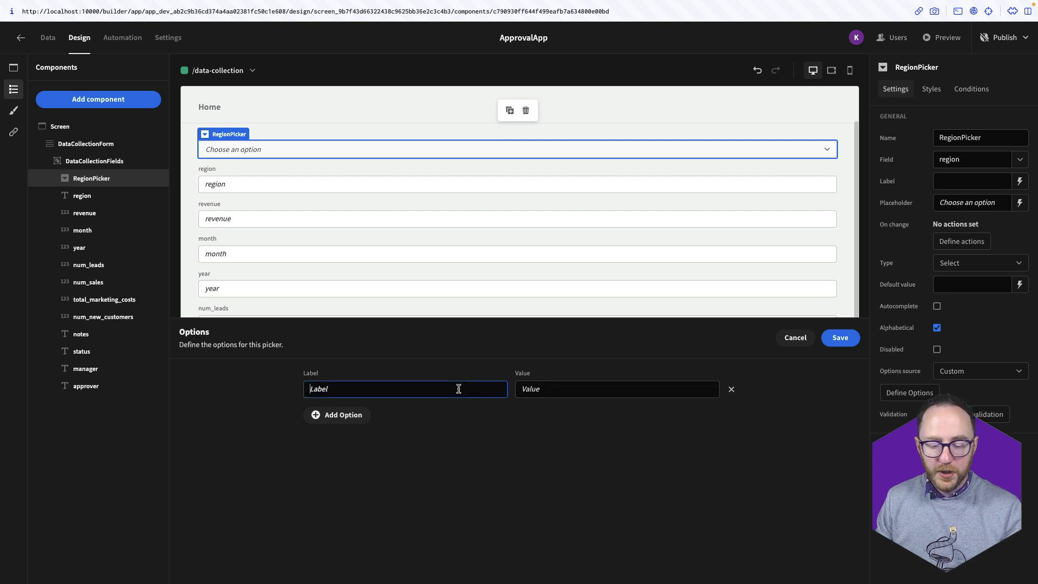
pyautogui.write('Belfas')
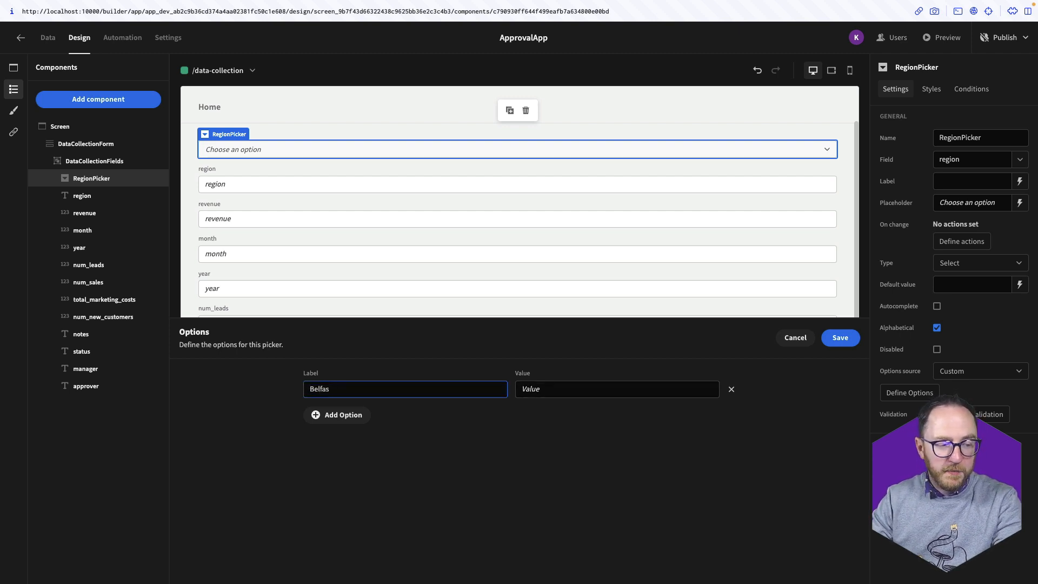
pyautogui.write('t')
pyautogui.press('Tab')
pyautogui.write('Belfast')
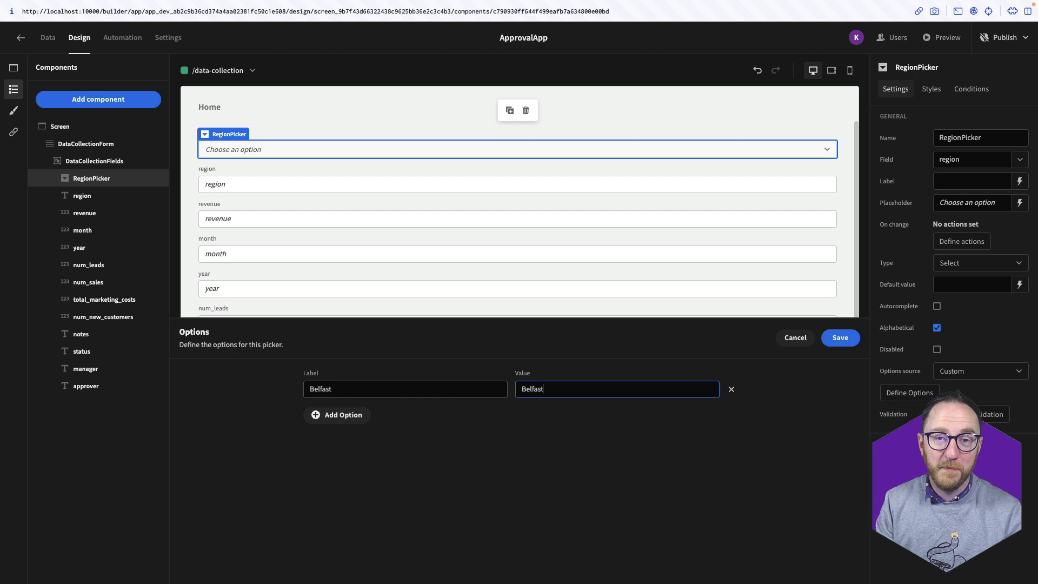
pyautogui.click(790, 338)
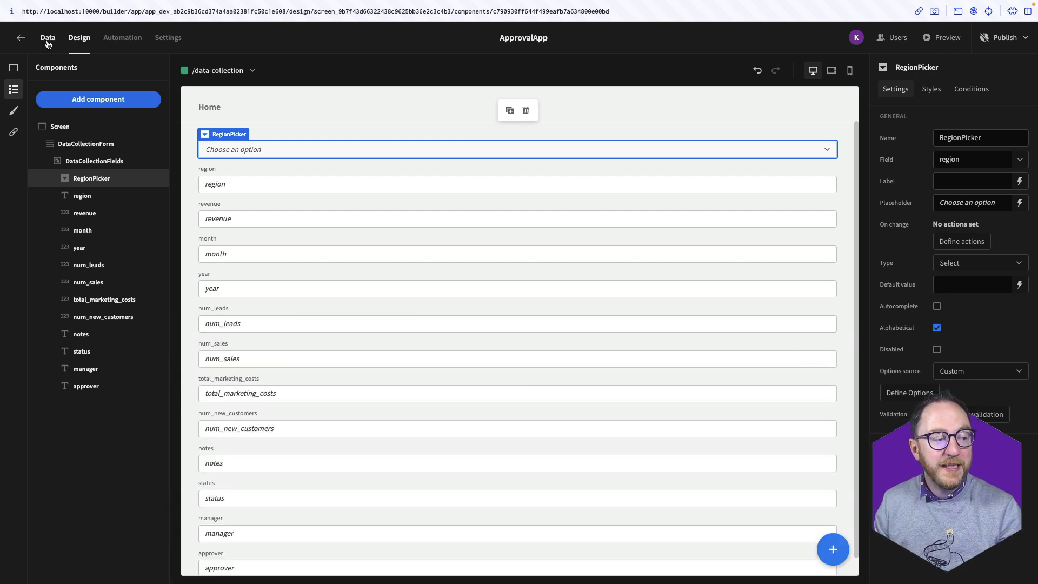
# Make sales_kpi_draft's region column an Options type with Belfast, Paris, London and Chicago
pyautogui.click(48, 38)
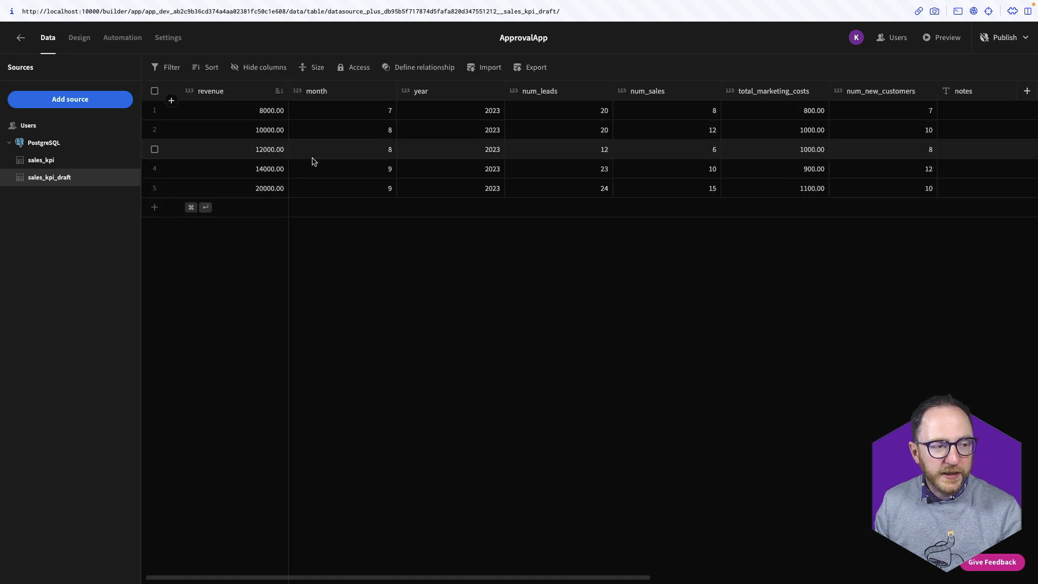
pyautogui.hscroll(8, 313, 160)
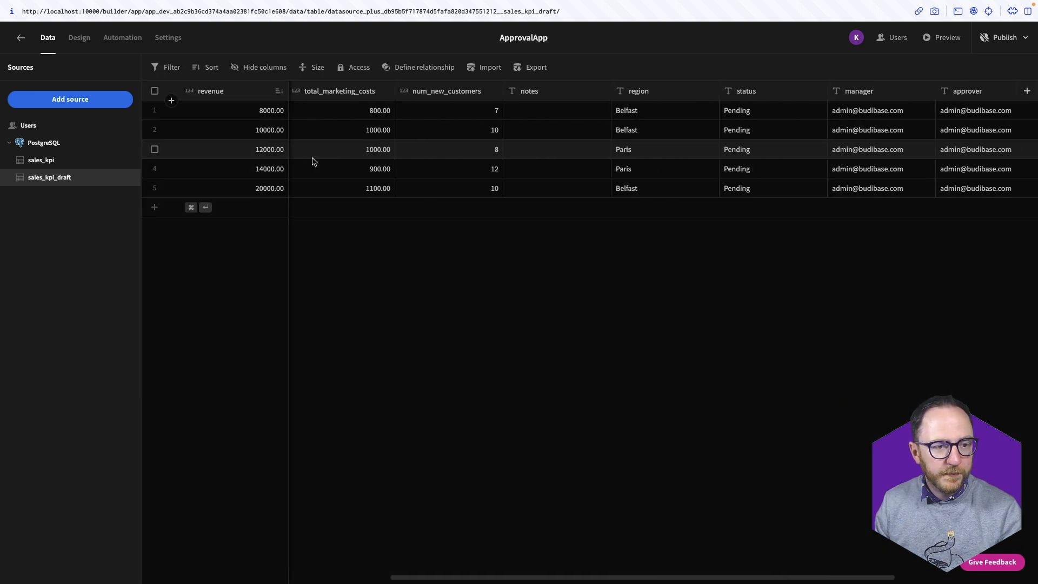
pyautogui.click(710, 93)
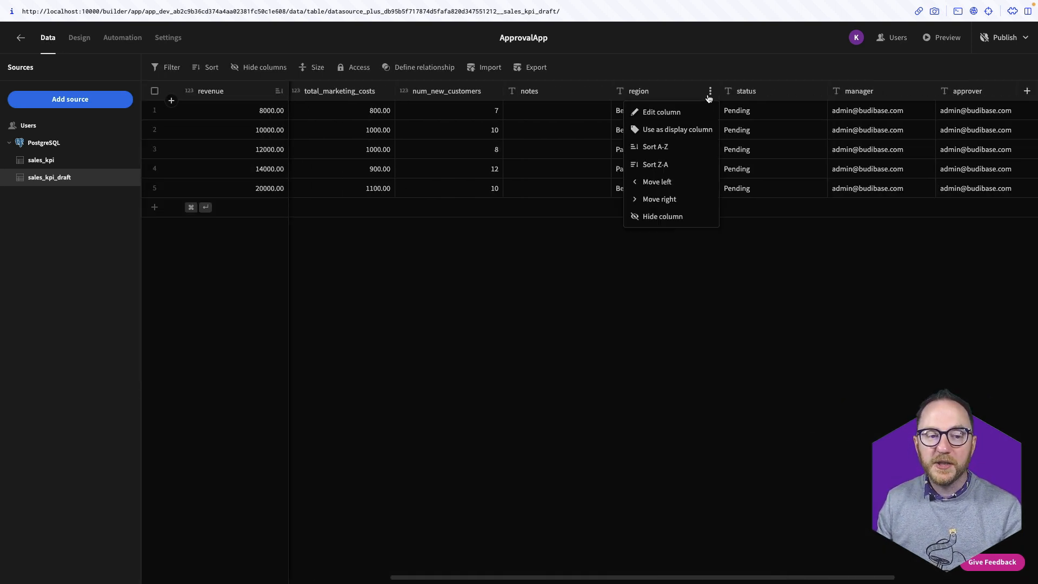
pyautogui.click(687, 115)
pyautogui.click(487, 287)
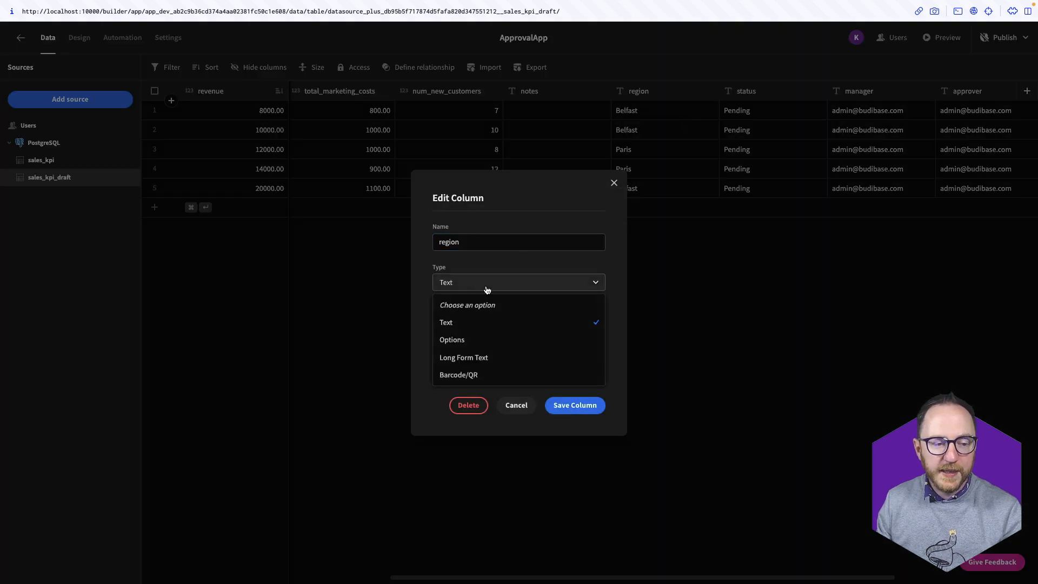
pyautogui.click(453, 340)
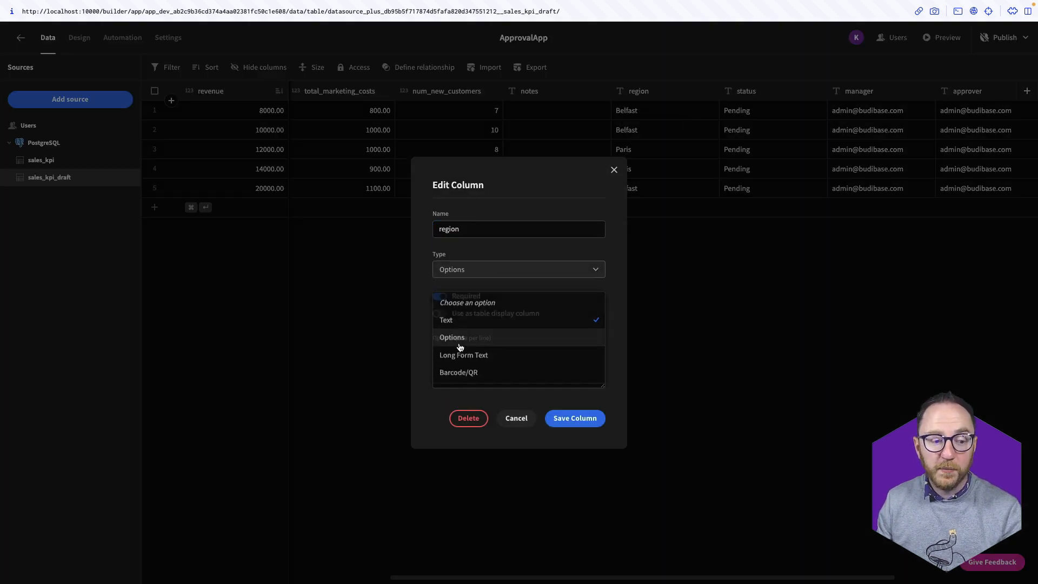
pyautogui.click(476, 354)
pyautogui.write('Belfast')
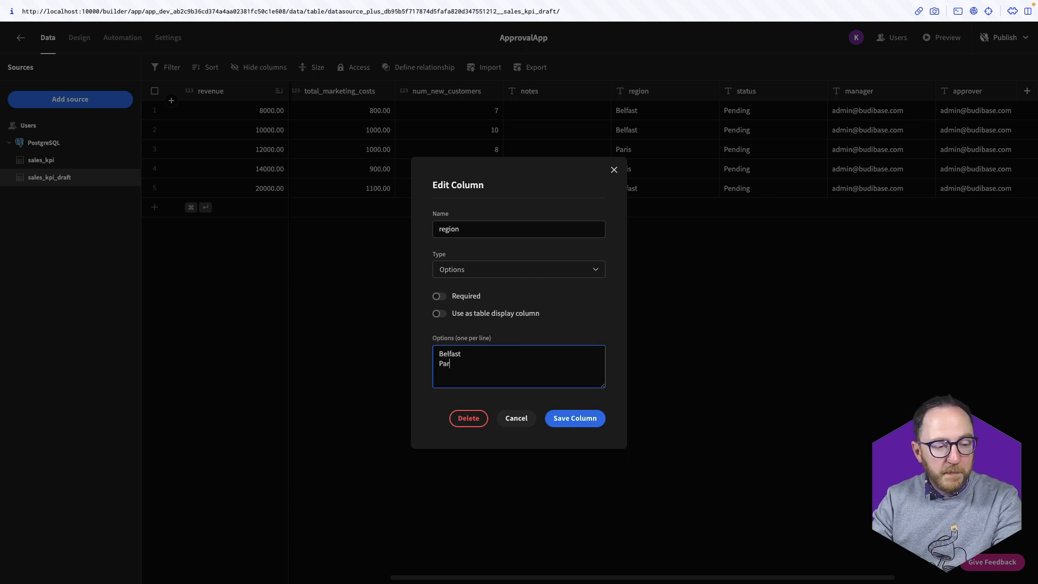
pyautogui.write(' Paris London')
pyautogui.press('Return')
pyautogui.write('Chicago')
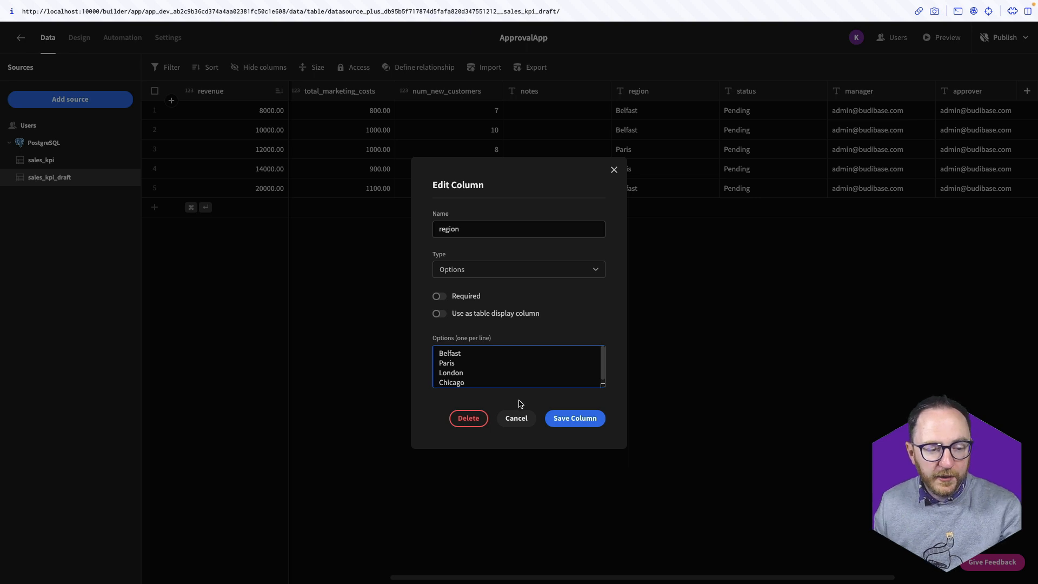
pyautogui.click(557, 415)
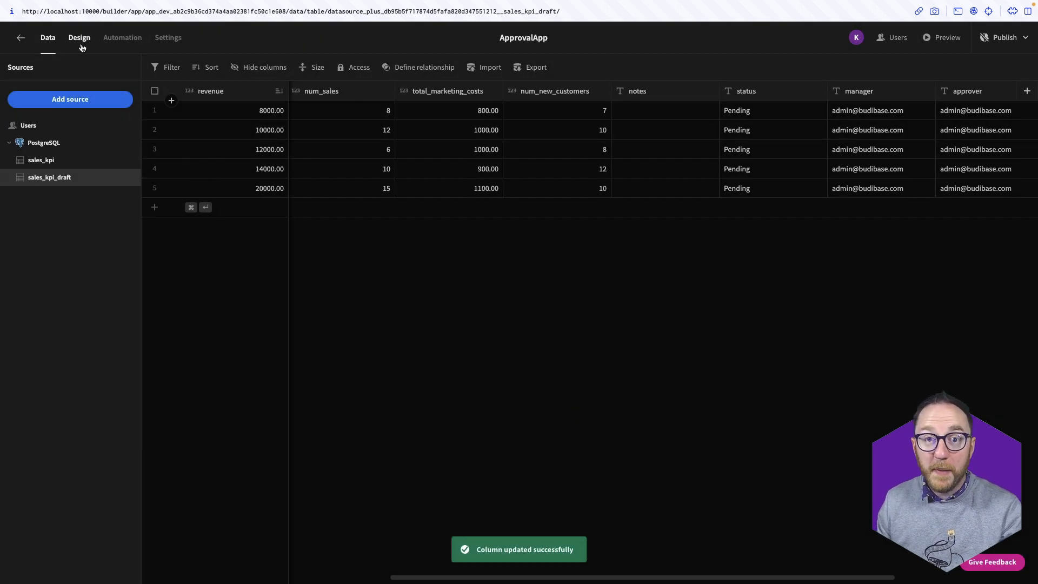
pyautogui.click(81, 48)
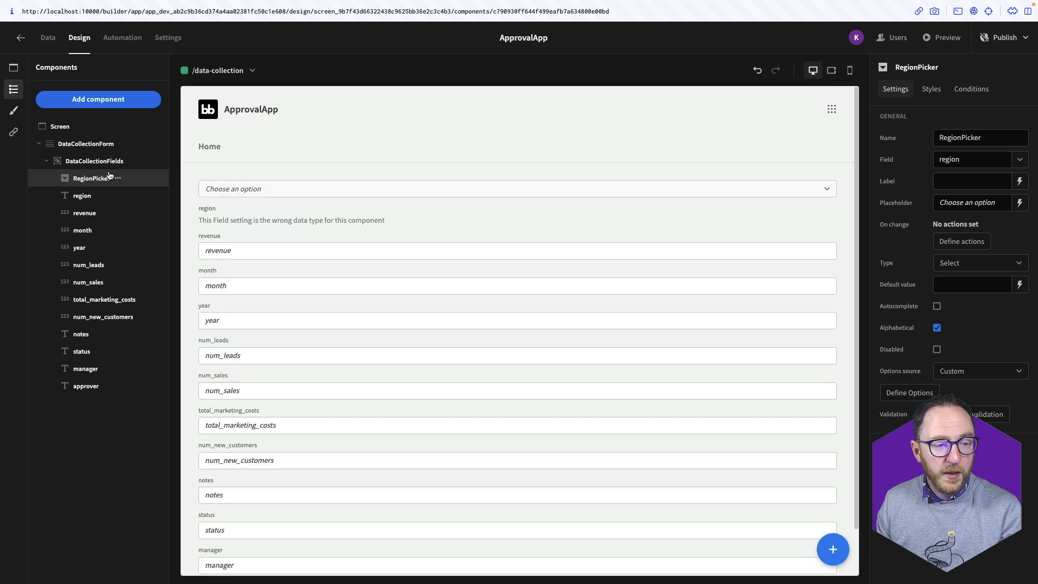
# Source the RegionPicker's options from the region column schema and label it Region
pyautogui.click(957, 373)
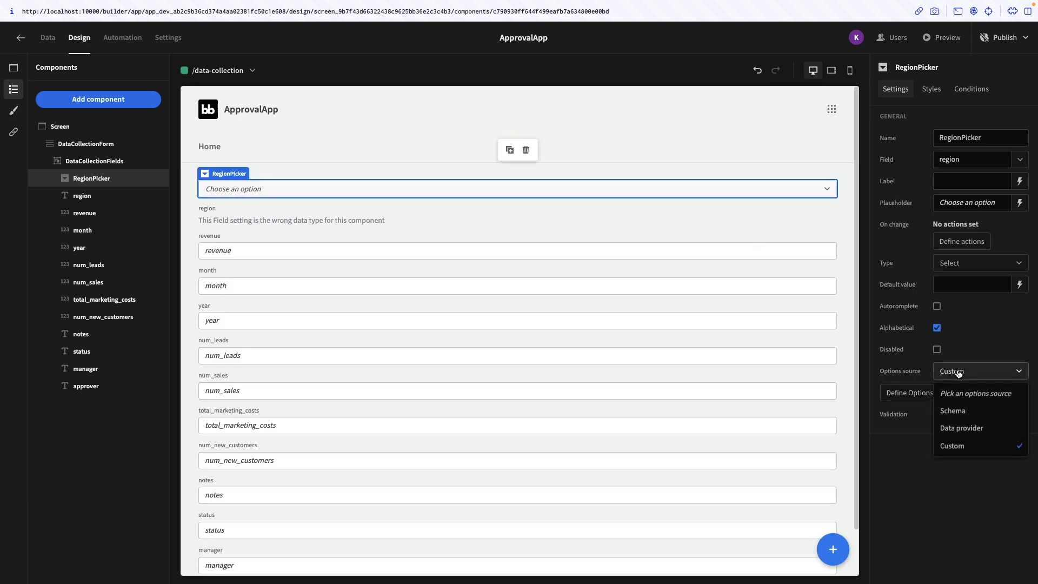
pyautogui.click(962, 417)
pyautogui.click(786, 186)
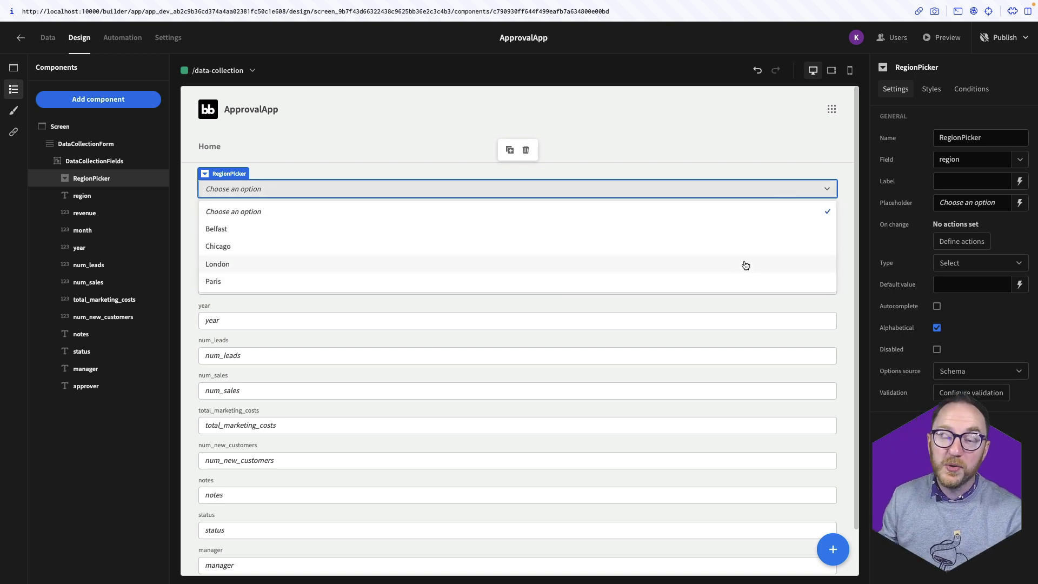
pyautogui.click(747, 209)
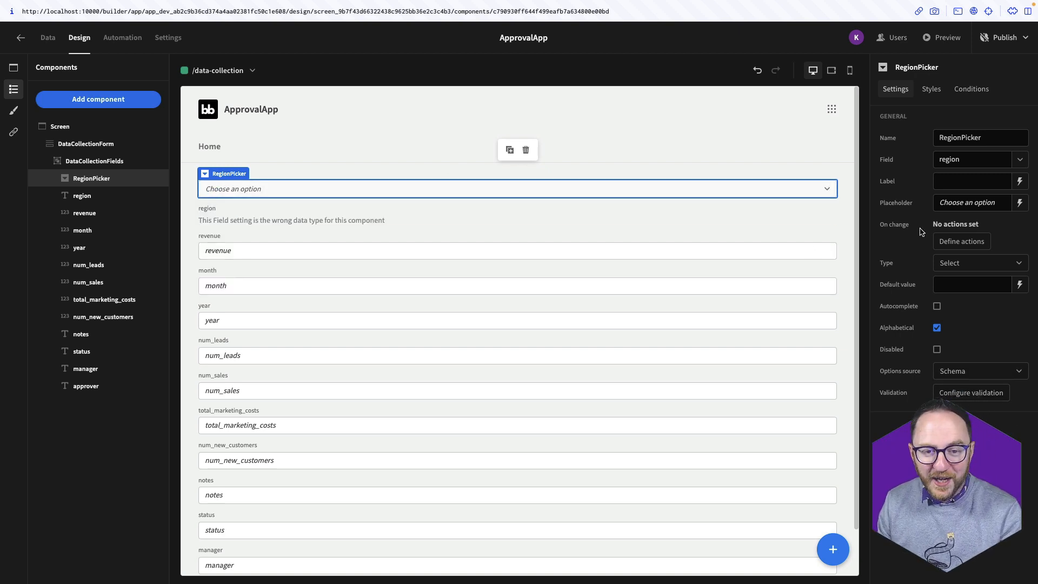
pyautogui.click(941, 183)
pyautogui.write('Region')
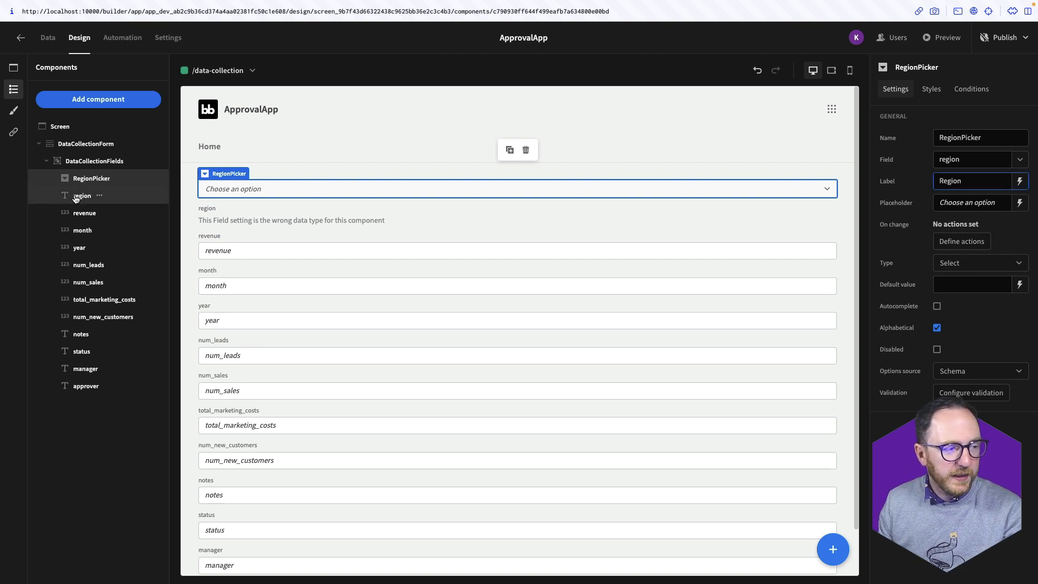
# Delete the old region text field from the form
pyautogui.click(113, 199)
pyautogui.click(99, 196)
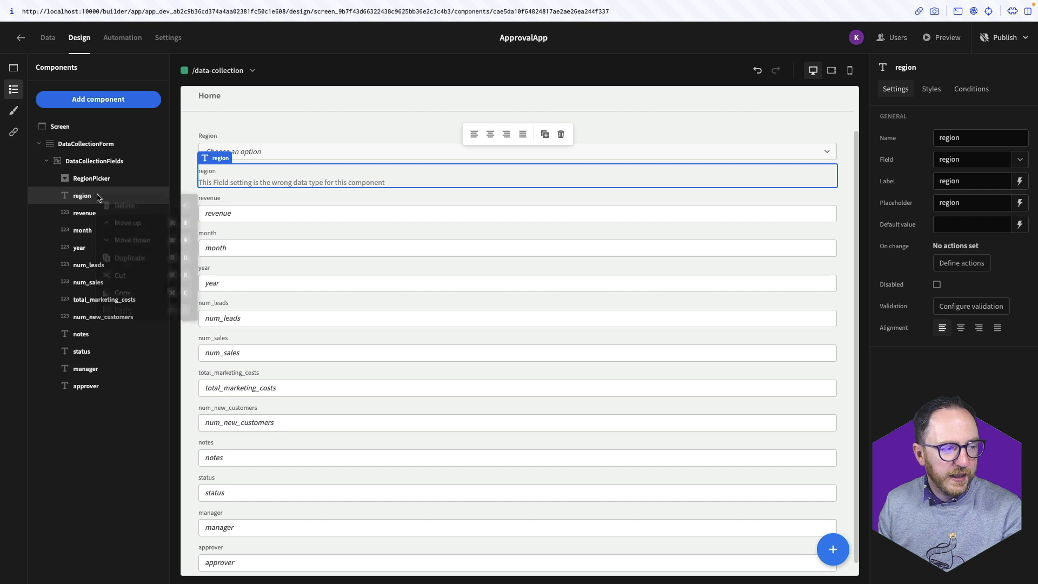
pyautogui.click(110, 213)
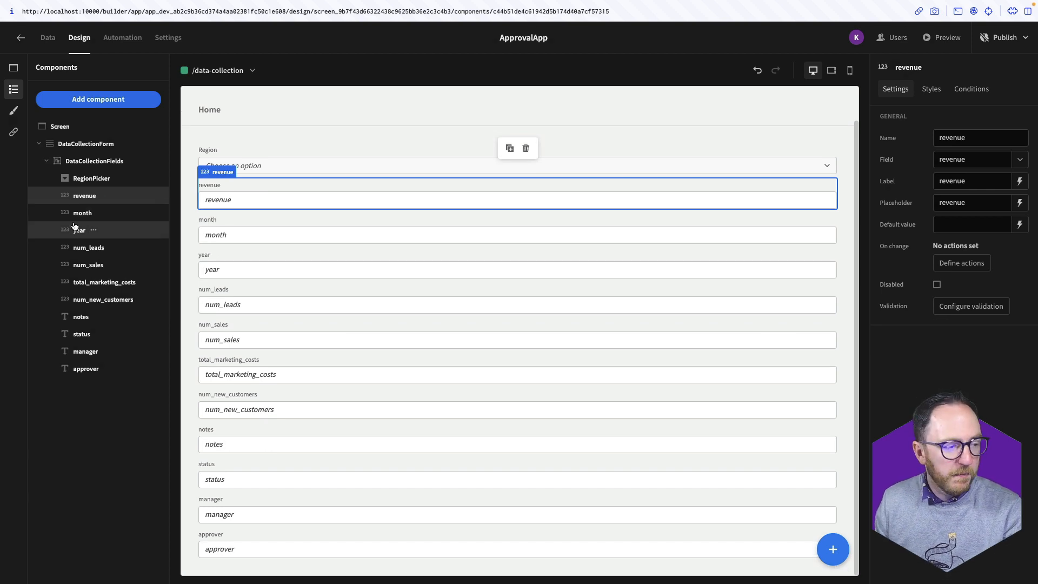
# Move the year field above revenue, label it Year, and clear its placeholder
pyautogui.moveTo(77, 231); pyautogui.dragTo(79, 192)
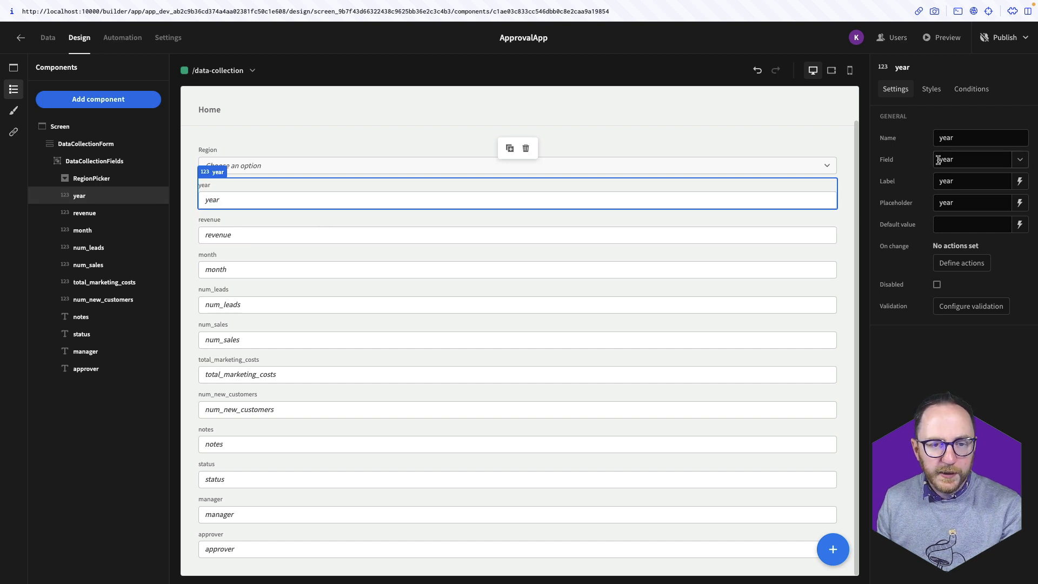
pyautogui.click(946, 186)
pyautogui.press('BackSpace')
pyautogui.write('Y')
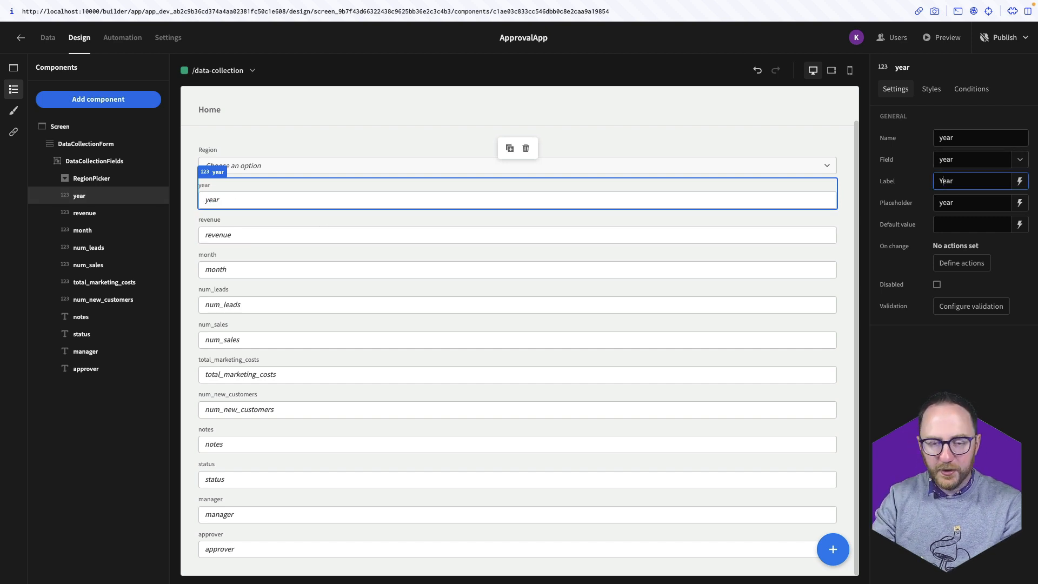
pyautogui.doubleClick(956, 202)
pyautogui.press('BackSpace')
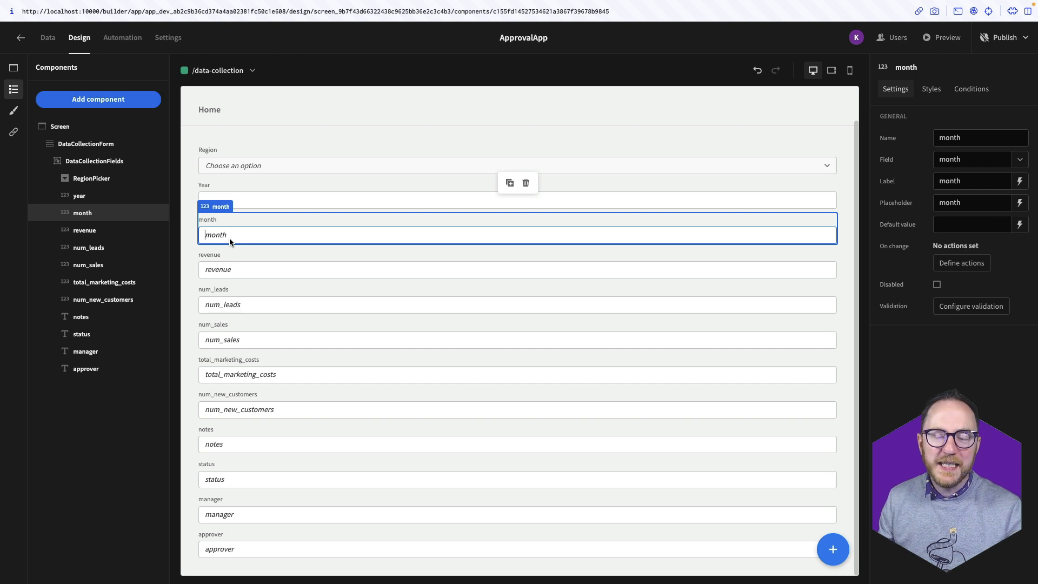
# Add an options picker named MonthPicker above month, using custom options
pyautogui.click(83, 104)
pyautogui.write('pick')
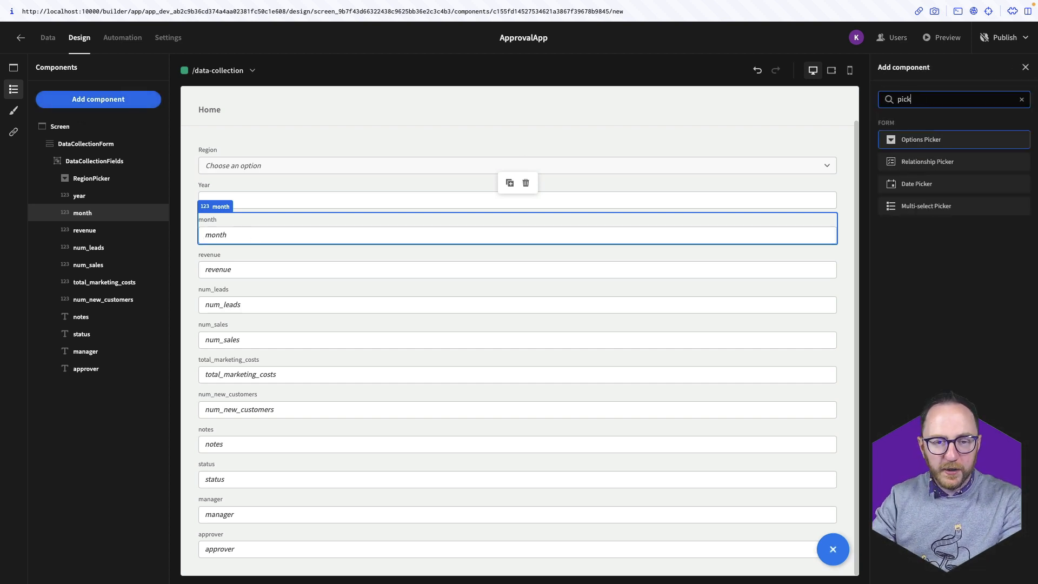
pyautogui.moveTo(101, 386); pyautogui.dragTo(100, 224)
pyautogui.tripleClick(964, 140)
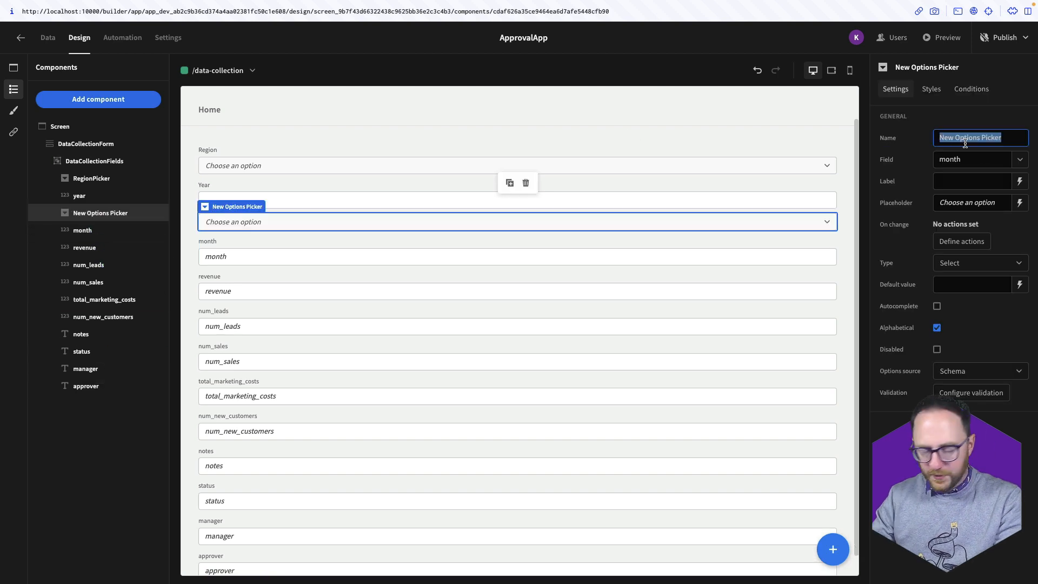
pyautogui.write('MonthPicker')
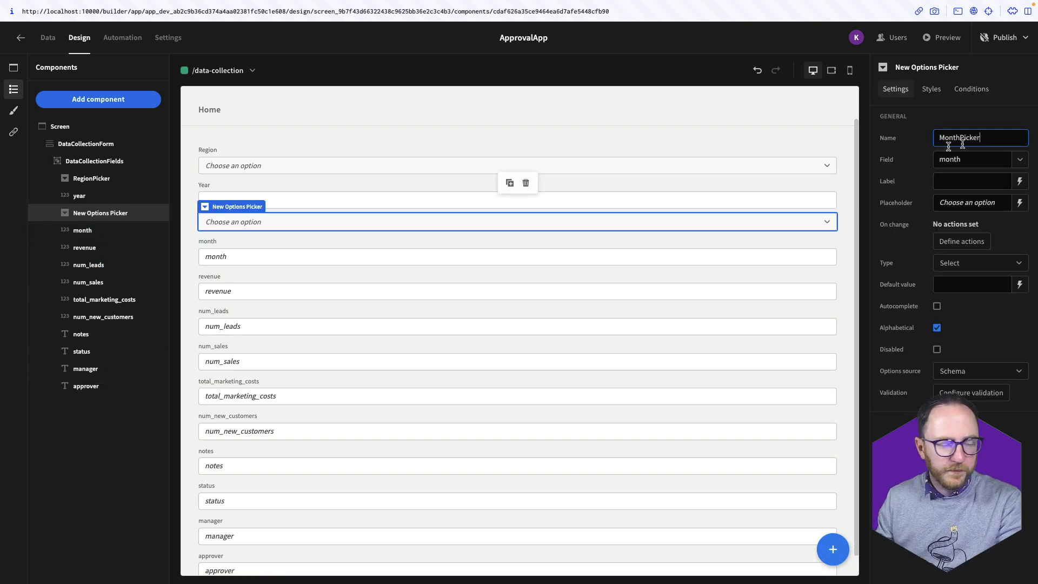
pyautogui.click(982, 370)
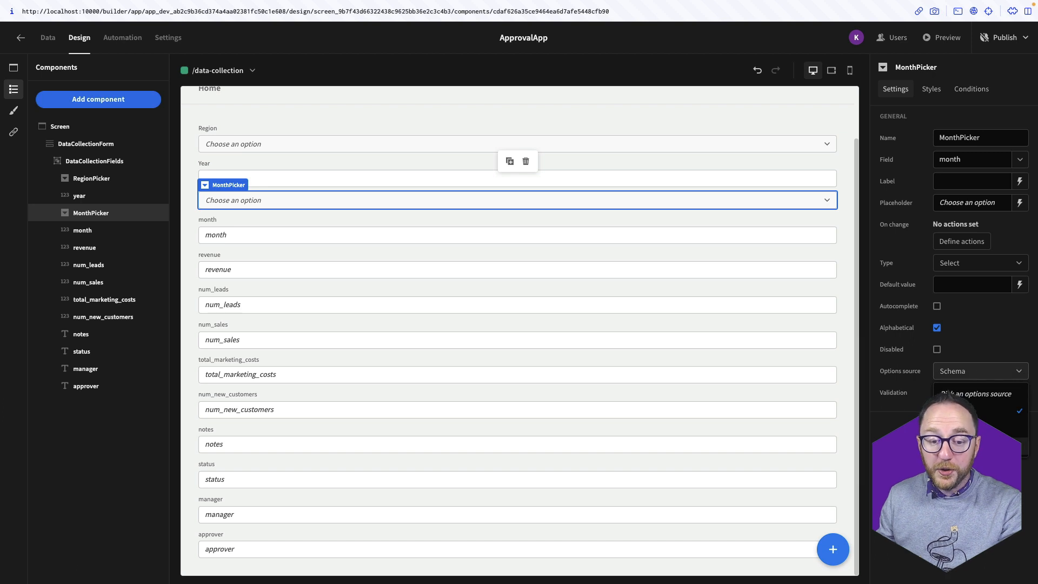
pyautogui.click(976, 447)
pyautogui.click(921, 393)
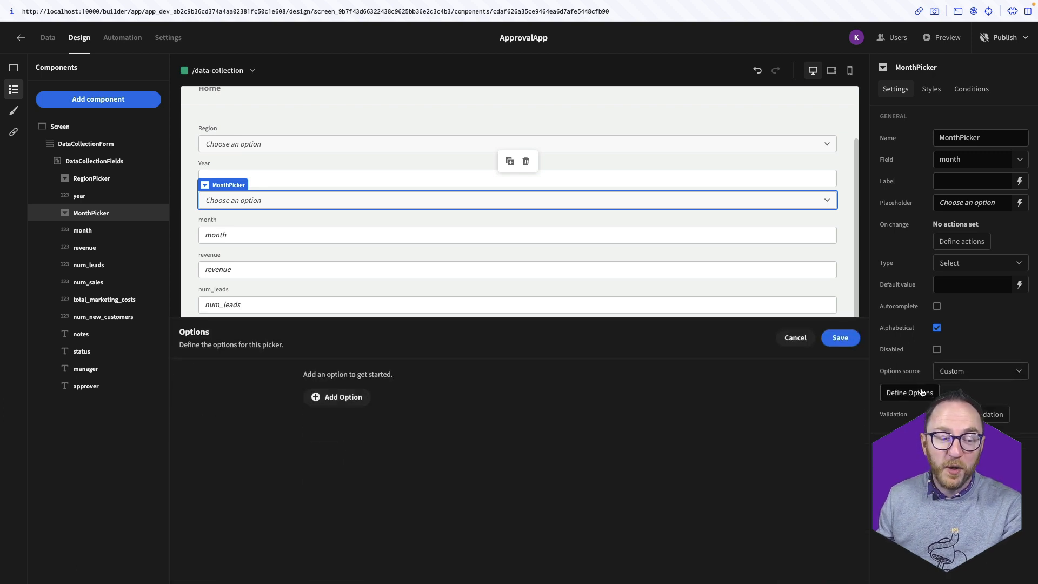
# Add the first month options: January 01, February 02, March
pyautogui.click(327, 397)
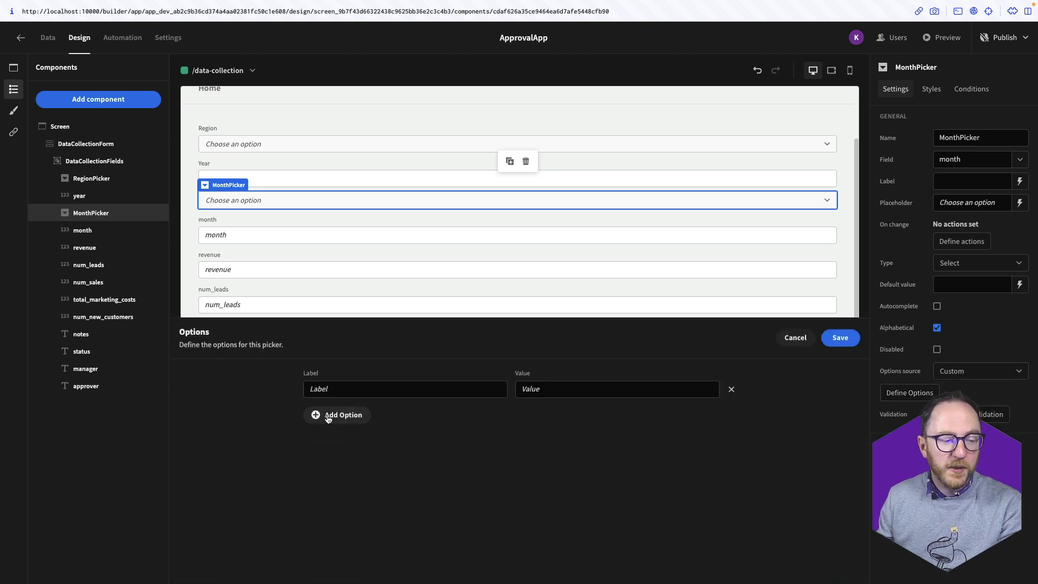
pyautogui.click(354, 389)
pyautogui.write('Jan')
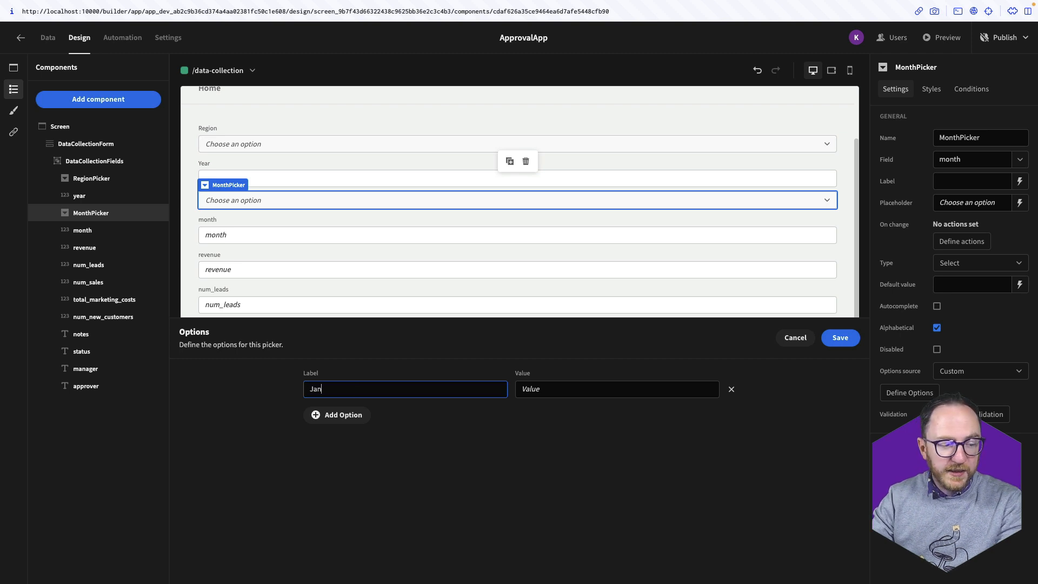
pyautogui.write('uary')
pyautogui.press('Tab')
pyautogui.write('0')
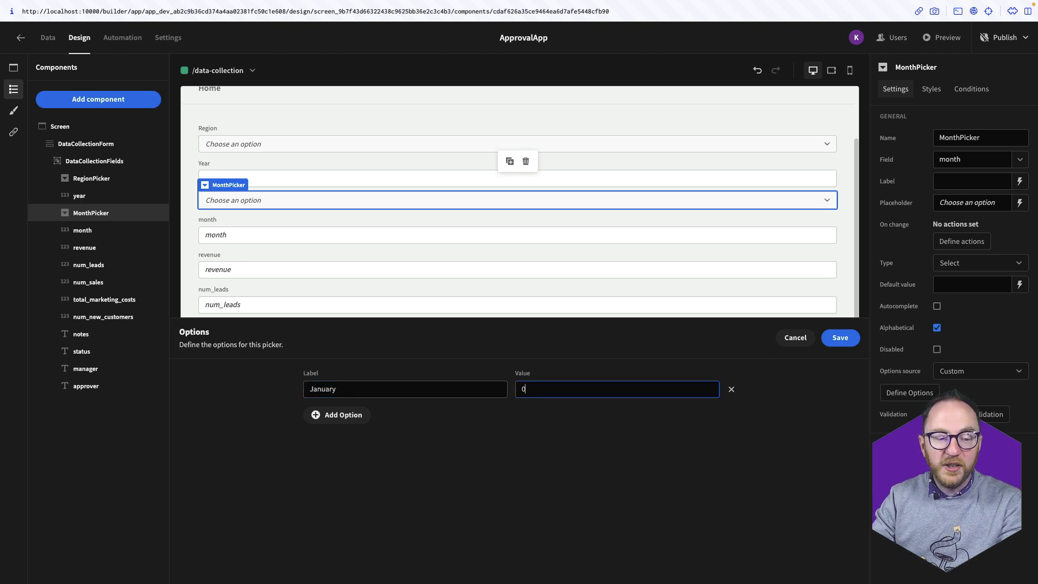
pyautogui.write('1')
pyautogui.click(316, 415)
pyautogui.write('Feb')
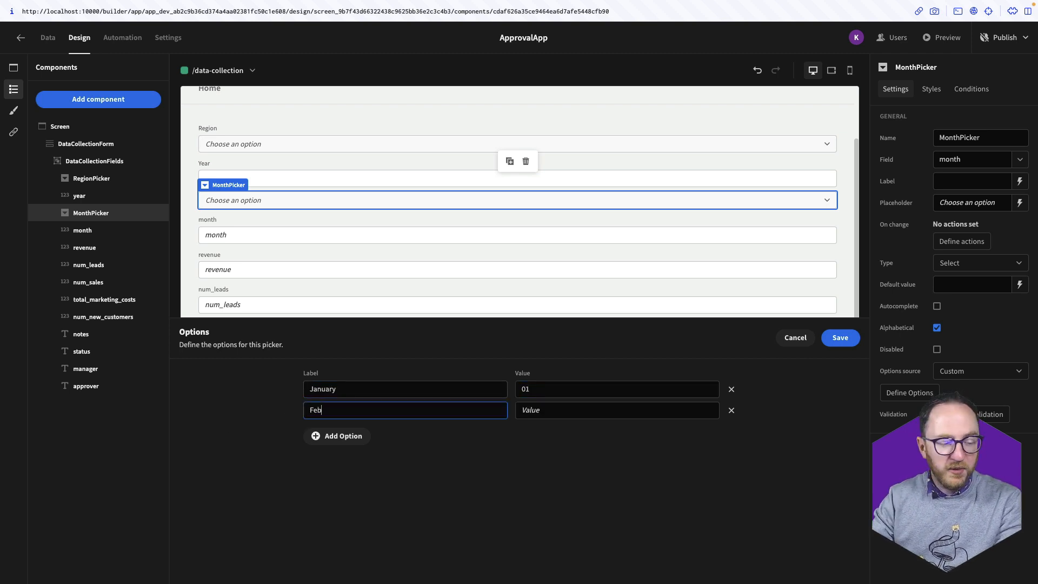
pyautogui.write('rauar')
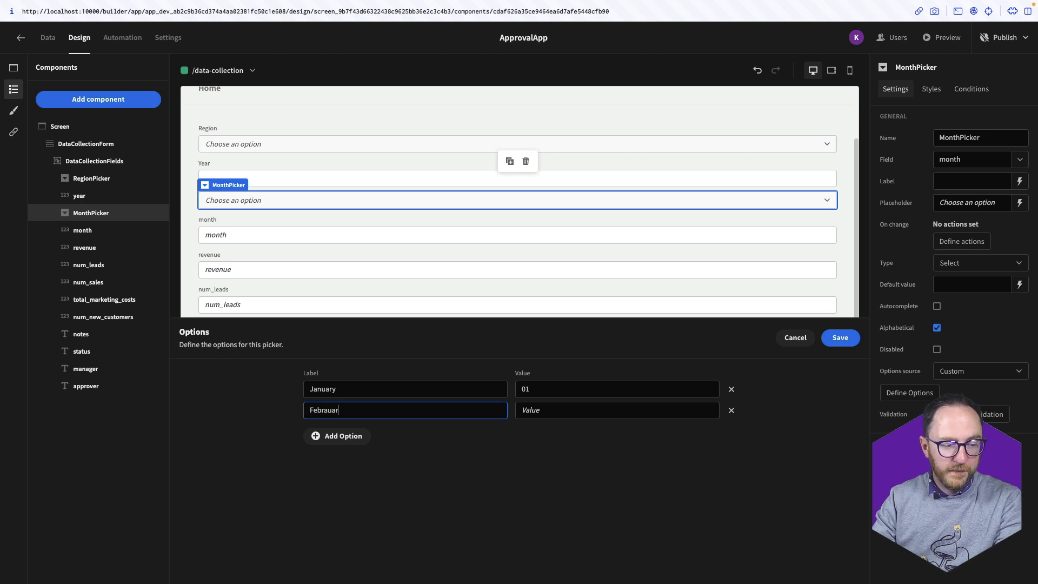
pyautogui.press('BackSpace')
pyautogui.press('BackSpace')
pyautogui.press('BackSpace')
pyautogui.press('BackSpace')
pyautogui.write('uary')
pyautogui.press('Tab')
pyautogui.write('02')
pyautogui.click(334, 436)
pyautogui.click(334, 432)
pyautogui.write('March')
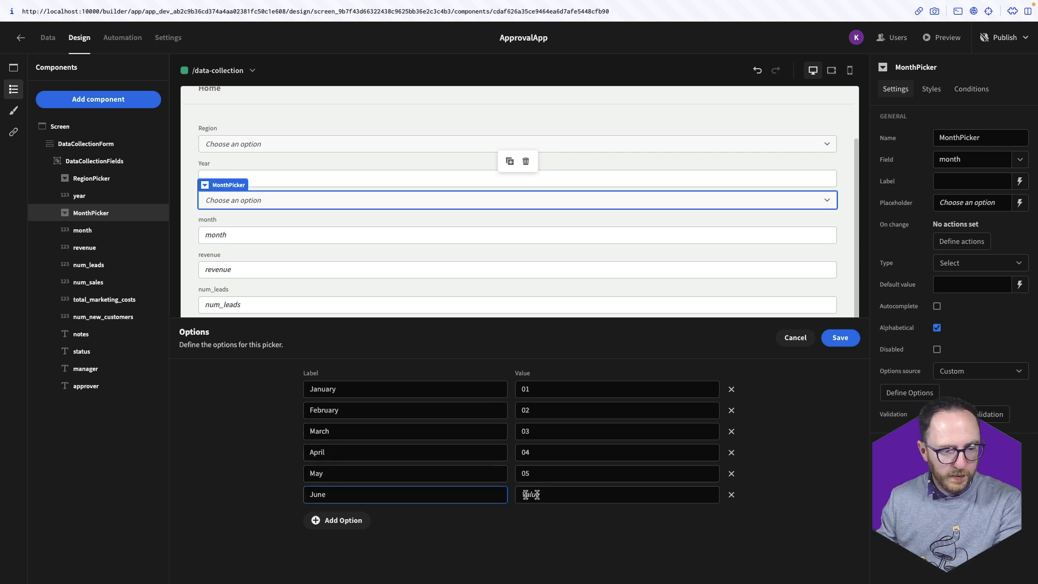
# Add the remaining months through December 12, save, and turn off alphabetical sorting
pyautogui.click(526, 495)
pyautogui.write('06')
pyautogui.click(334, 521)
pyautogui.click(334, 515)
pyautogui.write('July')
pyautogui.click(527, 515)
pyautogui.write('07')
pyautogui.click(334, 542)
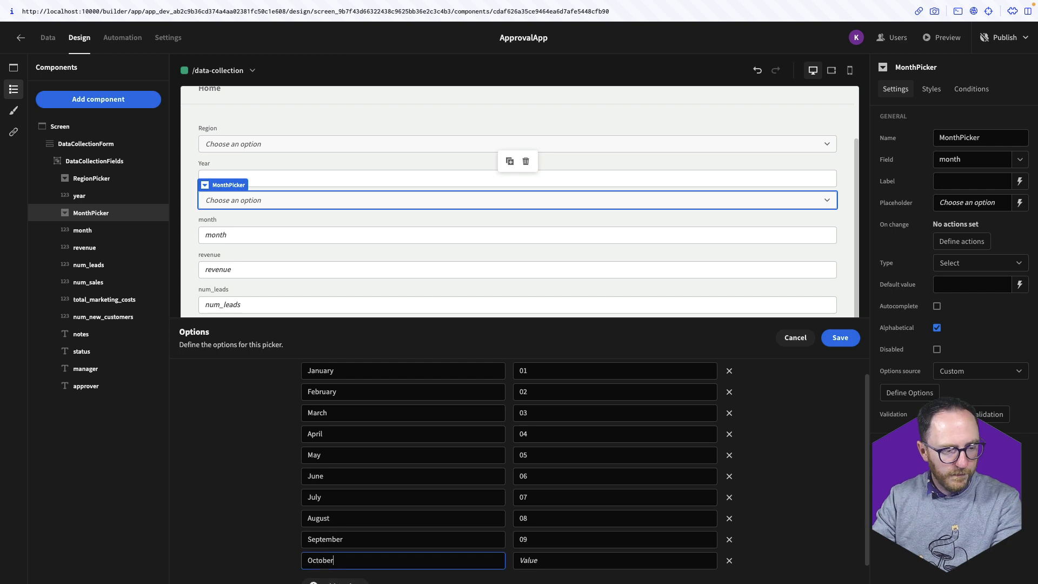
pyautogui.write('10')
pyautogui.click(334, 581)
pyautogui.write('November11')
pyautogui.click(333, 582)
pyautogui.write('December12')
pyautogui.click(833, 339)
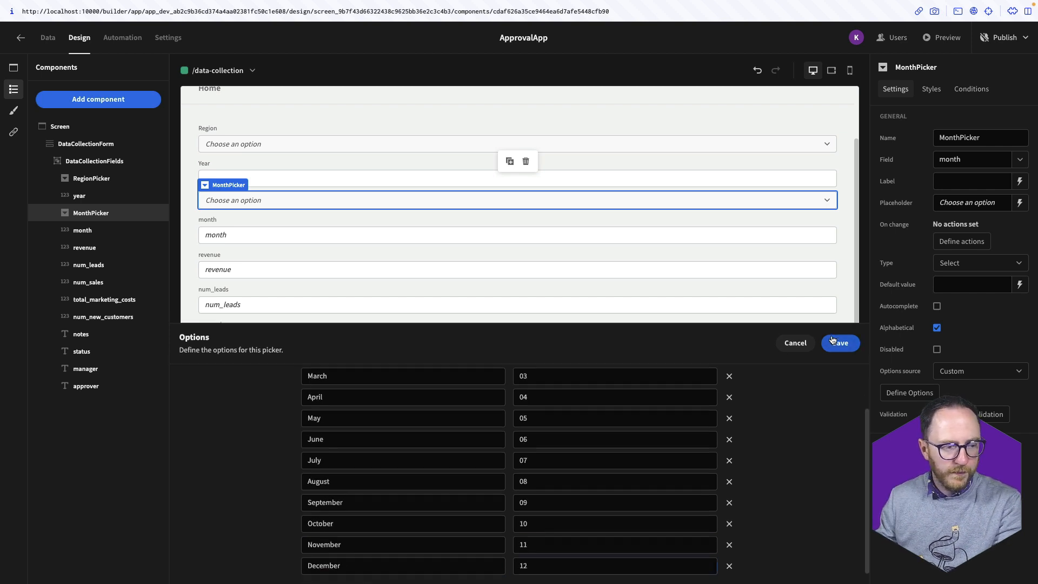
pyautogui.click(937, 327)
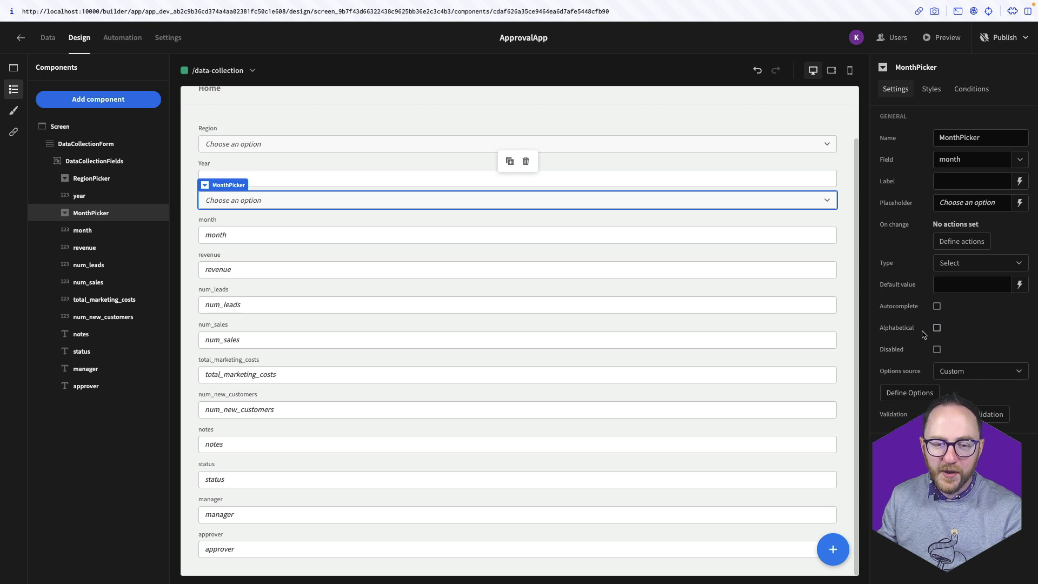
# Check the MonthPicker's month list, then delete and confirm removal of the old month field
pyautogui.click(553, 199)
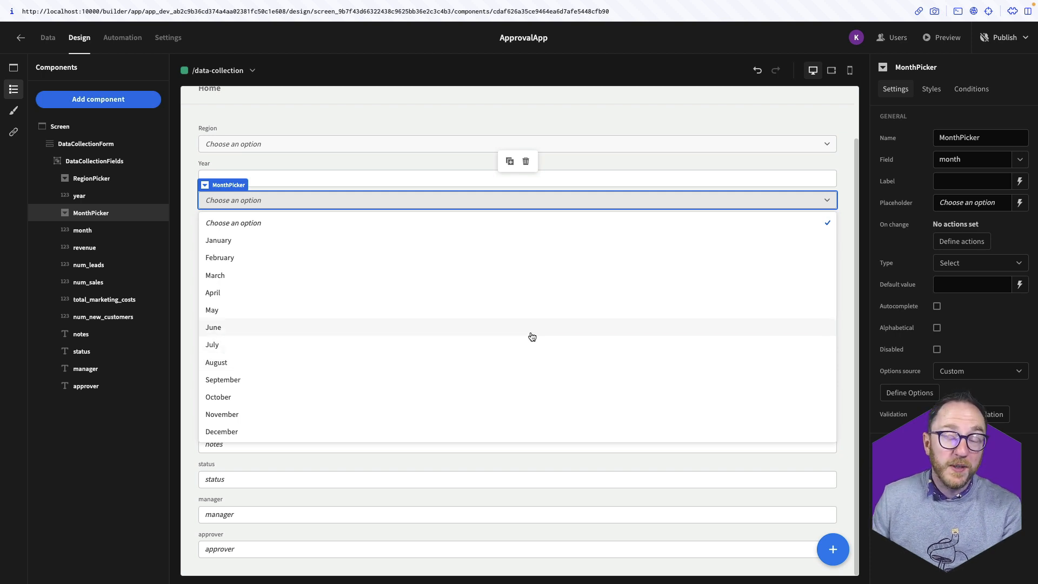
pyautogui.rightClick(101, 233)
pyautogui.click(125, 244)
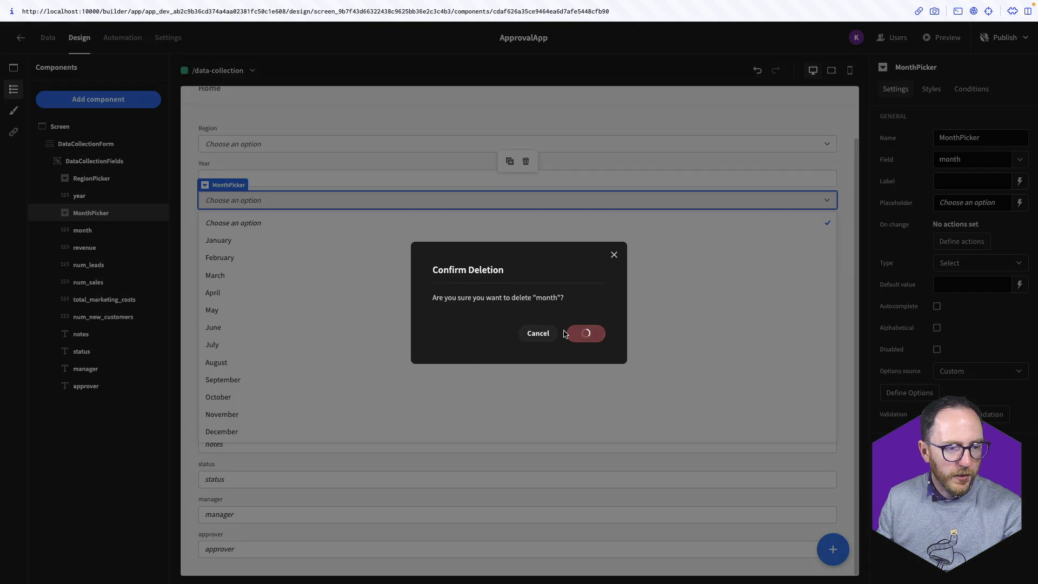
pyautogui.click(567, 333)
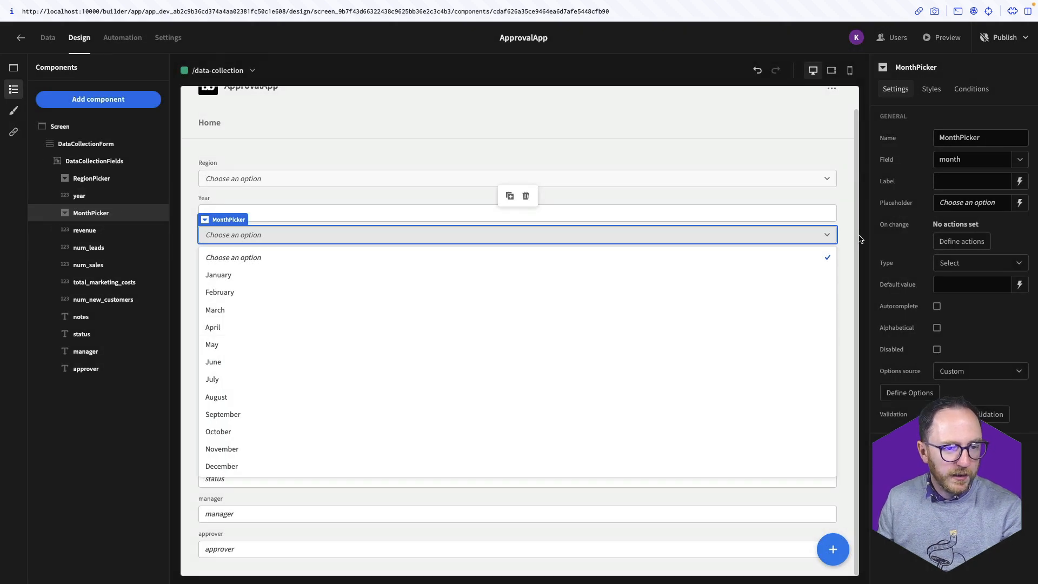
pyautogui.click(90, 231)
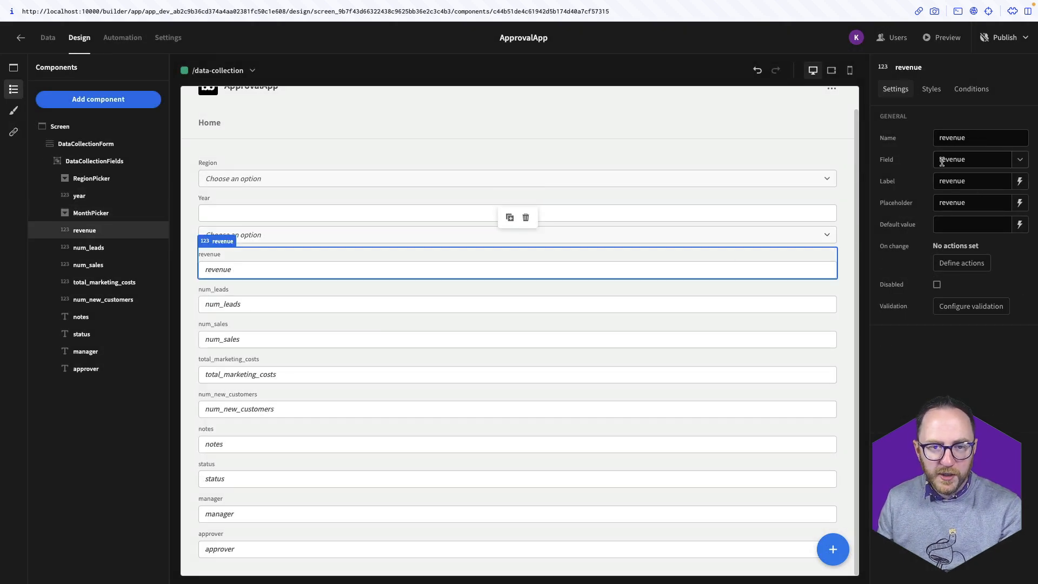
# Relabel revenue as Revenue (£) and num_leads as Number of Leads, clearing their placeholders
pyautogui.click(941, 181)
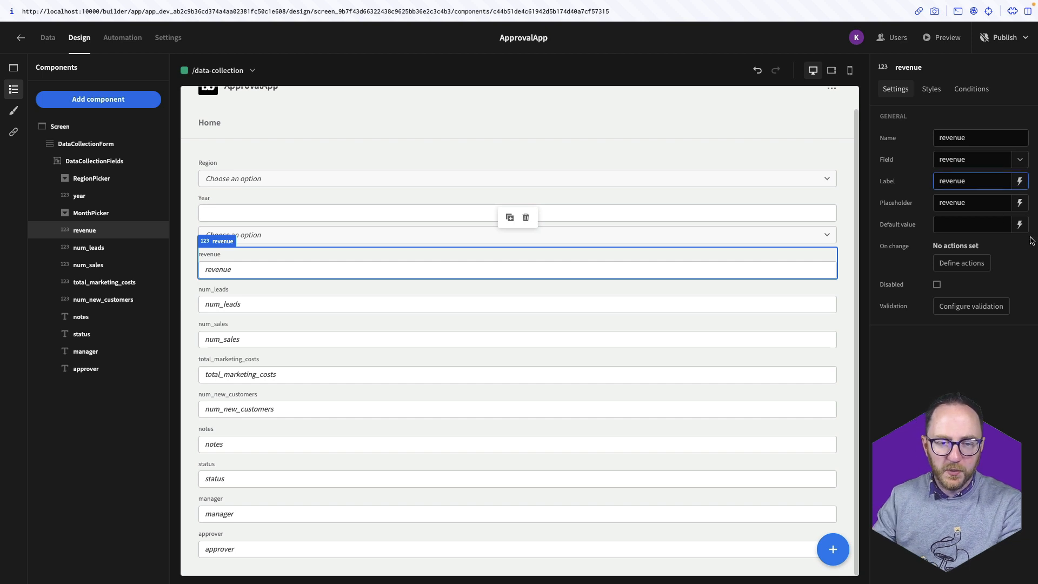
pyautogui.write('R')
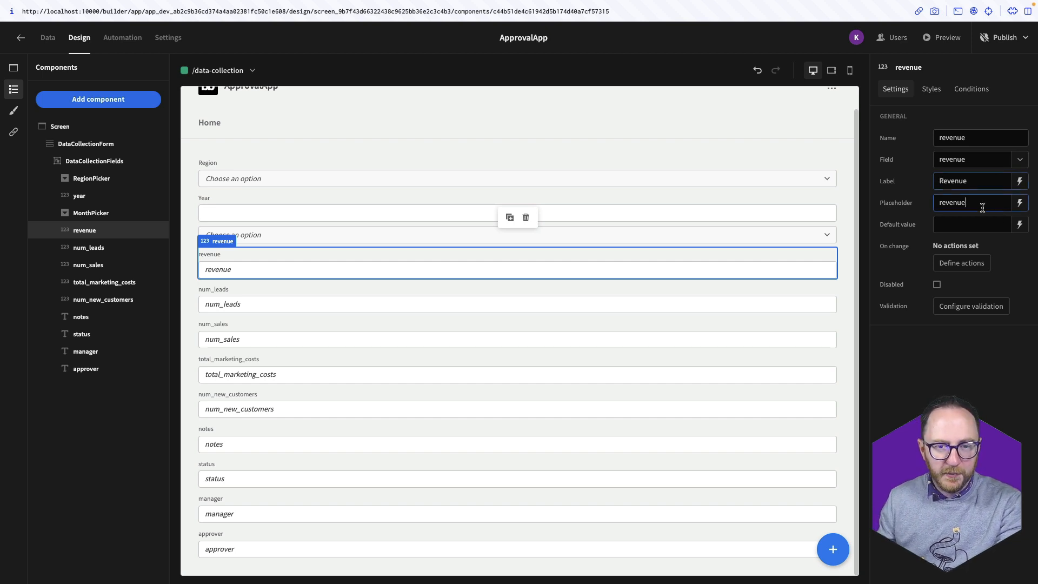
pyautogui.click(977, 184)
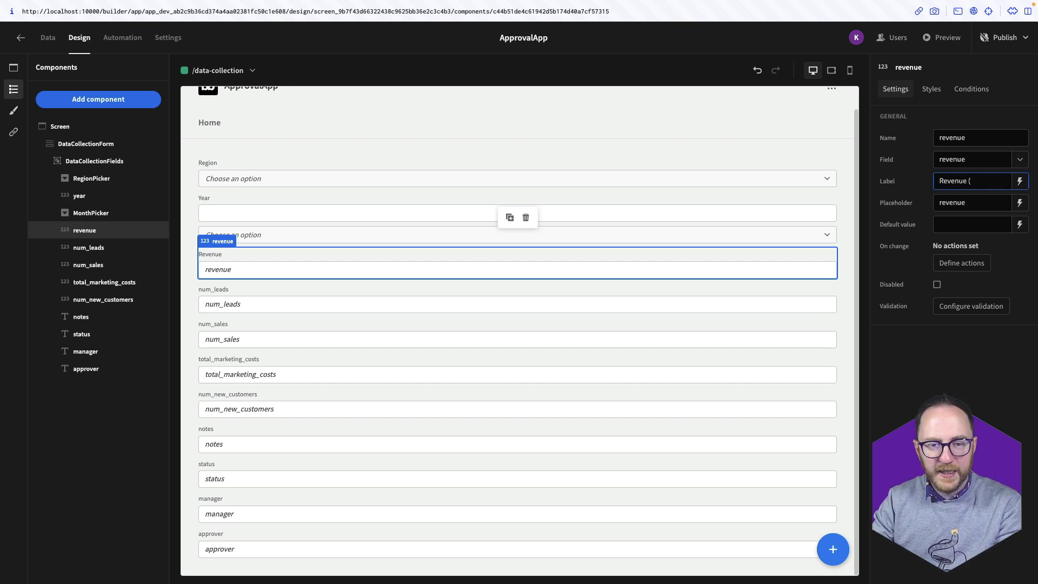
pyautogui.press('Tab')
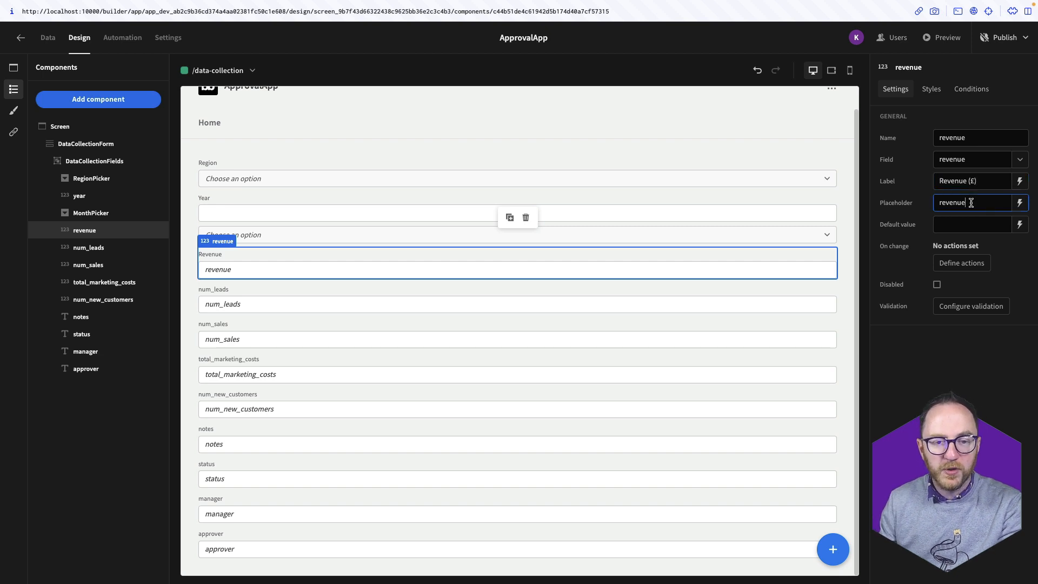
pyautogui.press('BackSpace')
pyautogui.click(897, 407)
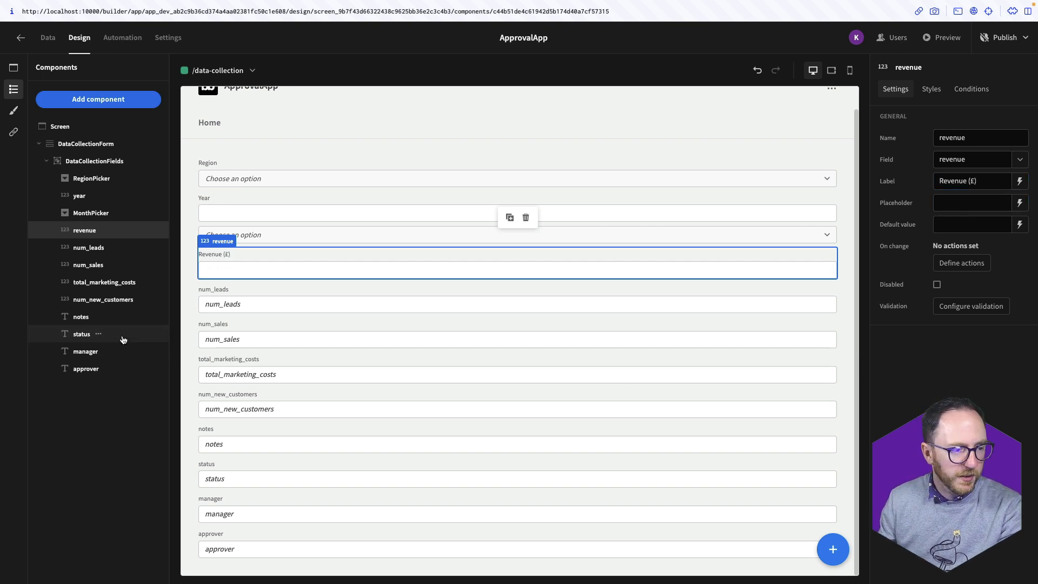
pyautogui.click(98, 253)
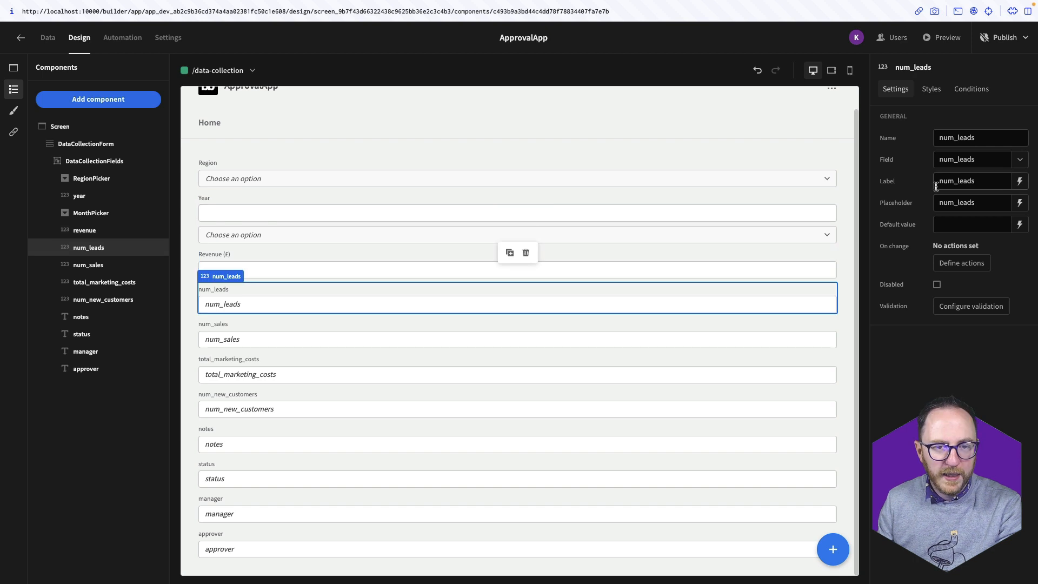
pyautogui.doubleClick(960, 184)
pyautogui.write('Nu')
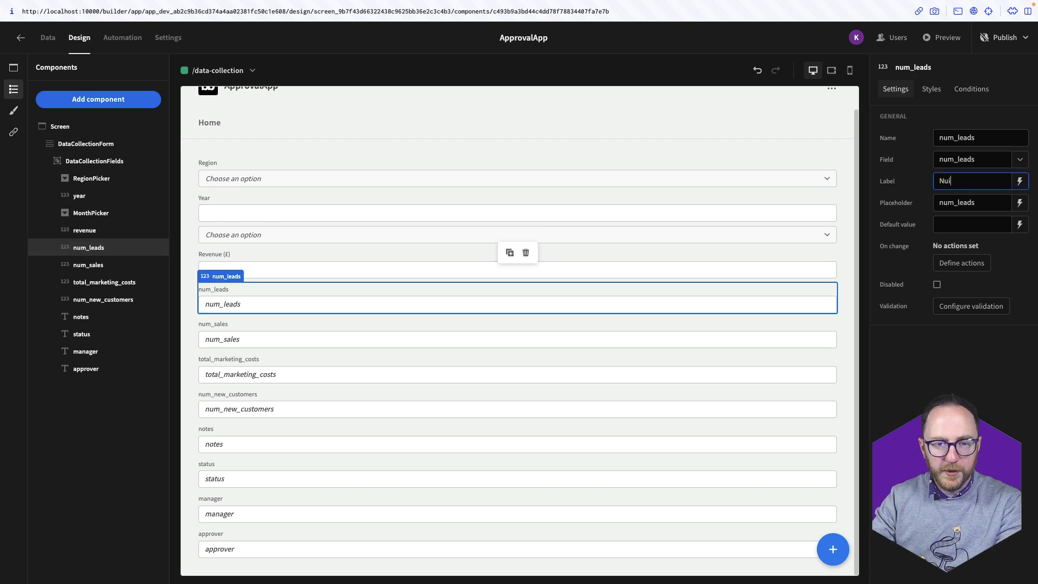
pyautogui.write('mber of Leads')
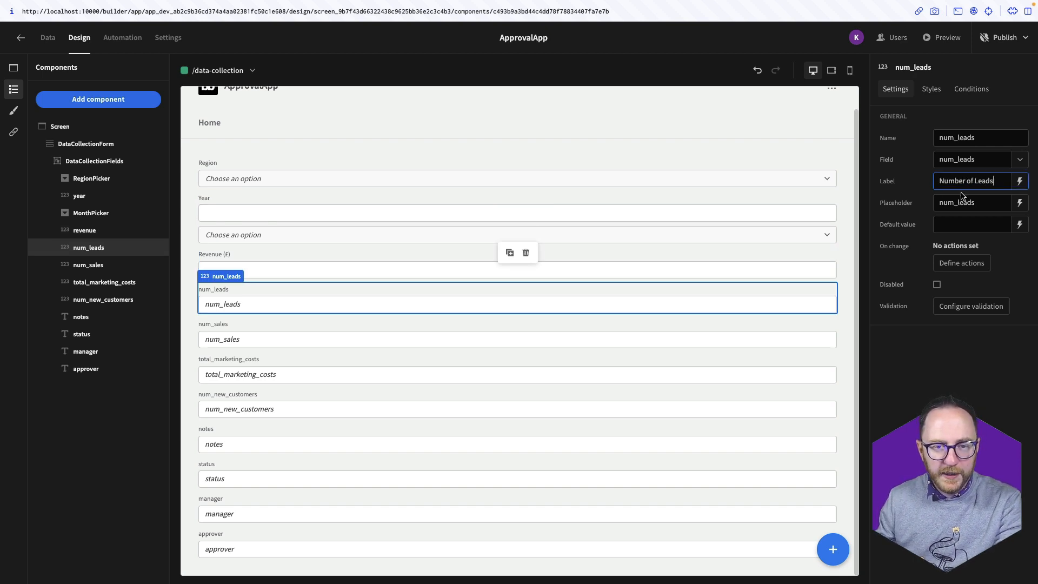
pyautogui.doubleClick(960, 204)
pyautogui.press('BackSpace')
pyautogui.click(97, 265)
# Relabel num_sales as Number of Sales and total_marketing_costs as Total Marketing Costs (£), clearing placeholders
pyautogui.doubleClick(959, 204)
pyautogui.press('BackSpace')
pyautogui.hotkey('shift', 'Tab')
pyautogui.write('Numbe')
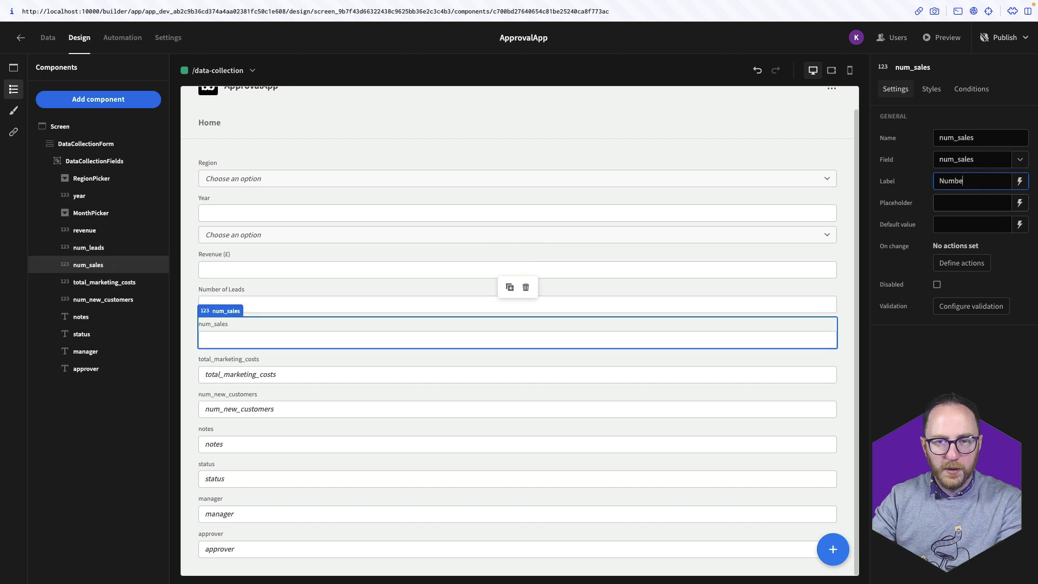
pyautogui.write('r of Sales')
pyautogui.click(93, 283)
pyautogui.doubleClick(960, 183)
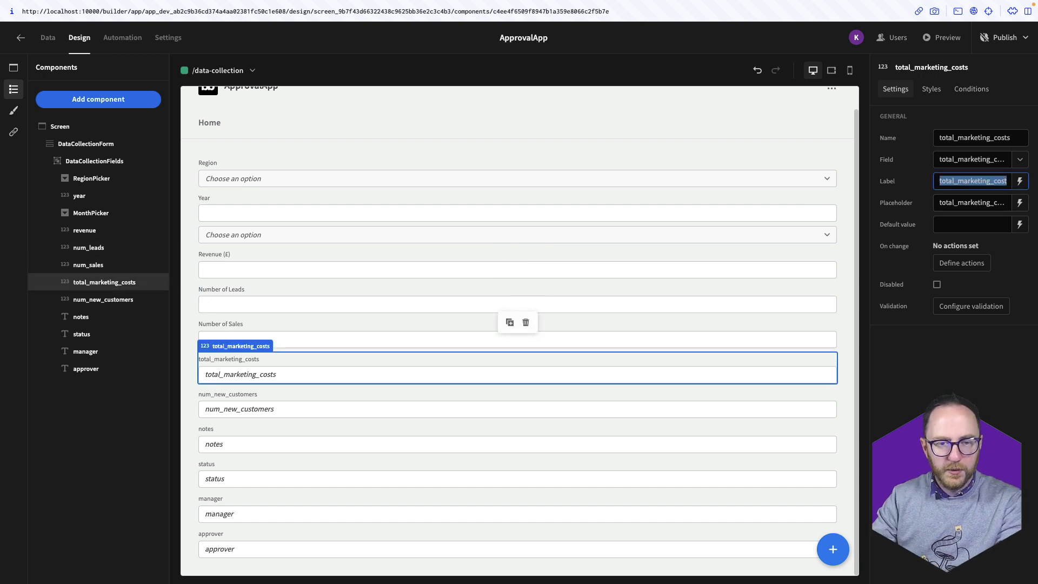
pyautogui.write('Total Marketing Cos')
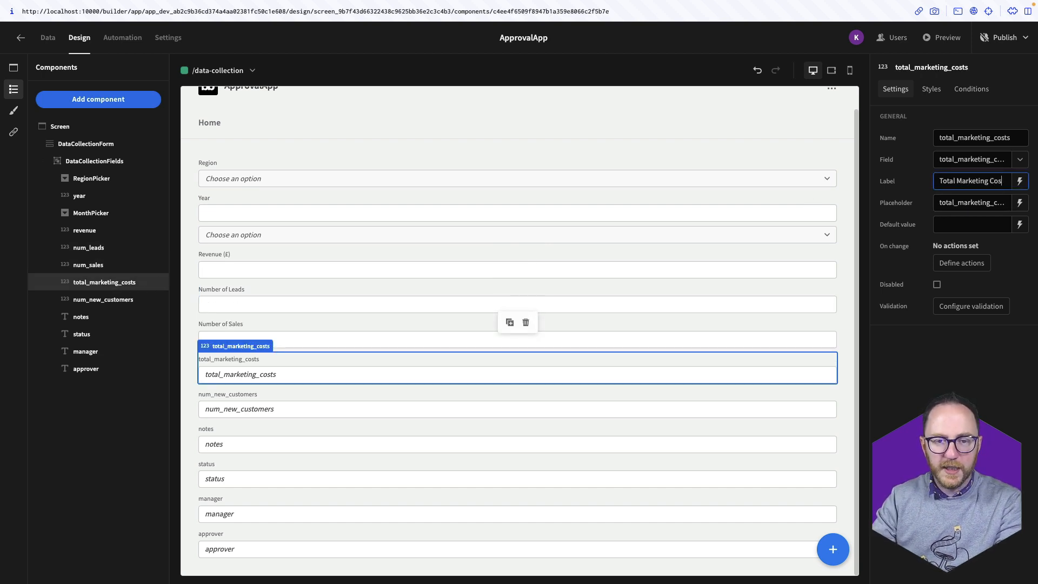
pyautogui.write('ts (£)')
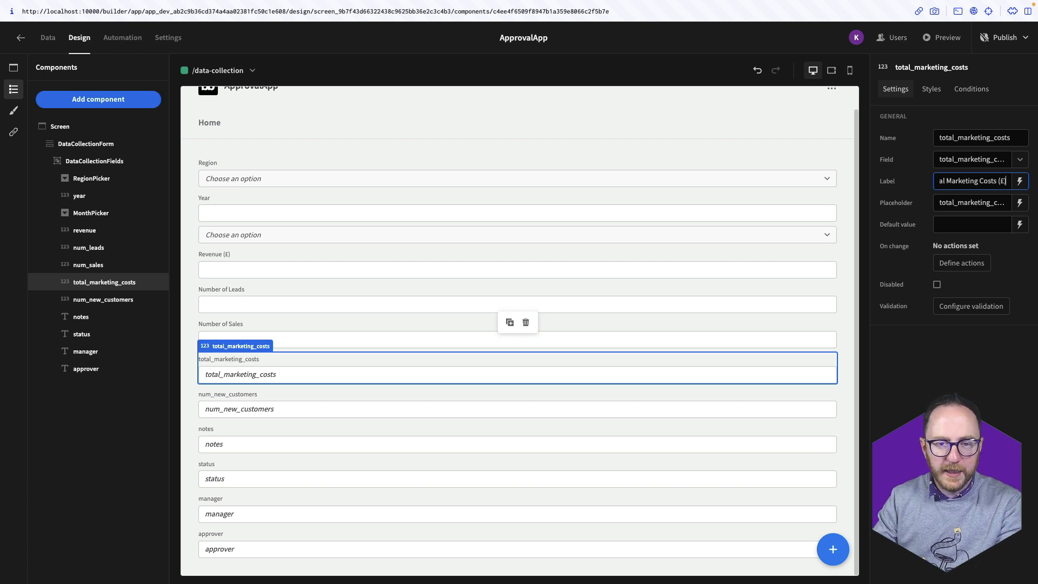
pyautogui.press('Tab')
pyautogui.press('BackSpace')
# Relabel num_new_customers as Number of New Customers and clear its placeholder
pyautogui.click(134, 300)
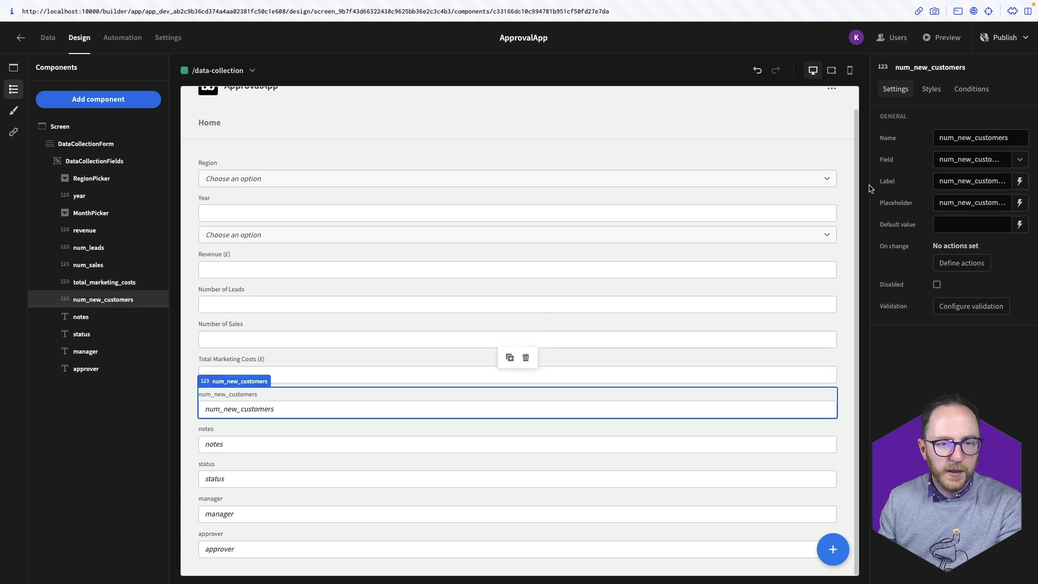
pyautogui.doubleClick(959, 180)
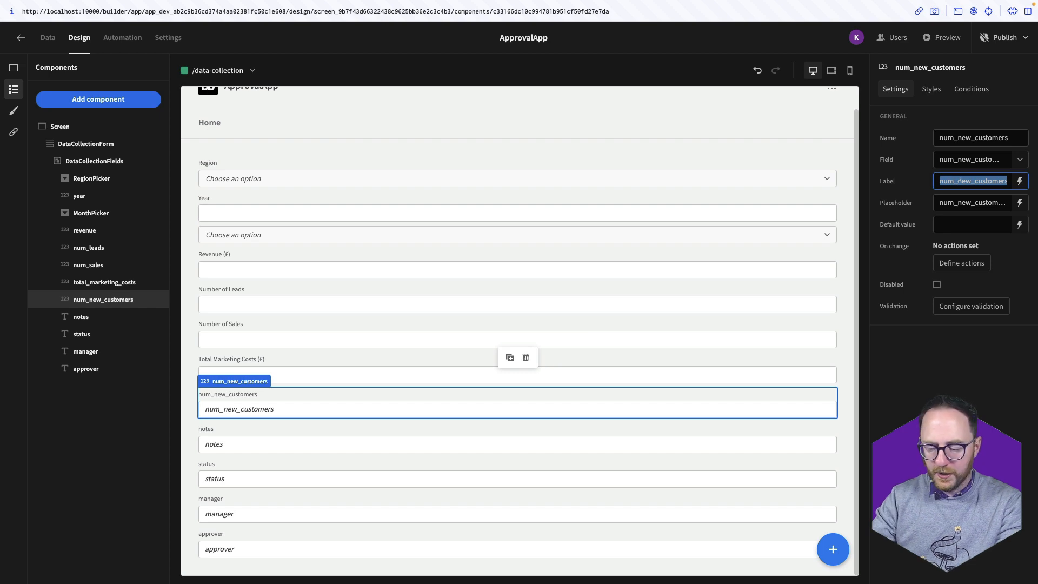
pyautogui.write('Number of New Customers')
pyautogui.press('Tab')
pyautogui.press('BackSpace')
pyautogui.click(84, 310)
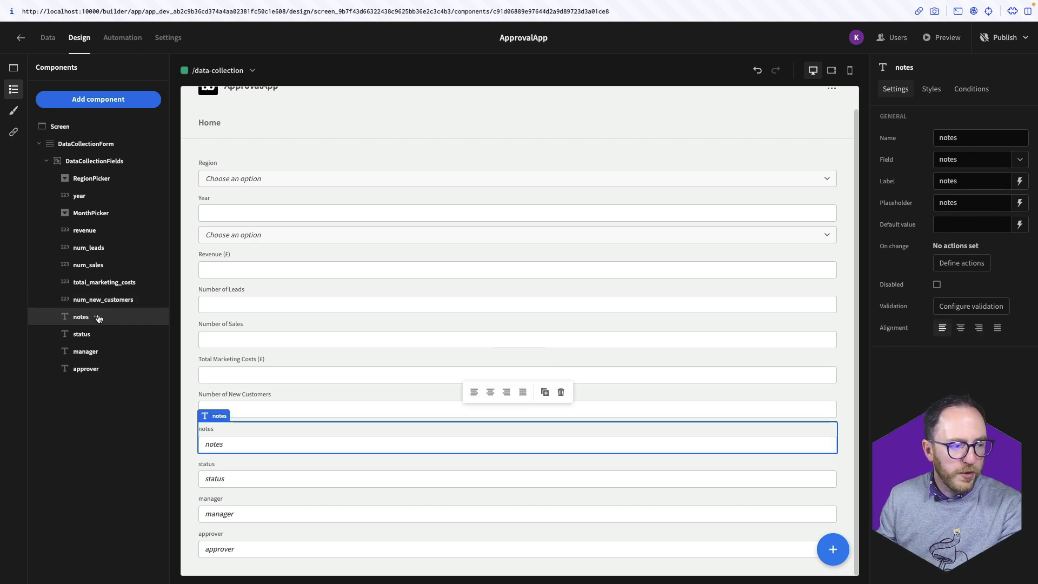
# Delete the notes field, then the status field, confirming each deletion
pyautogui.click(96, 317)
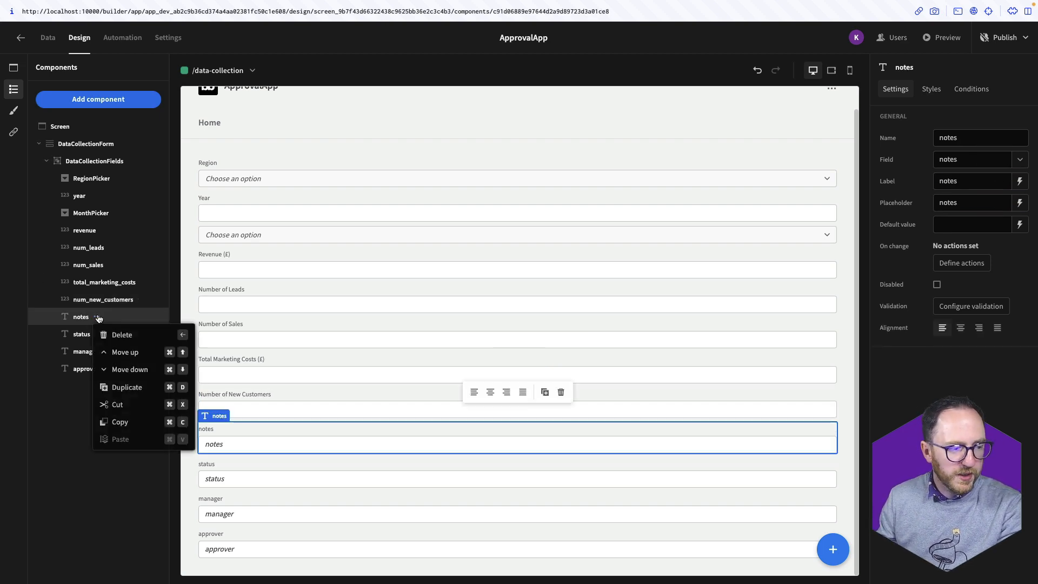
pyautogui.click(142, 334)
pyautogui.click(546, 334)
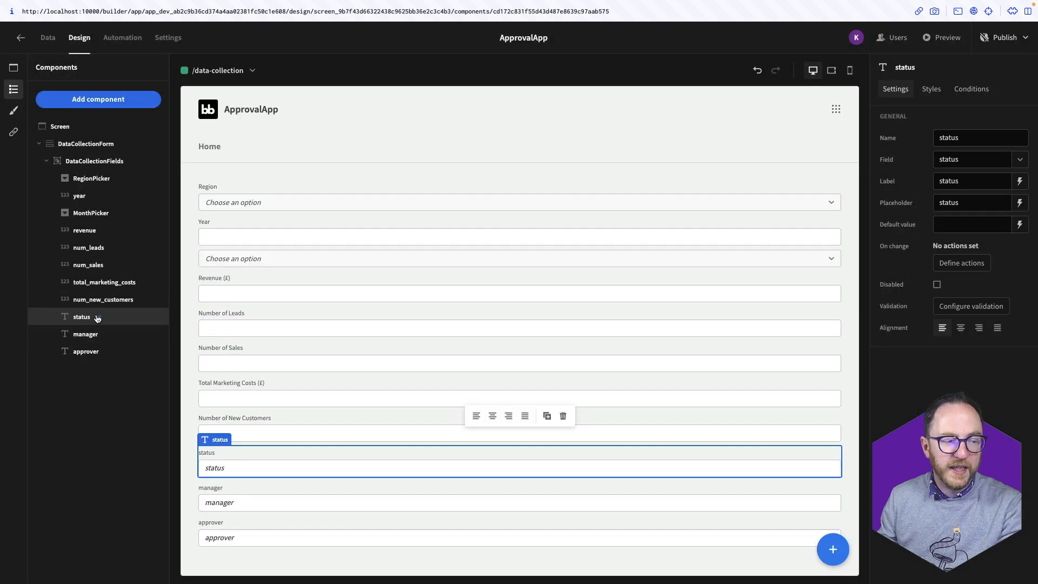
pyautogui.click(98, 318)
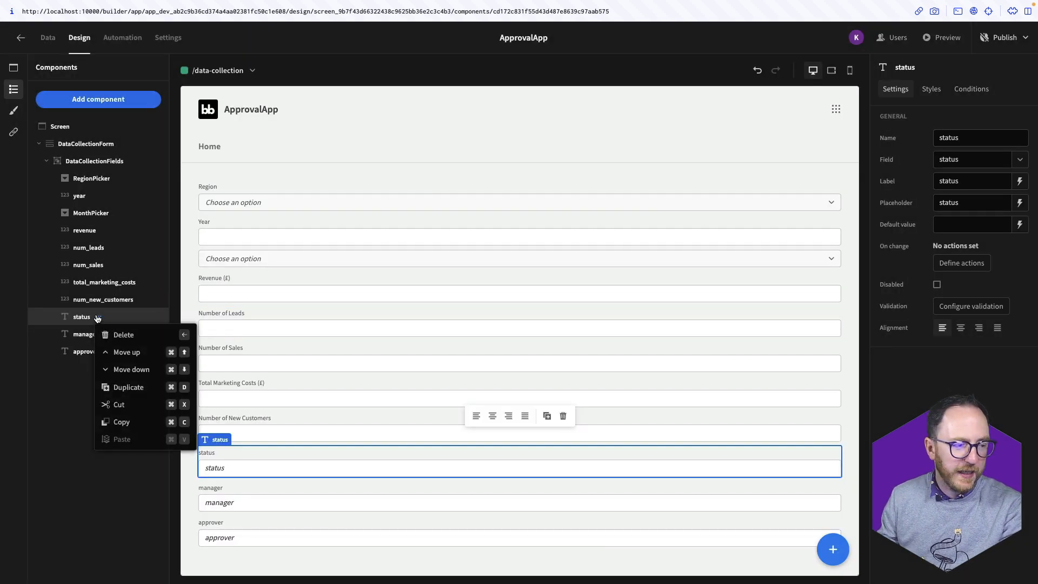
pyautogui.click(119, 336)
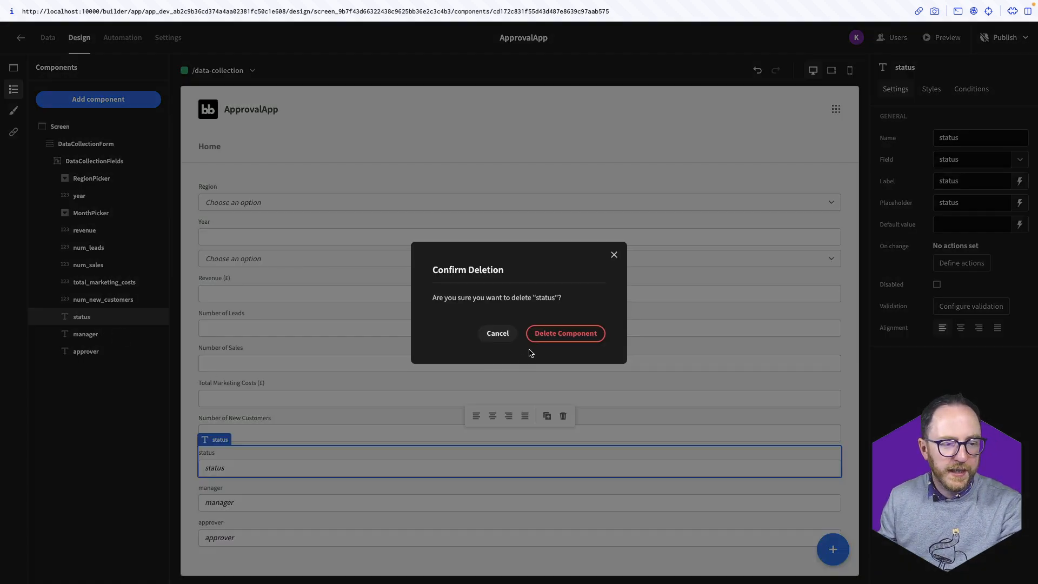
pyautogui.click(565, 334)
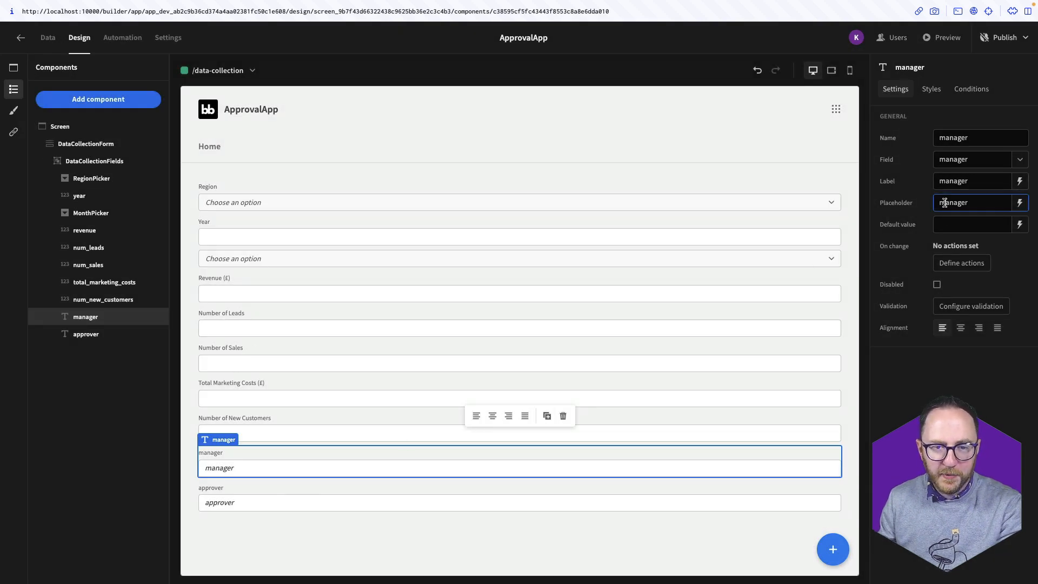
# Label the manager field Manager, clear its placeholder, and default it to Current User.email
pyautogui.click(945, 184)
pyautogui.press('BackSpace')
pyautogui.write('M')
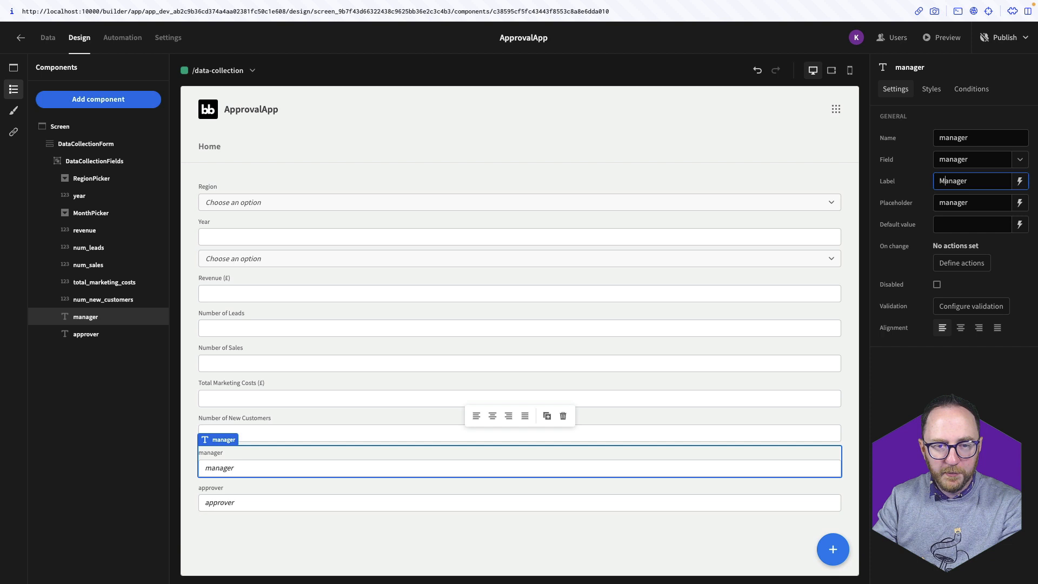
pyautogui.doubleClick(965, 205)
pyautogui.press('BackSpace')
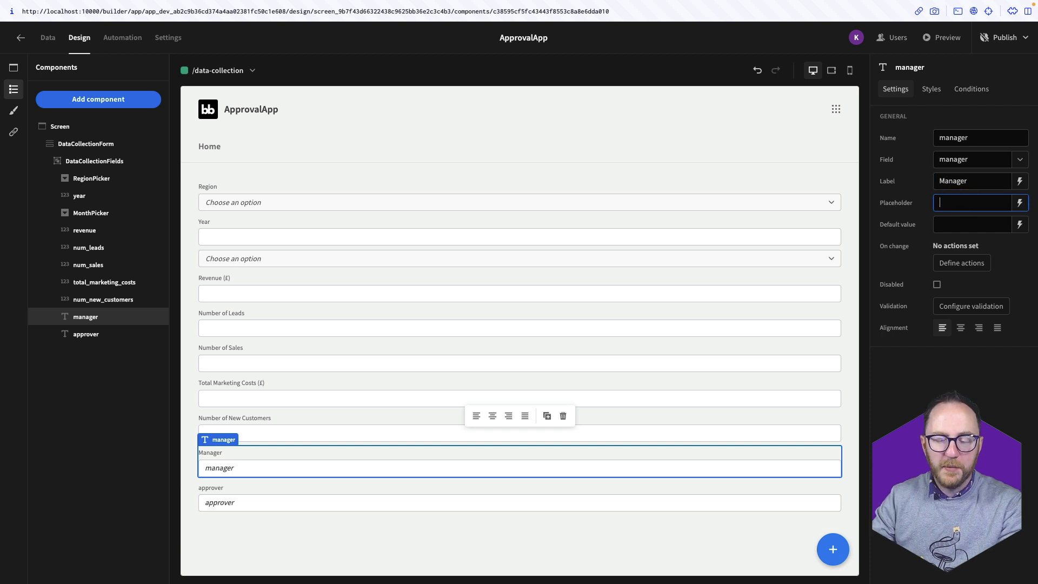
pyautogui.click(1021, 224)
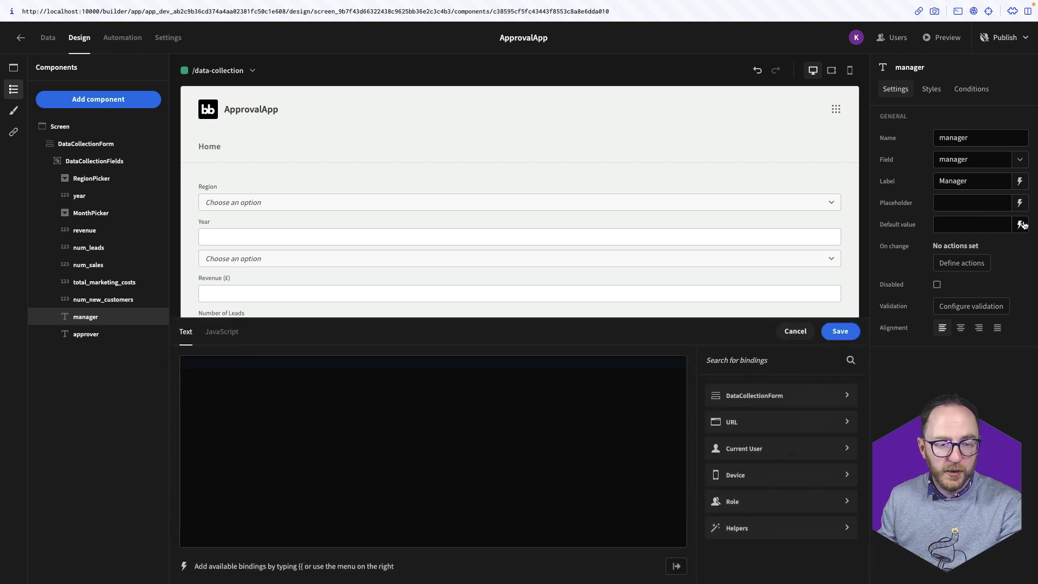
pyautogui.click(740, 451)
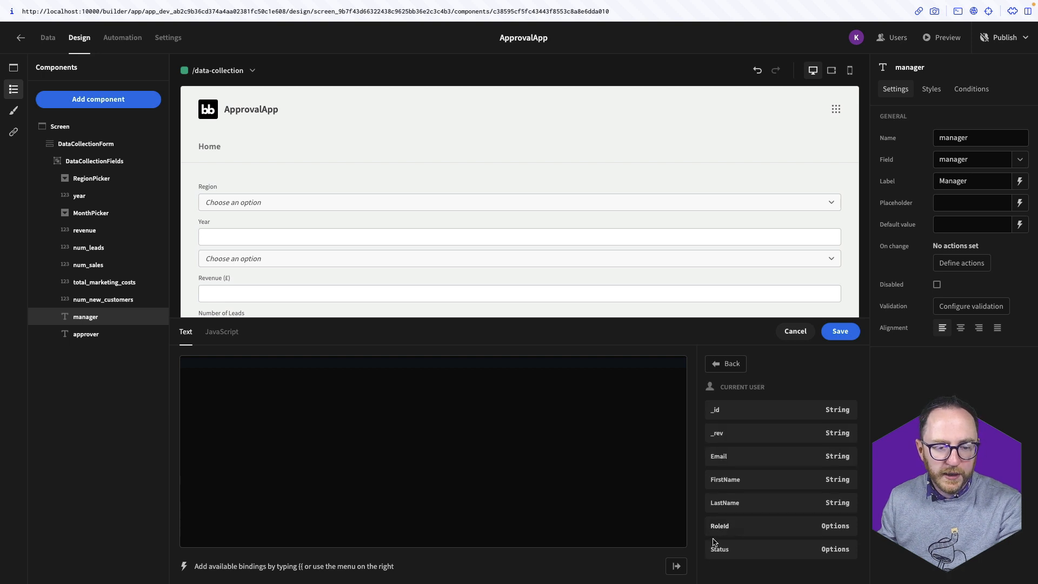
pyautogui.click(735, 459)
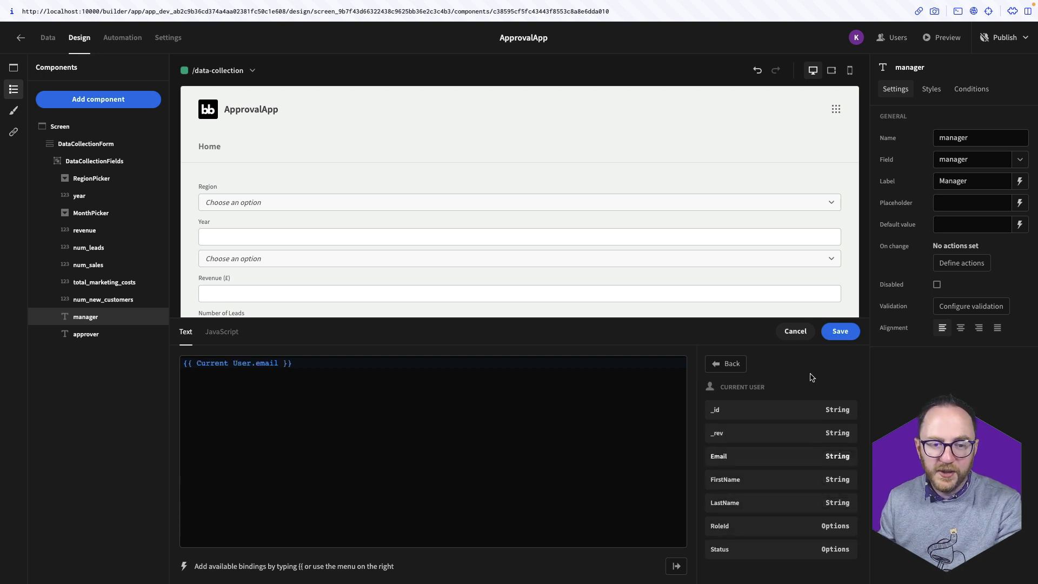
pyautogui.click(840, 331)
pyautogui.click(845, 334)
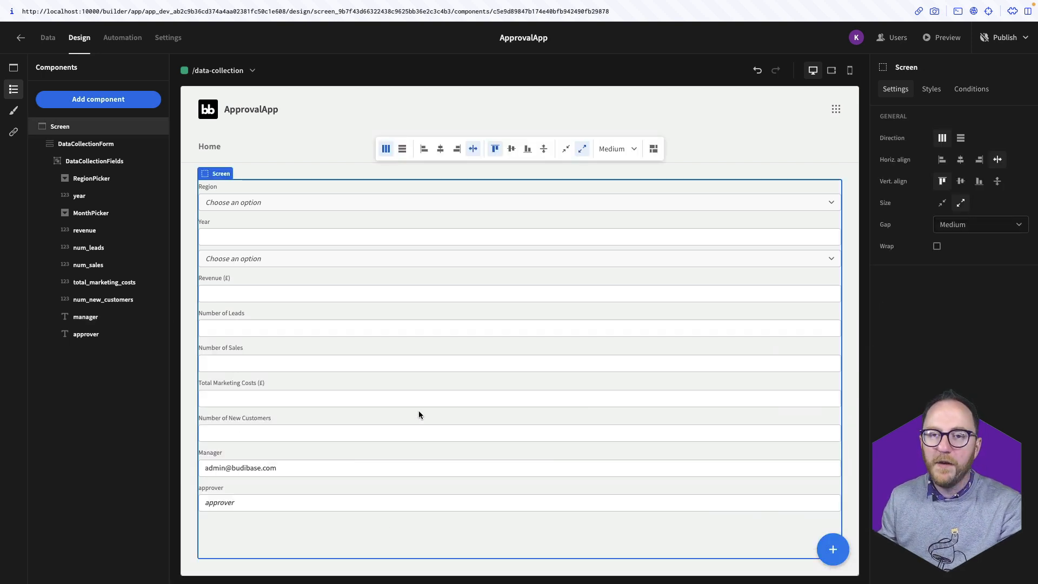
# Relabel the approver field Approver and clear its placeholder
pyautogui.click(490, 487)
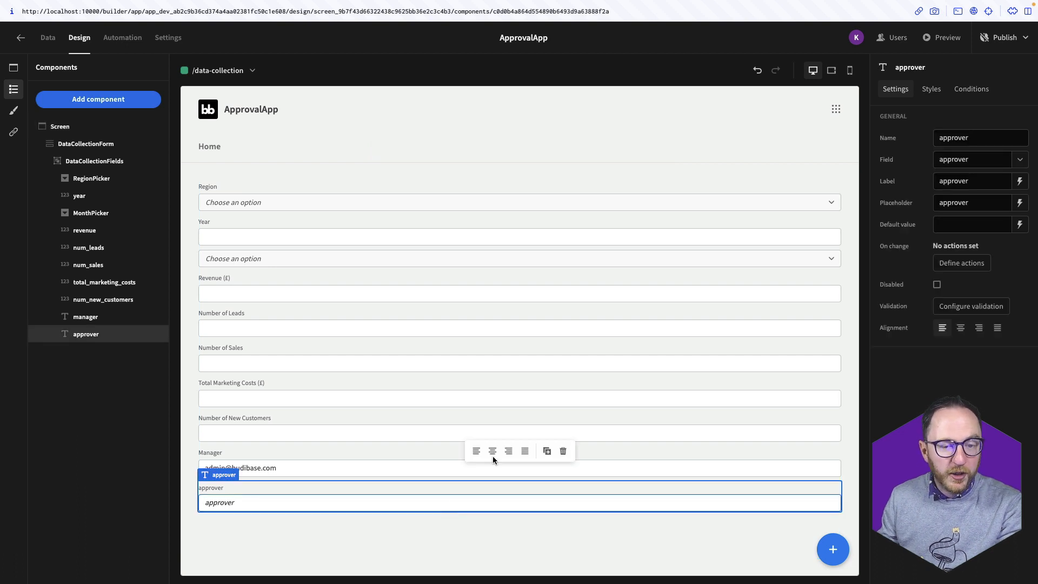
pyautogui.click(942, 183)
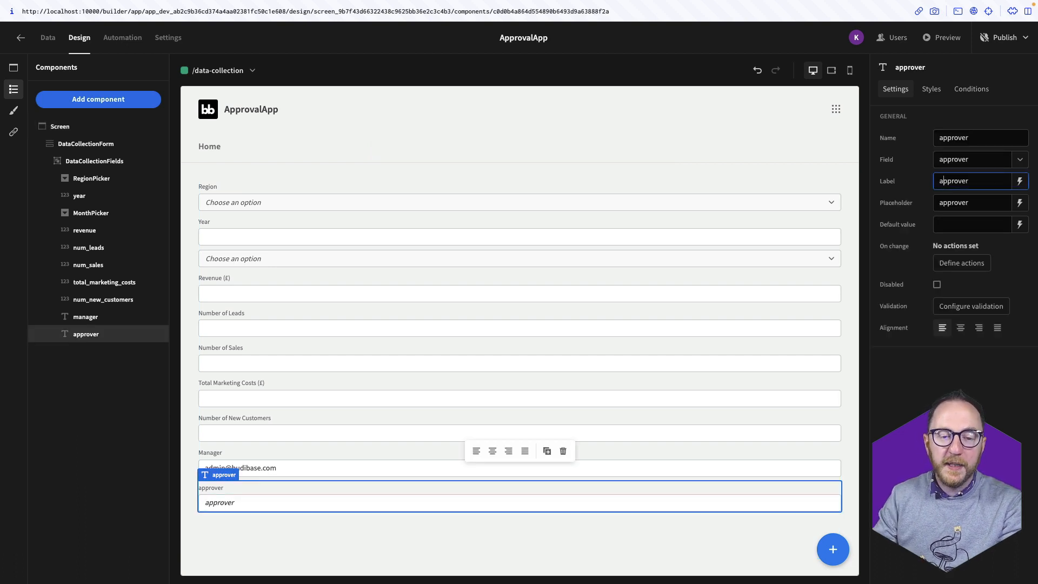
pyautogui.press('BackSpace')
pyautogui.write('A')
pyautogui.click(960, 203)
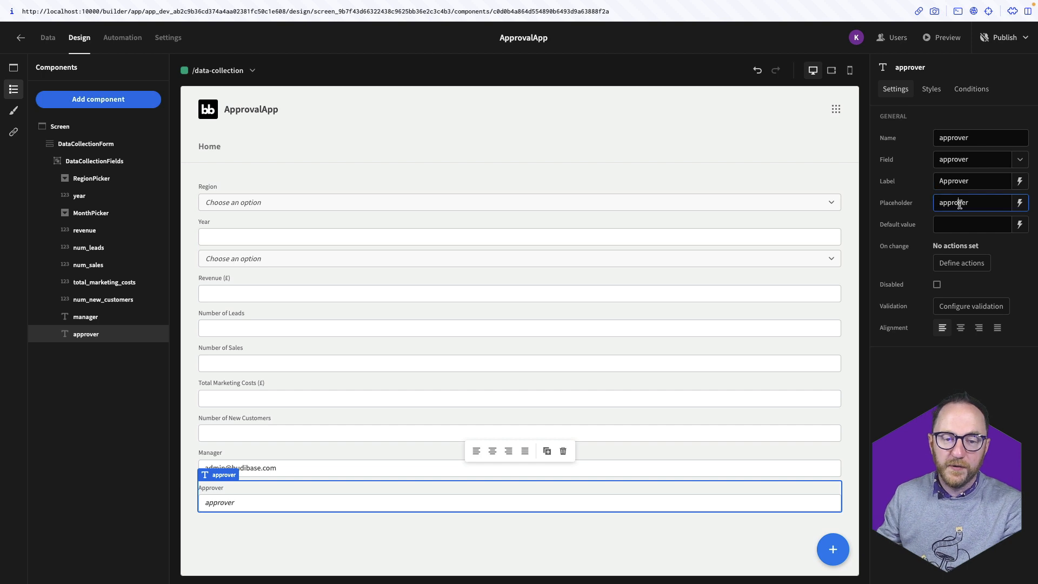
pyautogui.doubleClick(960, 204)
pyautogui.press('BackSpace')
pyautogui.click(936, 373)
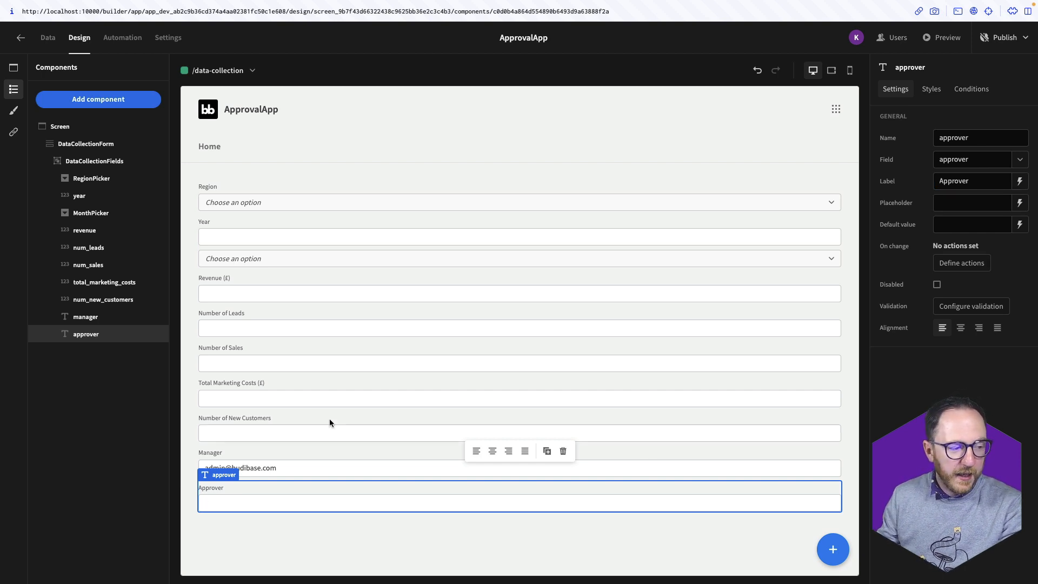
pyautogui.click(137, 99)
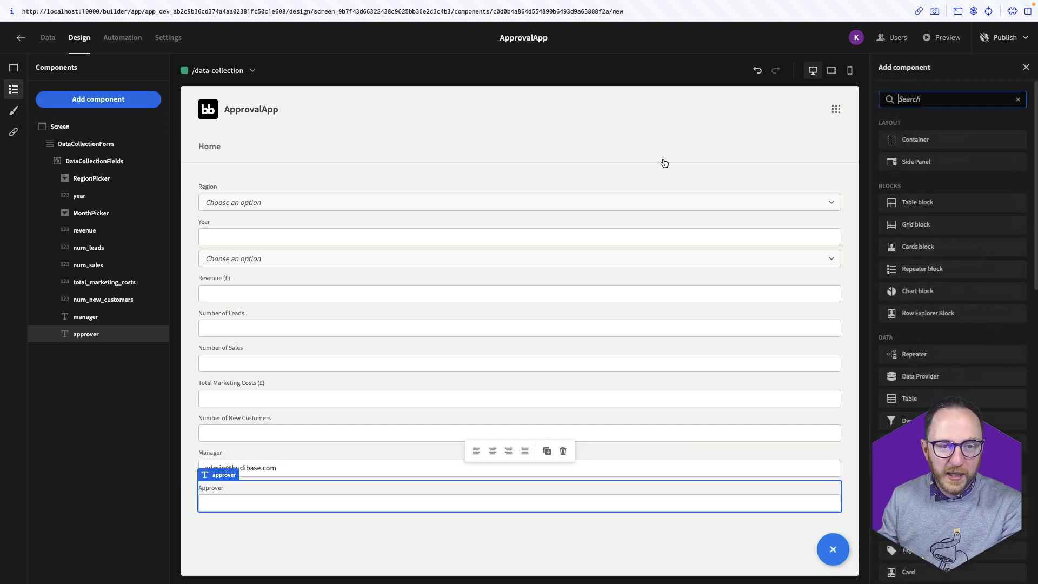
# Add an options picker named ApproverPicker bound to the approver column, then delete the old approver text field
pyautogui.click(955, 102)
pyautogui.write('pick')
pyautogui.click(975, 136)
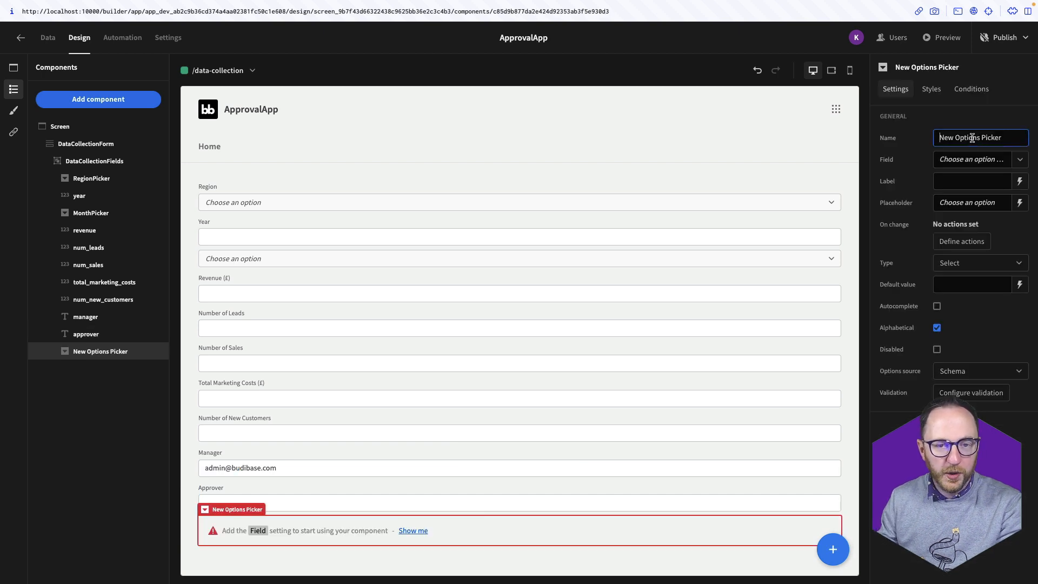
pyautogui.tripleClick(970, 138)
pyautogui.write('ApproverPicker')
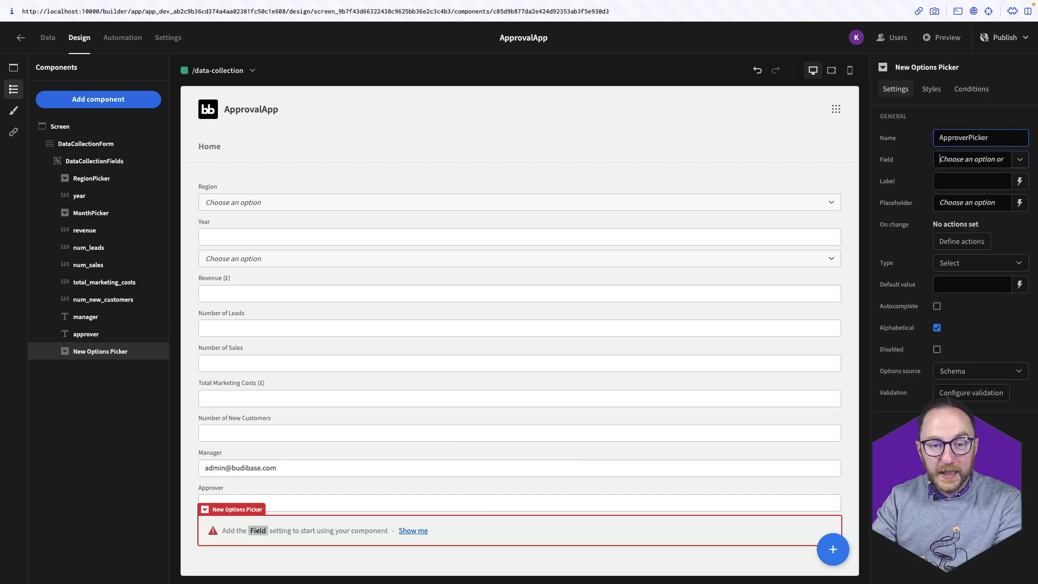
pyautogui.press('Tab')
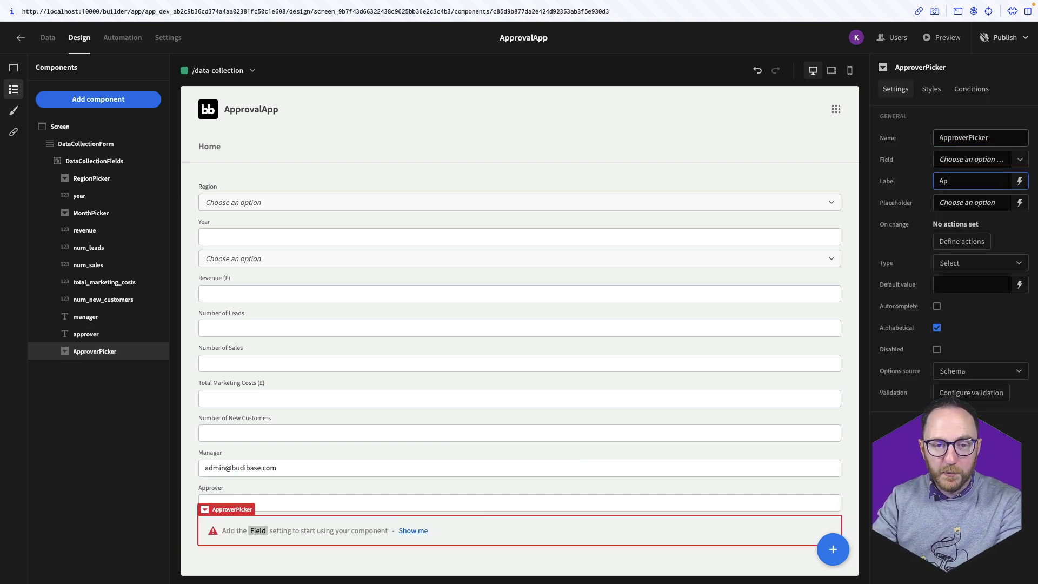
pyautogui.click(980, 159)
pyautogui.click(968, 174)
pyautogui.click(108, 335)
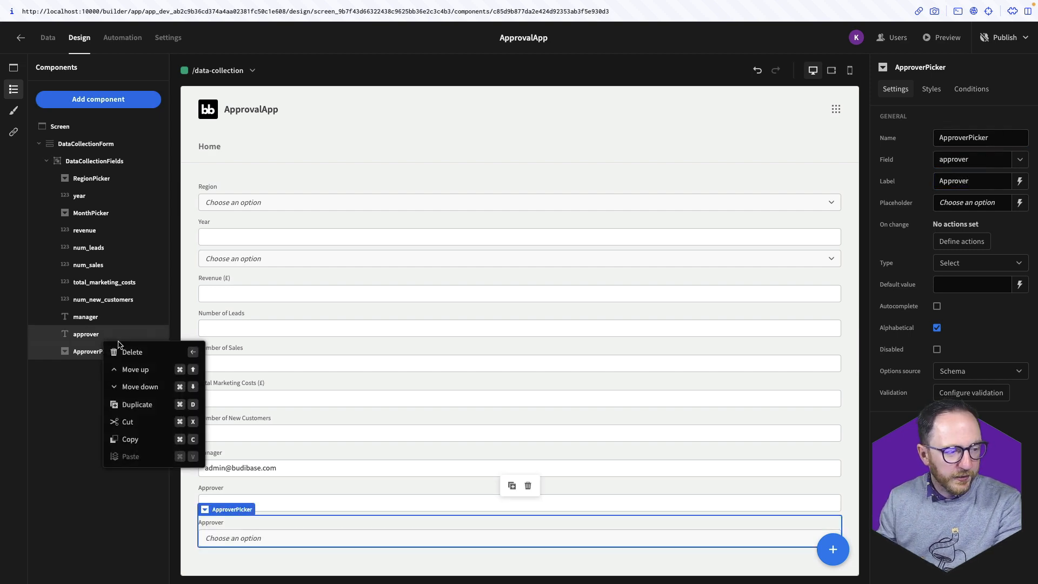
pyautogui.click(125, 349)
pyautogui.press('Return')
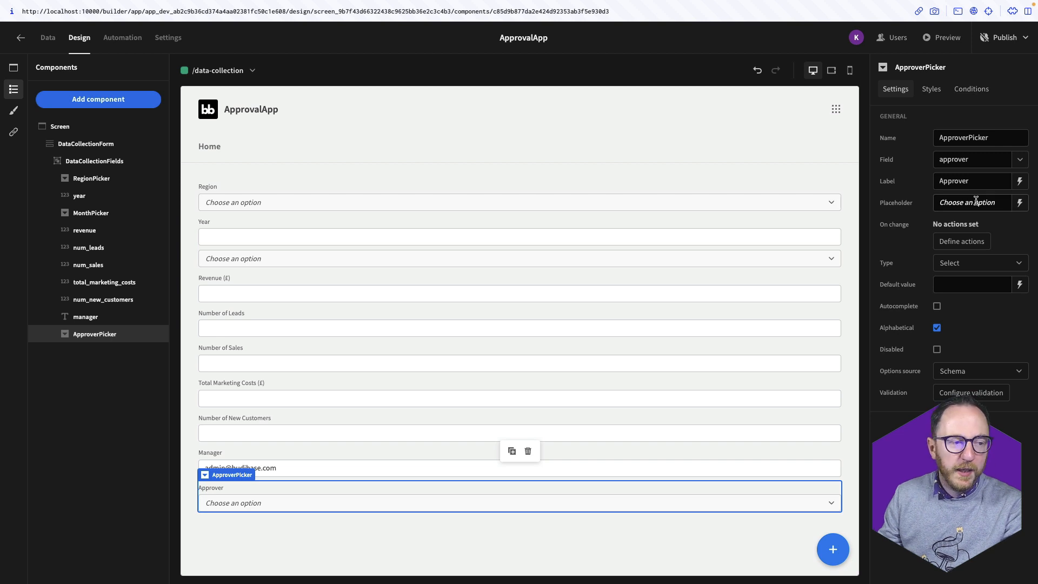
# Make sales_kpi_draft's approver column an Options type with three approver email addresses, then return to Design
pyautogui.click(46, 38)
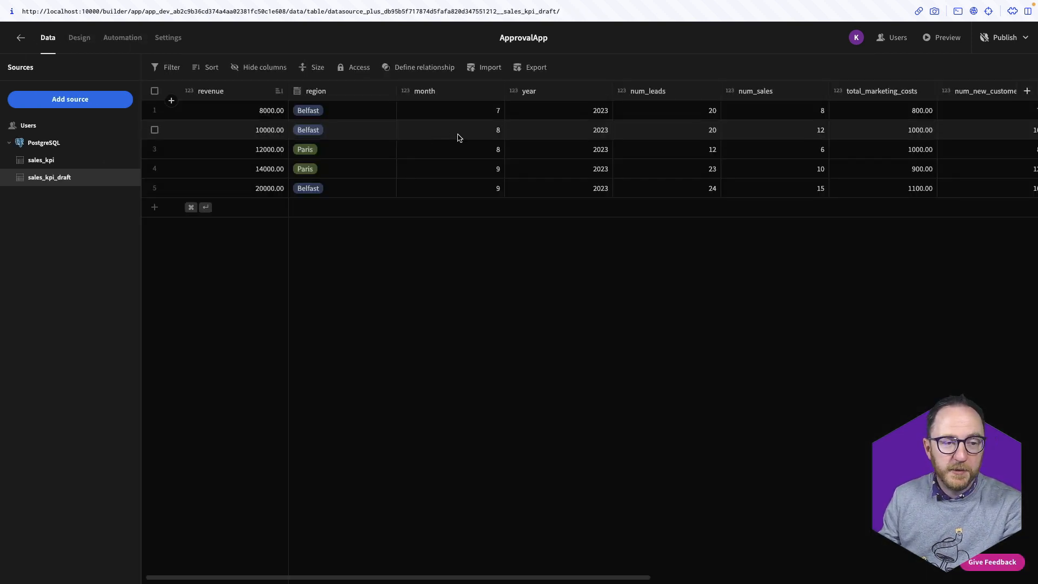
pyautogui.hscroll(5, 458, 137)
pyautogui.hscroll(5, 457, 137)
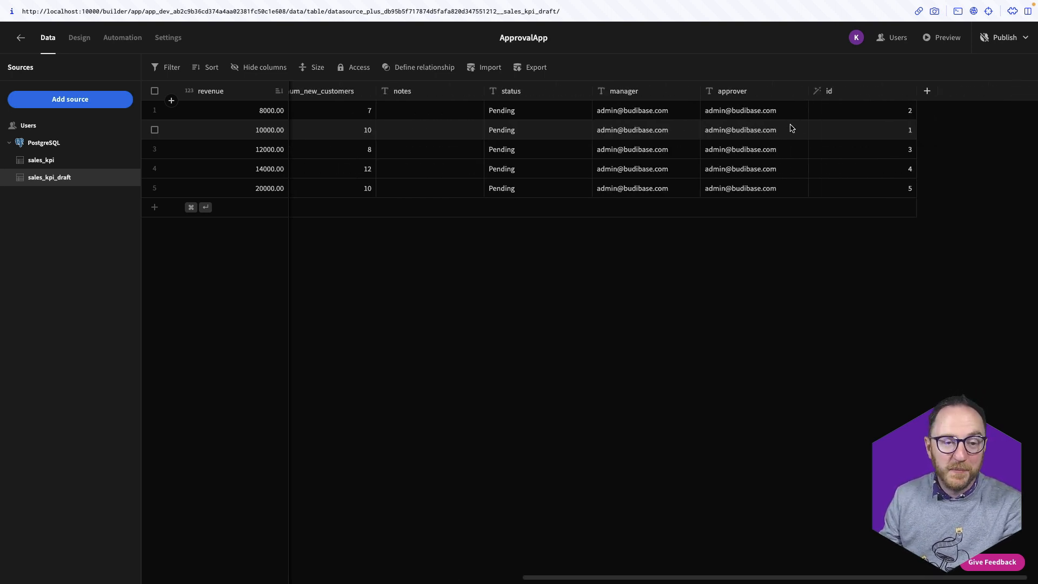
pyautogui.click(800, 91)
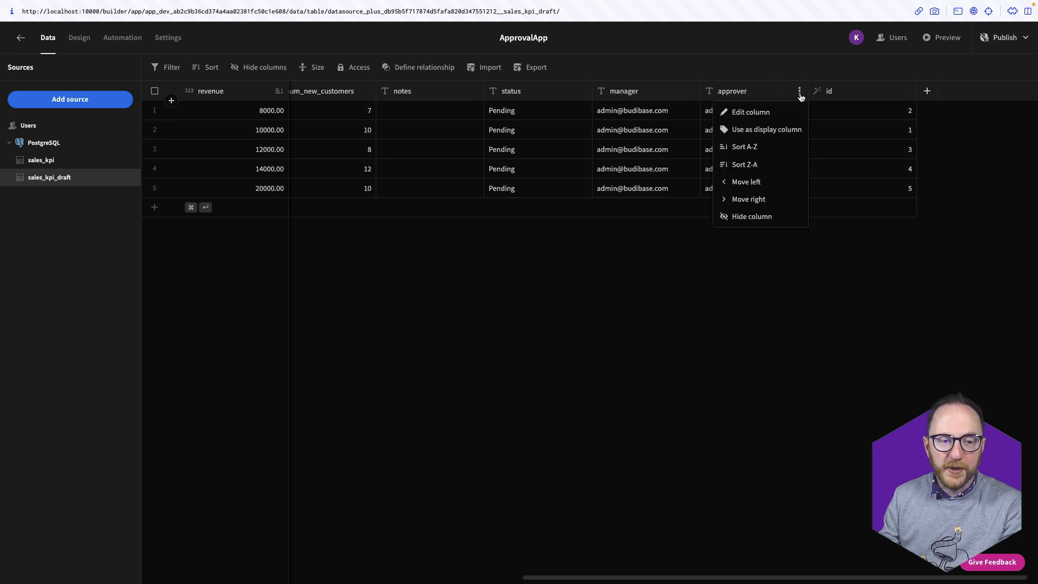
pyautogui.click(771, 112)
pyautogui.click(489, 282)
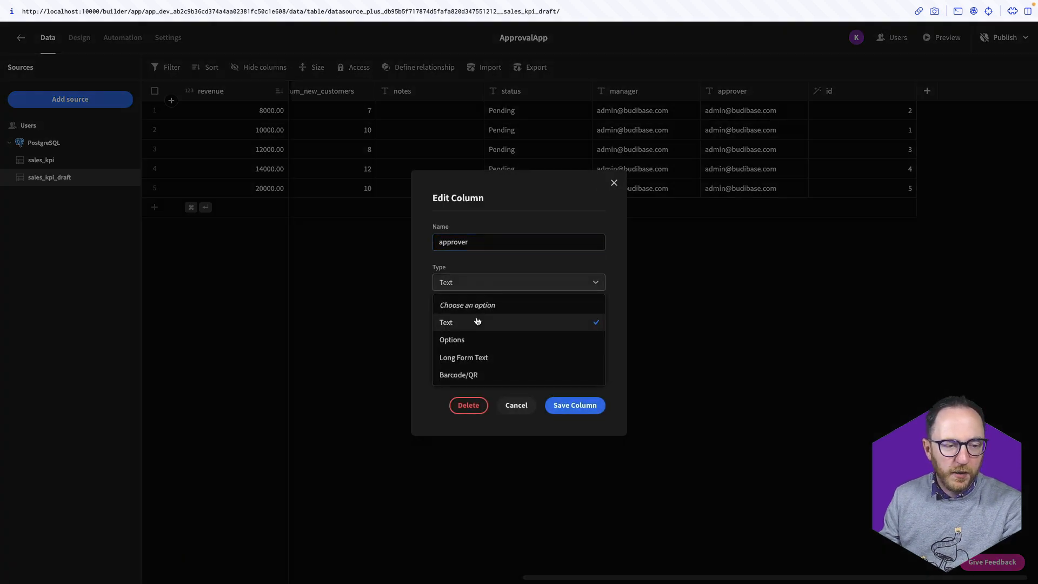
pyautogui.click(476, 341)
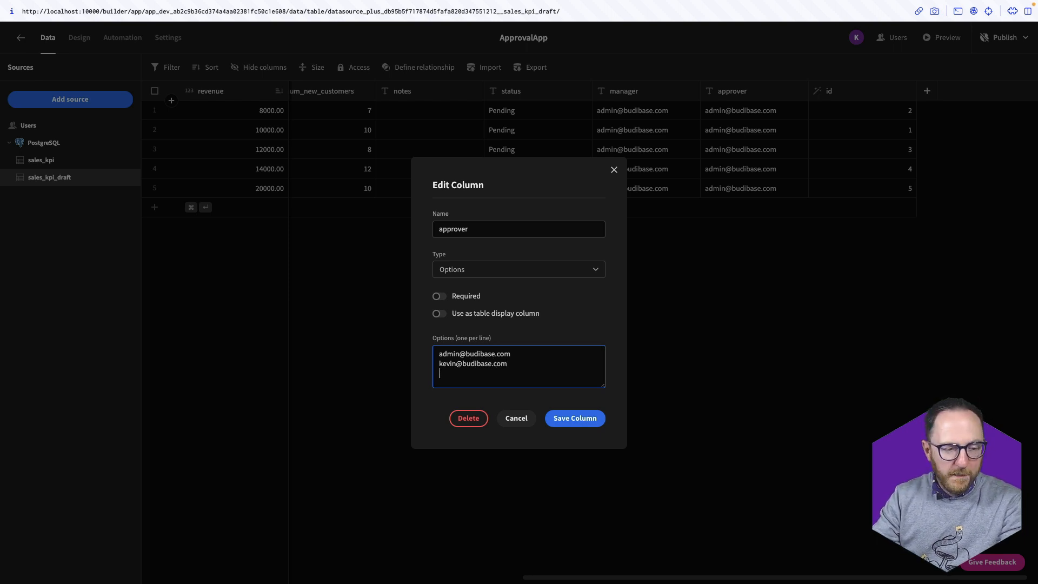
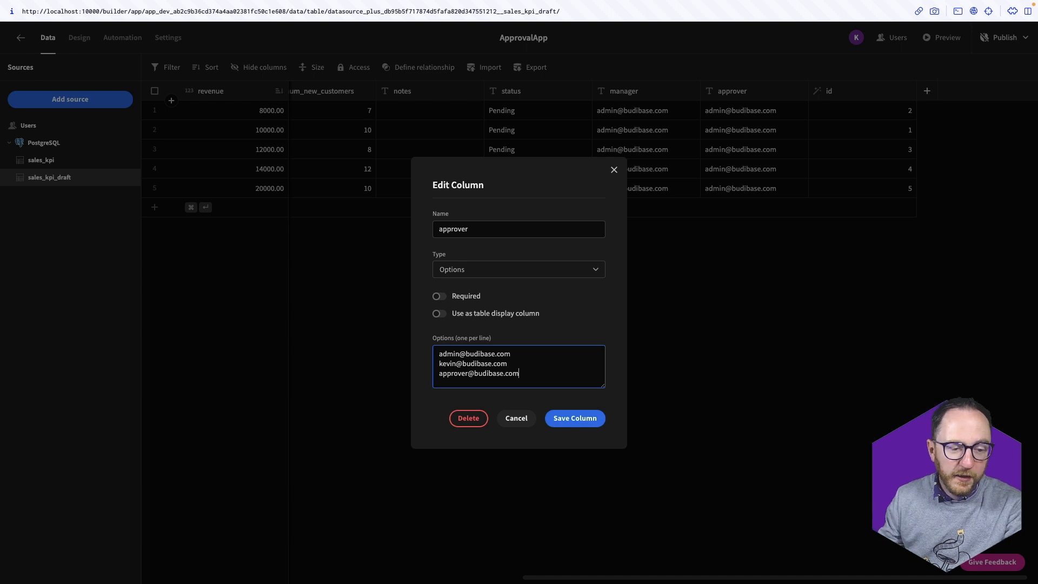
pyautogui.click(575, 418)
pyautogui.click(79, 38)
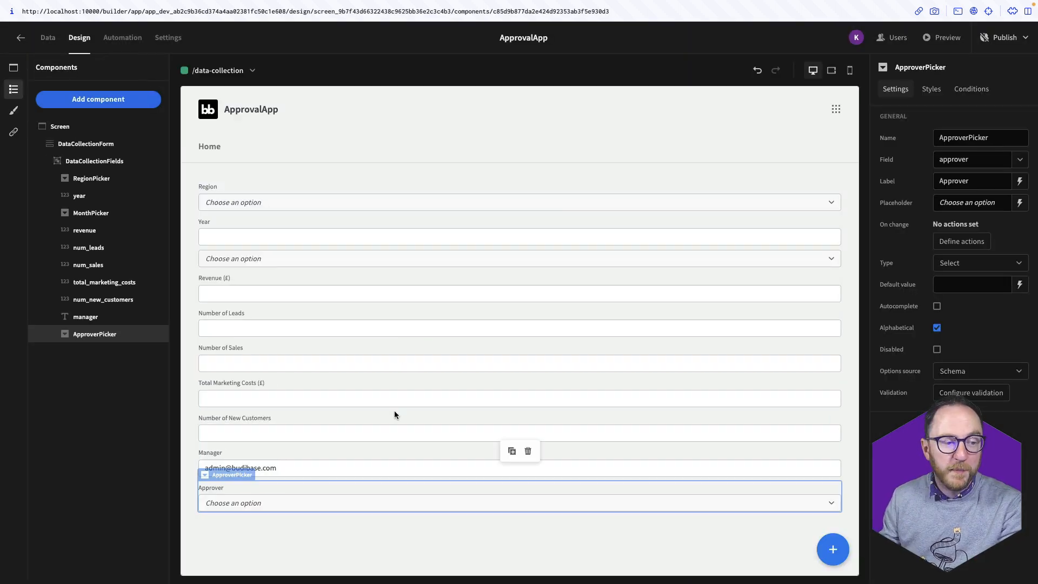
# Review the options offered in the Approver dropdown, then close the list
pyautogui.click(323, 509)
pyautogui.scroll(-1, 360, 539)
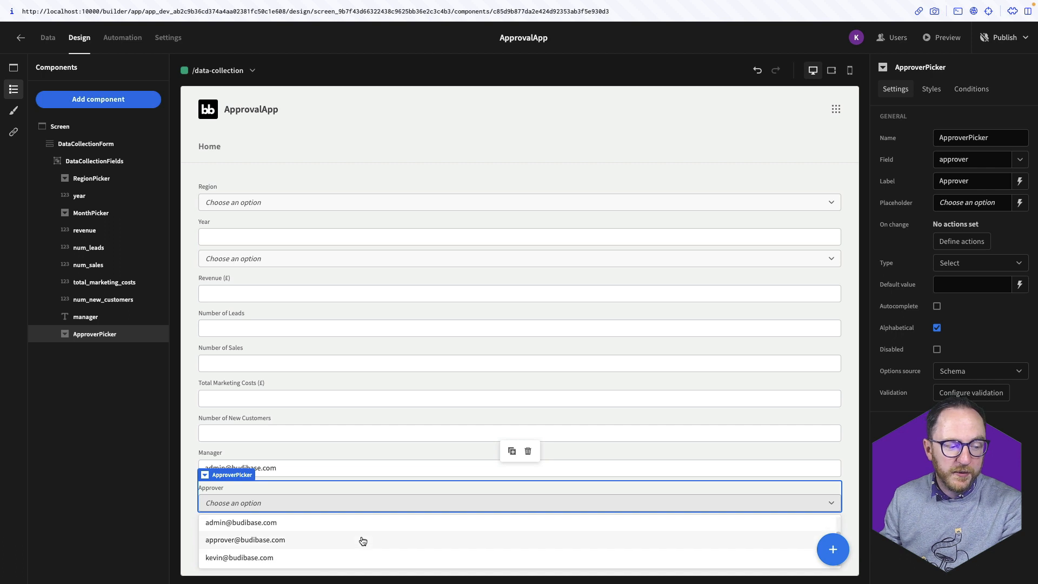
pyautogui.scroll(1, 359, 539)
pyautogui.scroll(-1, 363, 542)
pyautogui.scroll(1, 363, 542)
pyautogui.click(270, 192)
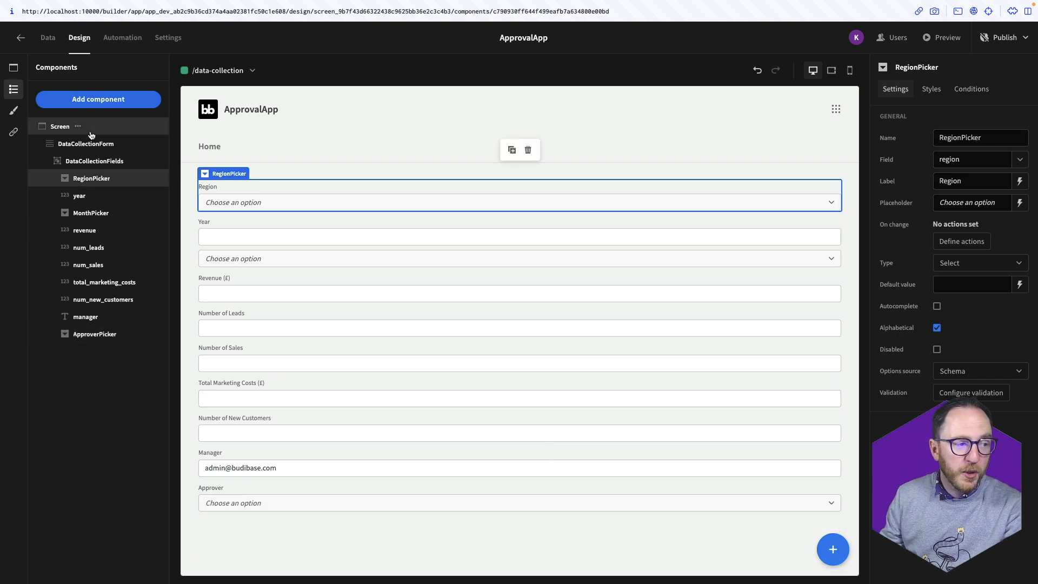
# Add a Button below Approver named SubmitButton with text Submit
pyautogui.click(99, 99)
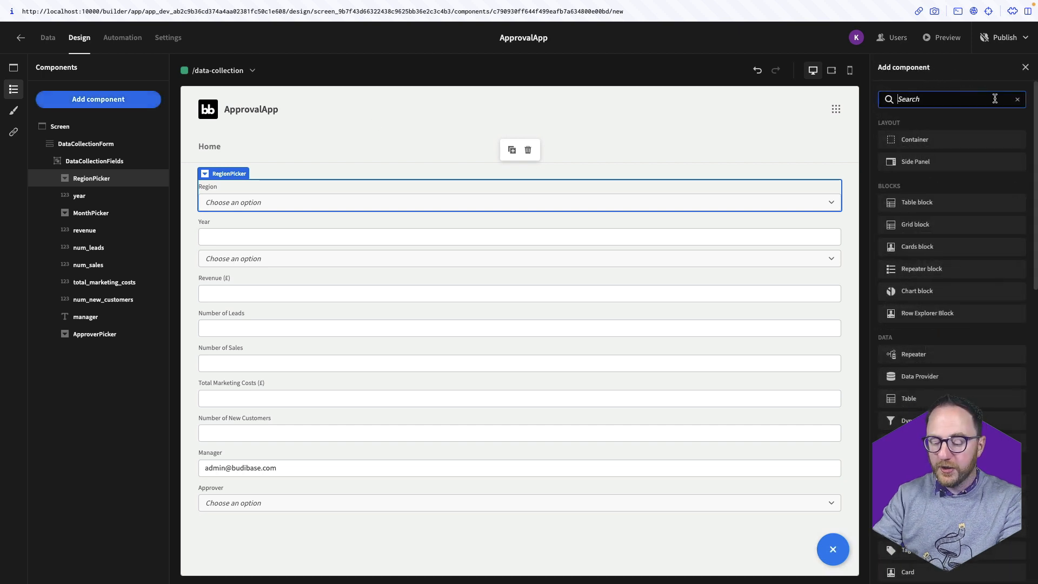
pyautogui.write('butt')
pyautogui.click(913, 139)
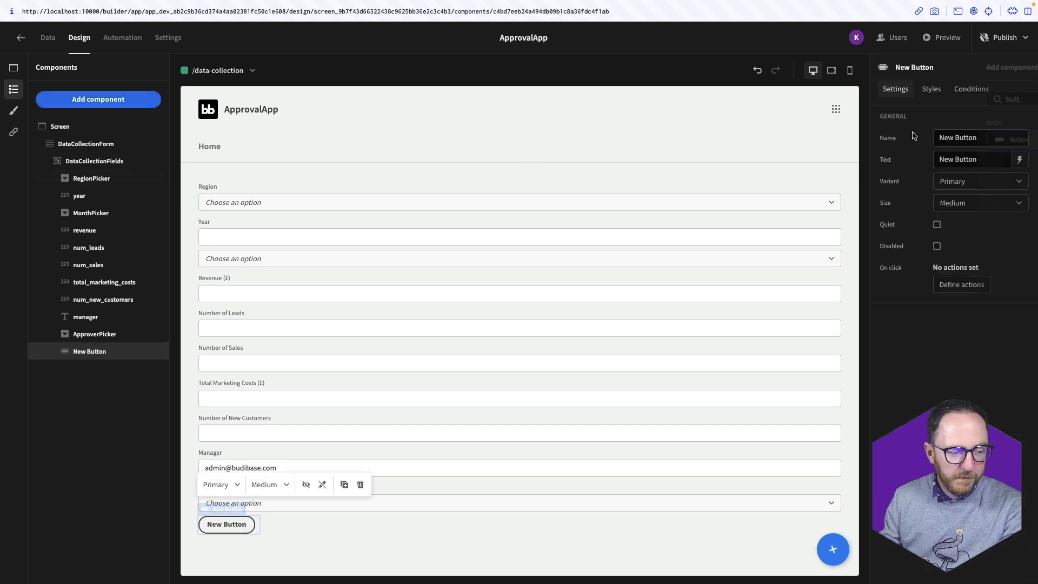
pyautogui.doubleClick(990, 142)
pyautogui.tripleClick(990, 142)
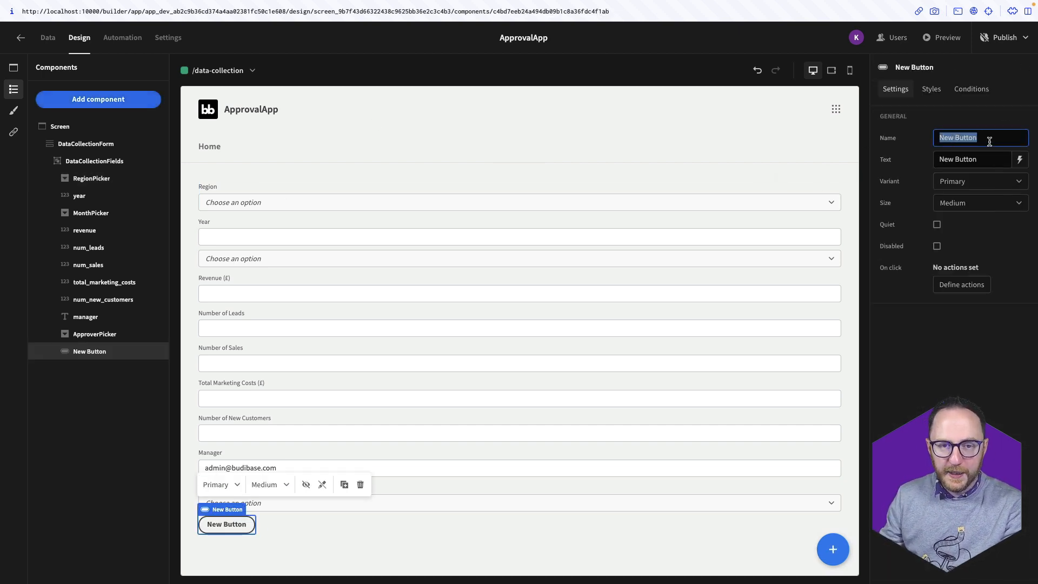
pyautogui.write('Submi')
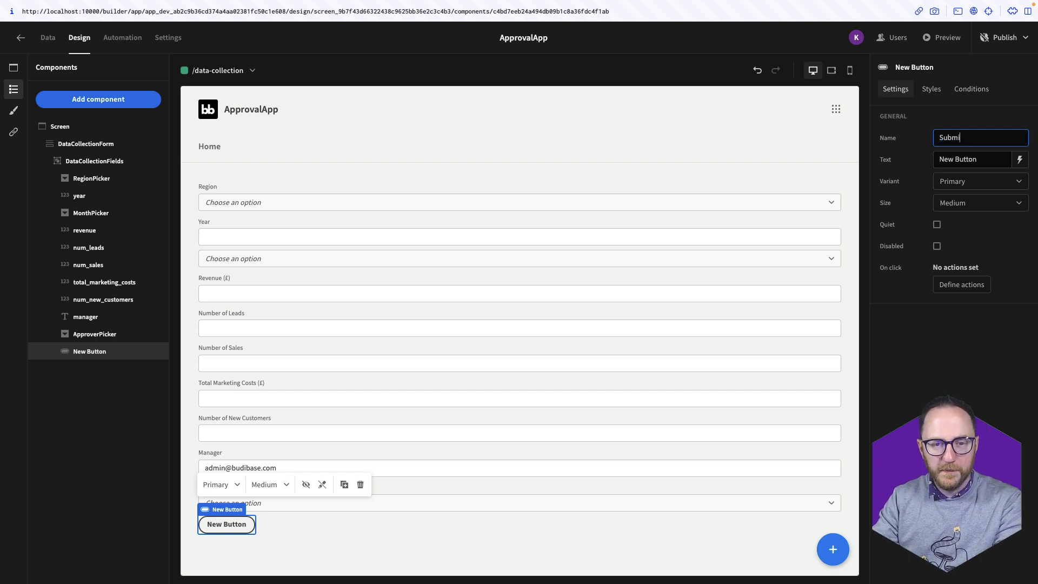
pyautogui.write('tButton')
pyautogui.press('Tab')
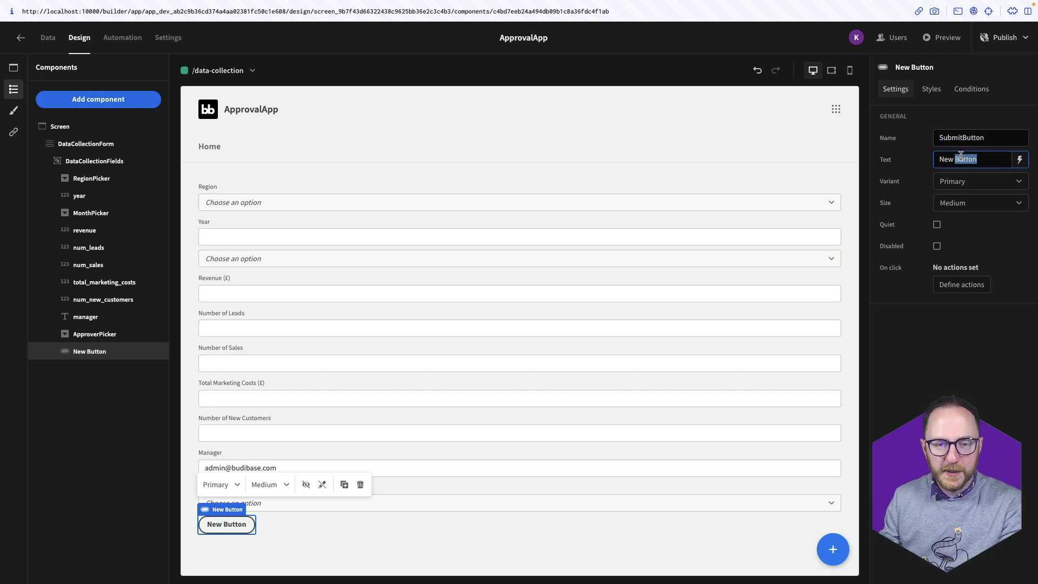
pyautogui.write('S')
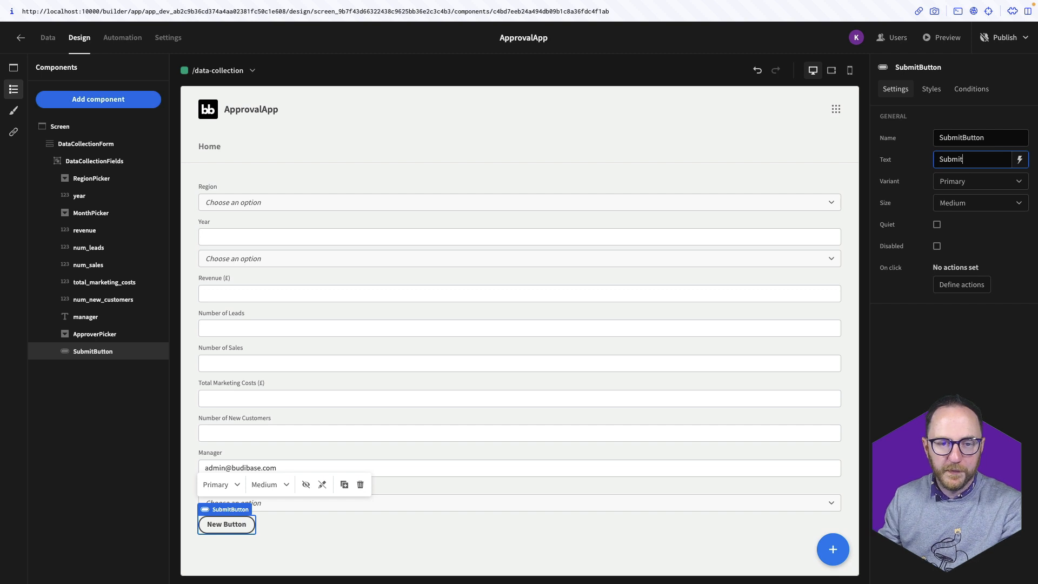
pyautogui.write('ubmit')
pyautogui.click(369, 517)
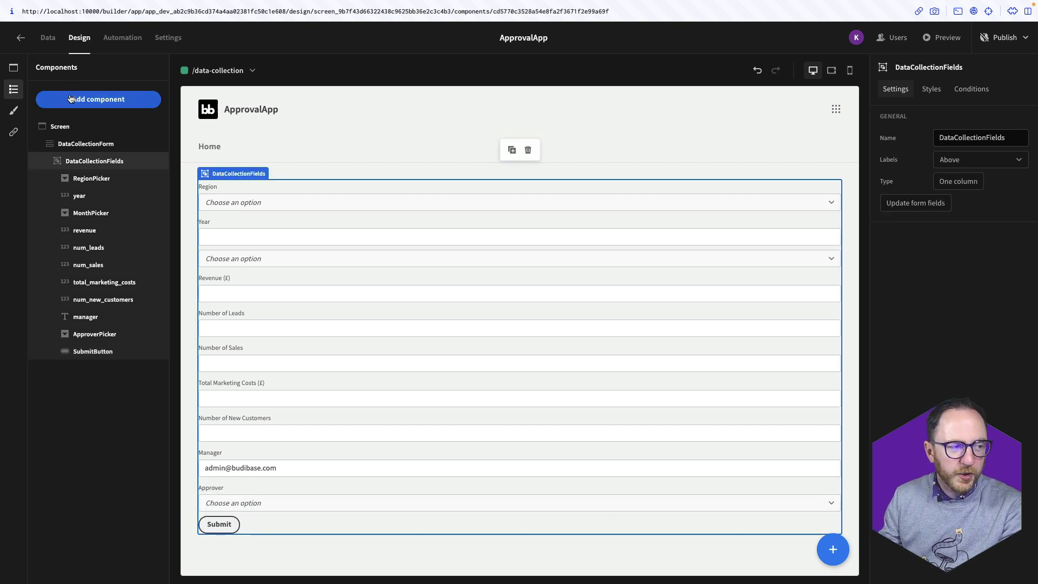
# Add a Container component and move the Submit button inside it
pyautogui.click(95, 352)
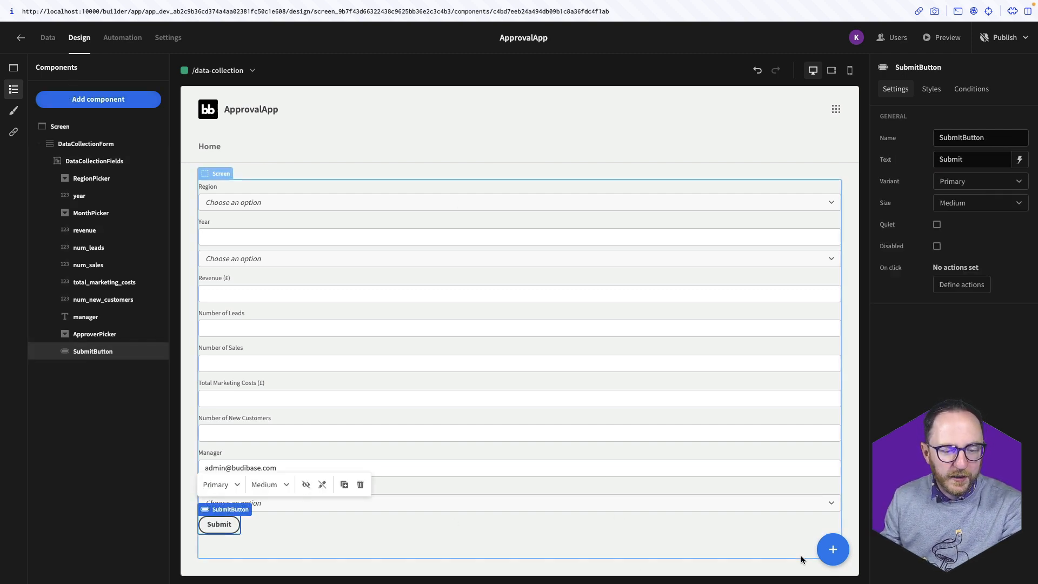
pyautogui.click(832, 549)
pyautogui.write('con')
pyautogui.press('Return')
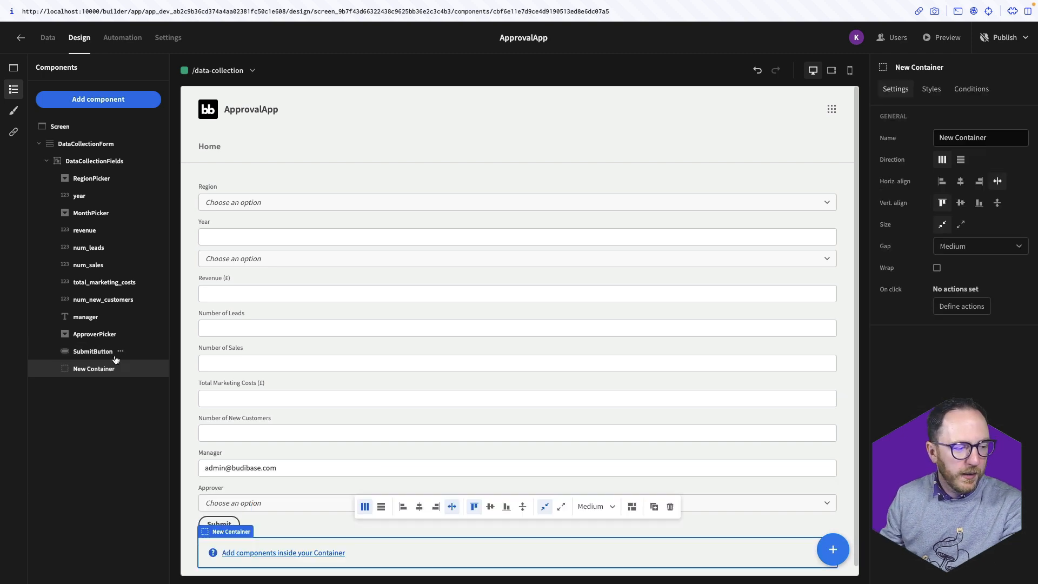
pyautogui.click(115, 357)
pyautogui.hotkey('ctrl', 'Down')
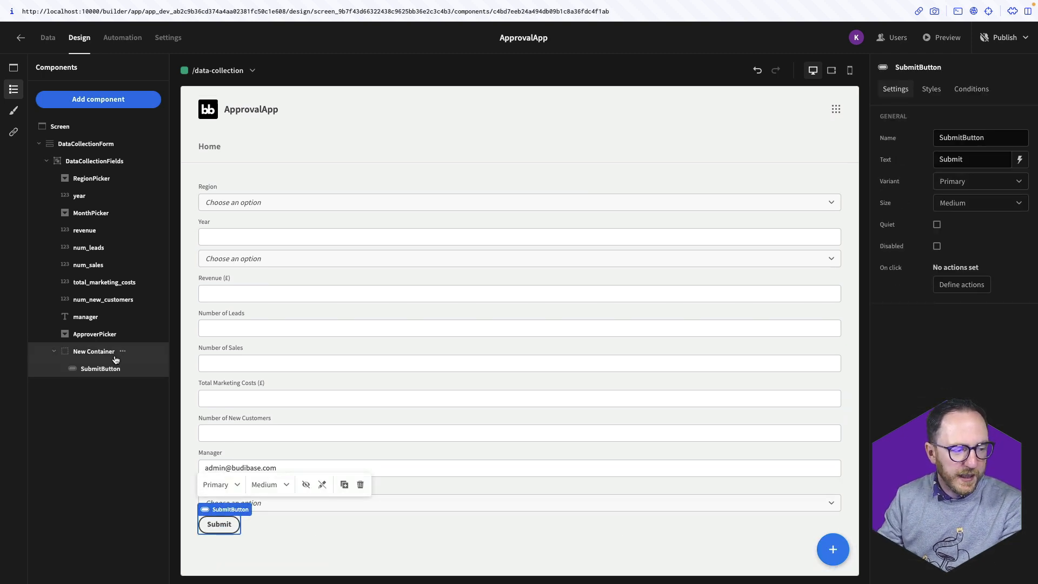
# Centre the container's contents horizontally and check its spacing styles
pyautogui.click(122, 352)
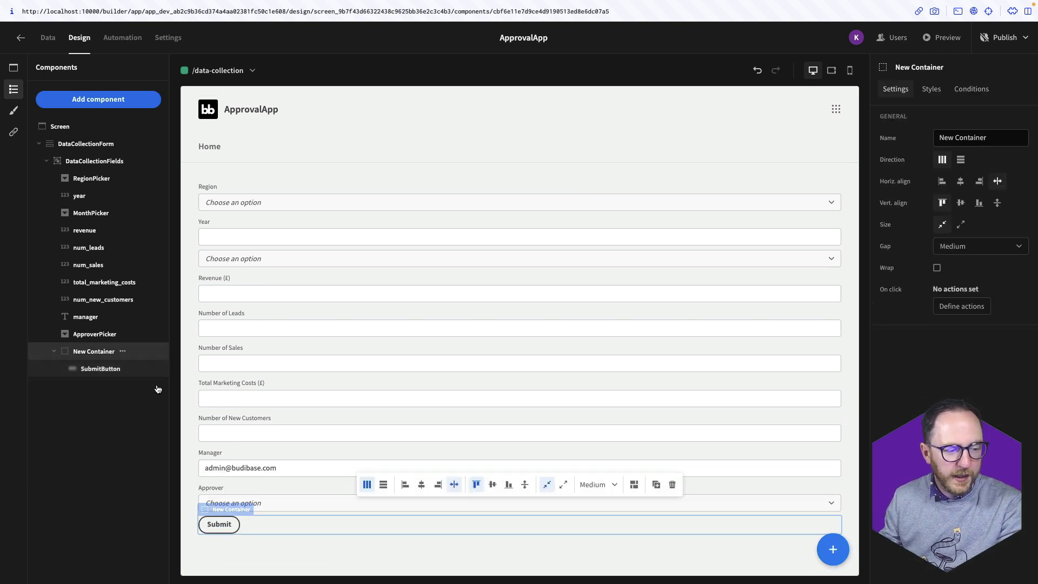
pyautogui.click(422, 486)
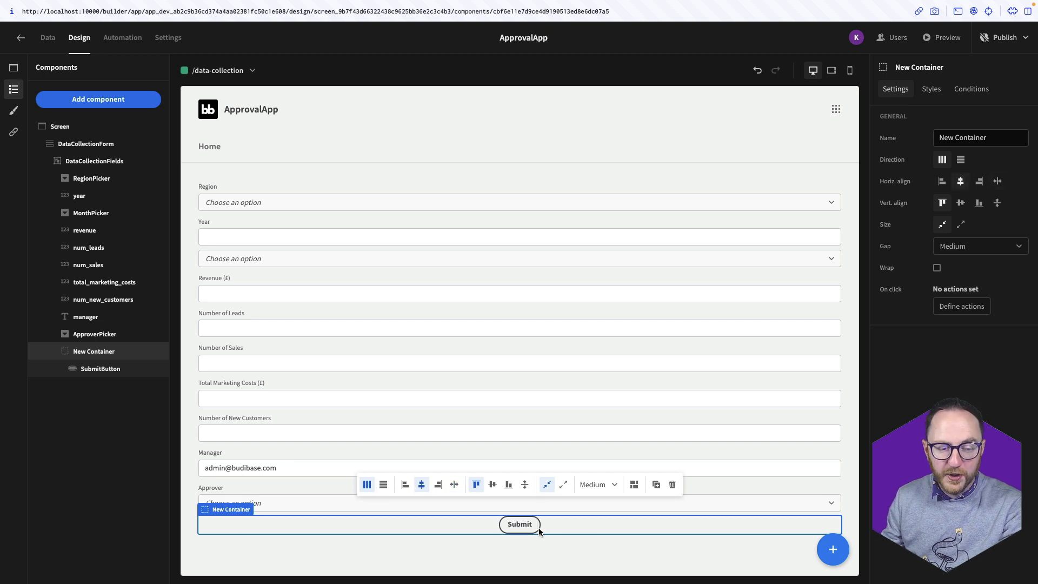
pyautogui.click(939, 93)
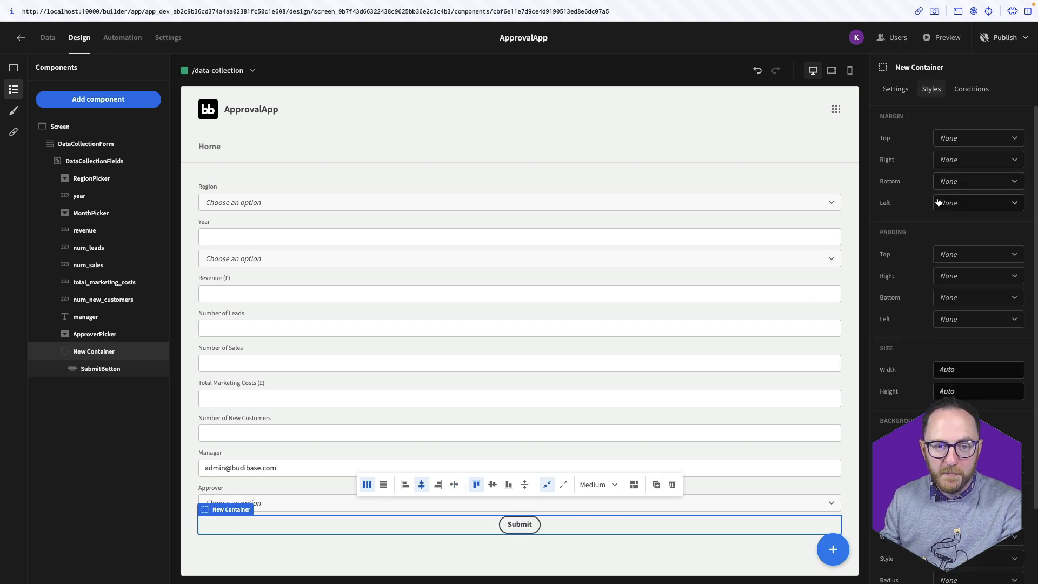
pyautogui.click(952, 144)
pyautogui.click(507, 531)
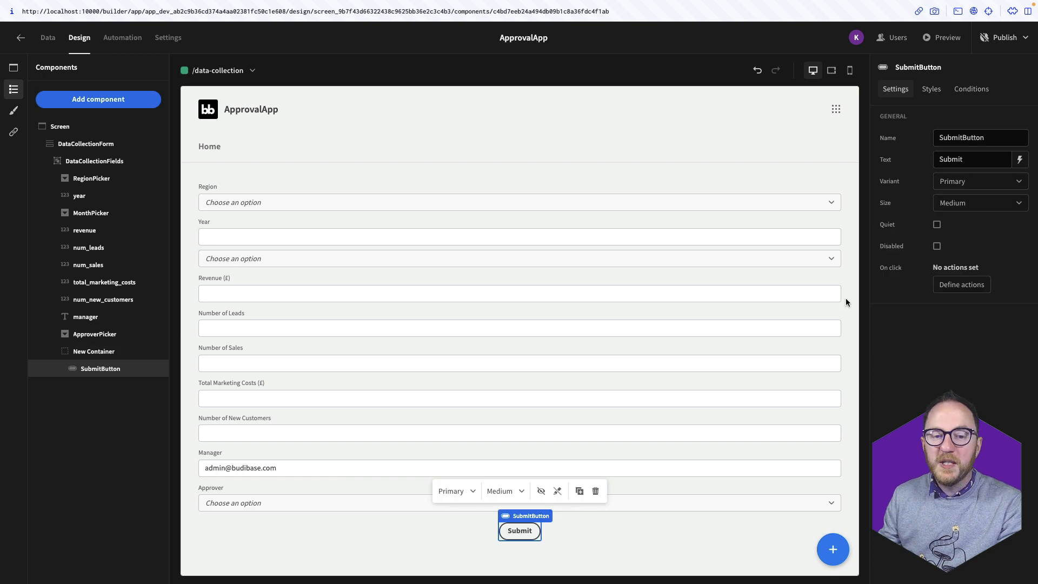
# Add a Save Row action saving DataCollectionForm into the sales_kpi_draft table
pyautogui.click(962, 284)
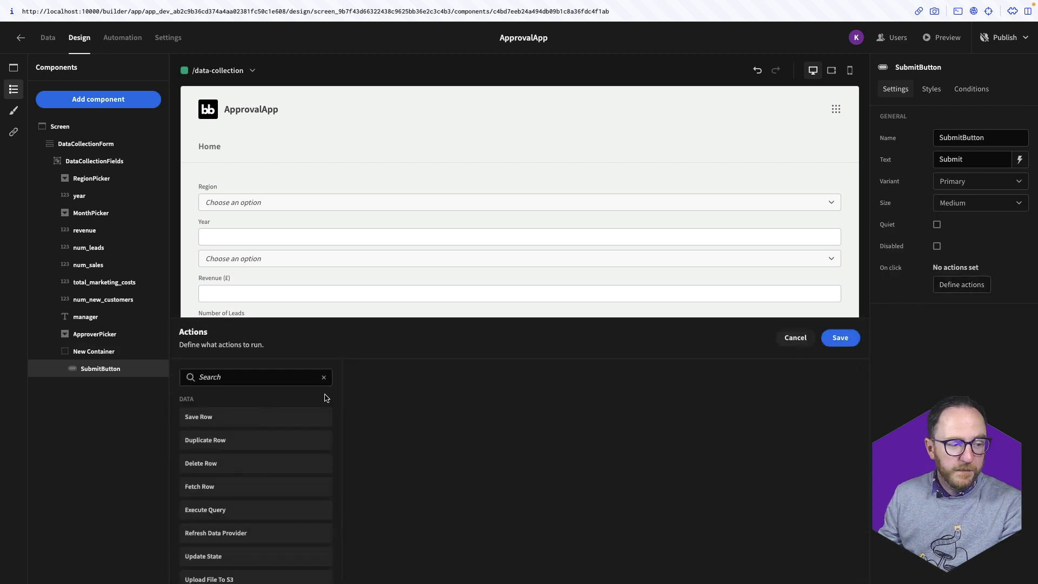
pyautogui.click(235, 378)
pyautogui.write('su')
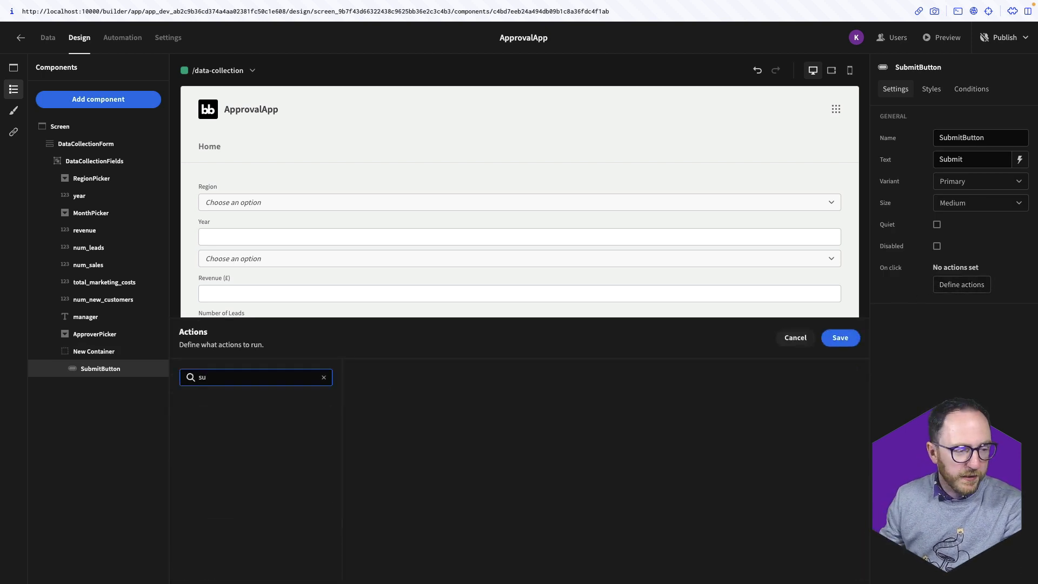
pyautogui.press('BackSpace')
pyautogui.press('BackSpace')
pyautogui.write('s')
pyautogui.click(236, 417)
pyautogui.click(460, 413)
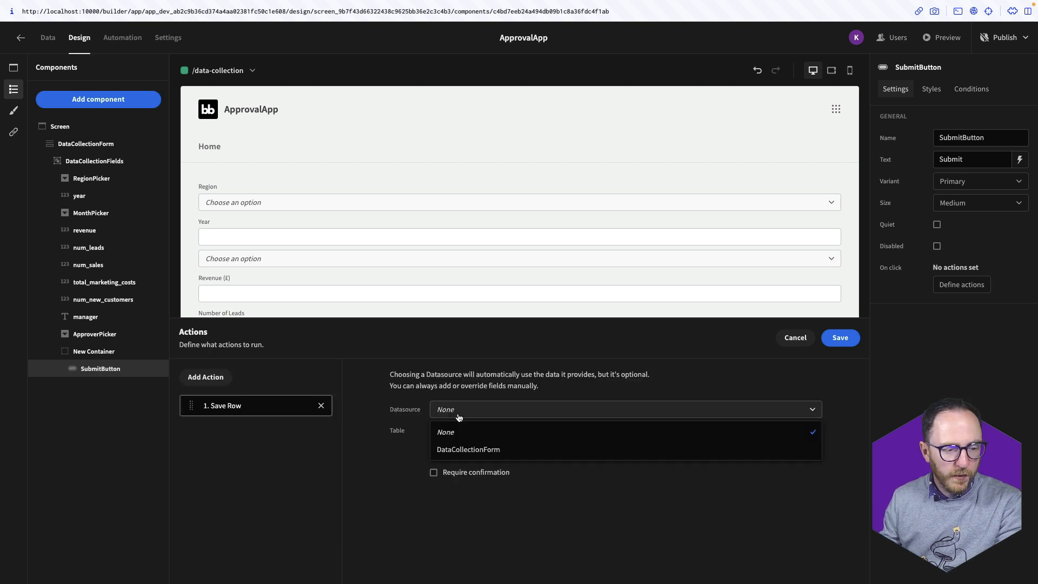
pyautogui.click(483, 450)
pyautogui.click(467, 431)
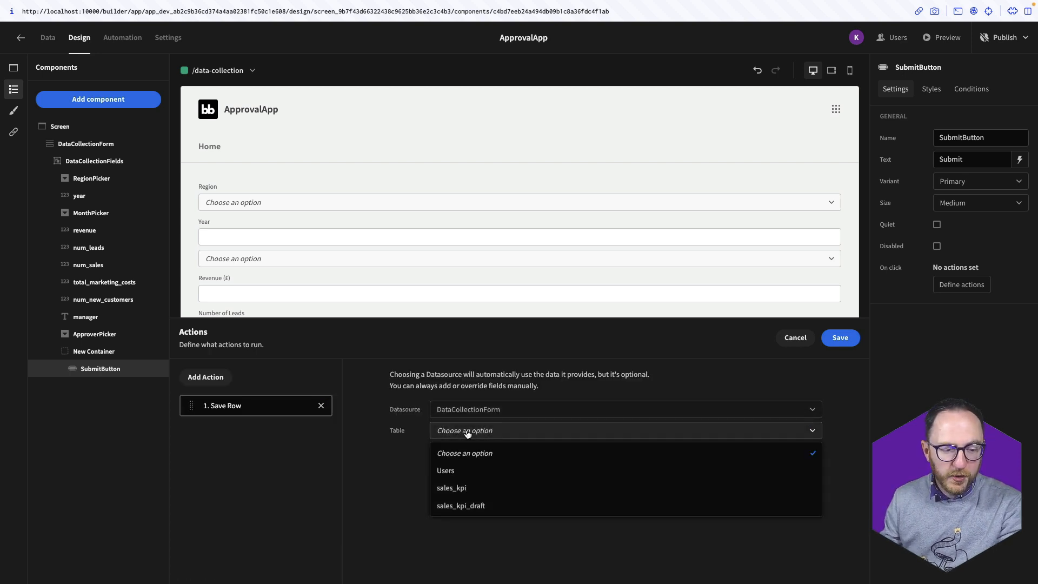
pyautogui.click(455, 506)
# Make Save Row also set the status column to Pending
pyautogui.click(419, 505)
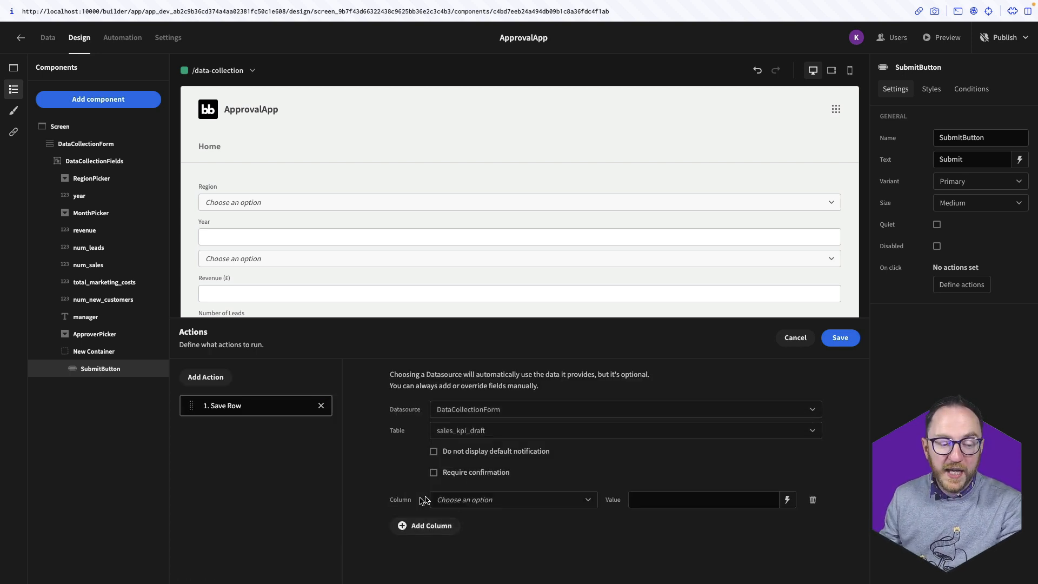
pyautogui.click(466, 499)
pyautogui.scroll(-2, 476, 538)
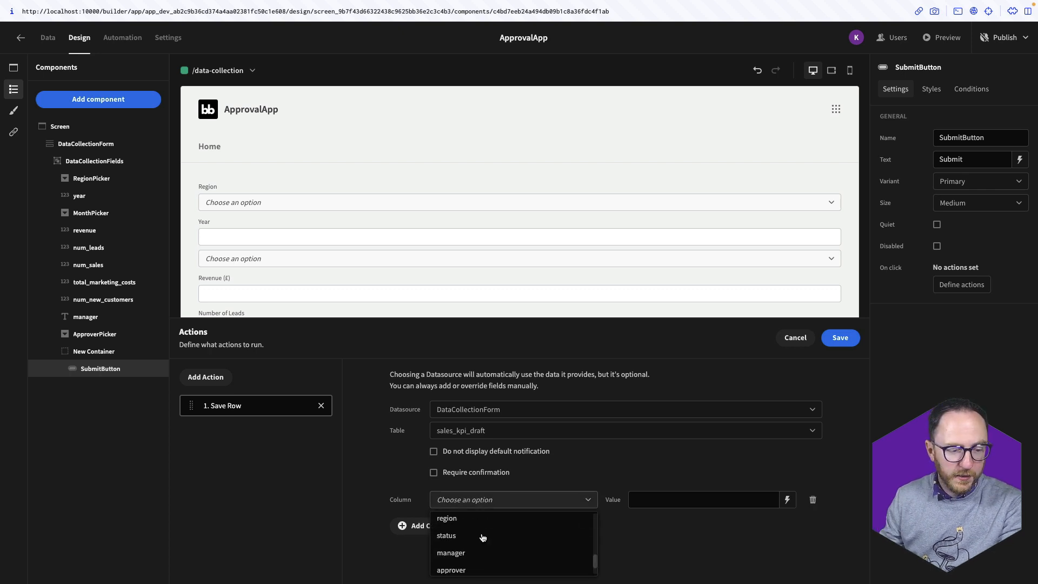
pyautogui.click(480, 542)
pyautogui.click(693, 504)
pyautogui.write('Pending')
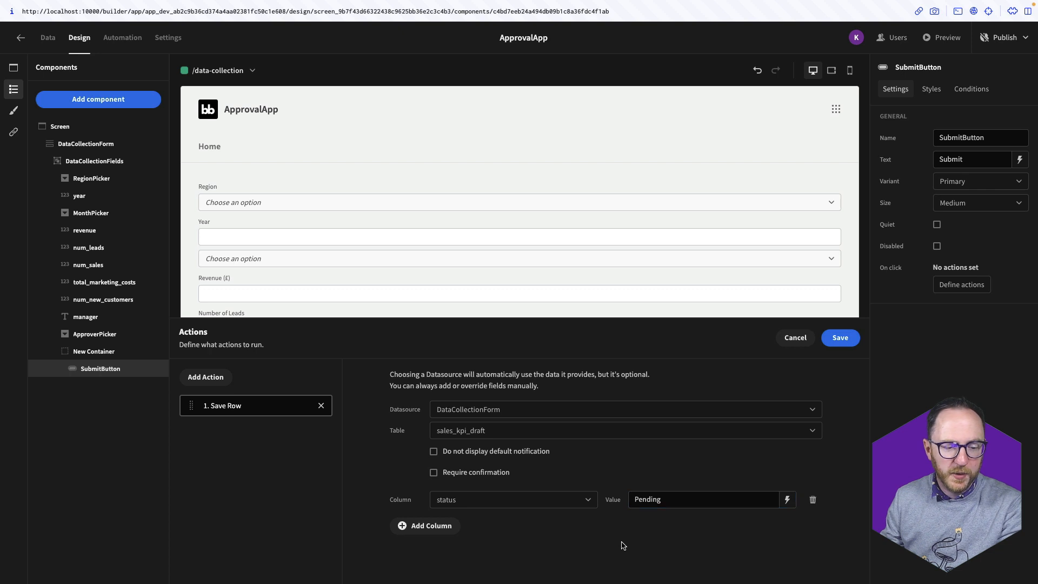
# Add a Clear Form action after Save Row and save both button actions
pyautogui.click(212, 379)
pyautogui.click(198, 403)
pyautogui.write('clea')
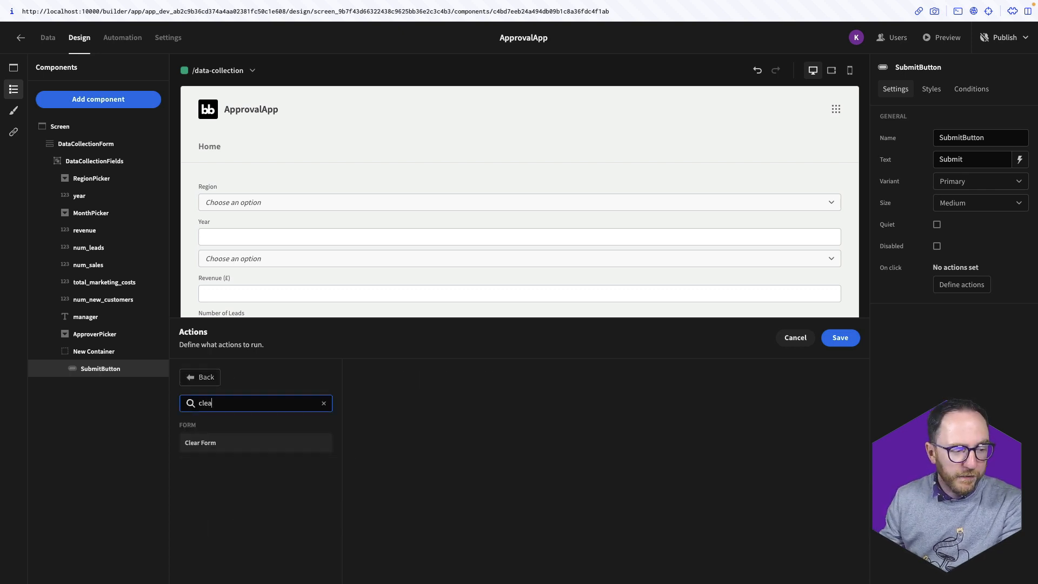
pyautogui.click(217, 444)
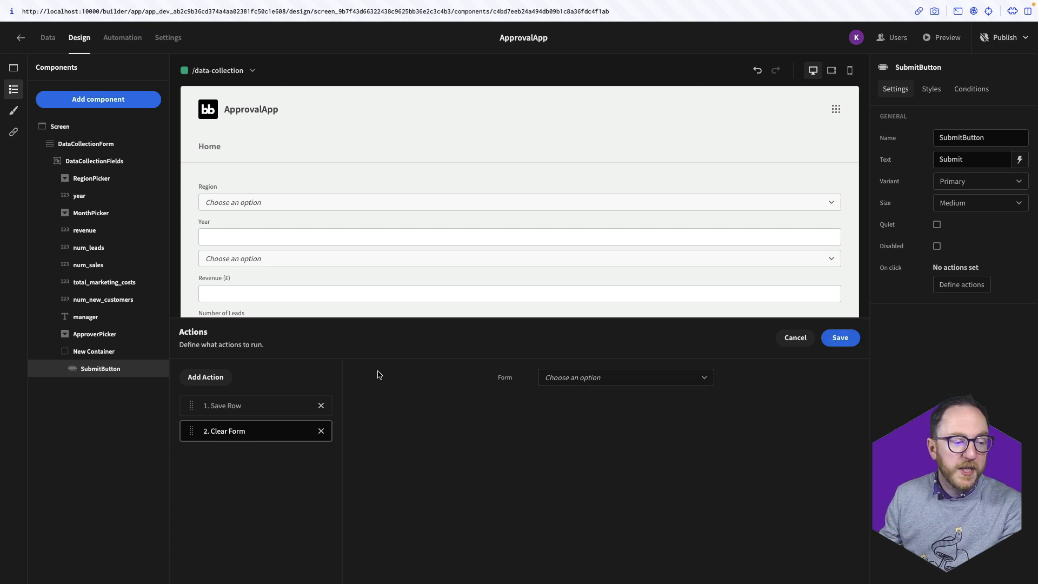
pyautogui.click(227, 378)
pyautogui.scroll(-1, 289, 489)
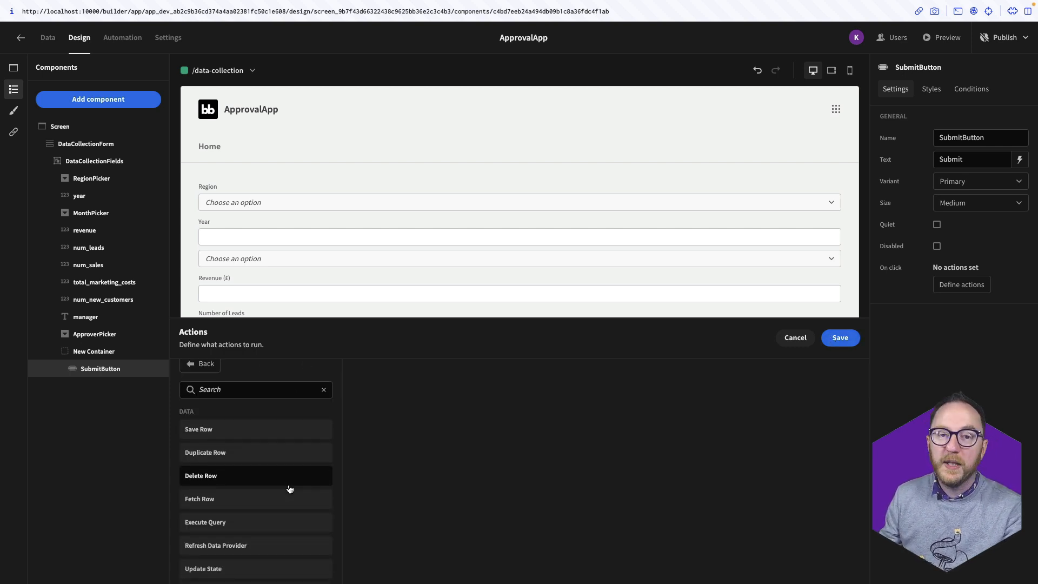
pyautogui.scroll(-5, 289, 489)
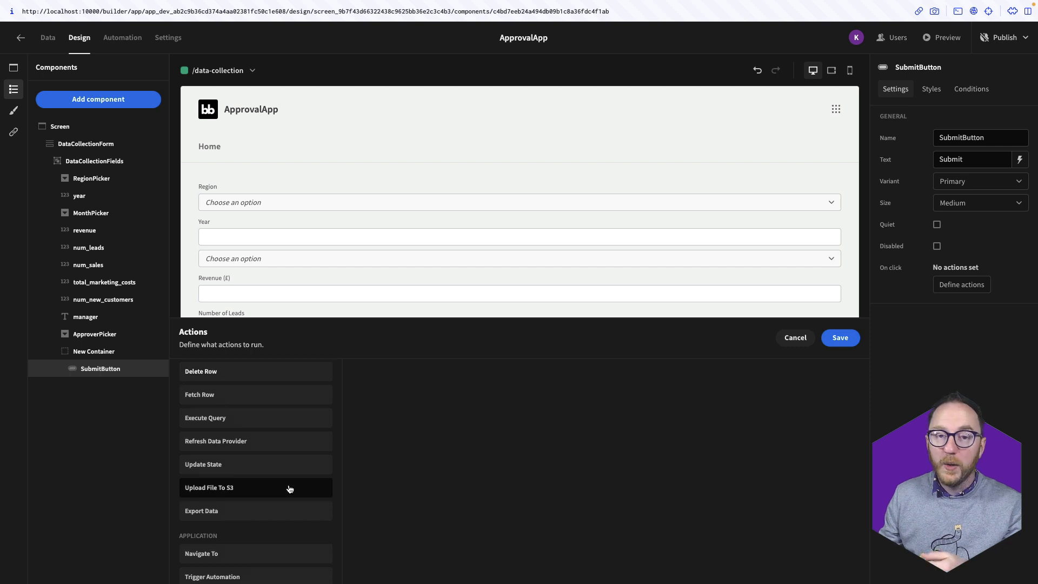
pyautogui.scroll(-3, 289, 489)
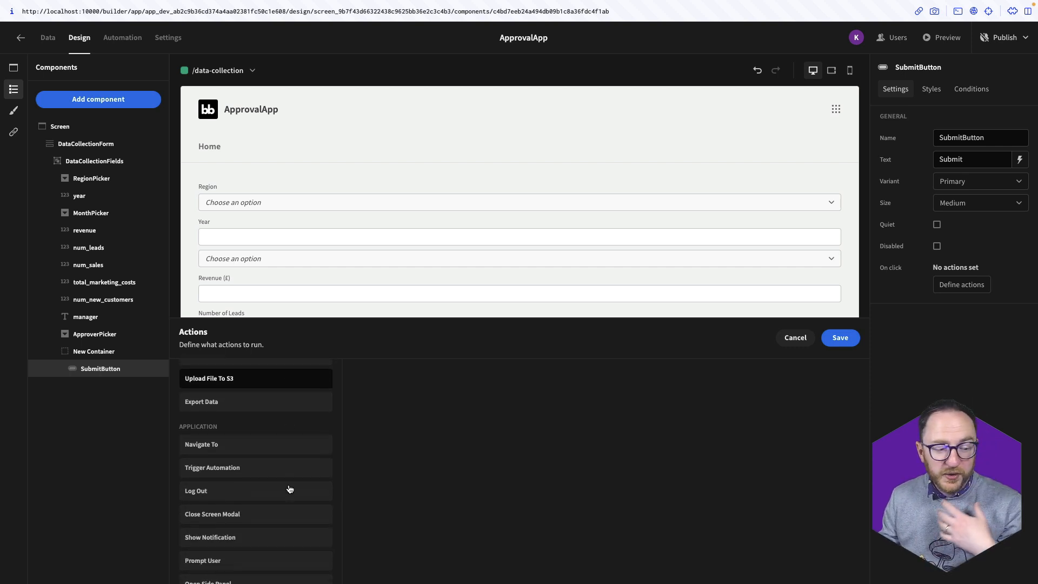
pyautogui.scroll(-1, 289, 490)
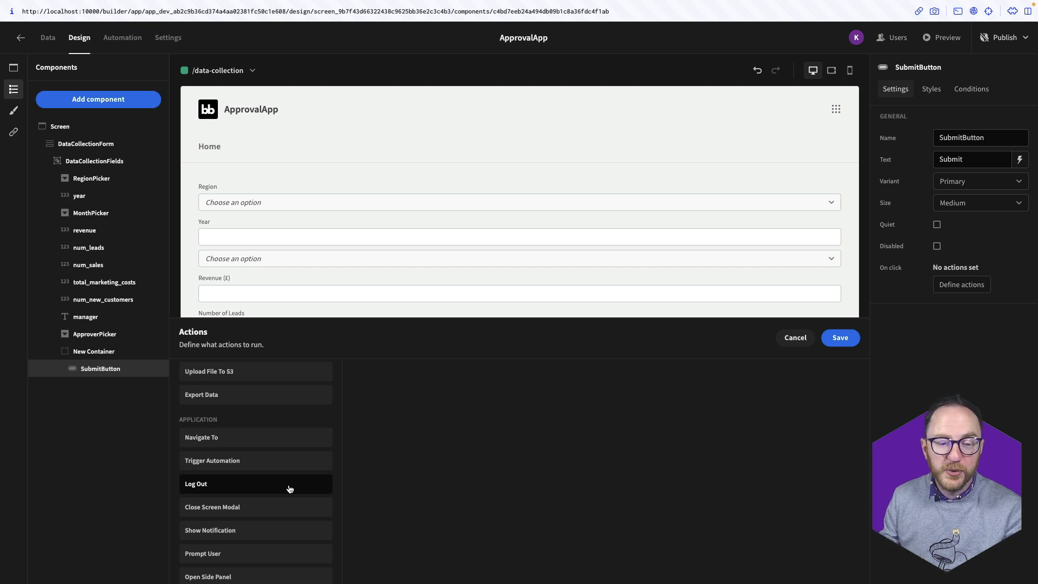
pyautogui.scroll(8, 332, 485)
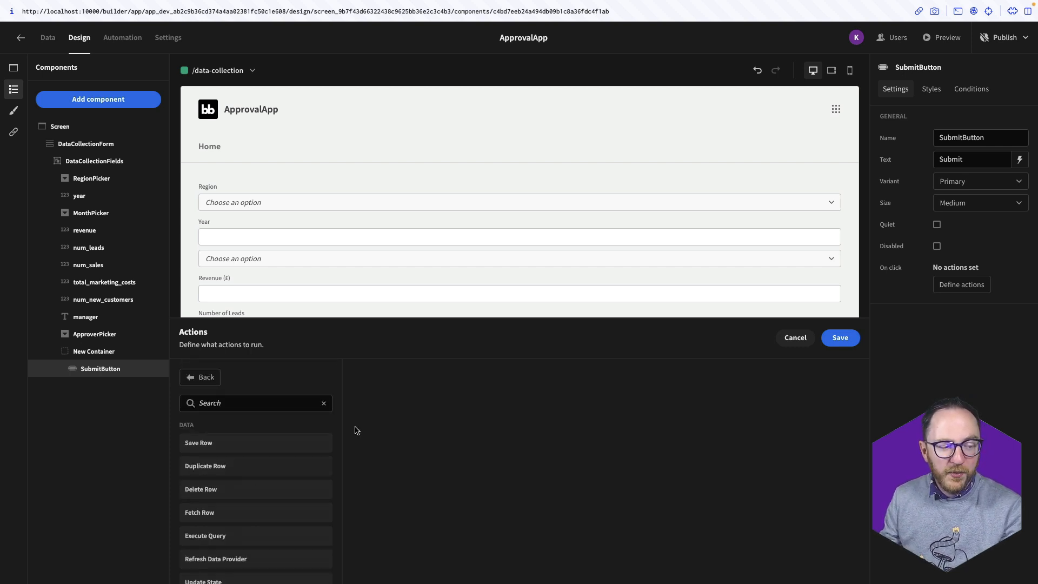
pyautogui.click(853, 347)
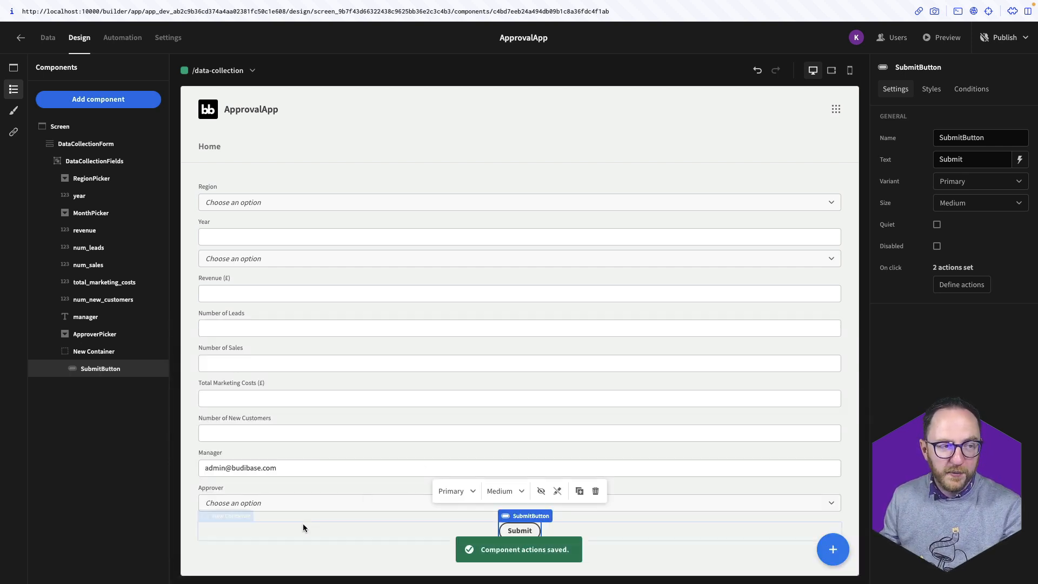
pyautogui.click(332, 549)
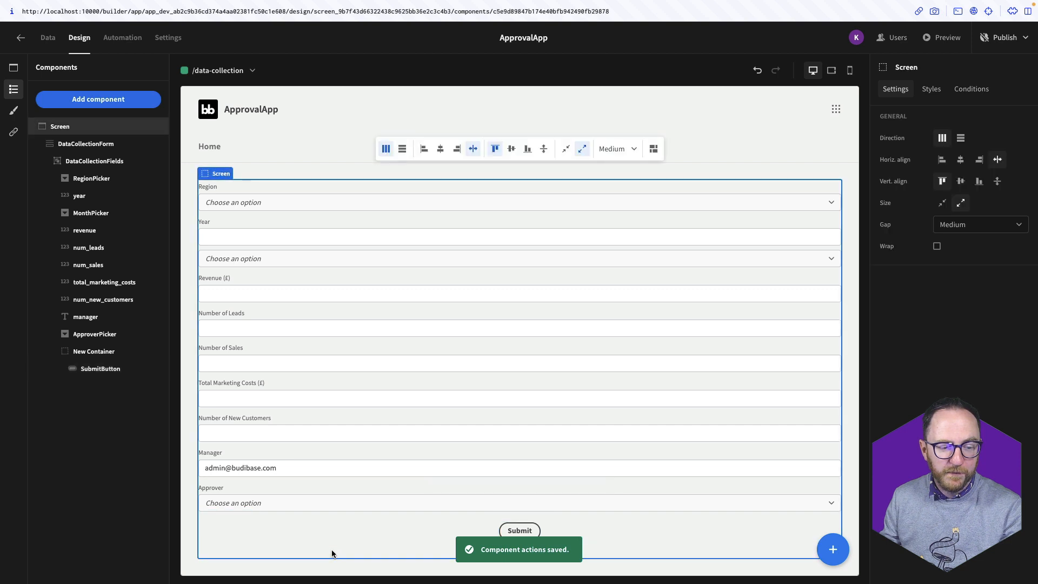
# Add a navigation link 'New' pointing to /data-collection, save it, and preview the app
pyautogui.click(12, 137)
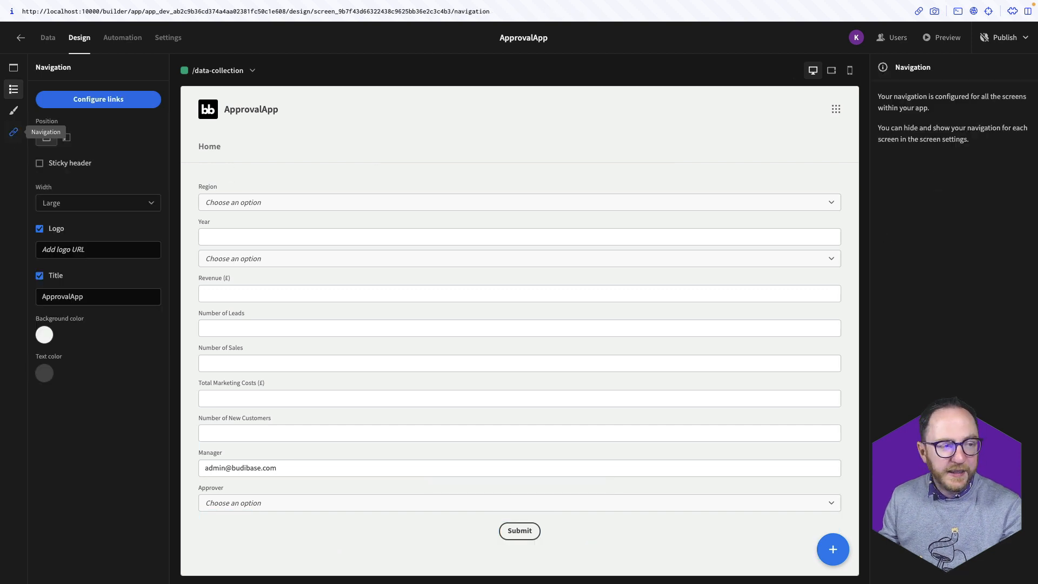
pyautogui.click(85, 106)
pyautogui.click(430, 401)
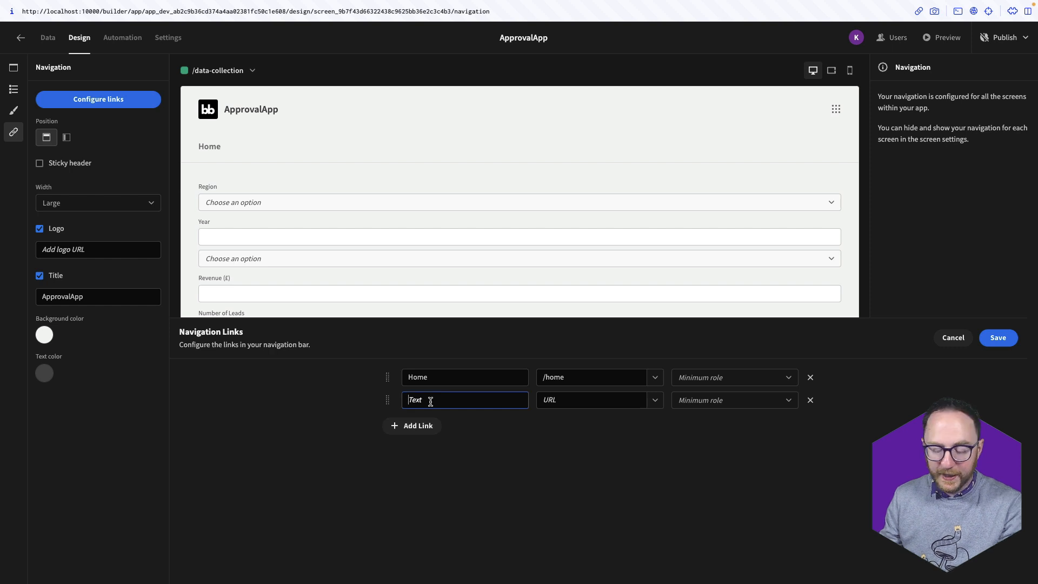
pyautogui.write('New')
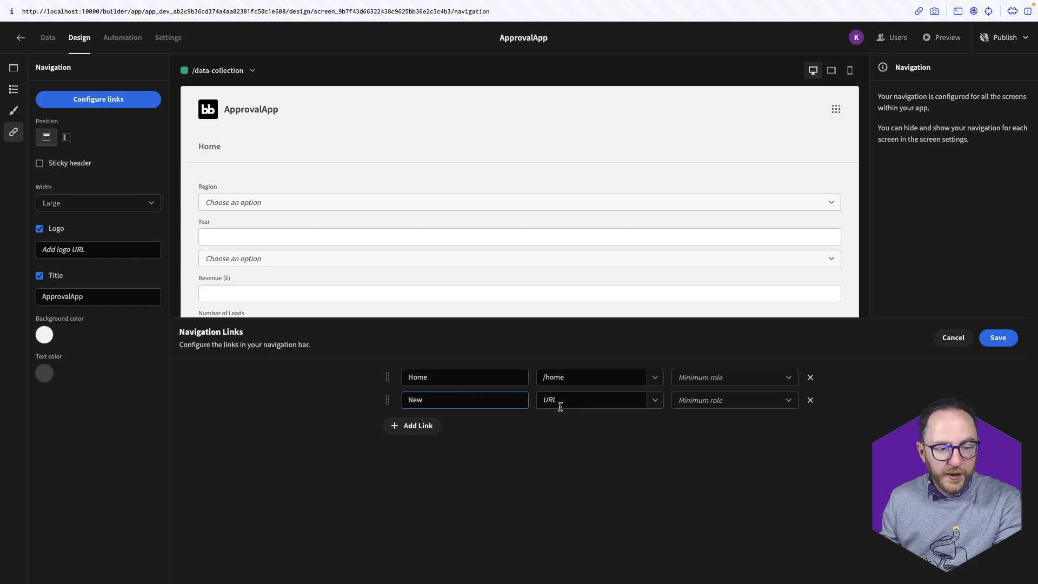
pyautogui.click(653, 401)
pyautogui.click(579, 440)
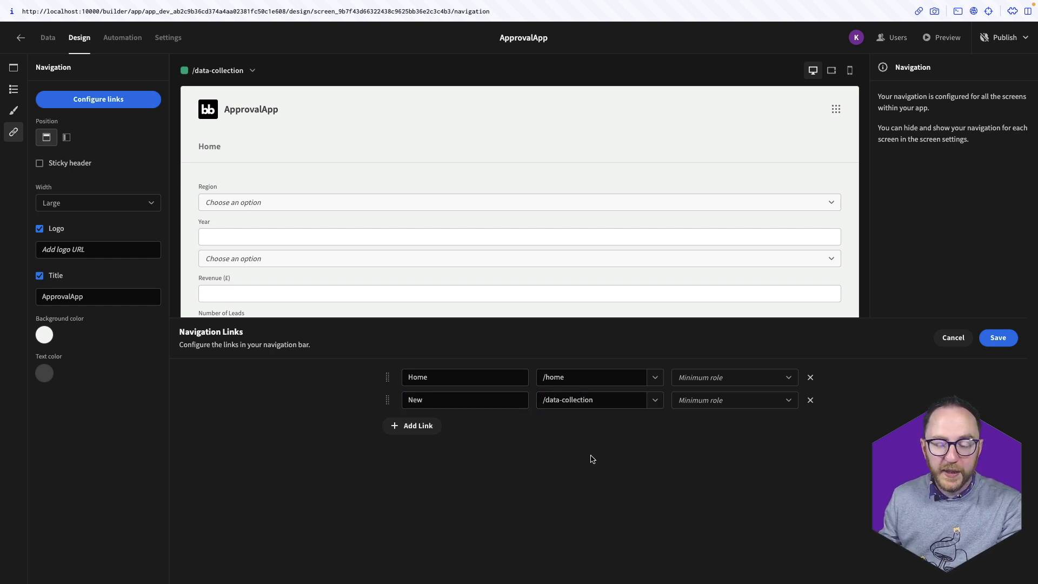
pyautogui.click(1000, 338)
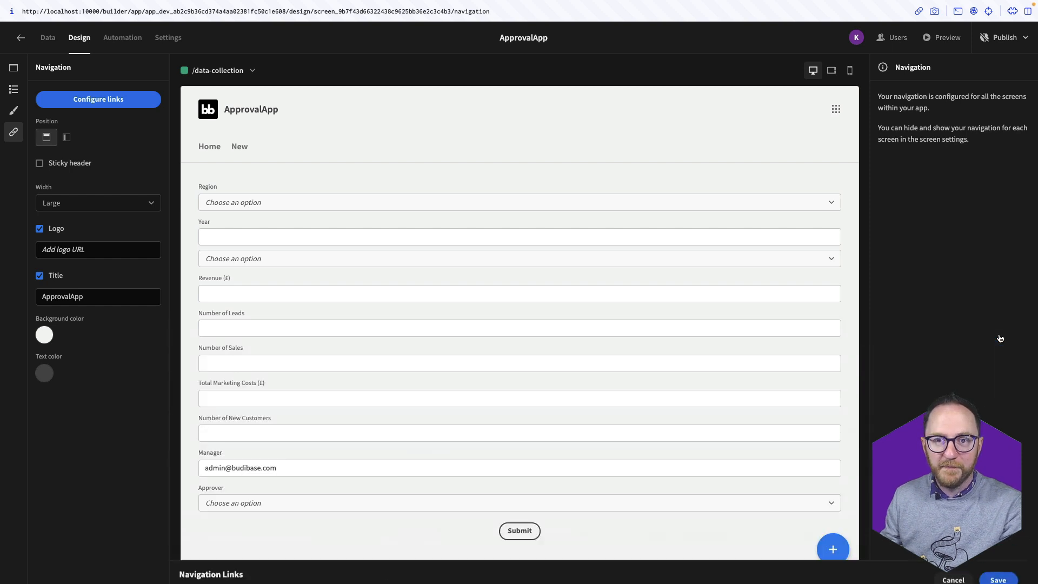
pyautogui.click(941, 38)
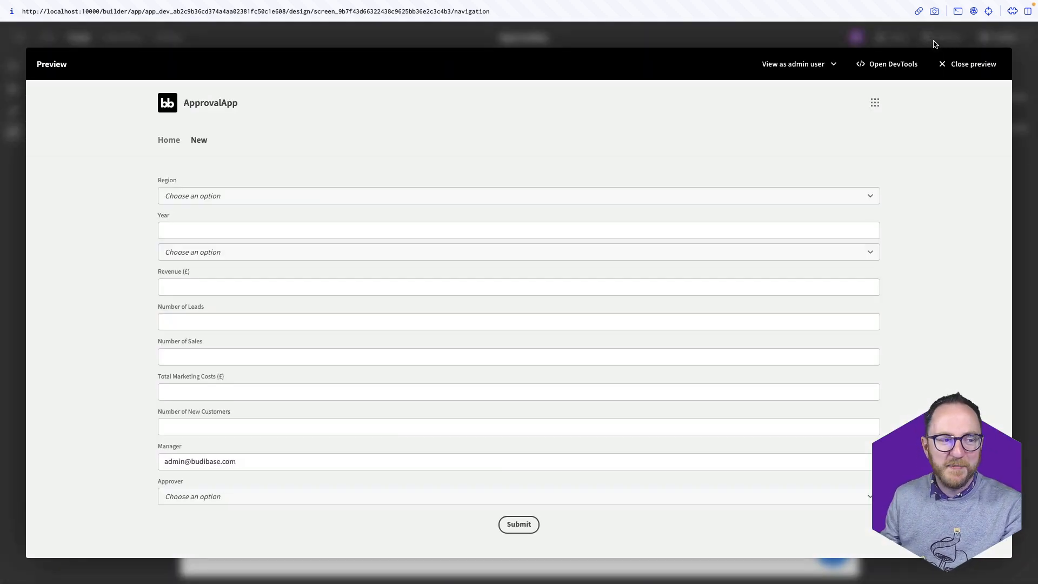
# Set the entry's region to Chicago, year 2023, and month September
pyautogui.click(436, 198)
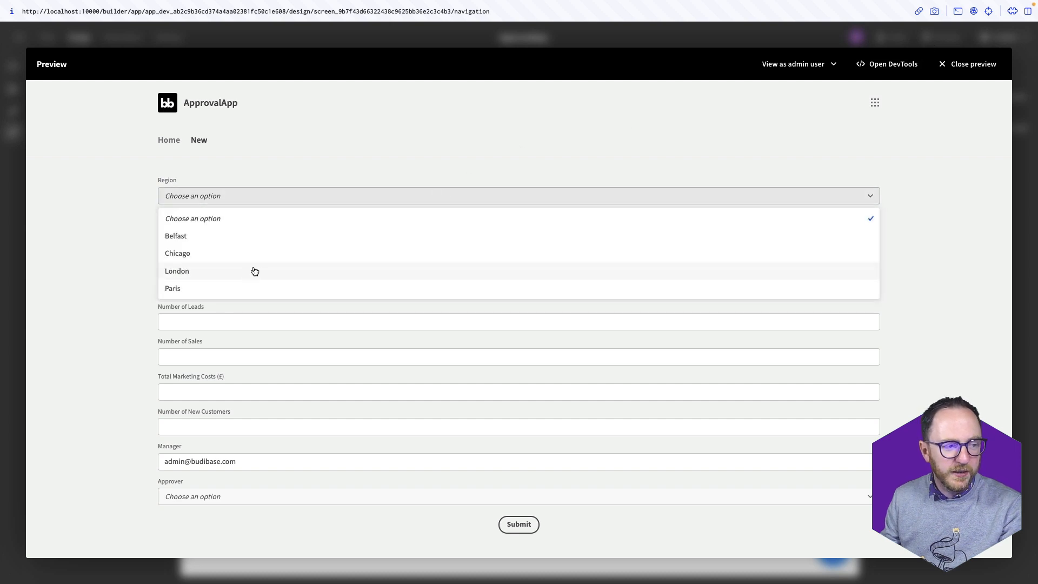
pyautogui.click(208, 252)
pyautogui.click(211, 231)
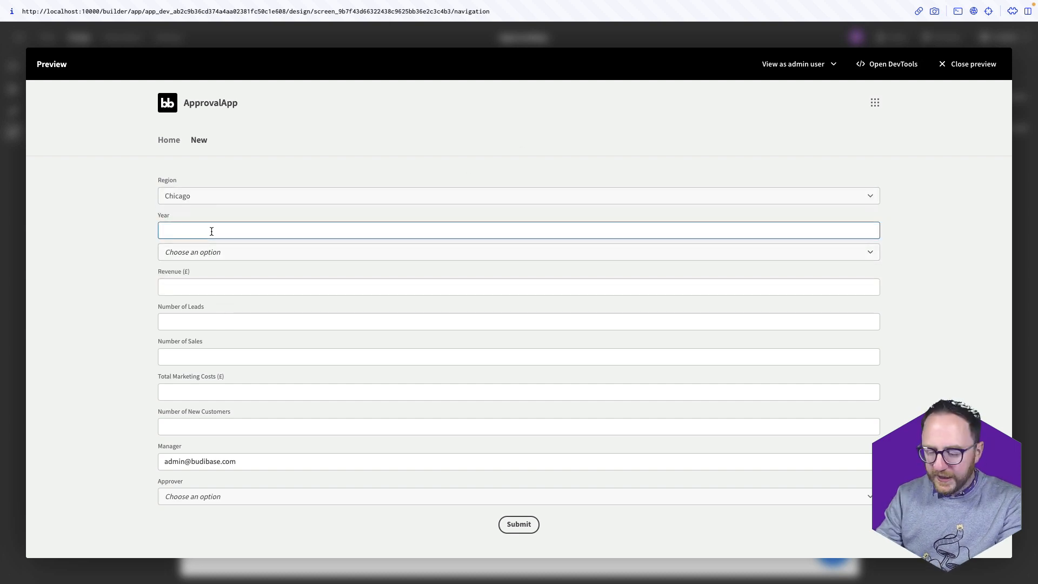
pyautogui.write('2023')
pyautogui.click(207, 253)
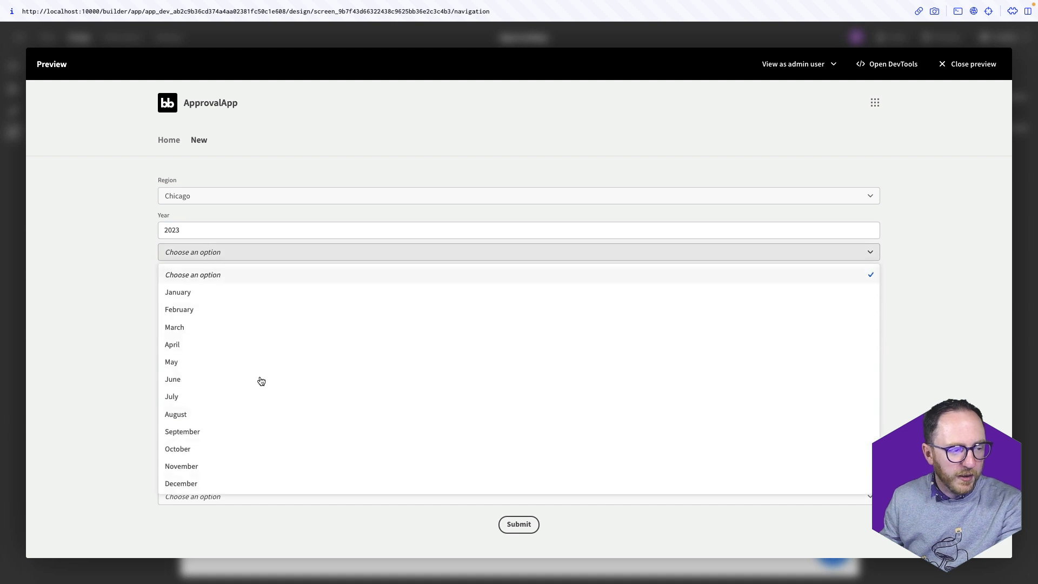
pyautogui.click(230, 430)
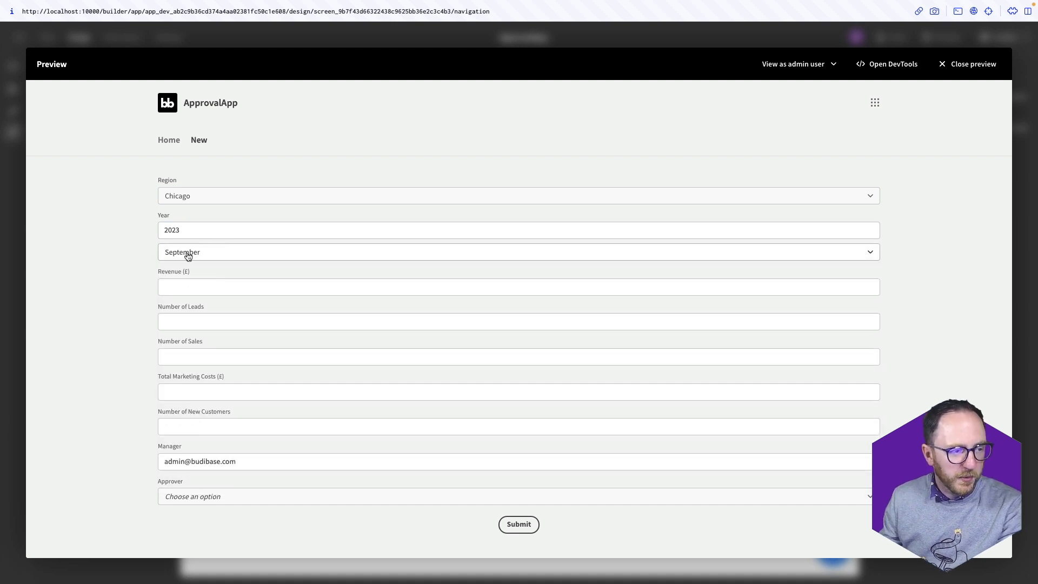
# Enter revenue 1400, 10 leads, 1 sale, 600 marketing costs, 1 new customer, pick an approver, and submit
pyautogui.click(238, 286)
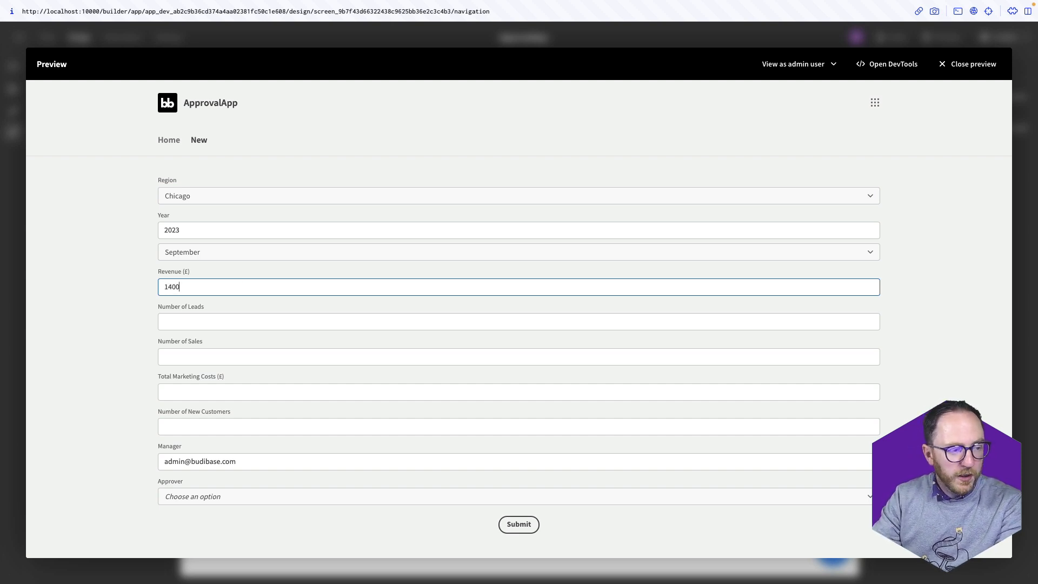
pyautogui.press('Tab')
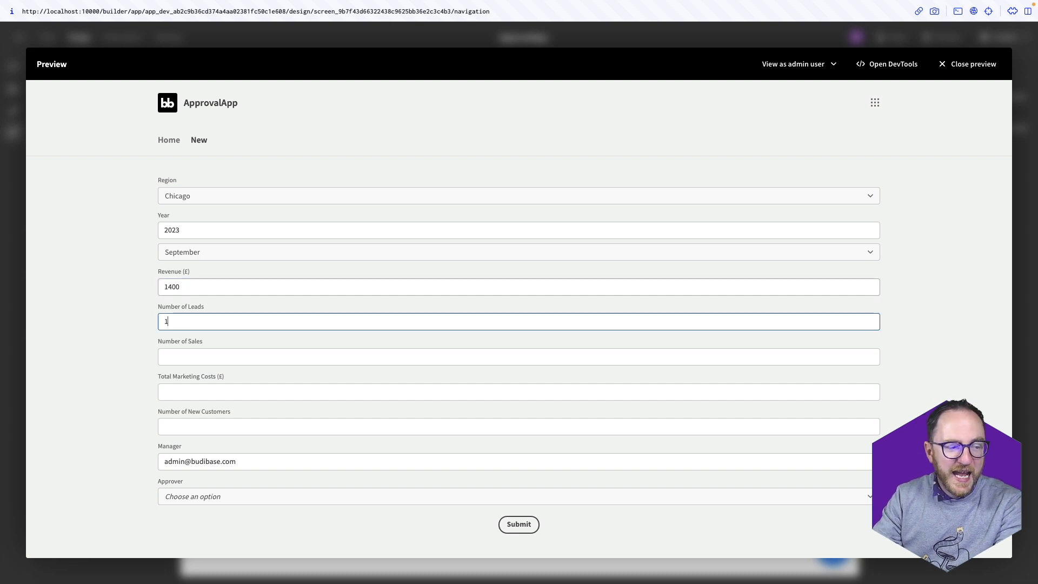
pyautogui.press('Tab')
pyautogui.write('1')
pyautogui.press('Tab')
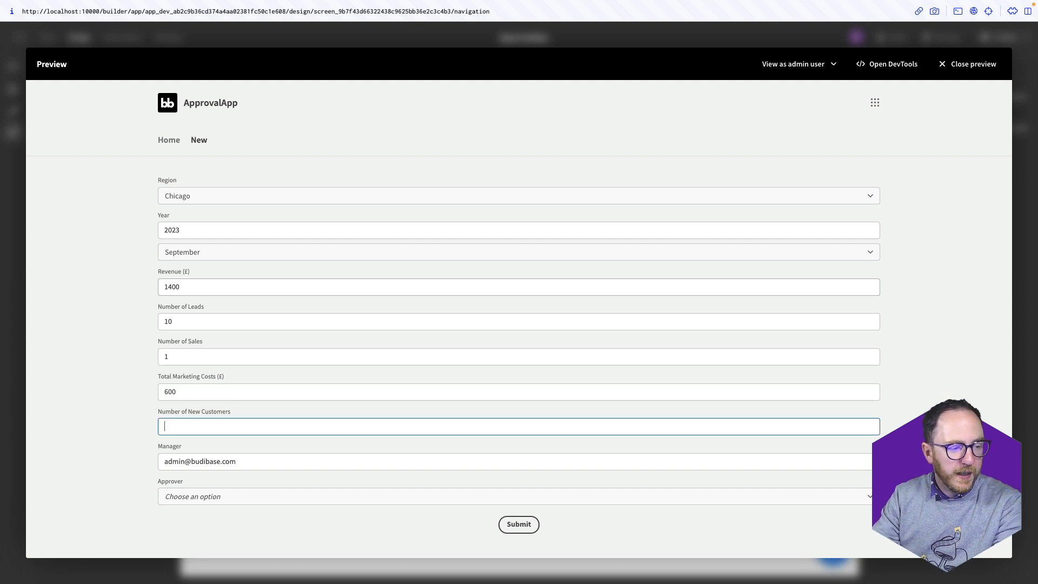
pyautogui.click(261, 498)
pyautogui.click(232, 456)
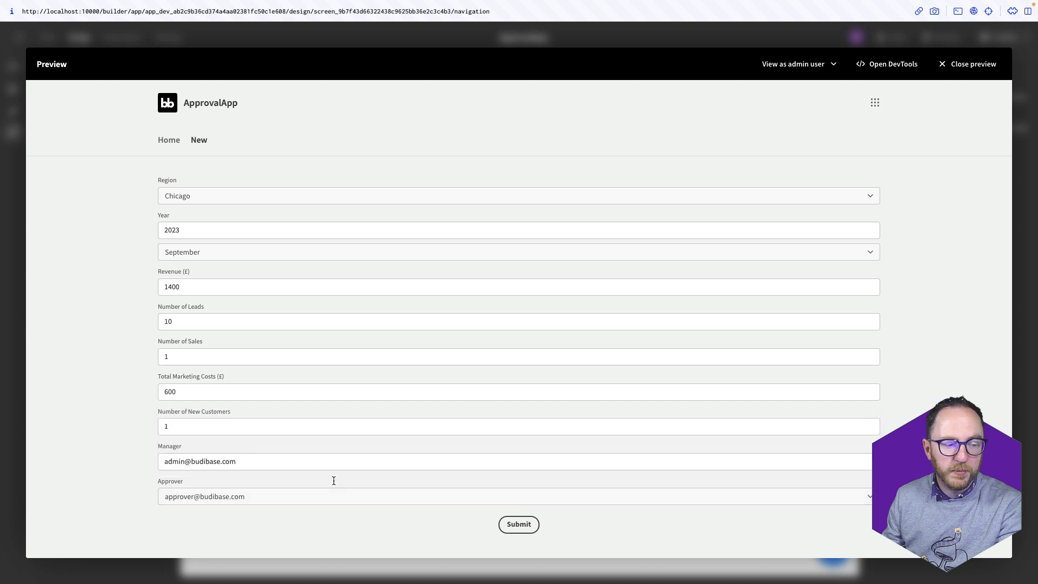
pyautogui.click(512, 524)
pyautogui.click(522, 525)
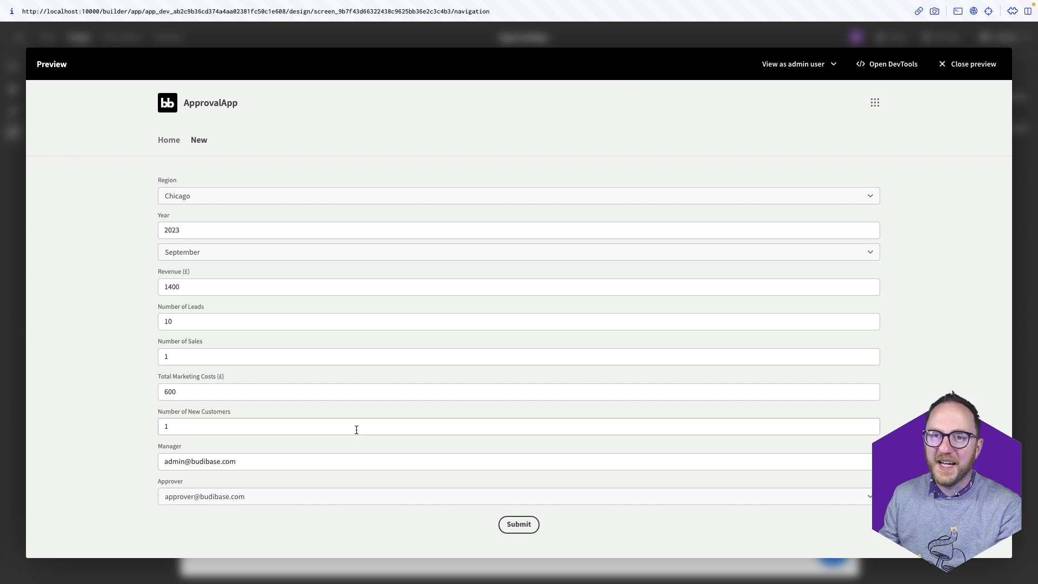
# Back in the editor, give the month picker the label Month
pyautogui.click(968, 64)
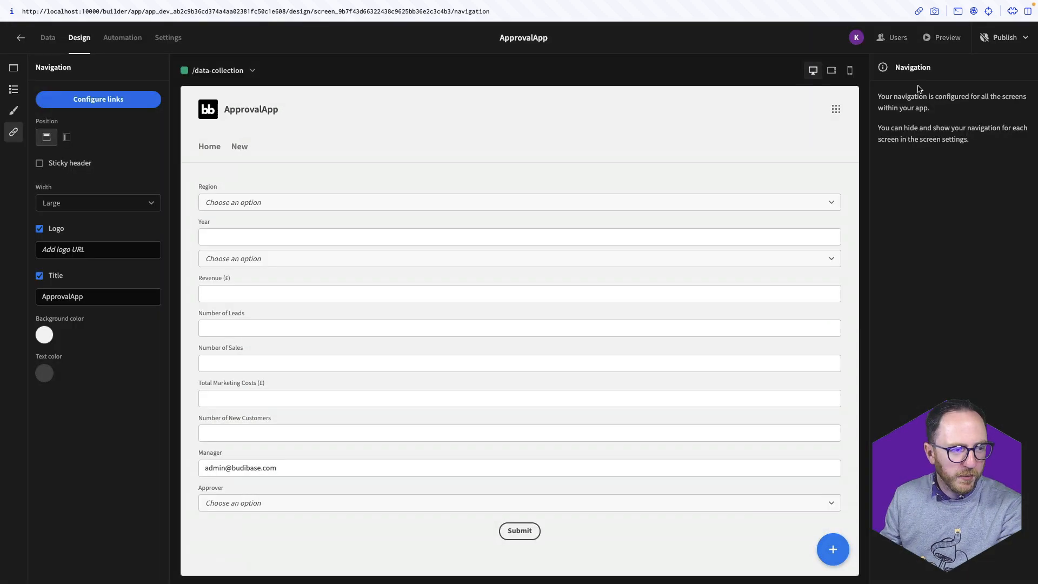
pyautogui.click(277, 259)
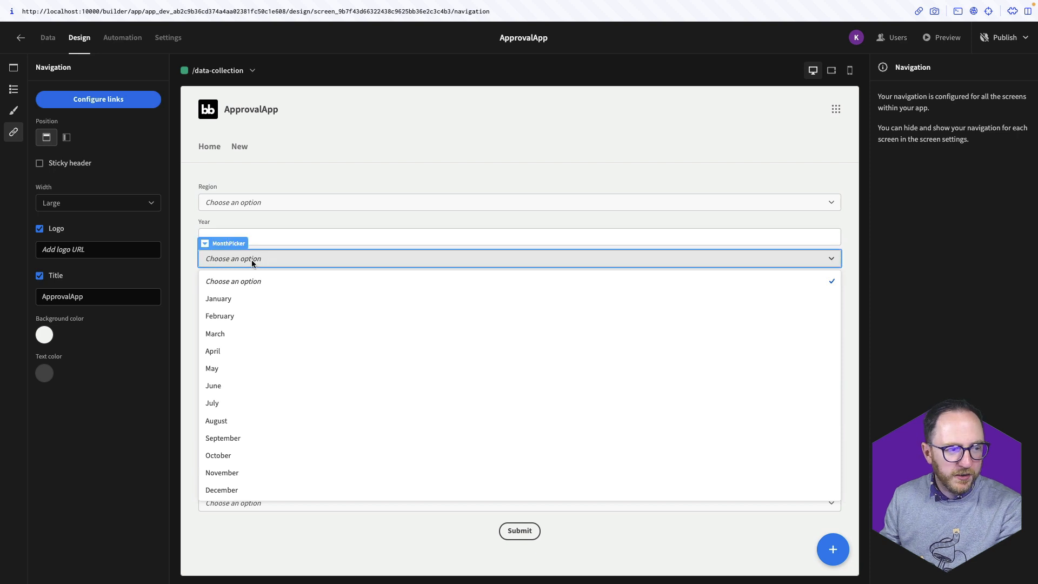
pyautogui.click(14, 91)
pyautogui.click(91, 213)
pyautogui.click(944, 180)
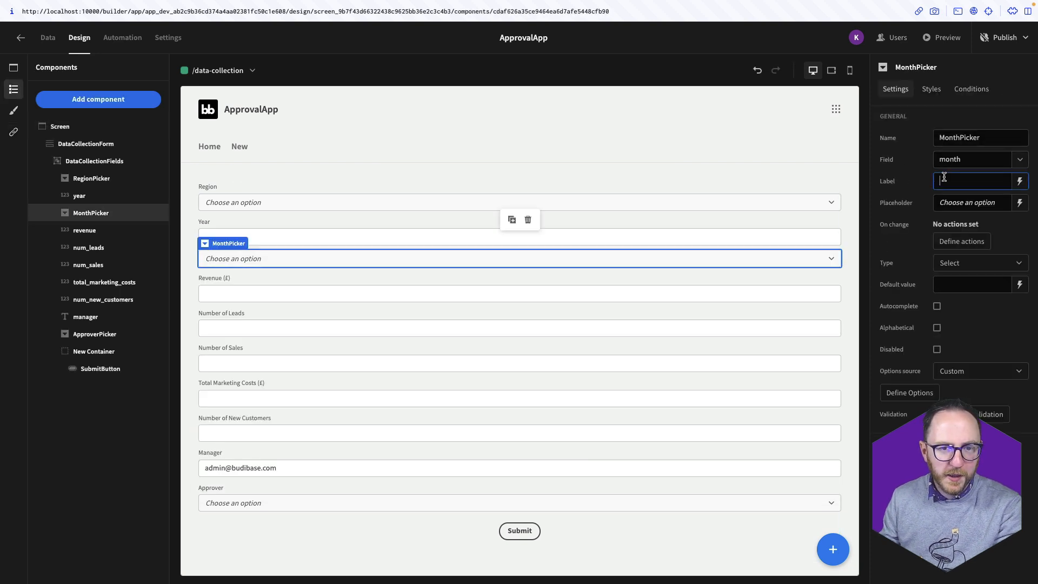
pyautogui.write('Month')
pyautogui.click(688, 168)
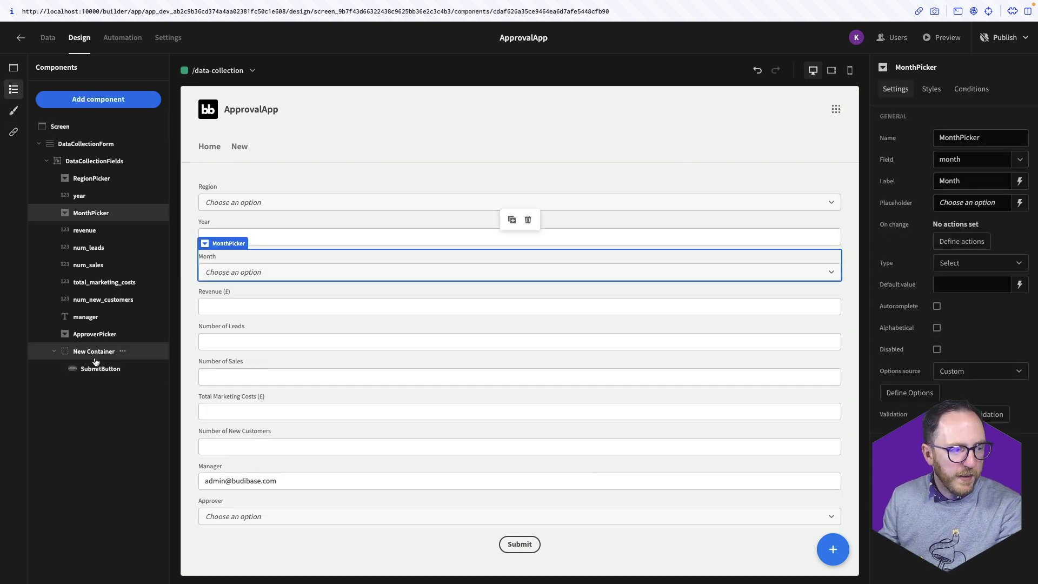
# Set SubmitButton's Clear Form action to clear DataCollectionForm and save
pyautogui.click(92, 370)
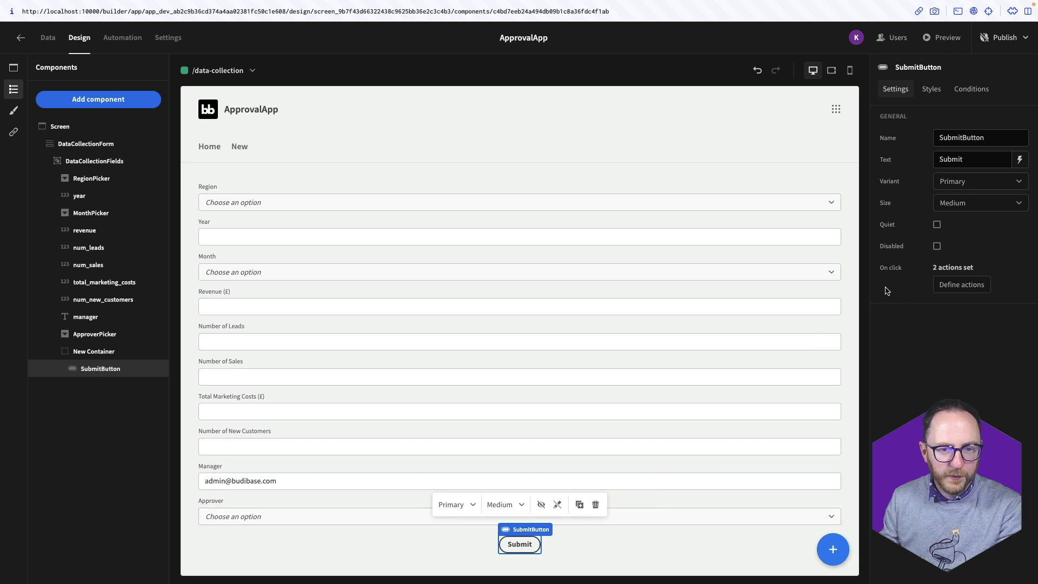
pyautogui.click(968, 285)
pyautogui.click(244, 434)
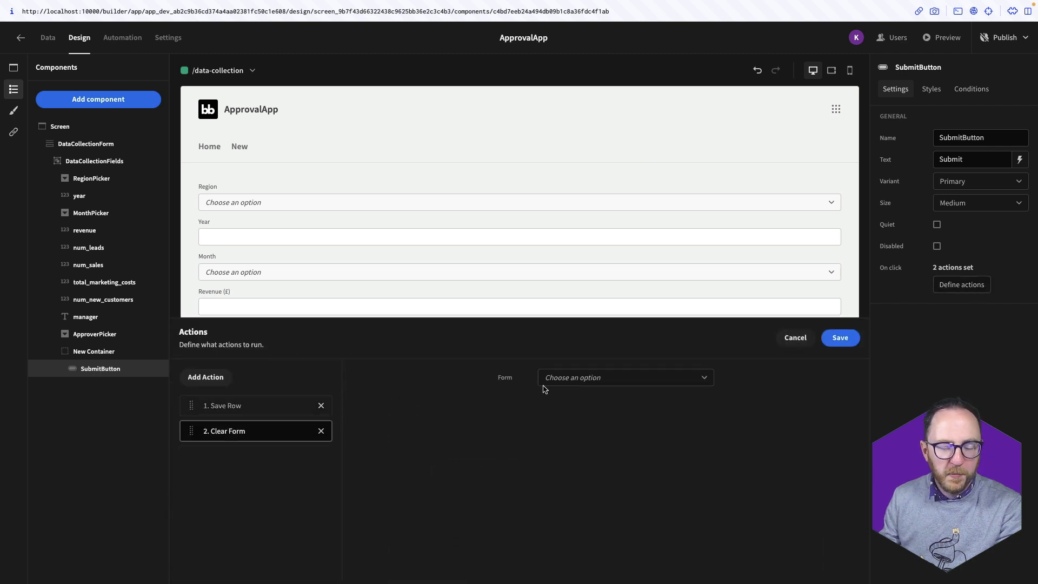
pyautogui.click(581, 379)
pyautogui.click(582, 418)
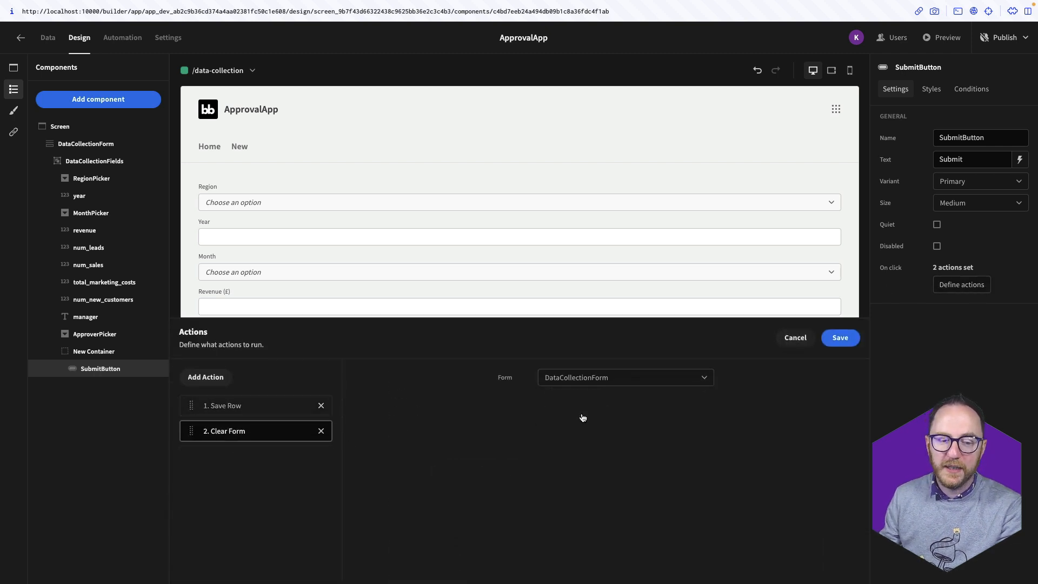
pyautogui.click(840, 338)
pyautogui.click(557, 160)
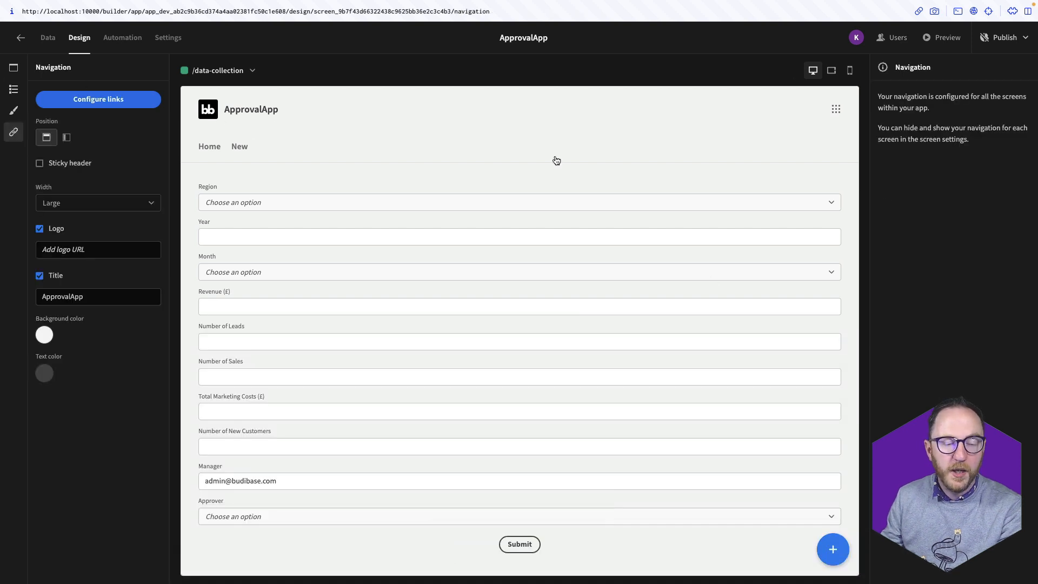
# Check the submitted Chicago row in sales_kpi_draft, then go to the empty Automation section
pyautogui.click(49, 38)
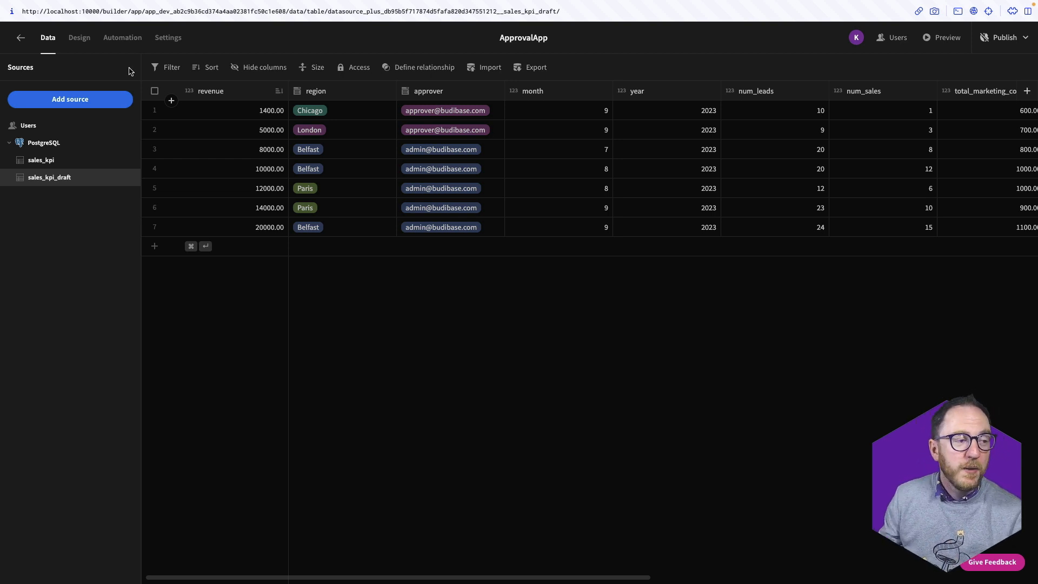
pyautogui.click(124, 48)
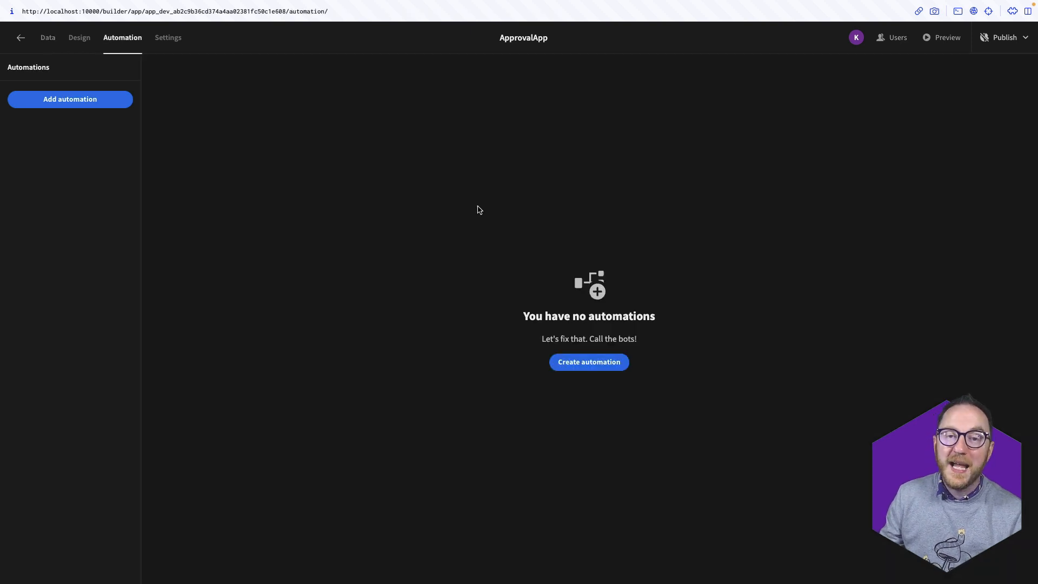
# Create automation NewDataCreated with a Row Created trigger on the sales_kpi_draft table
pyautogui.click(588, 362)
pyautogui.click(634, 148)
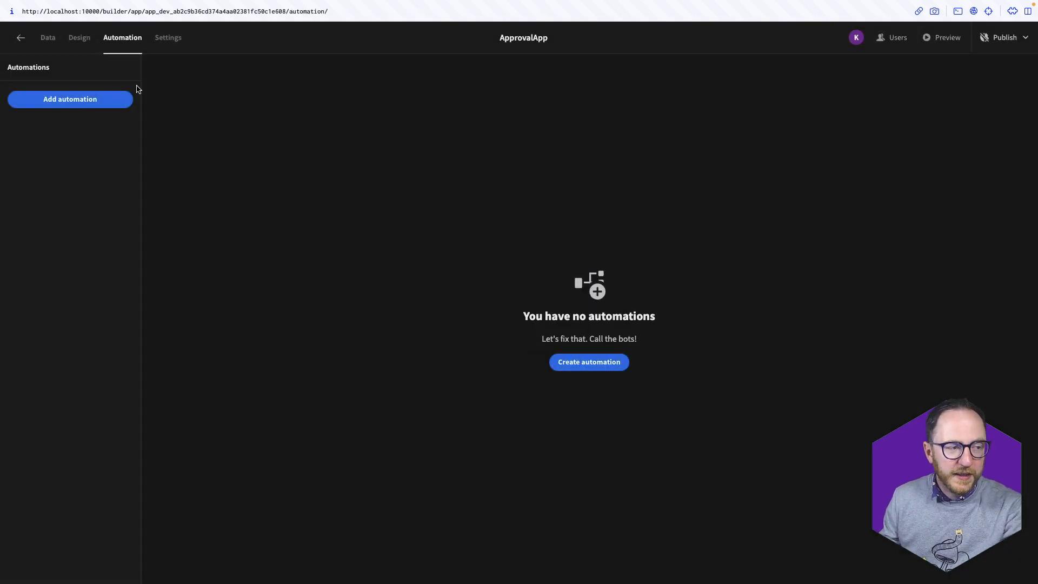
pyautogui.click(593, 366)
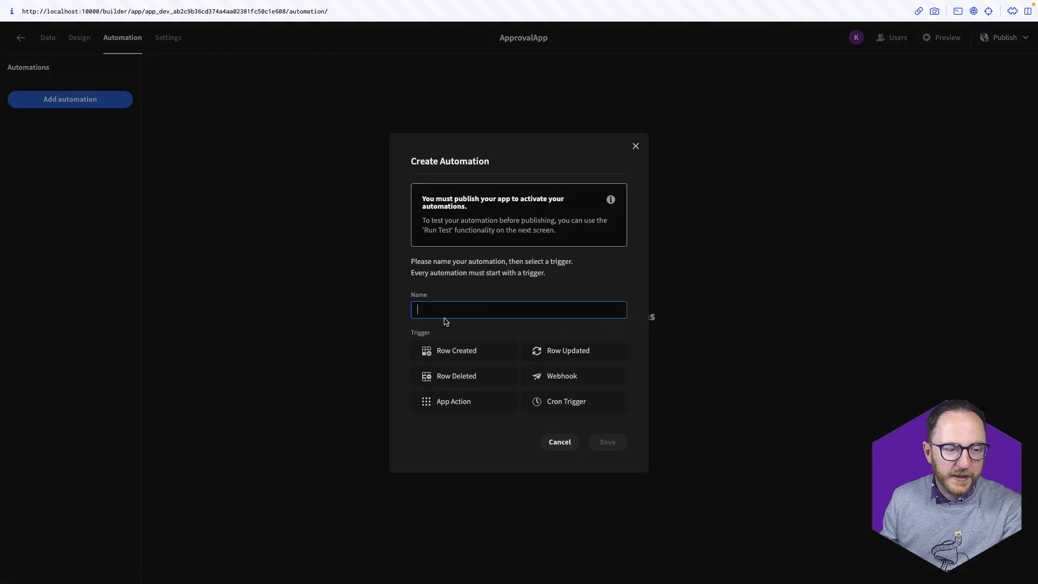
pyautogui.write('NewDa')
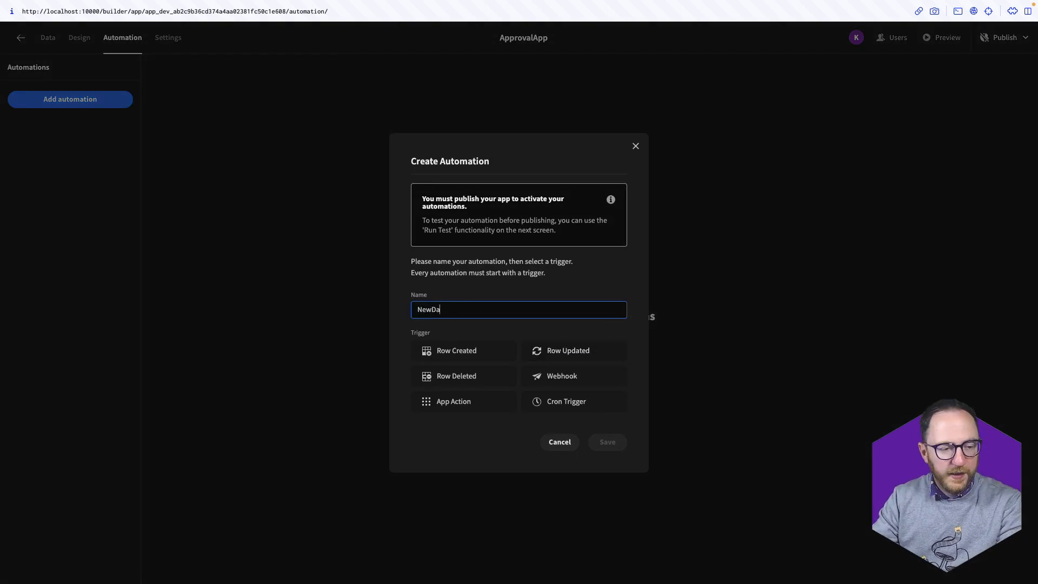
pyautogui.write('taCreated')
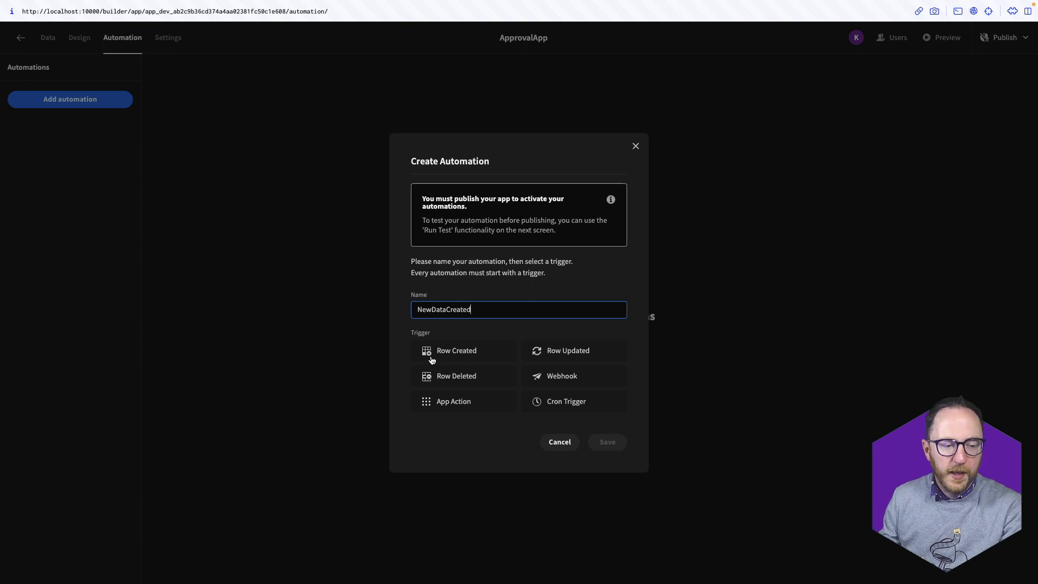
pyautogui.click(440, 358)
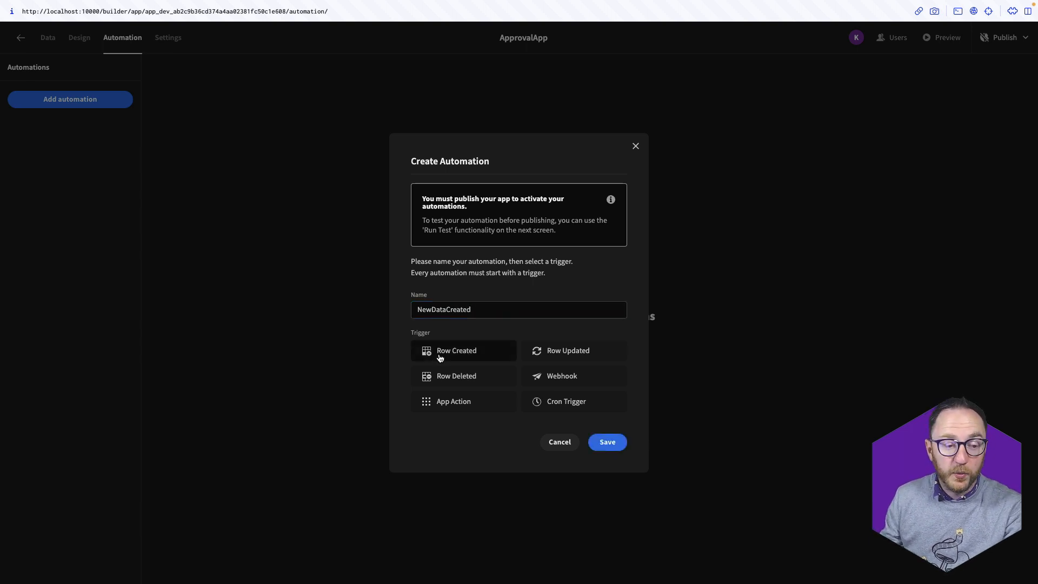
pyautogui.click(606, 440)
pyautogui.click(495, 199)
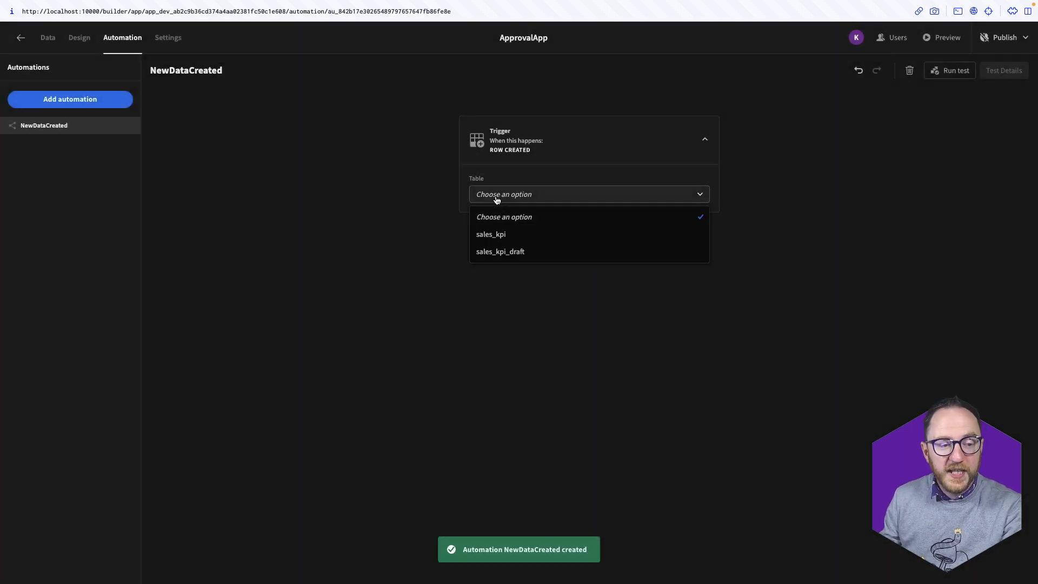
pyautogui.click(554, 259)
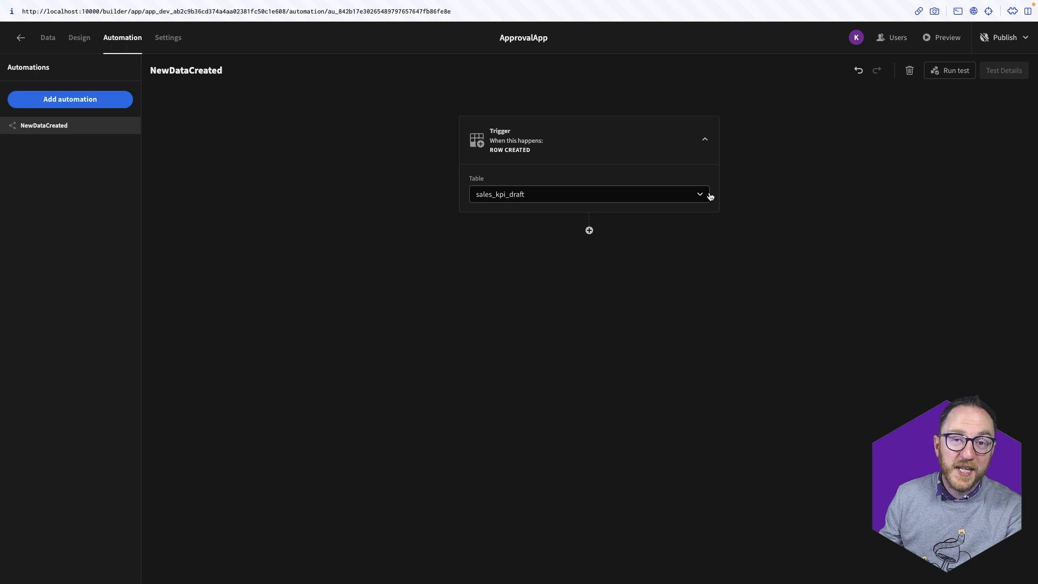
# Add a Discord Message step after the Row Created trigger
pyautogui.click(590, 231)
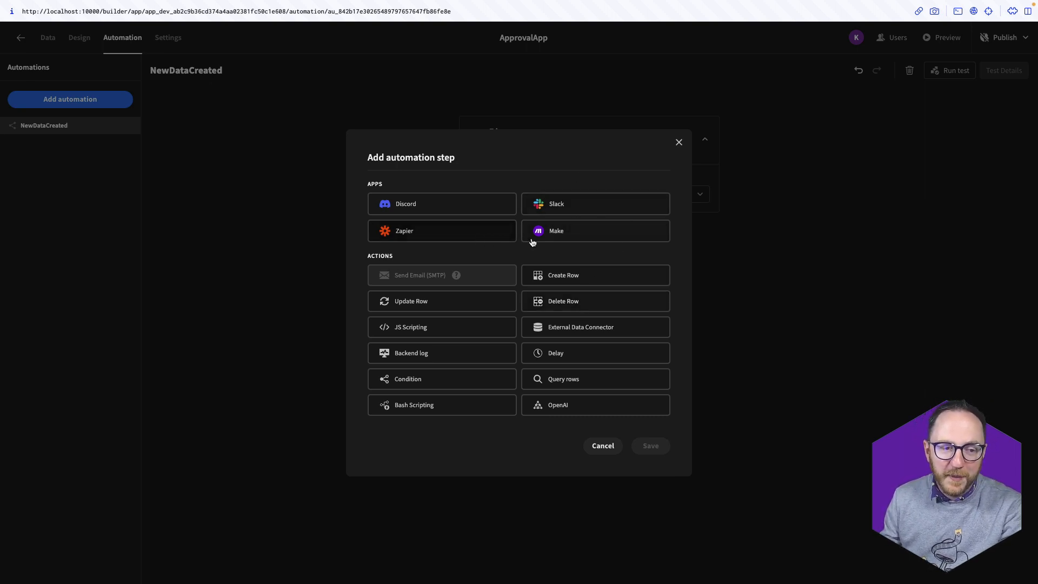
pyautogui.click(394, 207)
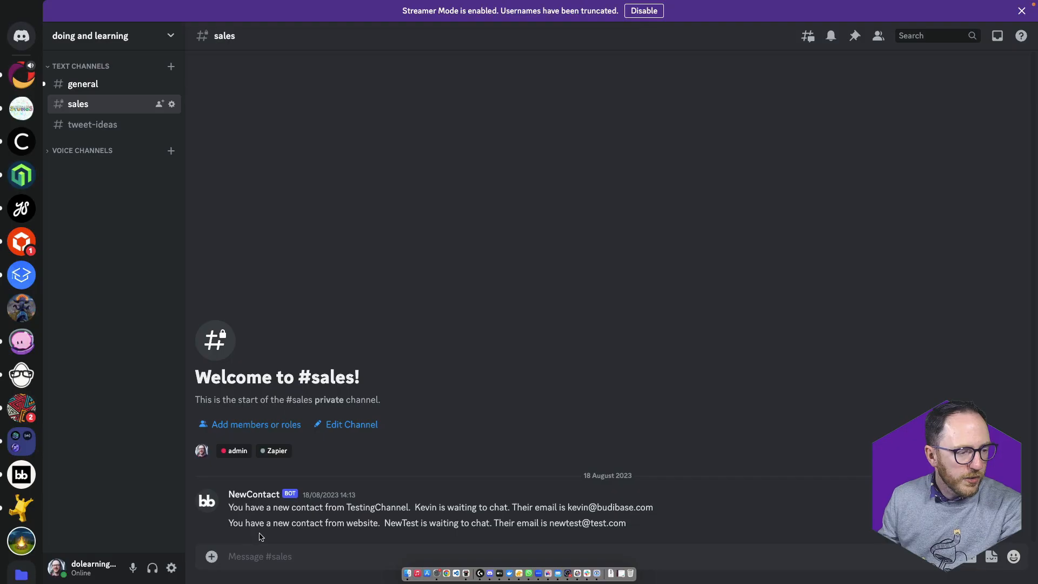
# Create a #data text channel in Discord and open the server's Webhooks settings
pyautogui.click(170, 70)
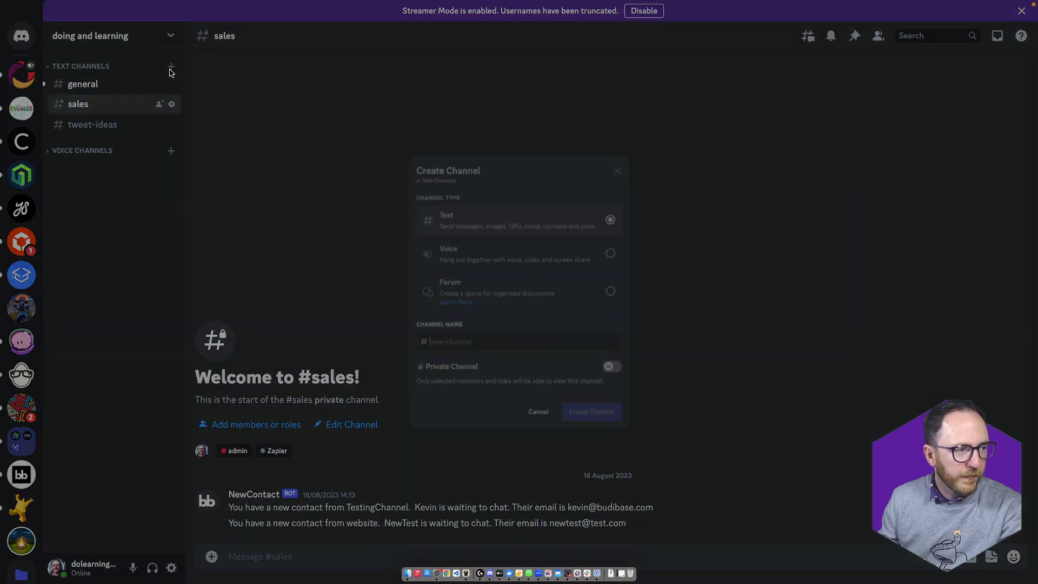
pyautogui.write('data')
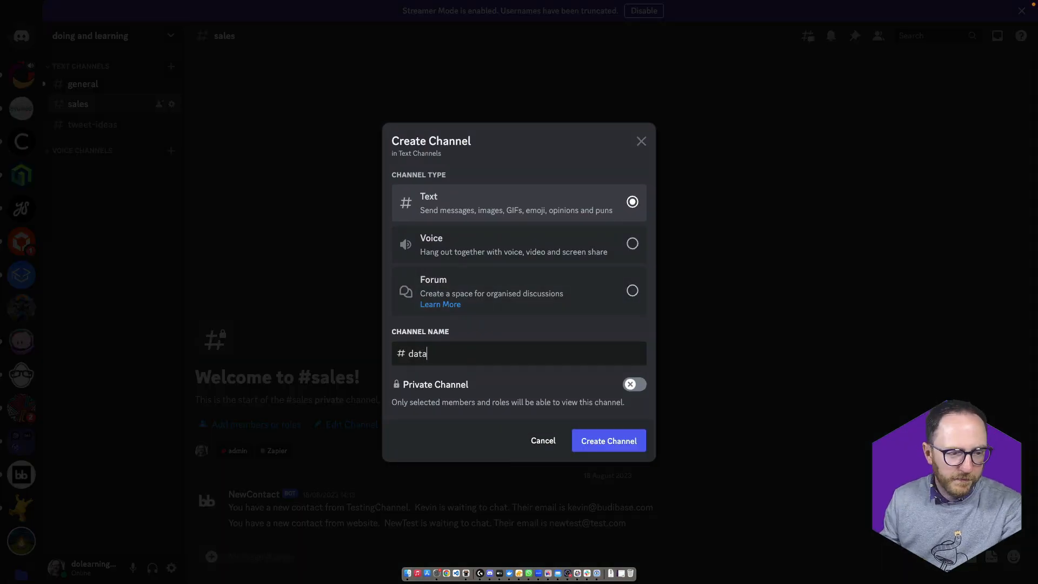
pyautogui.press('Return')
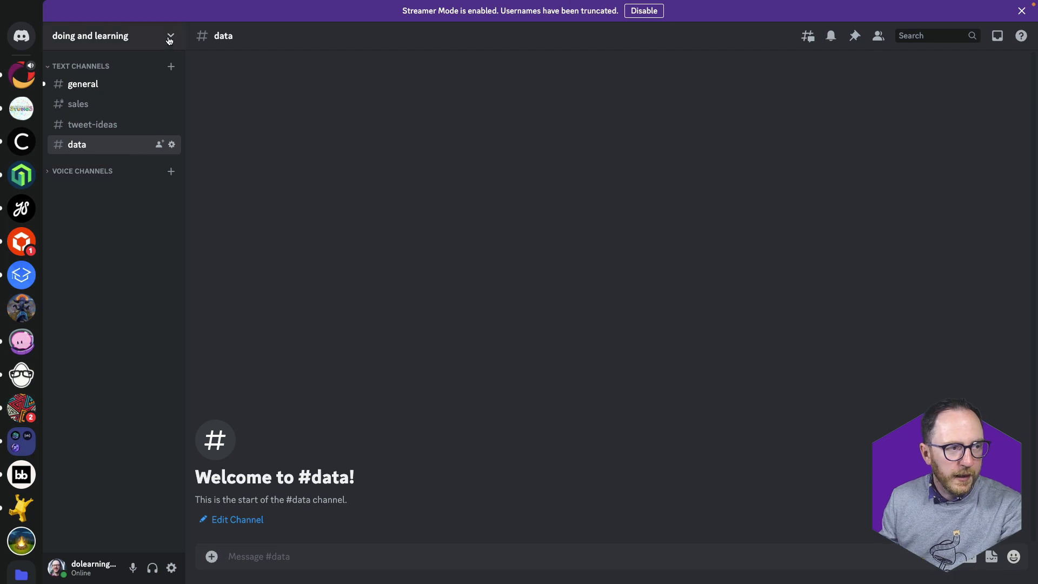
pyautogui.click(170, 37)
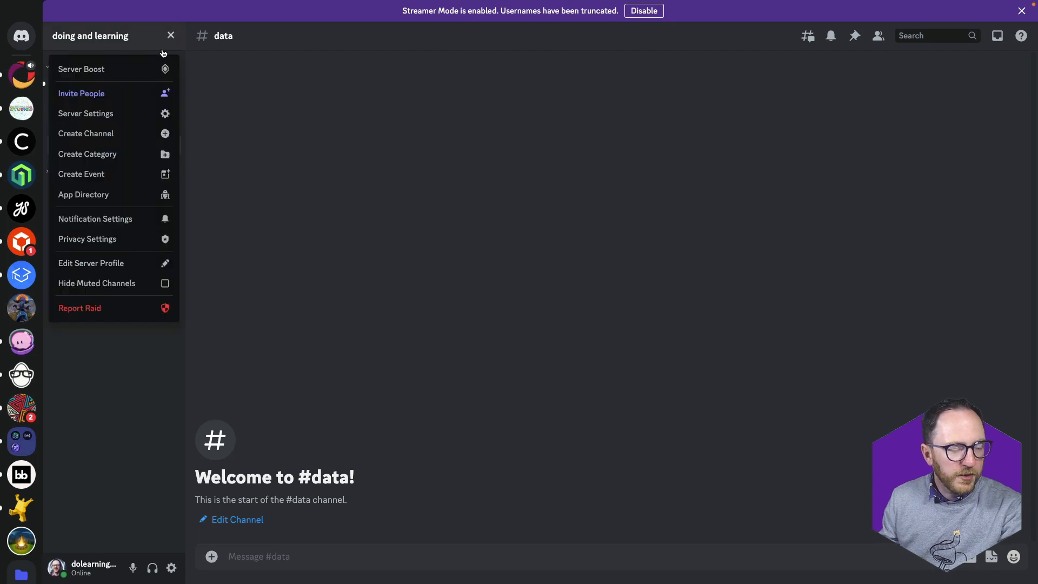
pyautogui.click(91, 120)
pyautogui.click(281, 250)
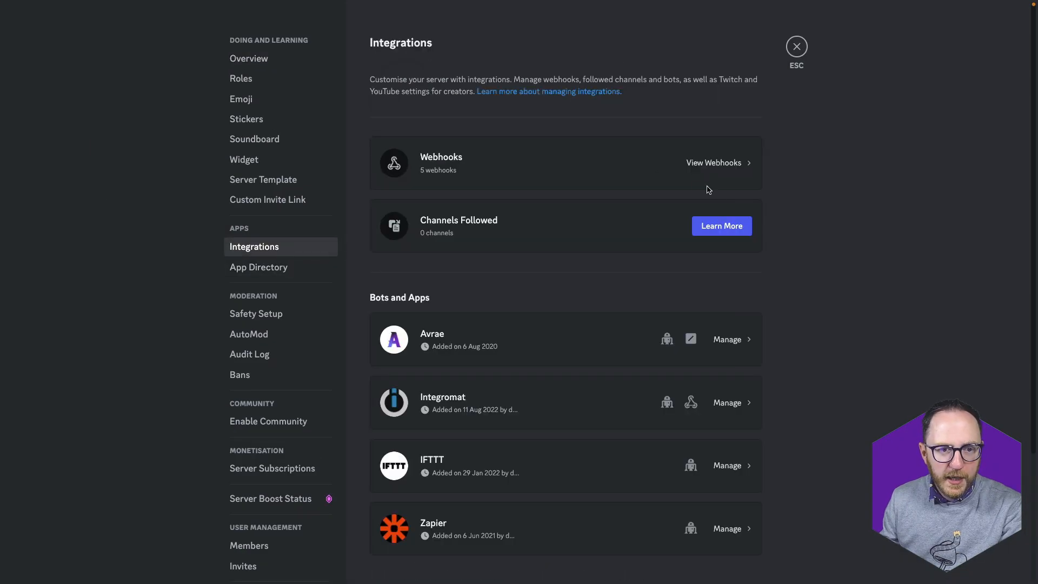
pyautogui.click(722, 174)
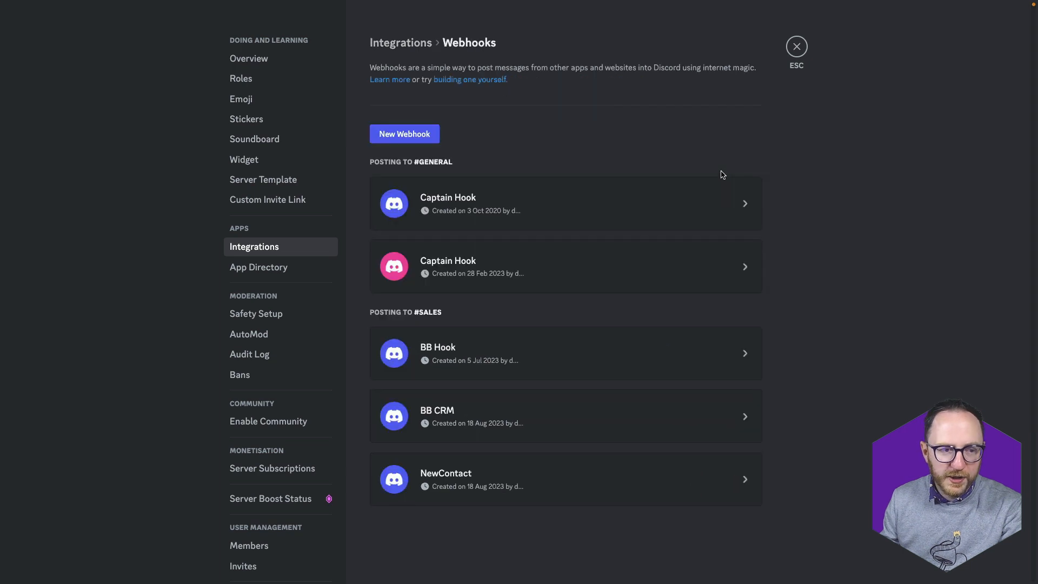
# Create webhook ApprovalBot posting to #data and paste its URL into Budibase's Discord step
pyautogui.click(422, 138)
pyautogui.tripleClick(490, 400)
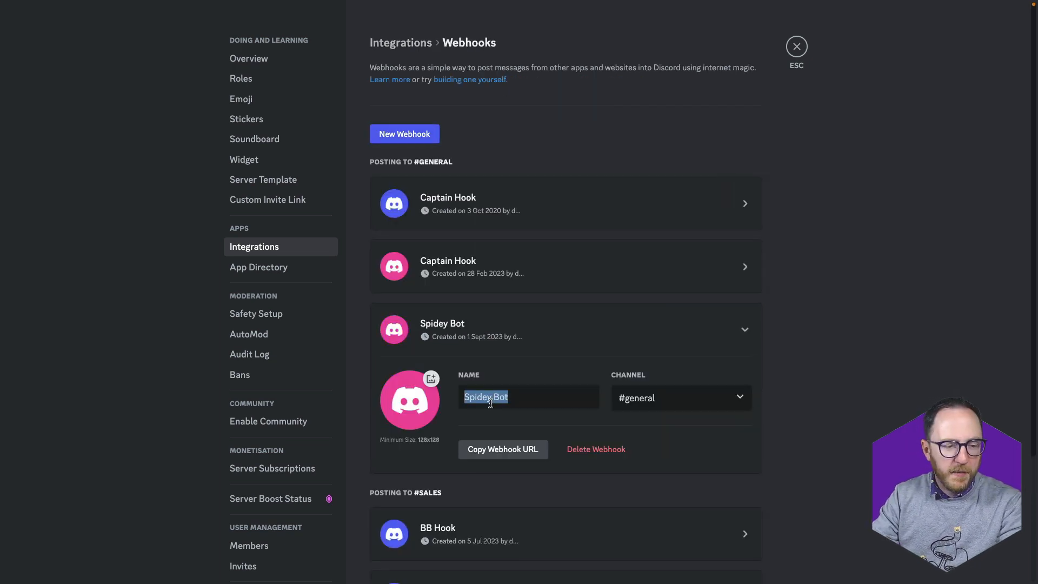
pyautogui.write('ApprovalBot')
pyautogui.click(657, 406)
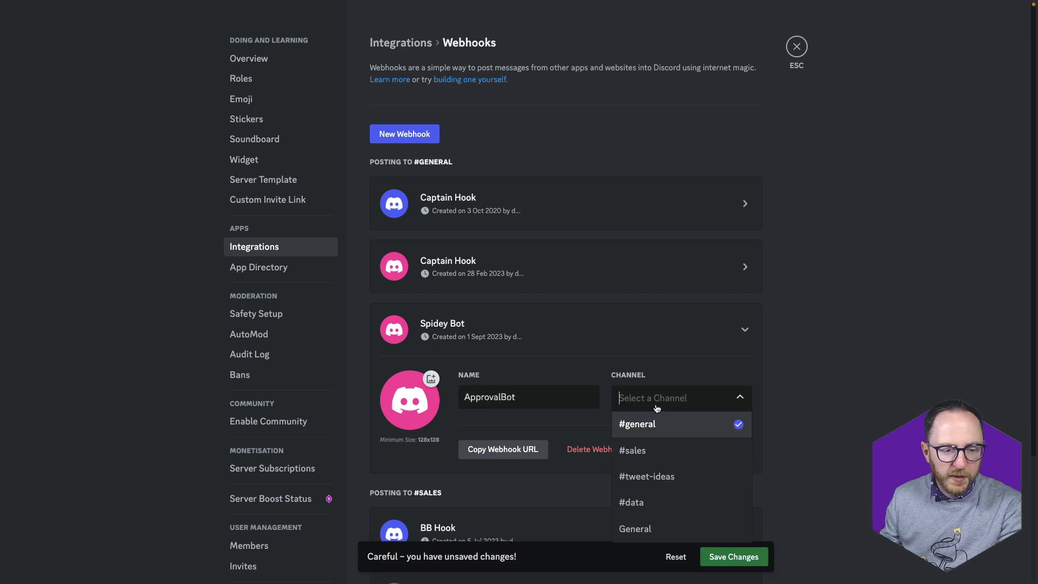
pyautogui.click(638, 503)
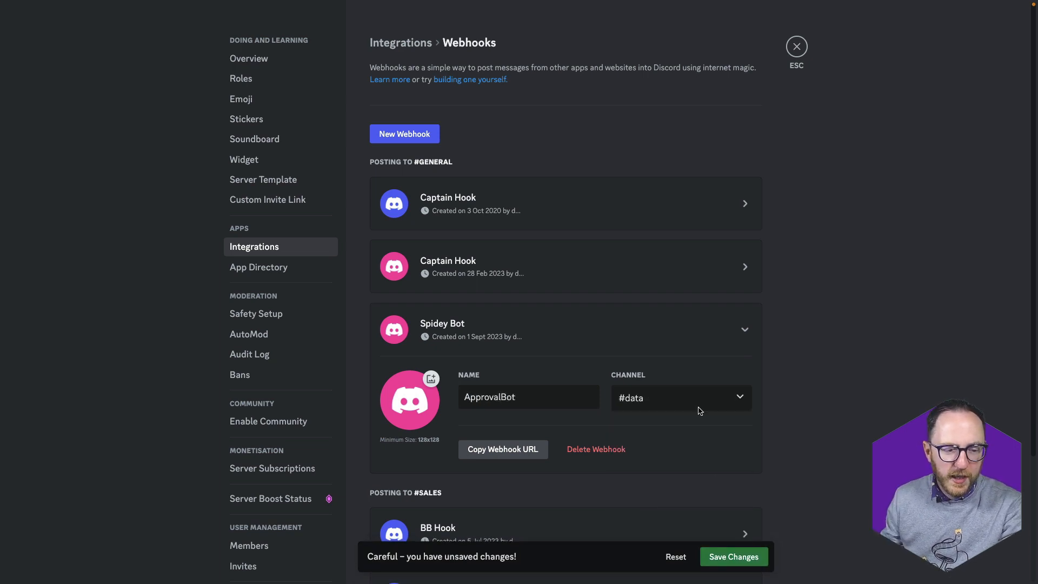
pyautogui.click(498, 453)
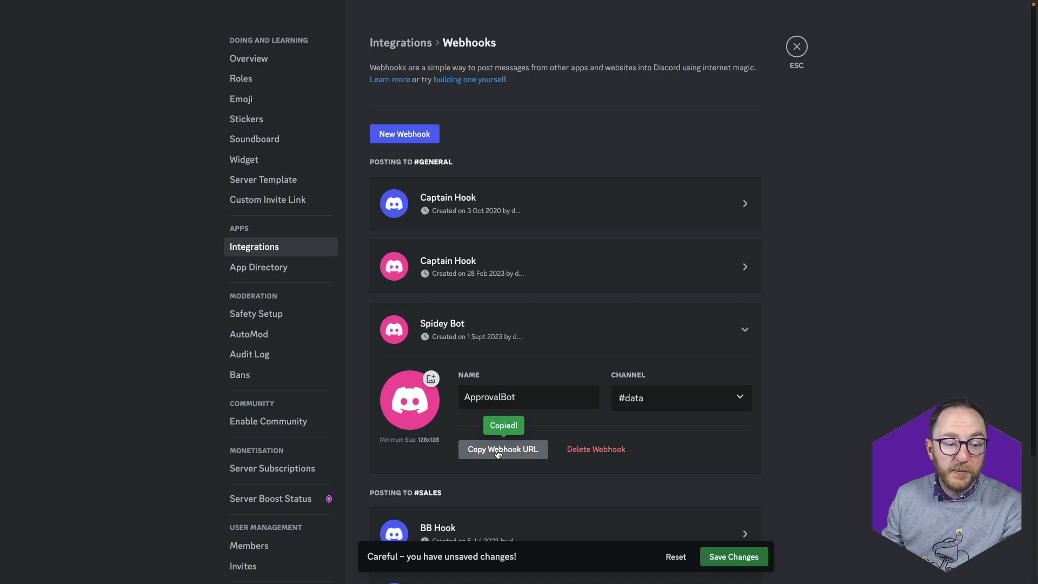
pyautogui.press('super+Tab')
pyautogui.click(524, 350)
pyautogui.press('super+v')
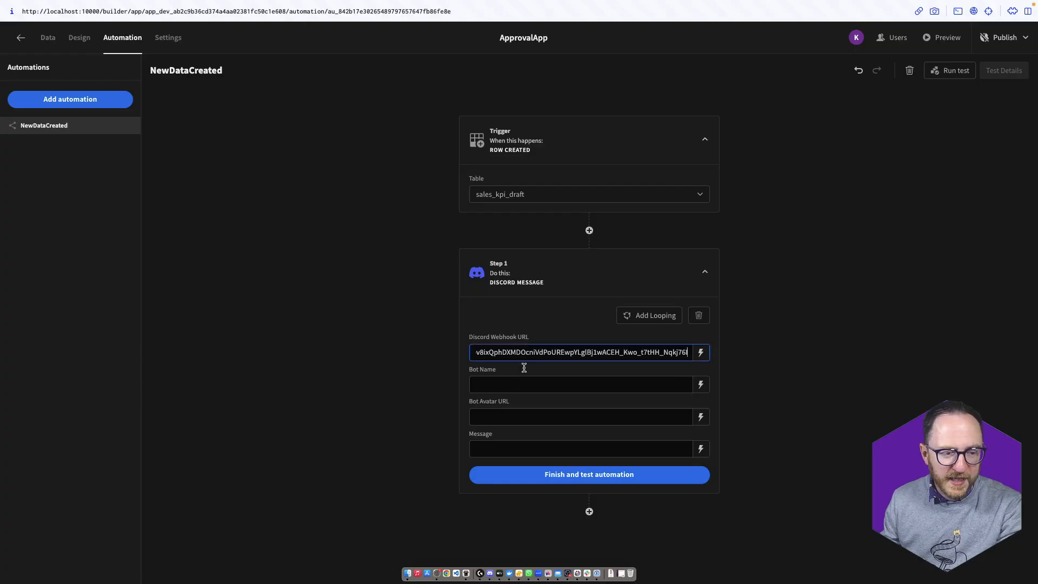
# Write the Discord message binding trigger.row.approver: 'you have a new record to check and approve. Check it out here', then save
pyautogui.click(511, 383)
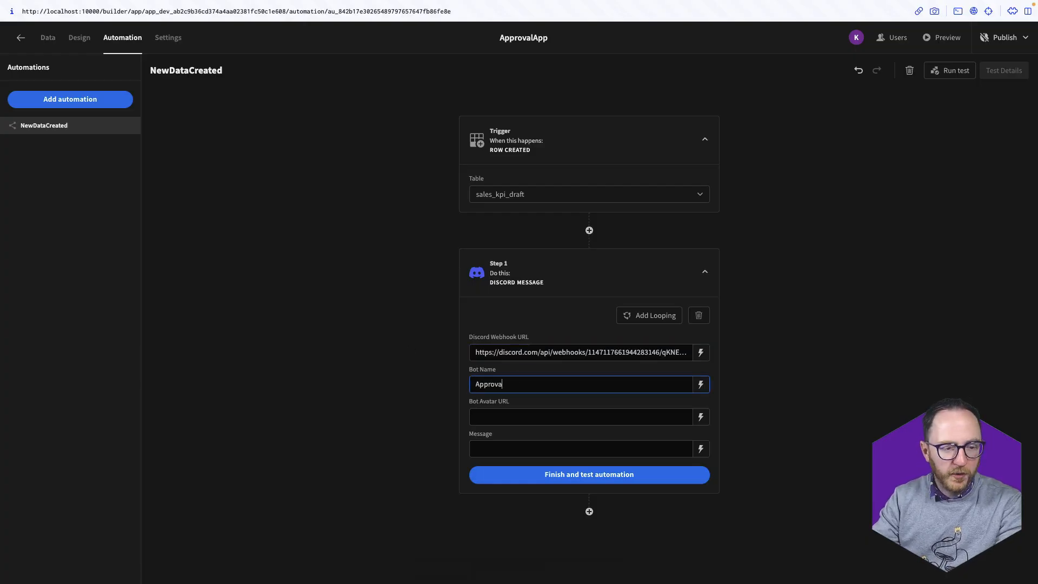
pyautogui.press('Tab')
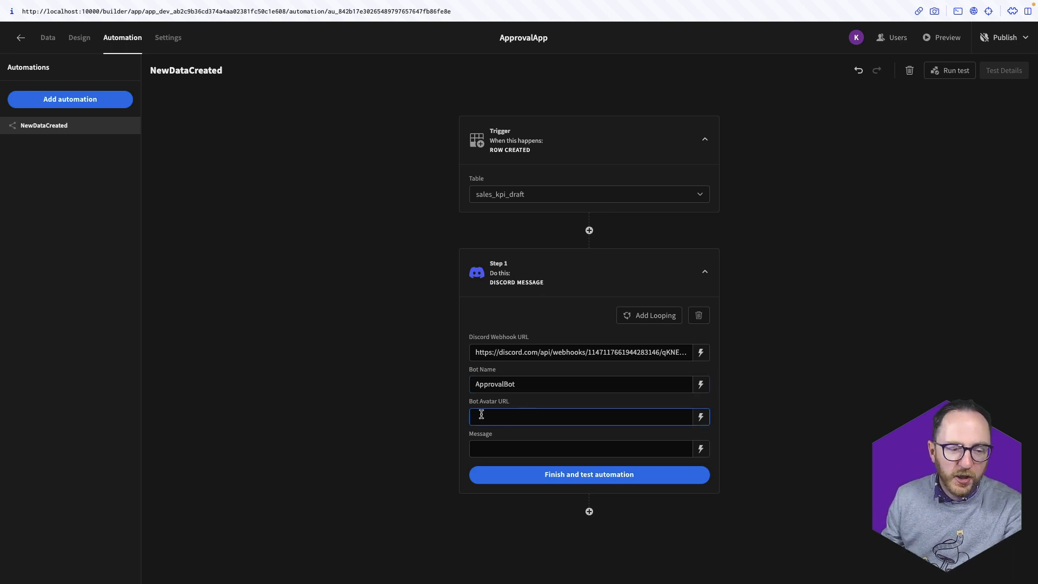
pyautogui.click(502, 440)
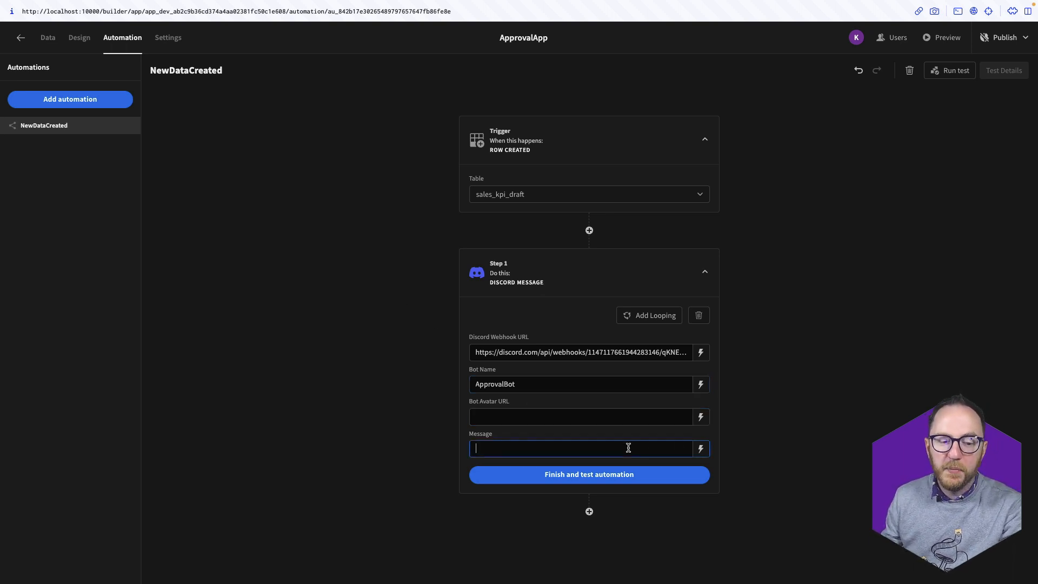
pyautogui.click(701, 449)
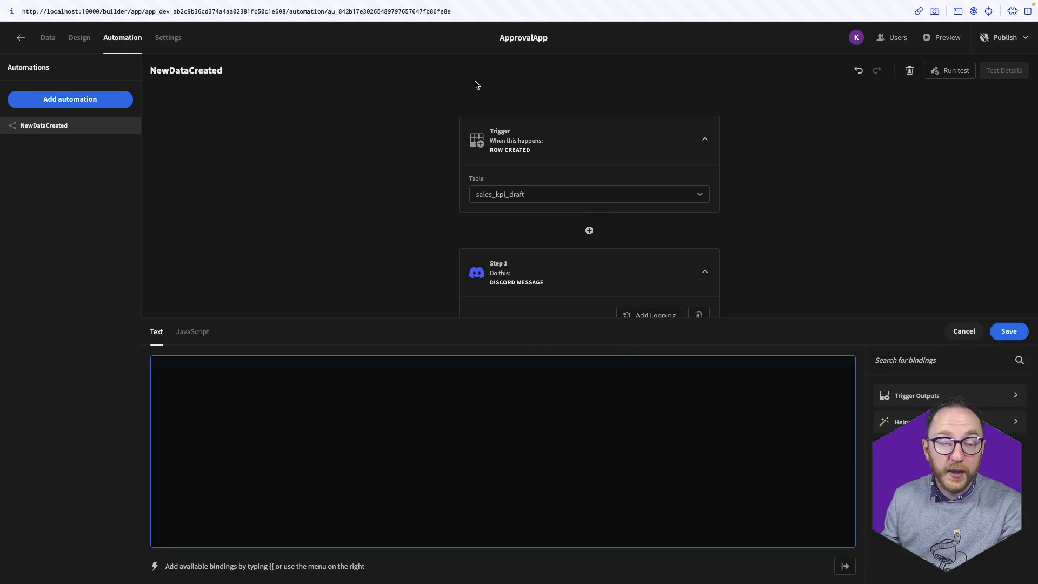
pyautogui.click(928, 395)
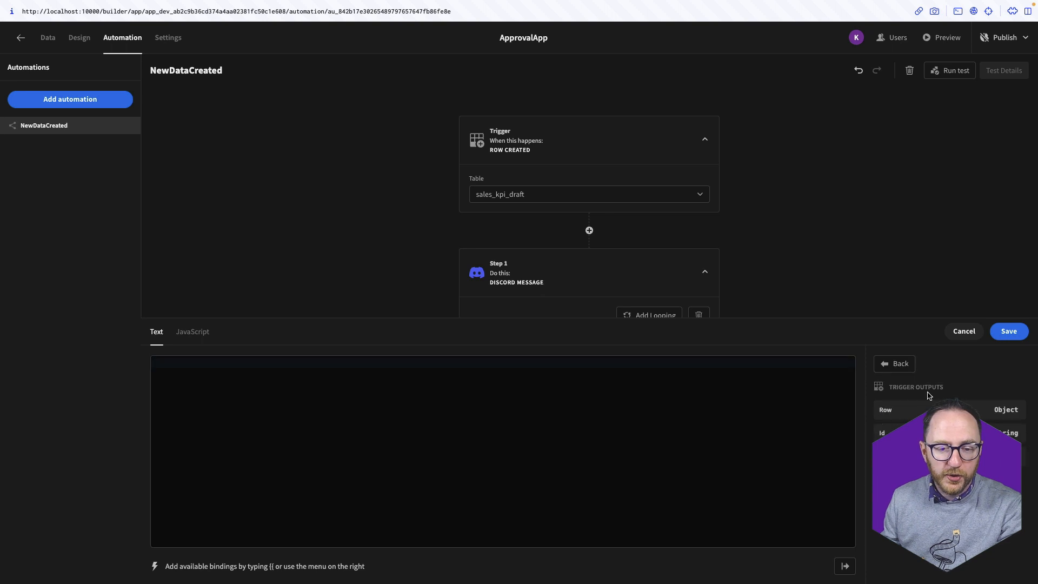
pyautogui.click(892, 410)
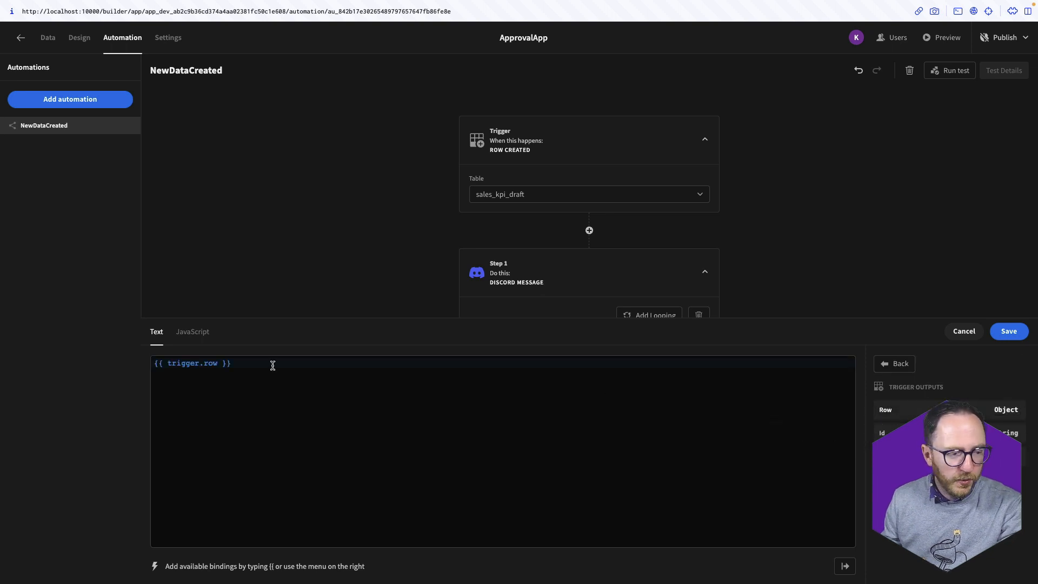
pyautogui.click(217, 363)
pyautogui.write('.')
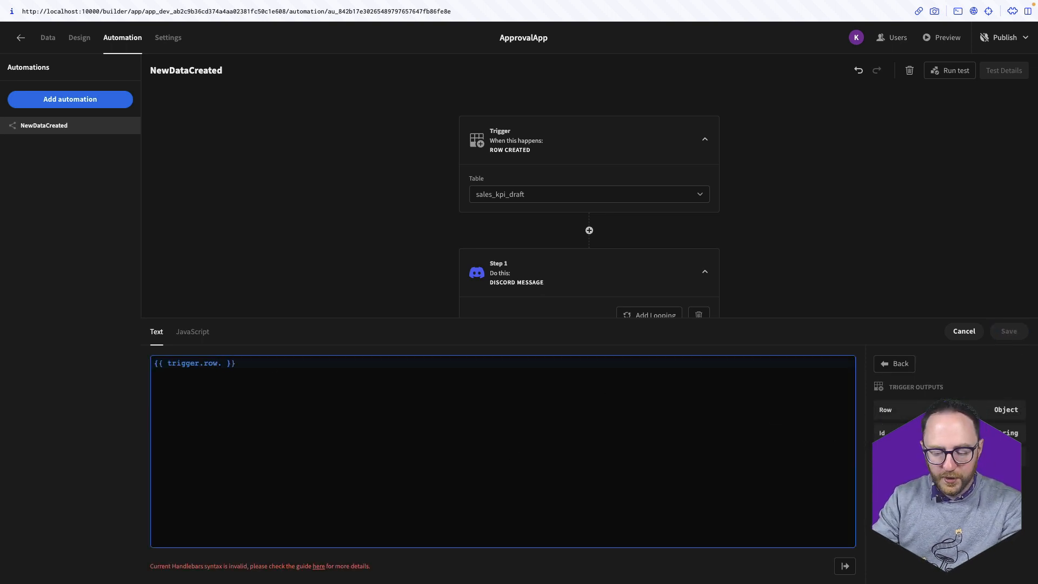
pyautogui.write('approver')
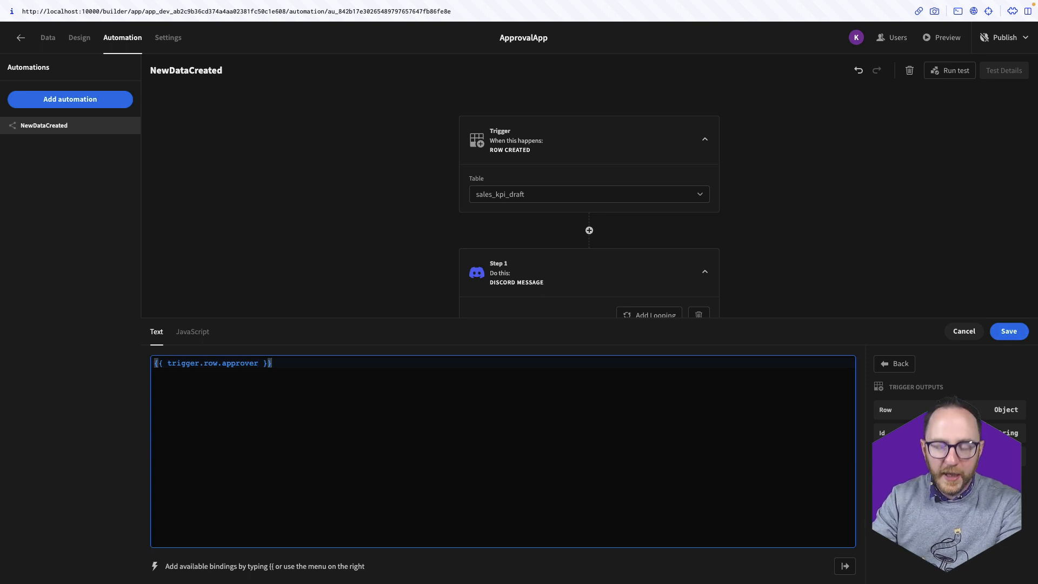
pyautogui.write(',you have a new')
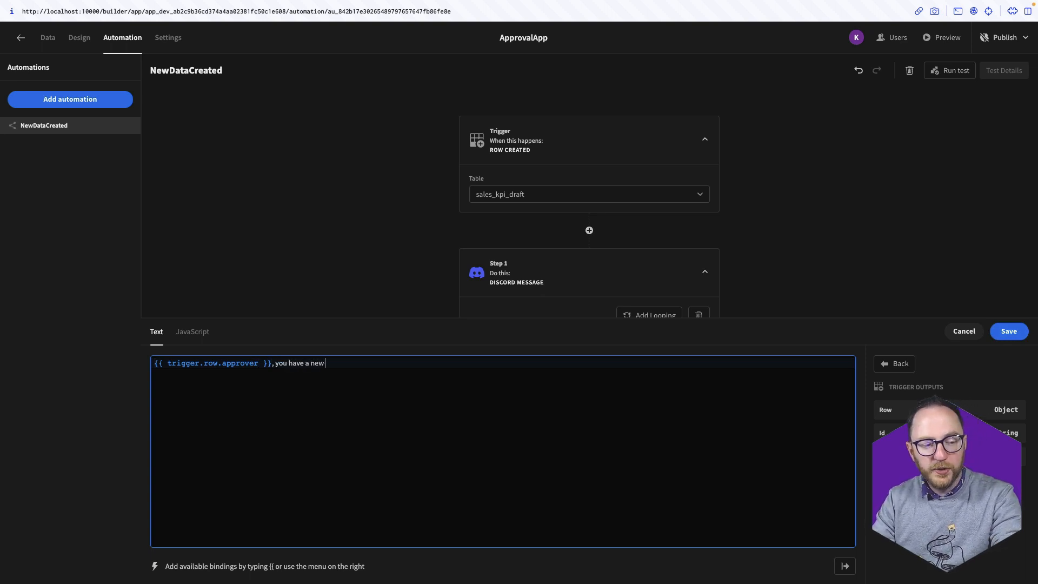
pyautogui.write(' record to cgh')
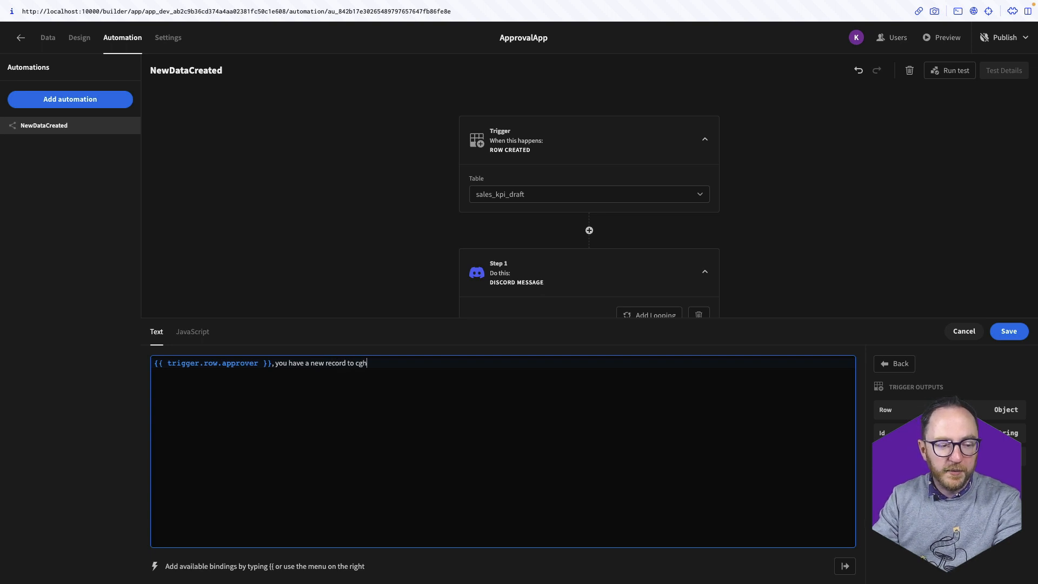
pyautogui.press('BackSpace')
pyautogui.press('BackSpace')
pyautogui.write('heck and approve. Check')
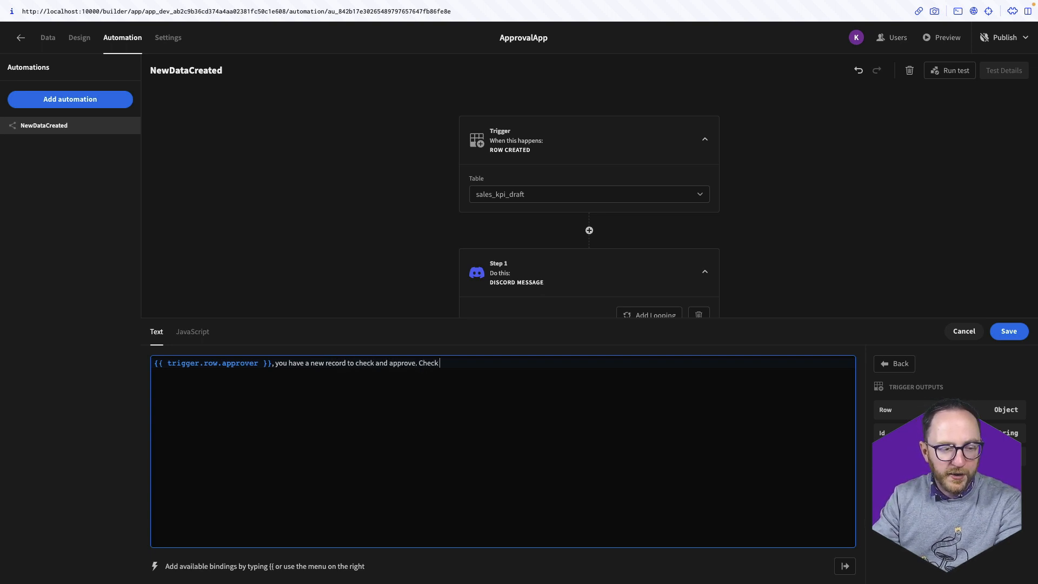
pyautogui.write(' it out here')
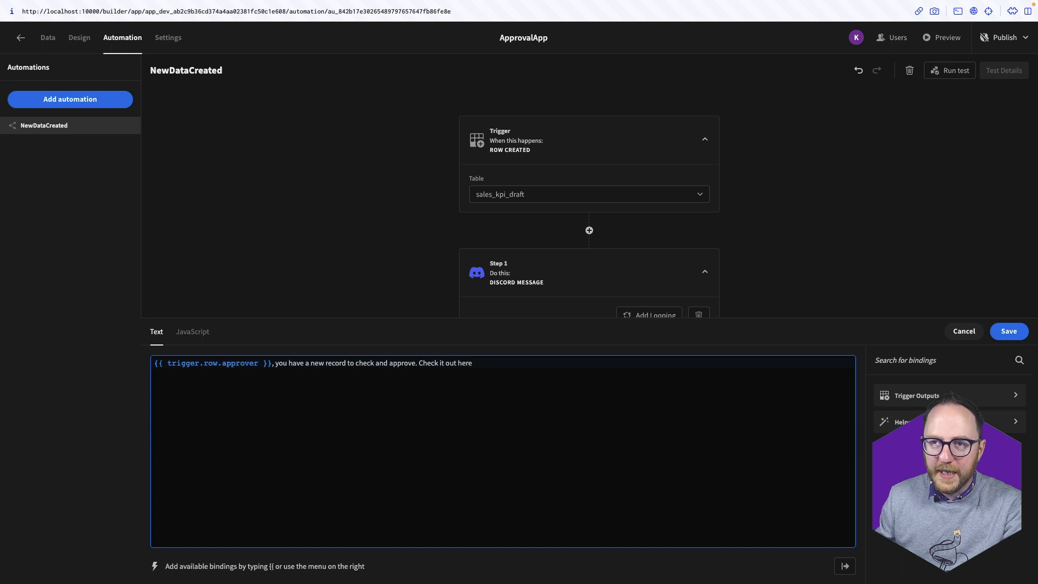
pyautogui.press('super+Tab')
pyautogui.click(1008, 331)
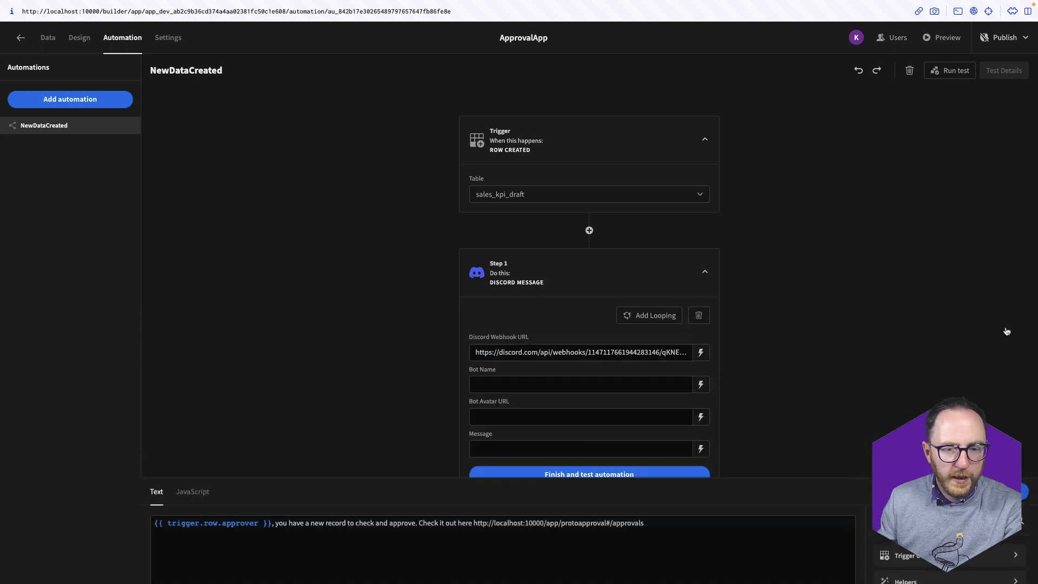
# Test the automation with a sales_kpi_draft row assigned to the approver user, then show the desktop overview
pyautogui.click(584, 473)
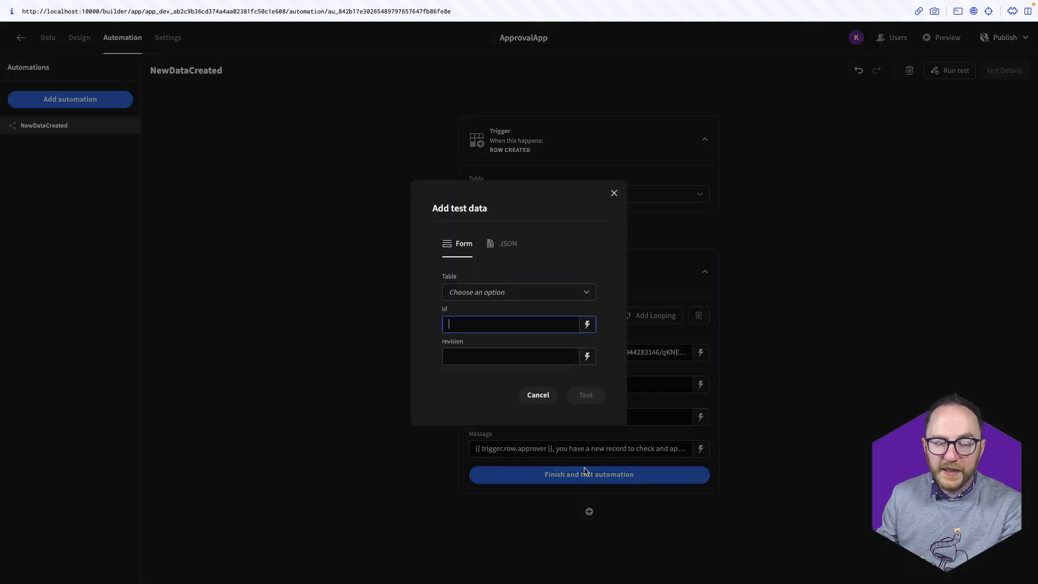
pyautogui.click(535, 292)
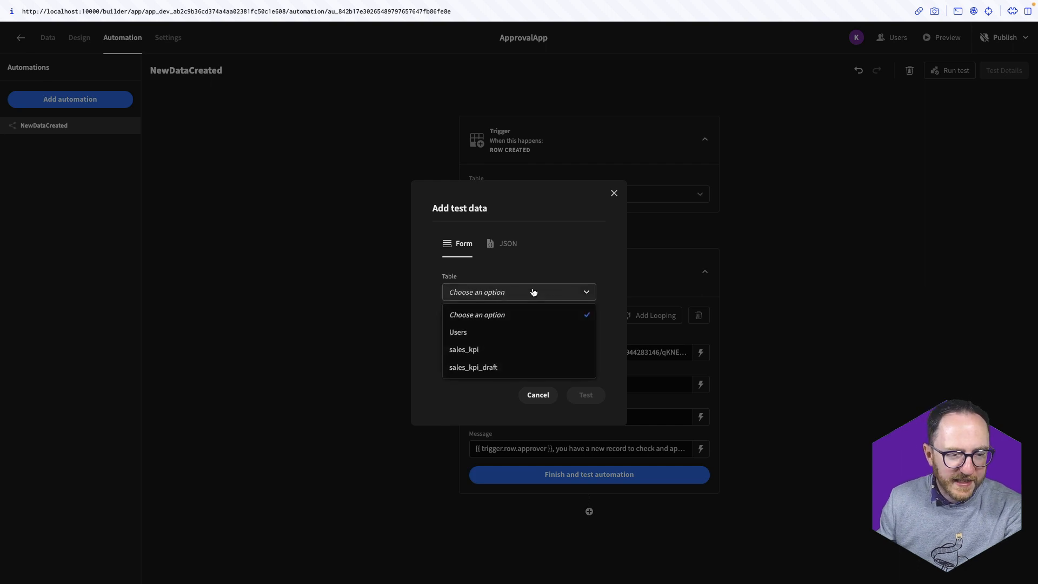
pyautogui.click(470, 369)
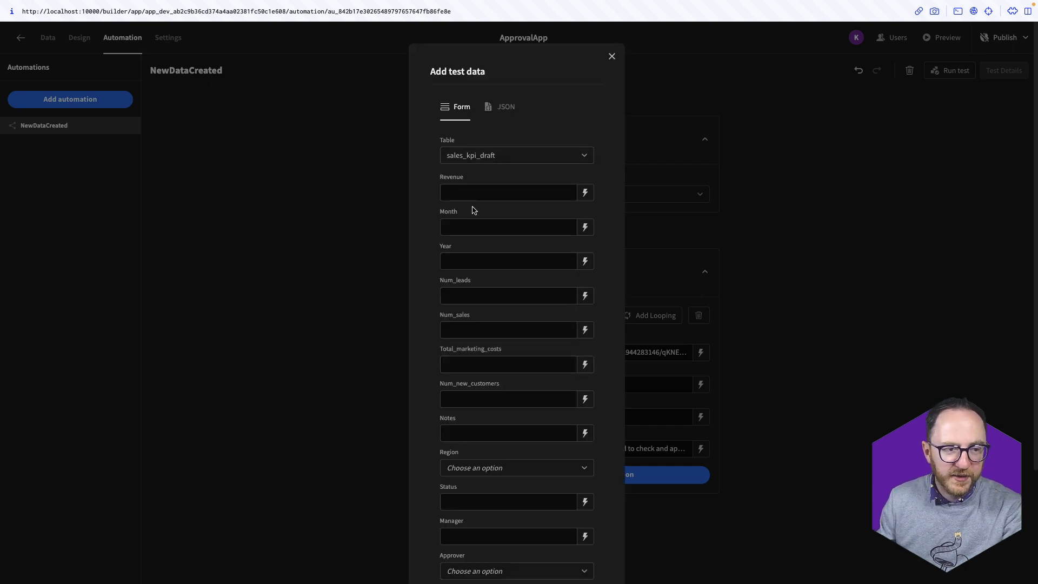
pyautogui.scroll(-5, 484, 379)
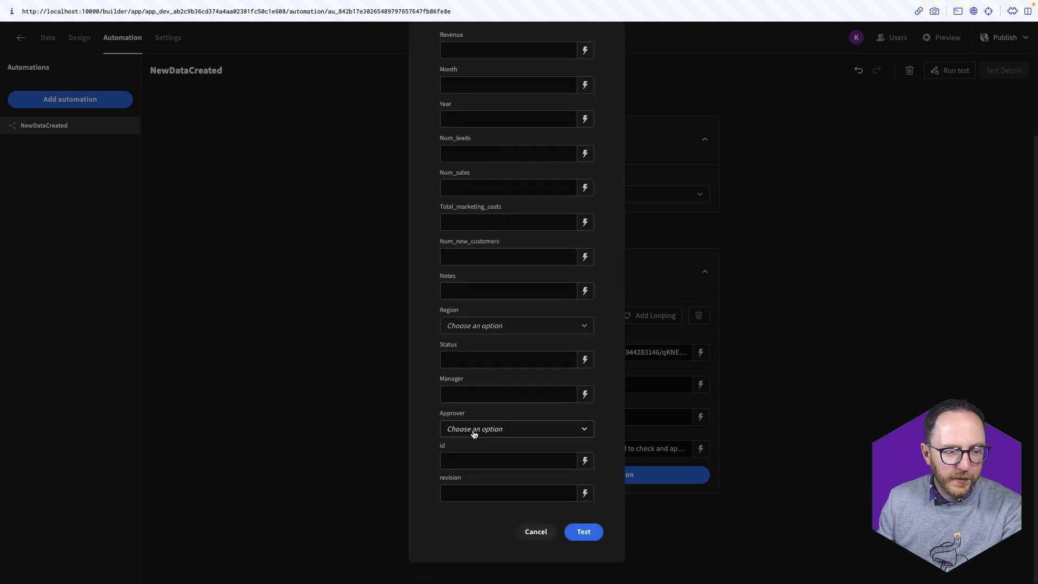
pyautogui.click(476, 430)
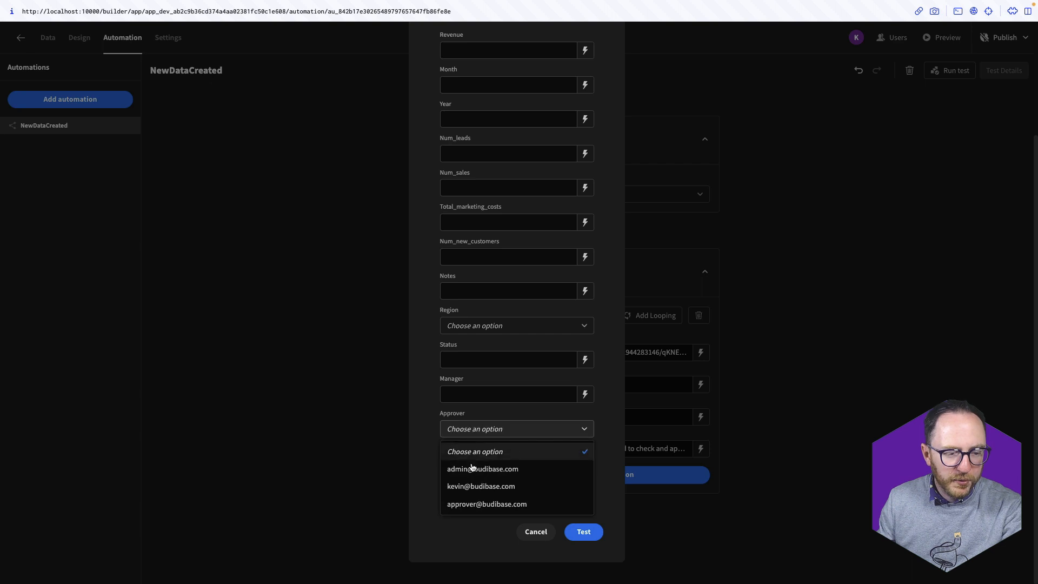
pyautogui.click(468, 506)
pyautogui.click(583, 532)
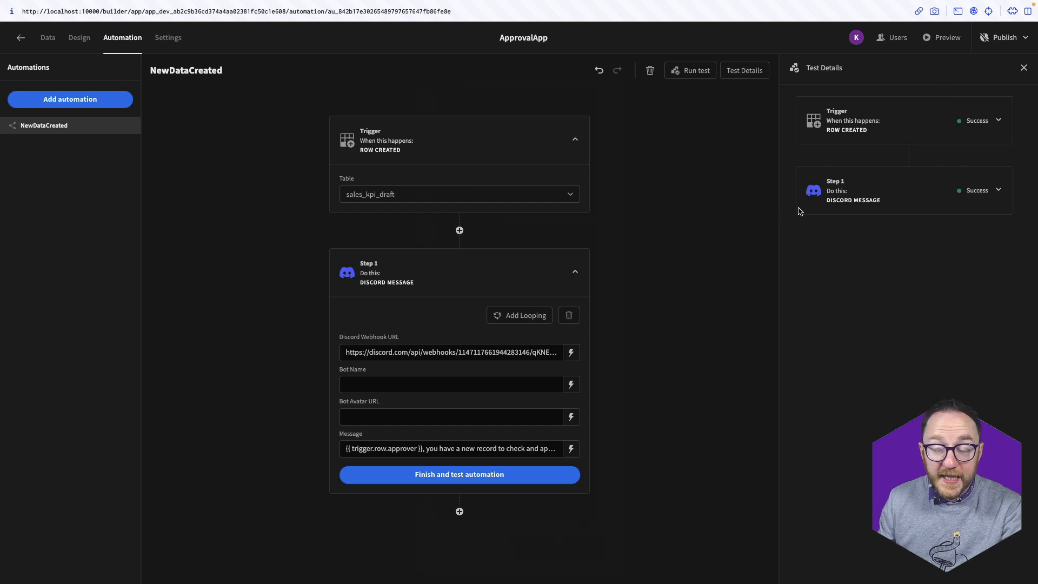
pyautogui.hotkey('ctrl', 'Up')
pyautogui.hotkey('ctrl', 'Up')
pyautogui.hotkey('ctrl', 'Up')
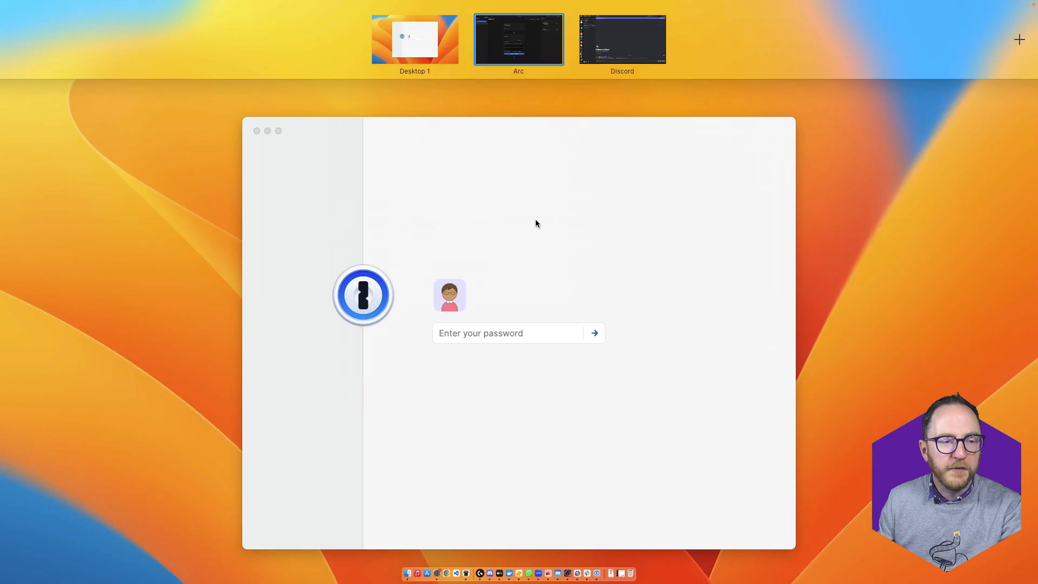
pyautogui.click(652, 61)
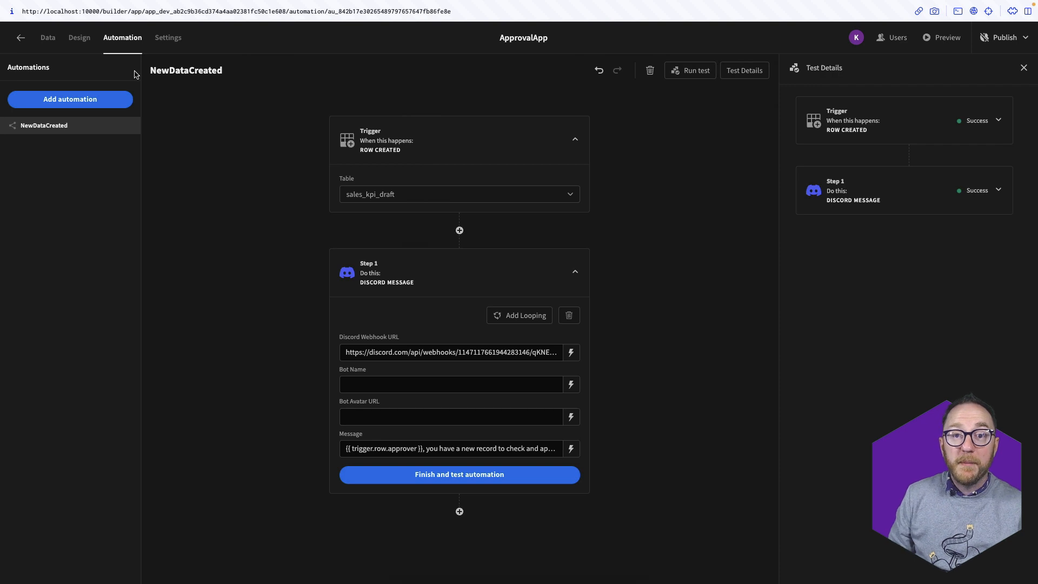
# From the Design section, add a new /approval screen with Basic access
pyautogui.click(79, 37)
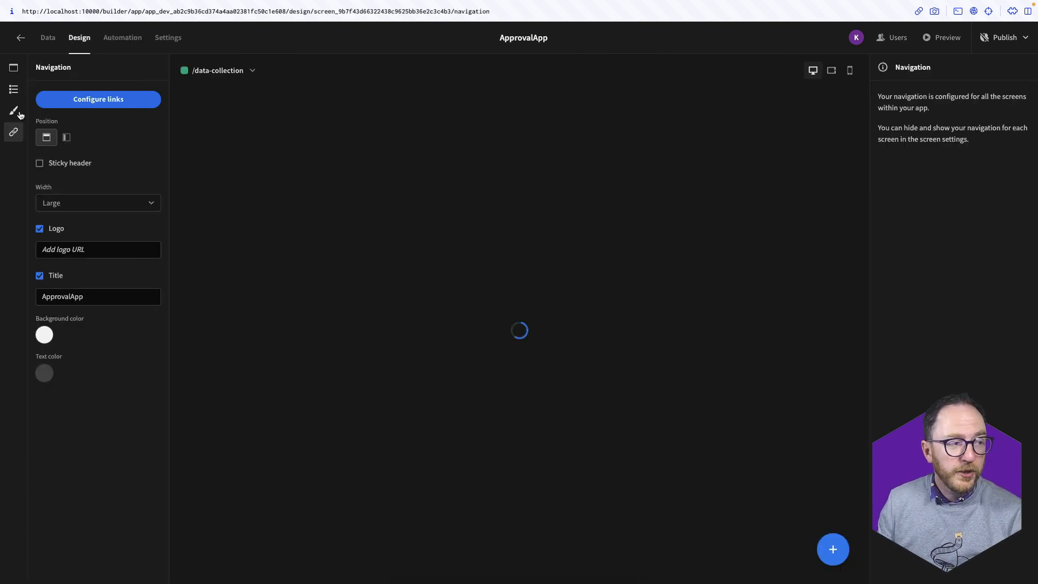
pyautogui.click(13, 93)
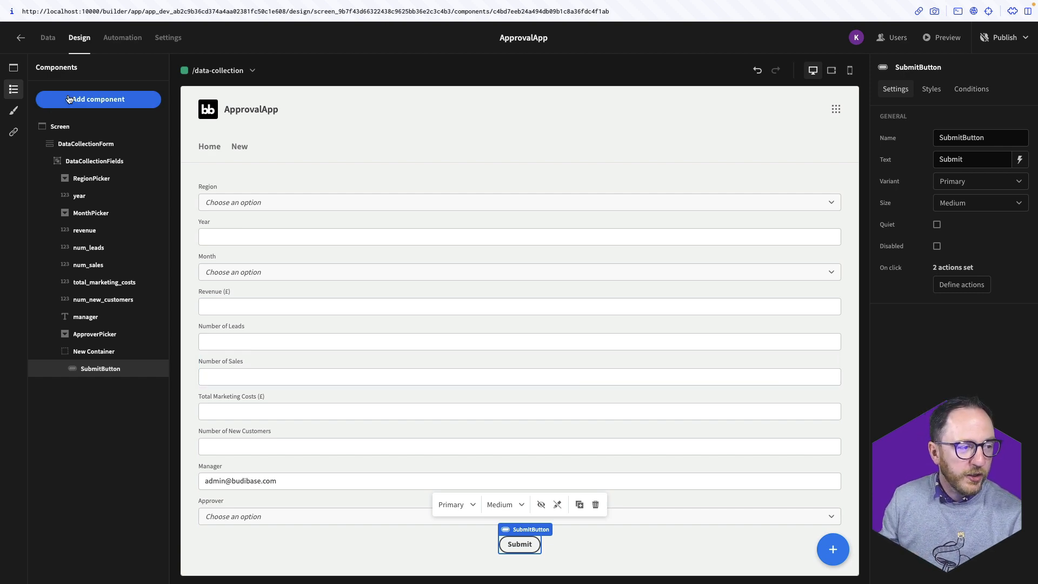
pyautogui.click(9, 69)
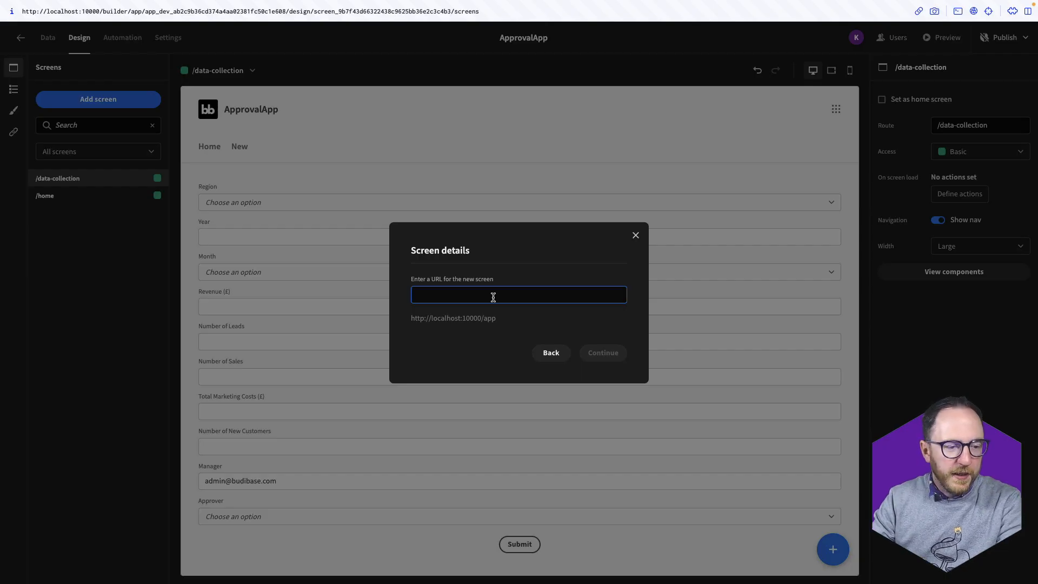
pyautogui.write('/approval')
pyautogui.press('Return')
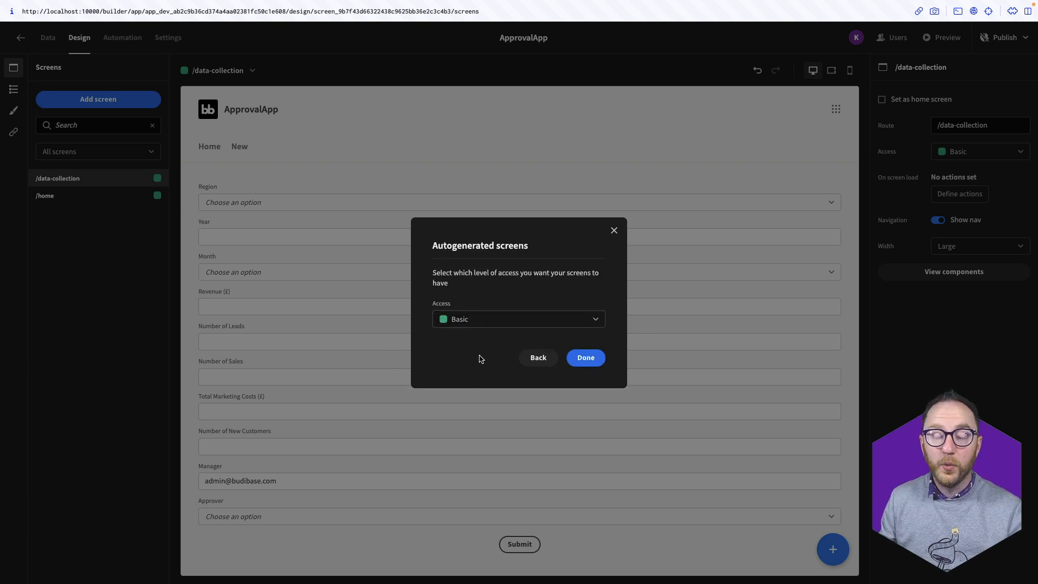
pyautogui.click(487, 325)
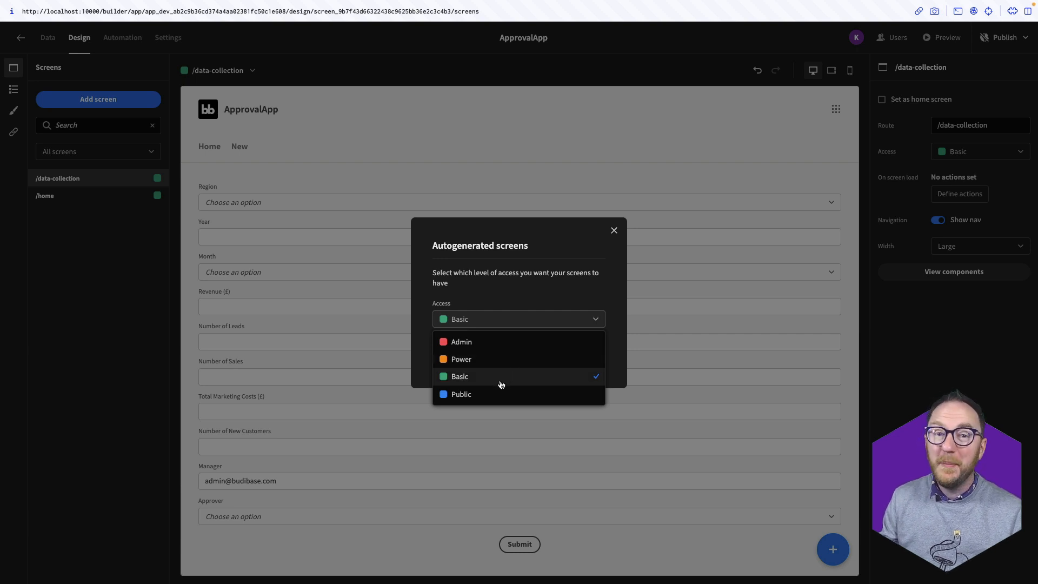
pyautogui.click(456, 378)
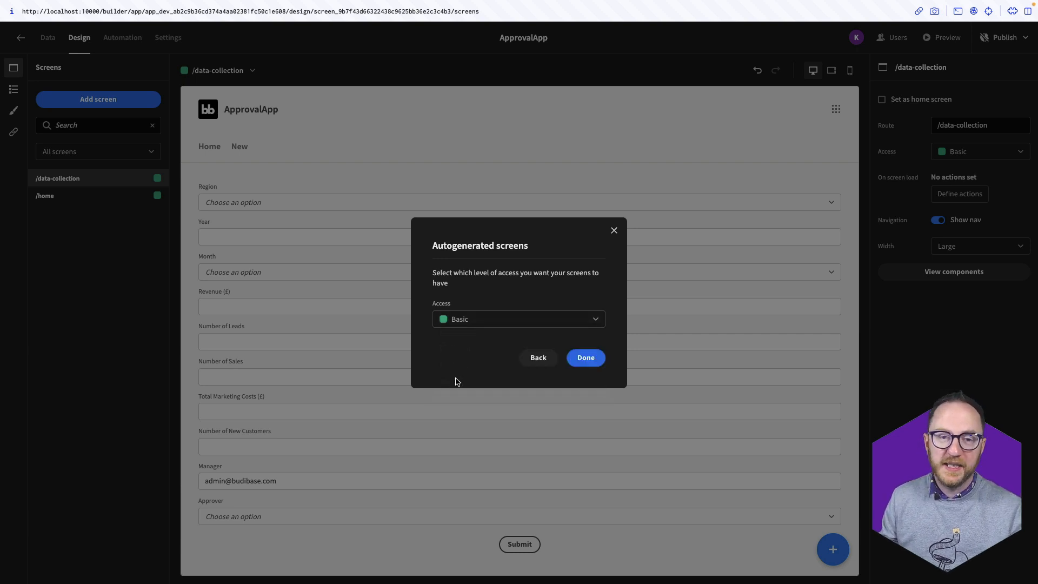
pyautogui.click(594, 359)
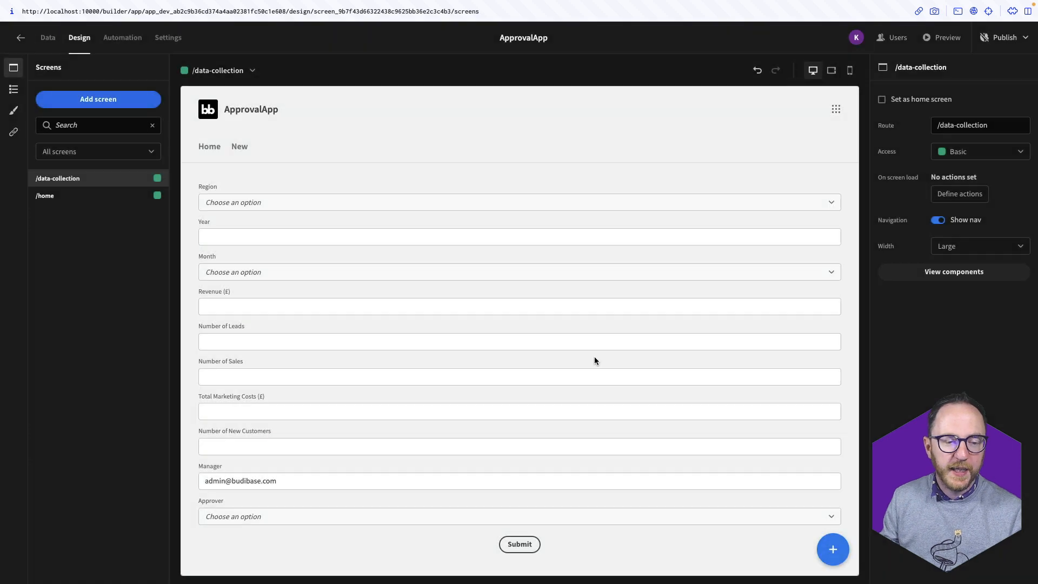
# Add a table block to the empty screen showing sales_kpi_draft data
pyautogui.click(547, 391)
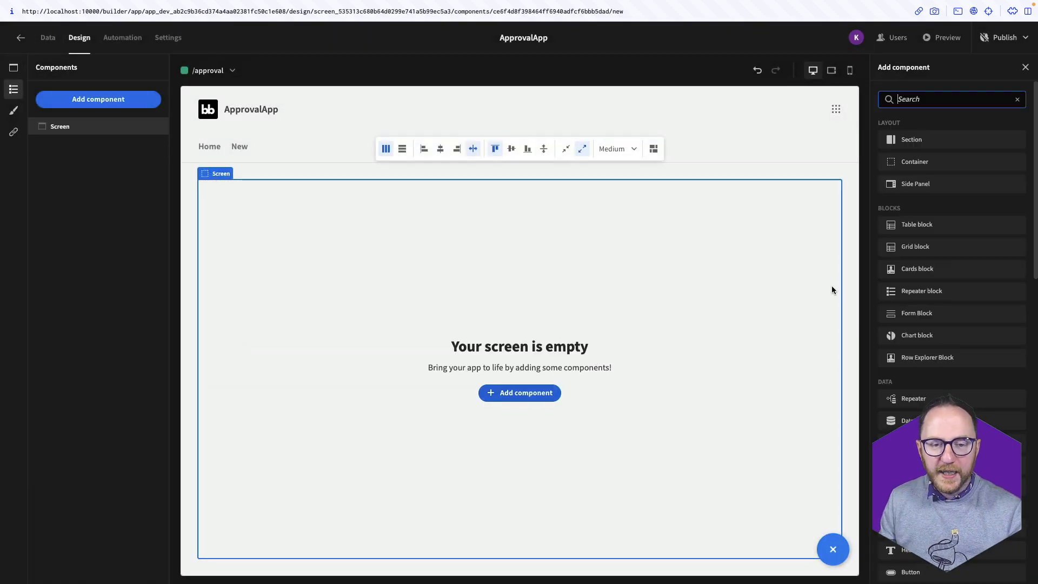
pyautogui.click(955, 226)
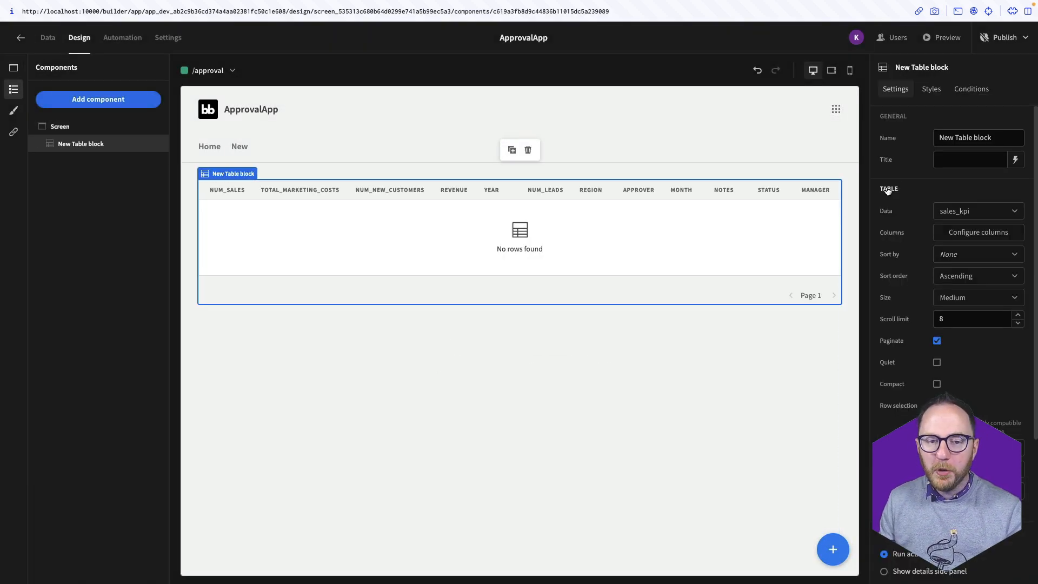
pyautogui.click(958, 212)
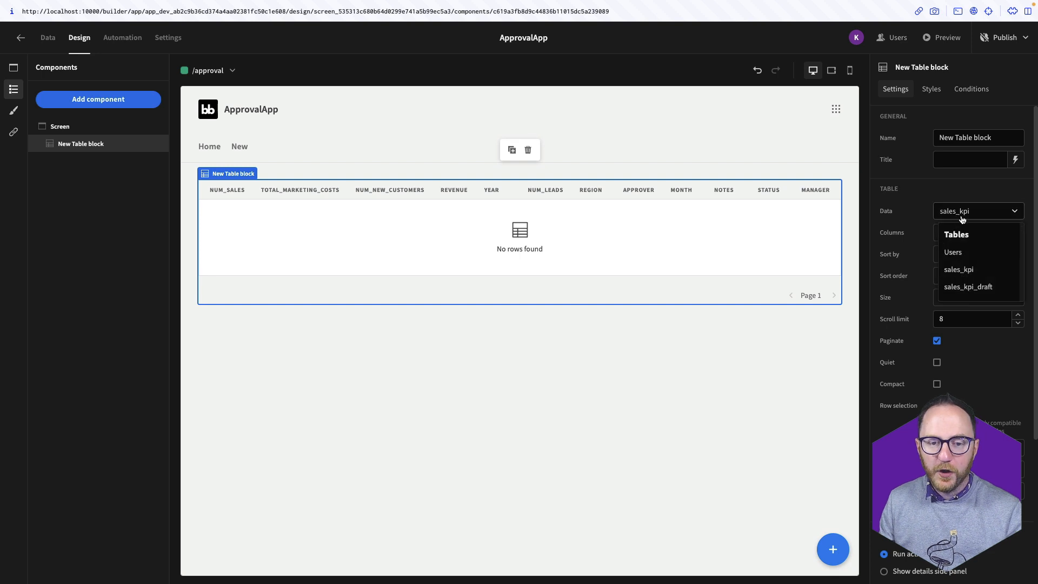
pyautogui.click(968, 287)
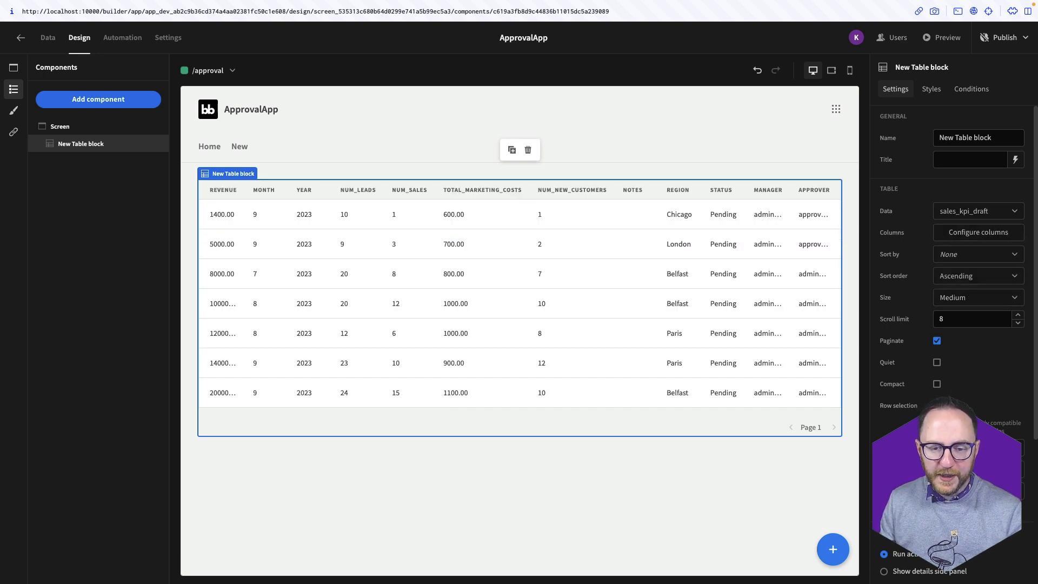
# Add a table filter where status equals Pending
pyautogui.click(974, 448)
pyautogui.click(283, 401)
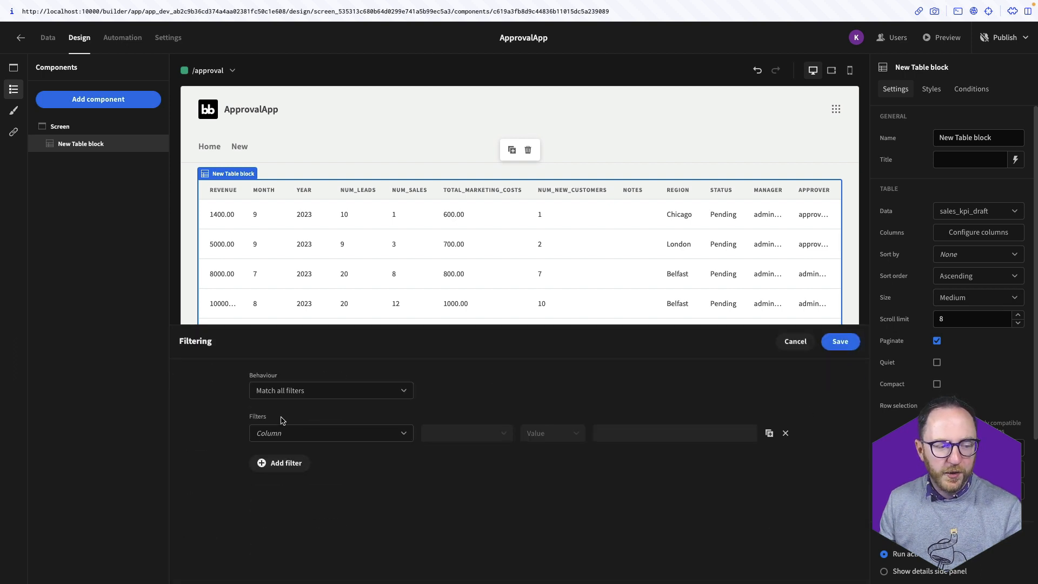
pyautogui.click(288, 433)
pyautogui.scroll(-4, 296, 476)
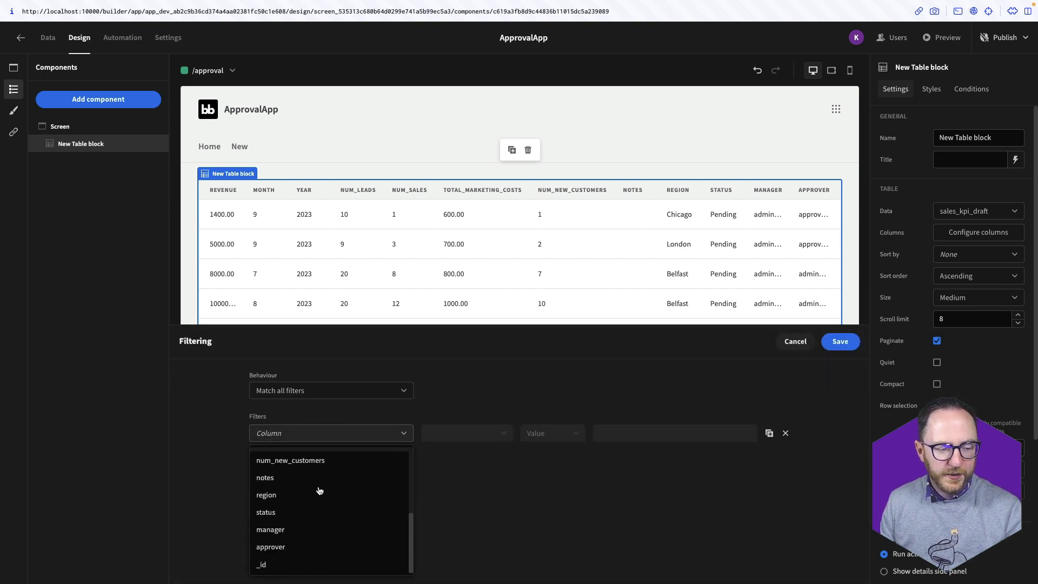
pyautogui.click(300, 512)
pyautogui.click(642, 432)
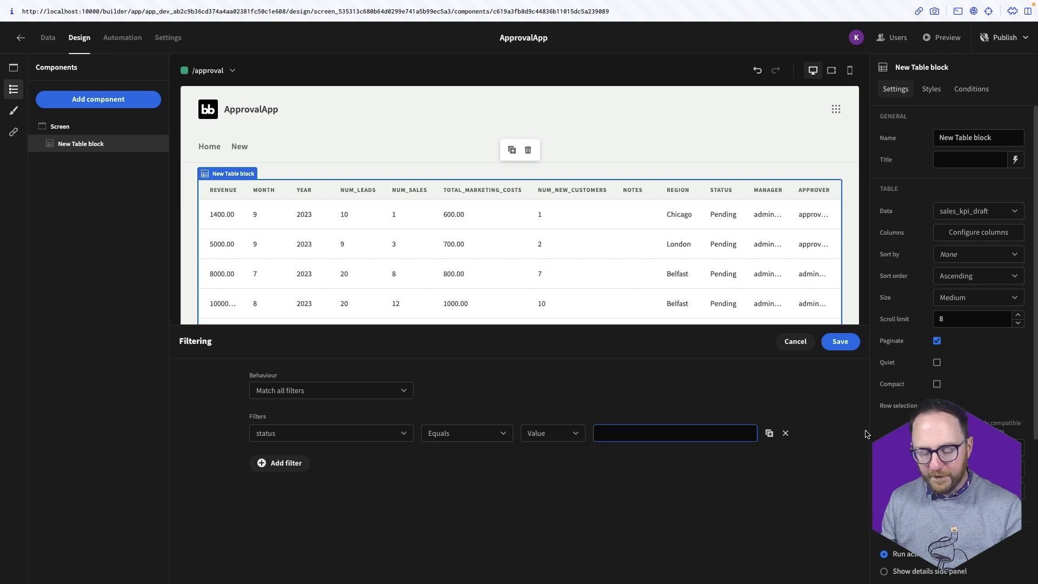
pyautogui.write('Pending')
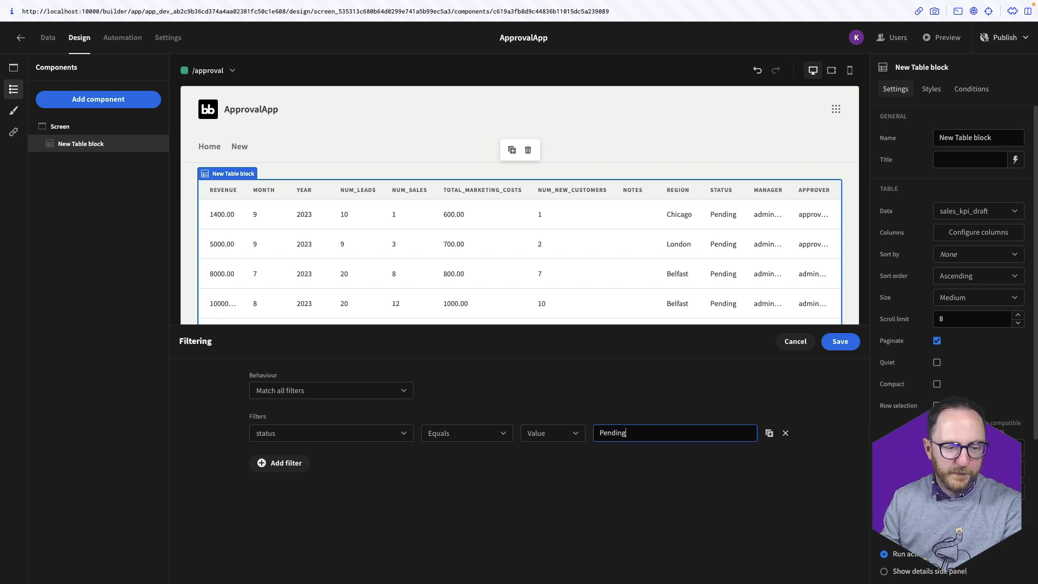
pyautogui.click(841, 341)
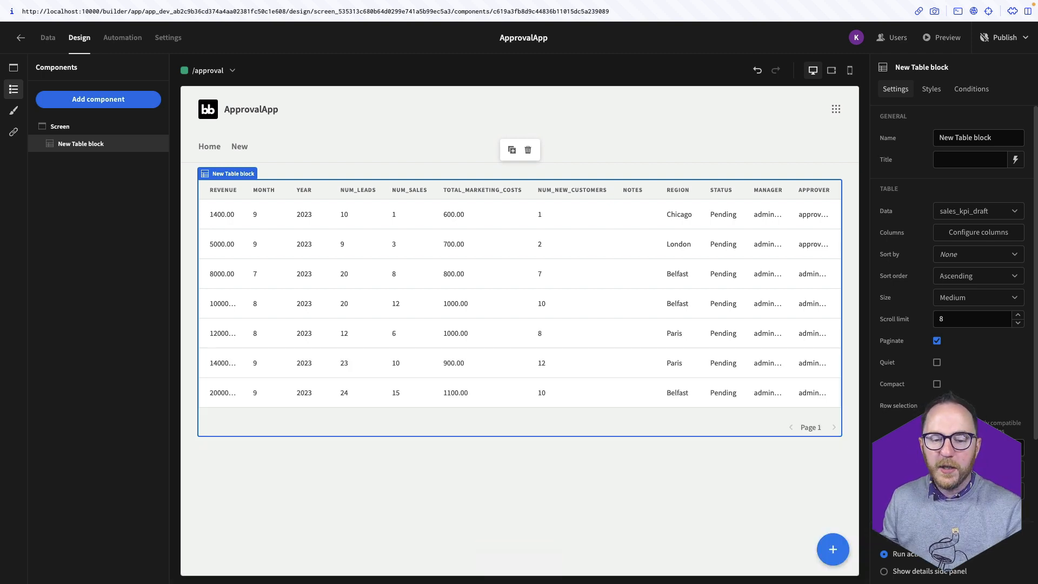
# Add a second filter binding approver to {{ Current User.email }} and save both filters
pyautogui.click(979, 448)
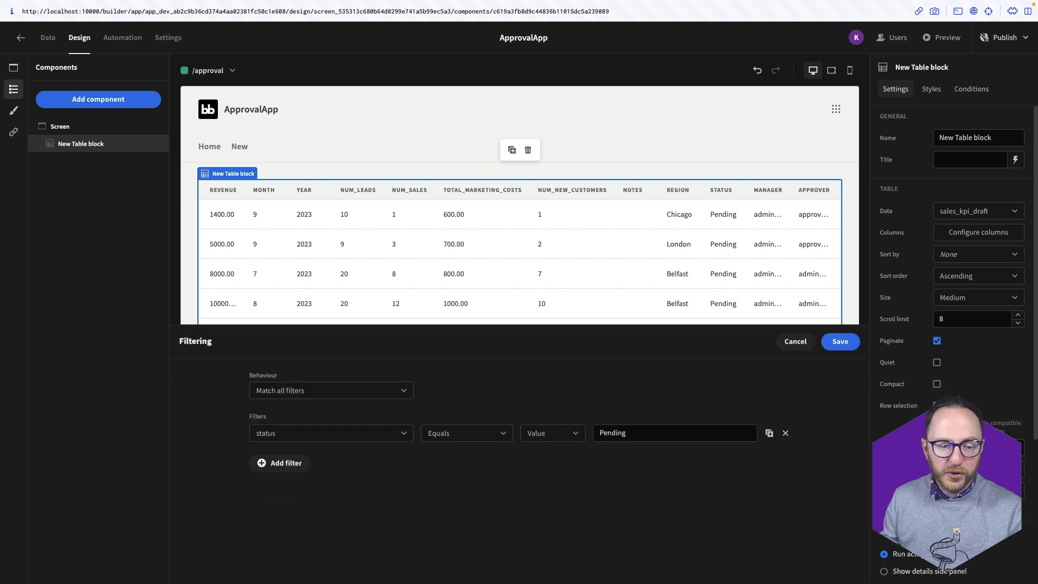
pyautogui.click(307, 463)
pyautogui.click(294, 455)
pyautogui.scroll(-5, 308, 531)
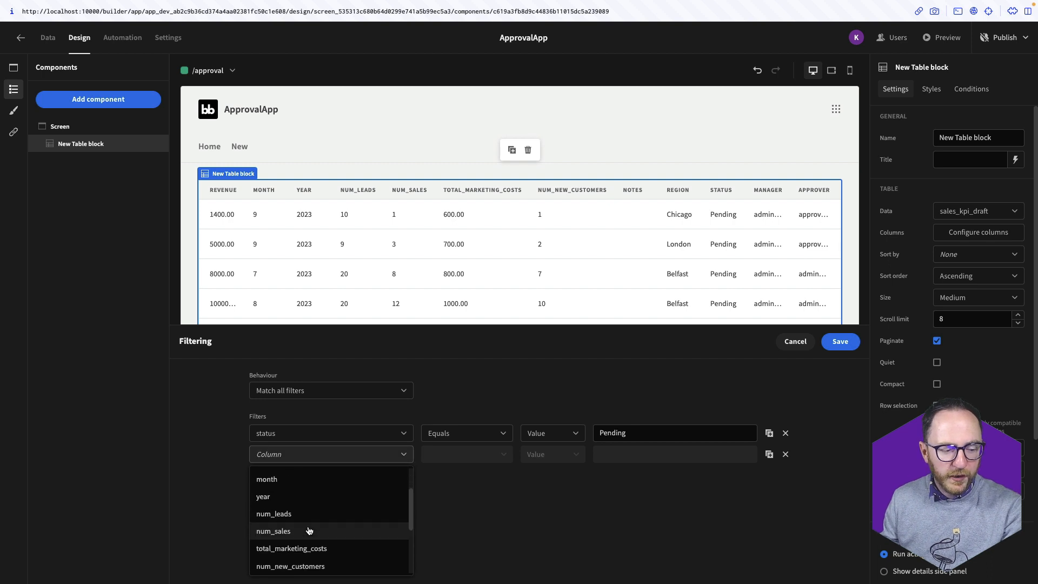
pyautogui.click(303, 564)
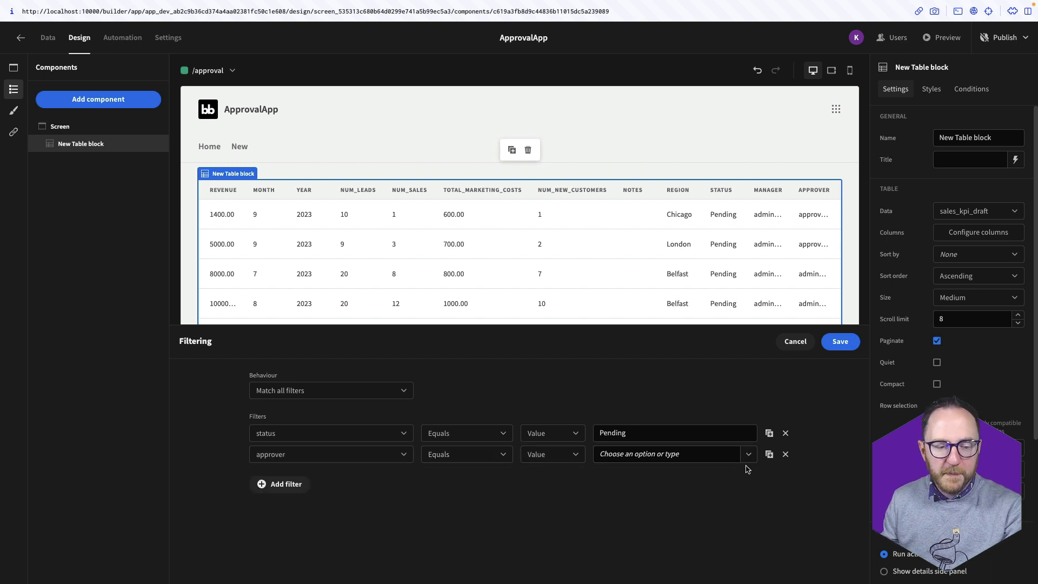
pyautogui.click(551, 455)
pyautogui.click(541, 494)
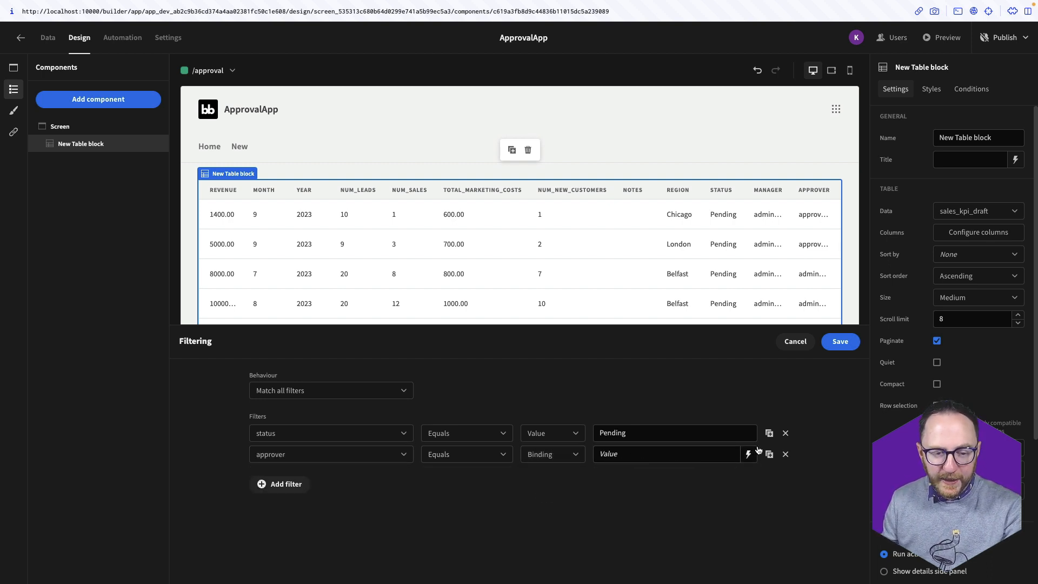
pyautogui.click(753, 454)
pyautogui.click(757, 425)
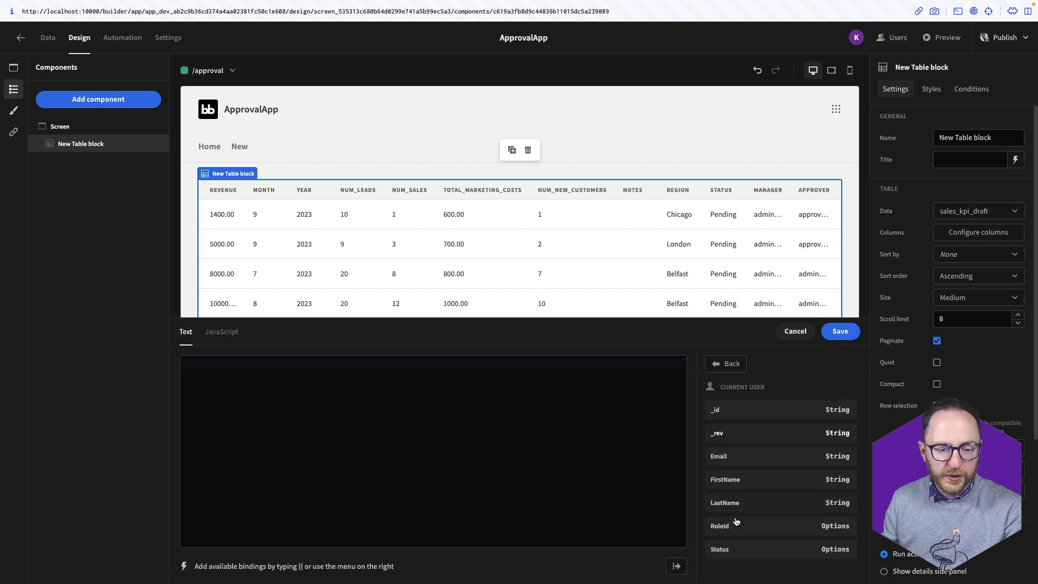
pyautogui.click(746, 460)
pyautogui.click(840, 331)
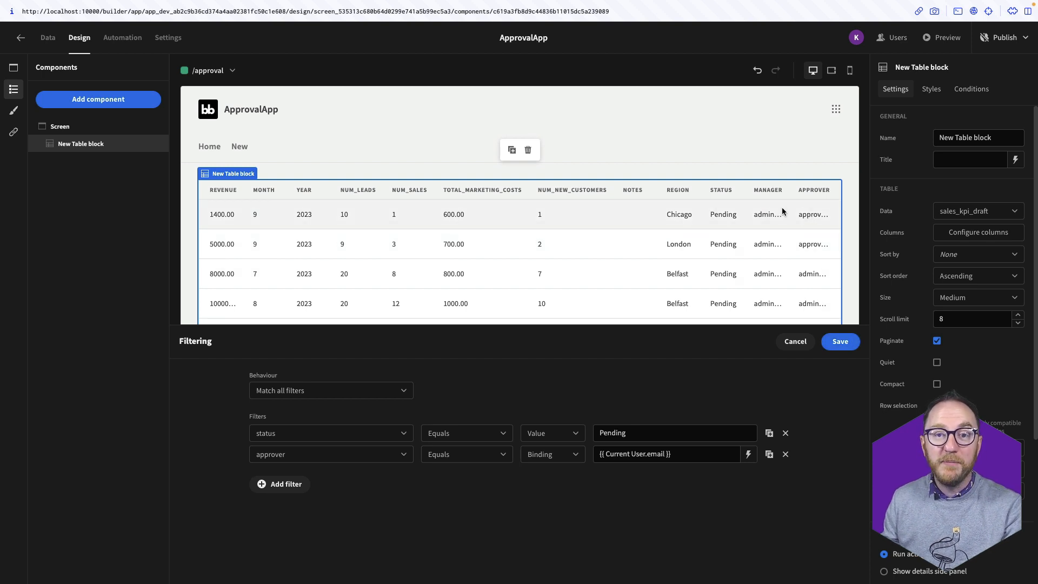
pyautogui.click(839, 347)
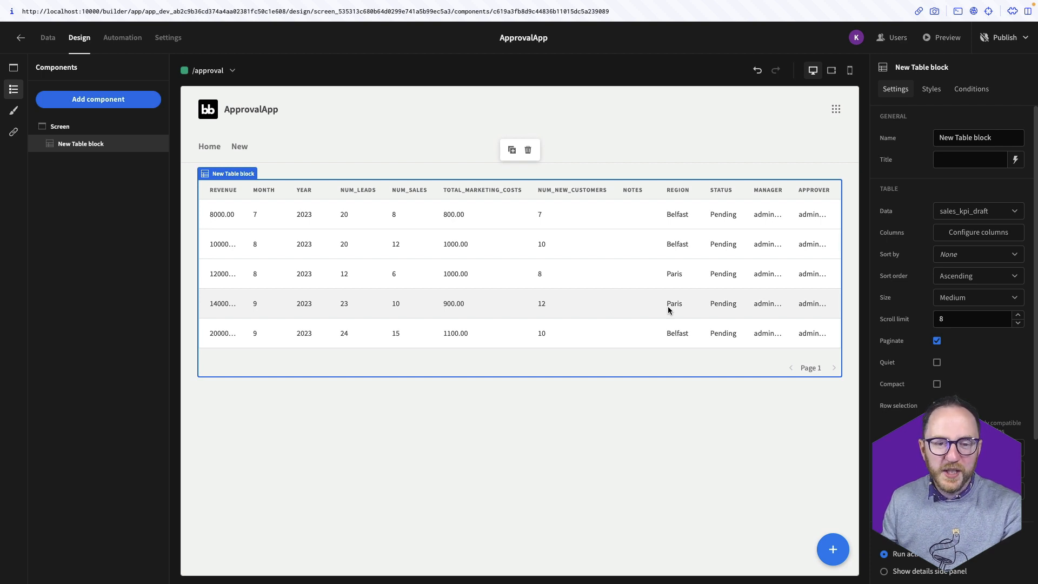
# Add all columns, move region to the front, remove num_leads and other unwanted columns, and save
pyautogui.click(940, 234)
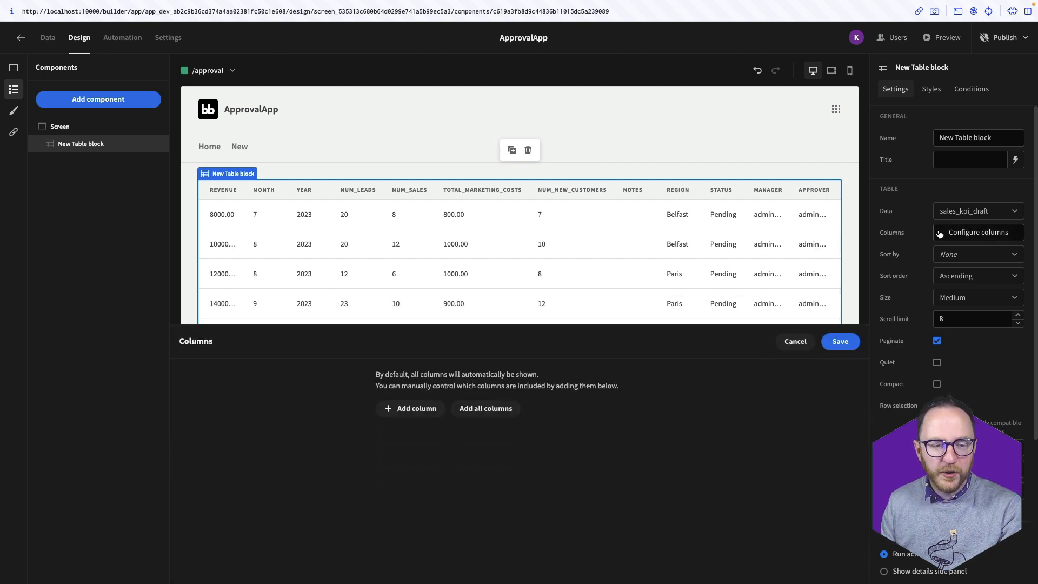
pyautogui.click(500, 413)
pyautogui.scroll(-2, 474, 464)
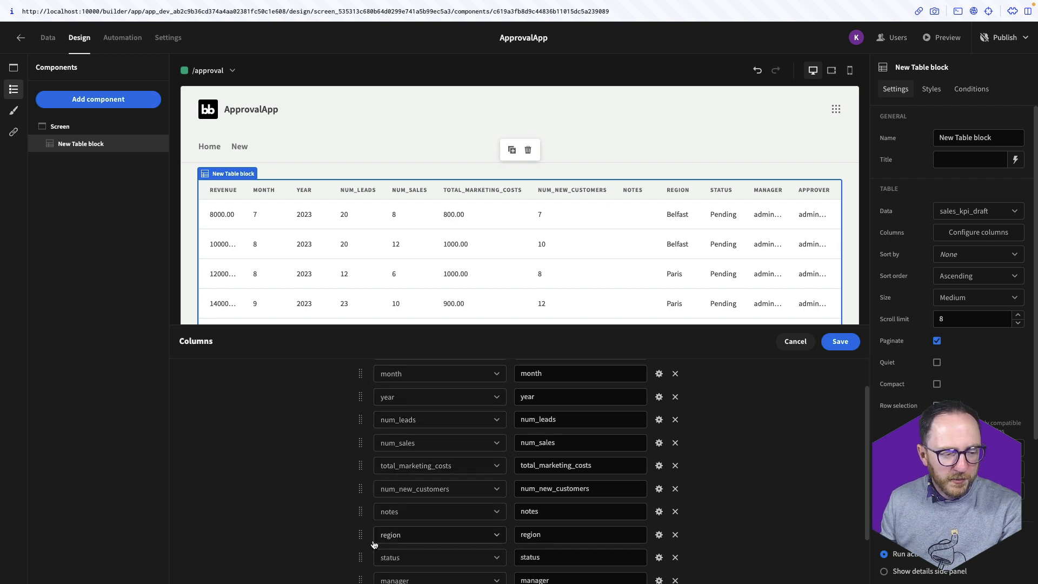
pyautogui.moveTo(361, 534); pyautogui.dragTo(366, 454)
pyautogui.scroll(-1, 717, 510)
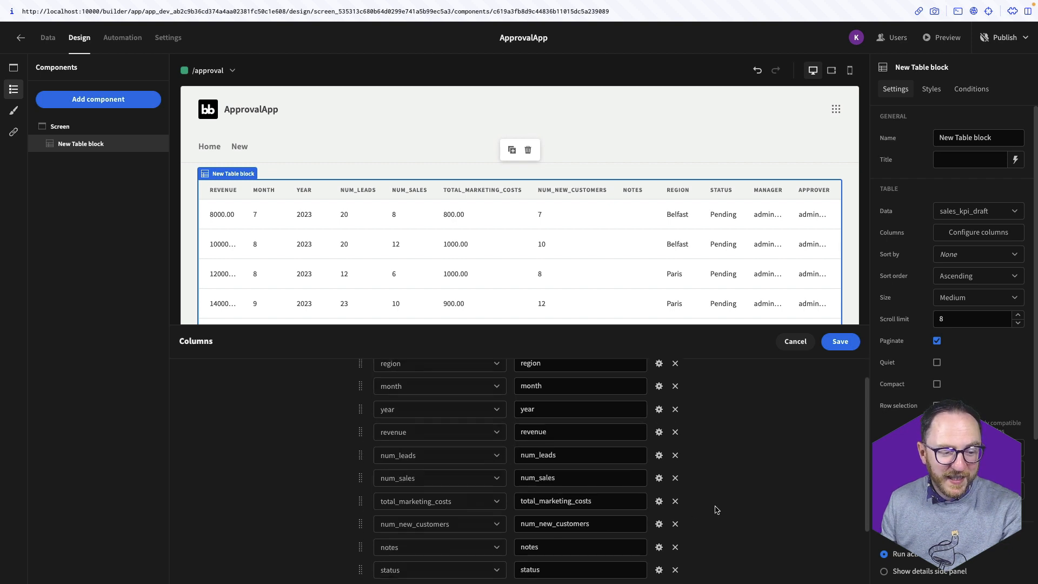
pyautogui.click(677, 457)
pyautogui.click(677, 456)
pyautogui.click(677, 456)
pyautogui.click(677, 456)
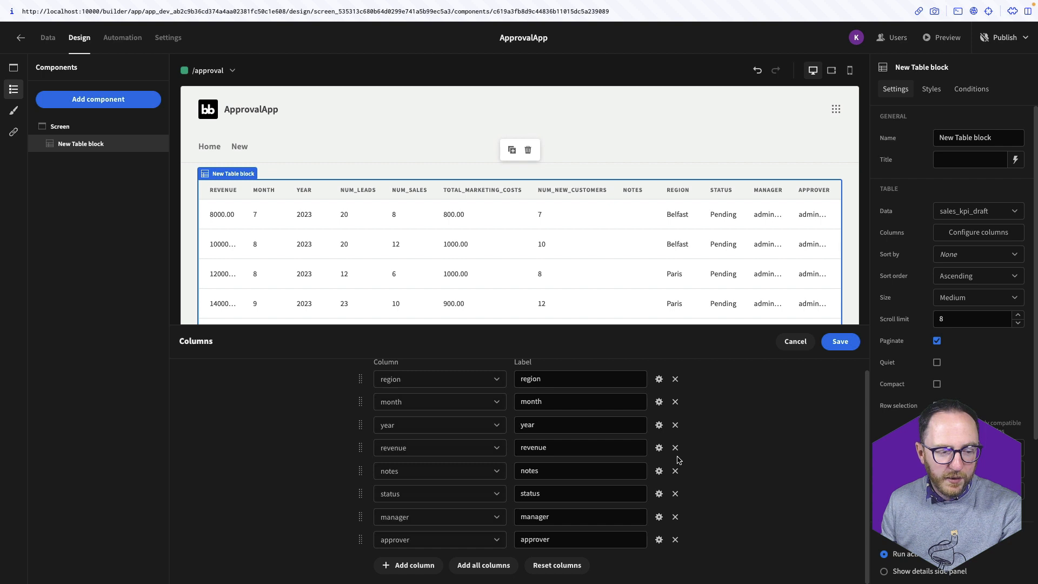
pyautogui.click(675, 471)
pyautogui.click(675, 470)
pyautogui.click(675, 471)
pyautogui.click(675, 470)
pyautogui.click(841, 341)
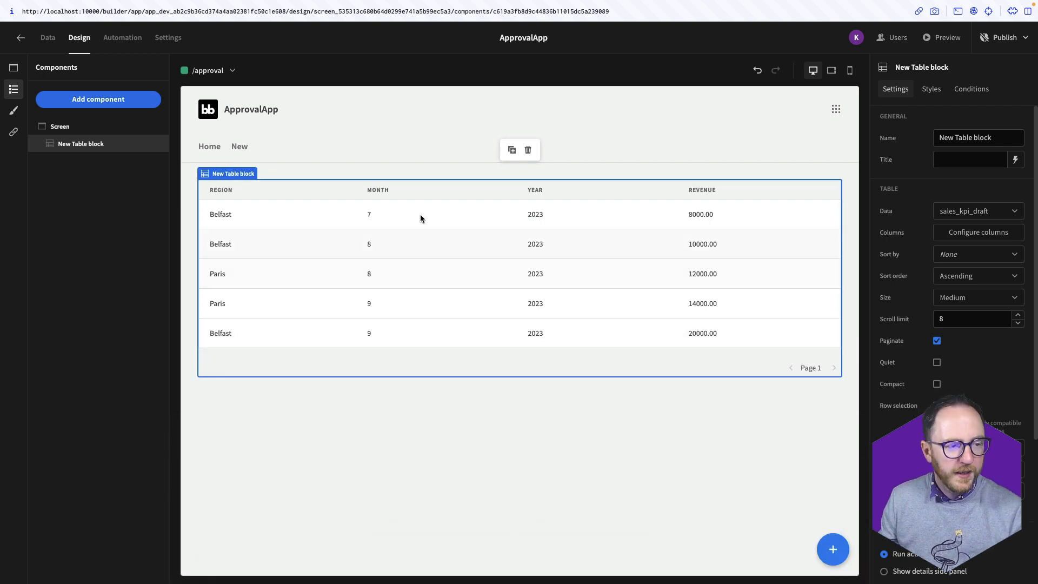
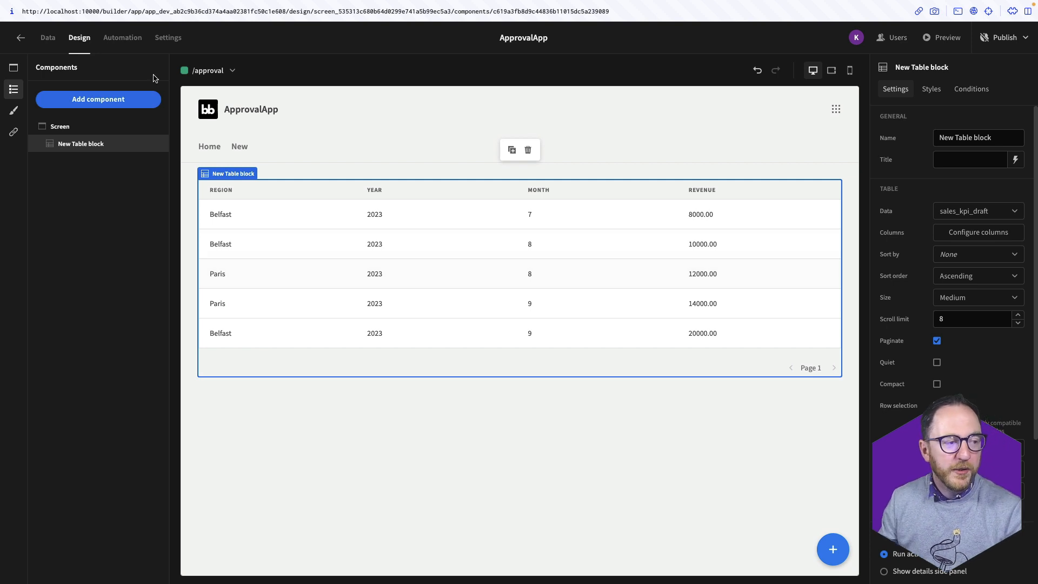
# Add a new form to the approval screen and move the sales table block inside it
pyautogui.click(128, 99)
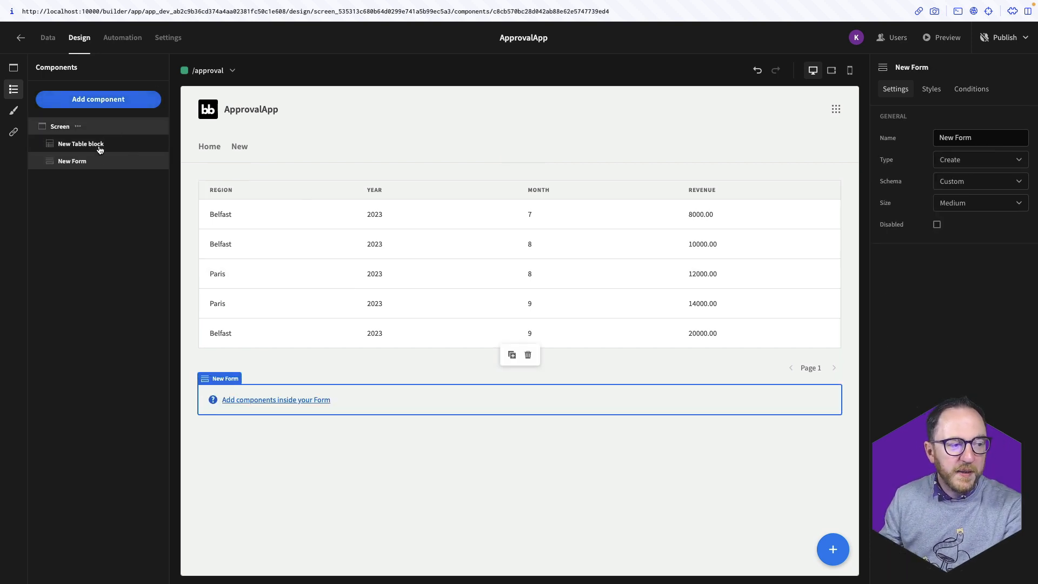
pyautogui.click(86, 145)
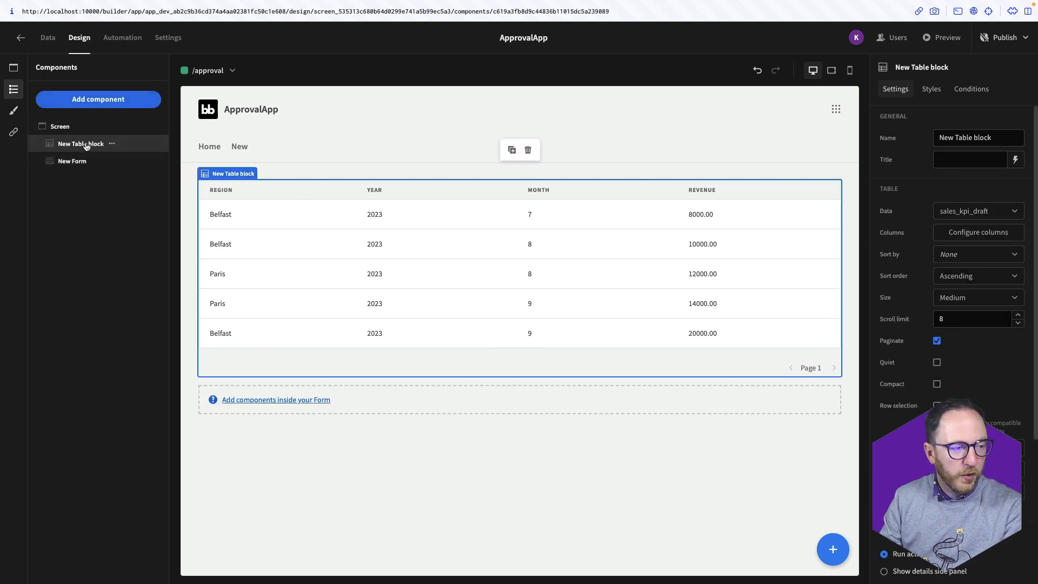
pyautogui.moveTo(86, 146); pyautogui.dragTo(67, 149)
pyautogui.click(66, 145)
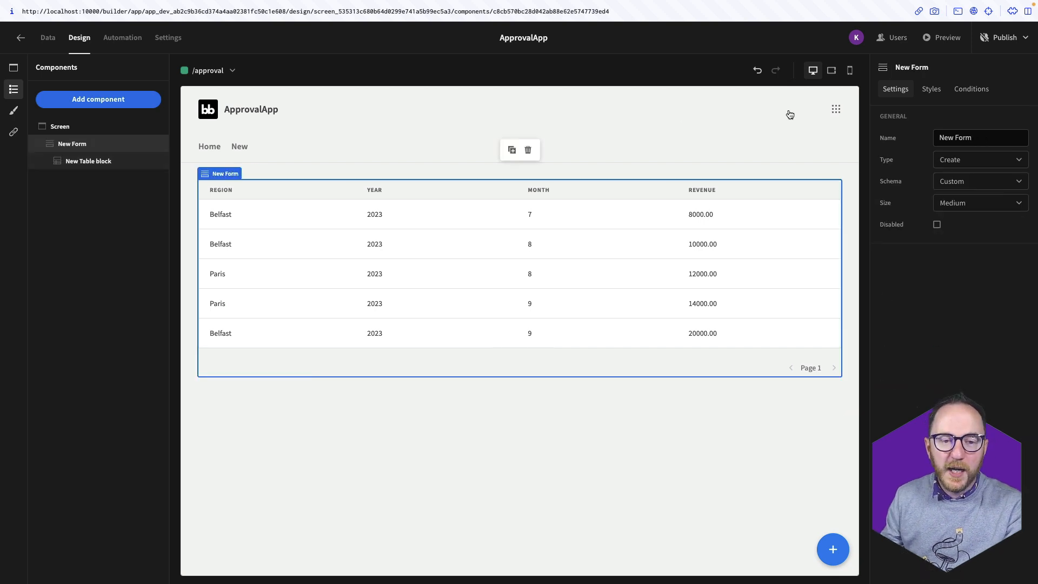
# Rename the form to Update Form, with type Update and schema sales_kpi_draft
pyautogui.doubleClick(938, 137)
pyautogui.write('Update')
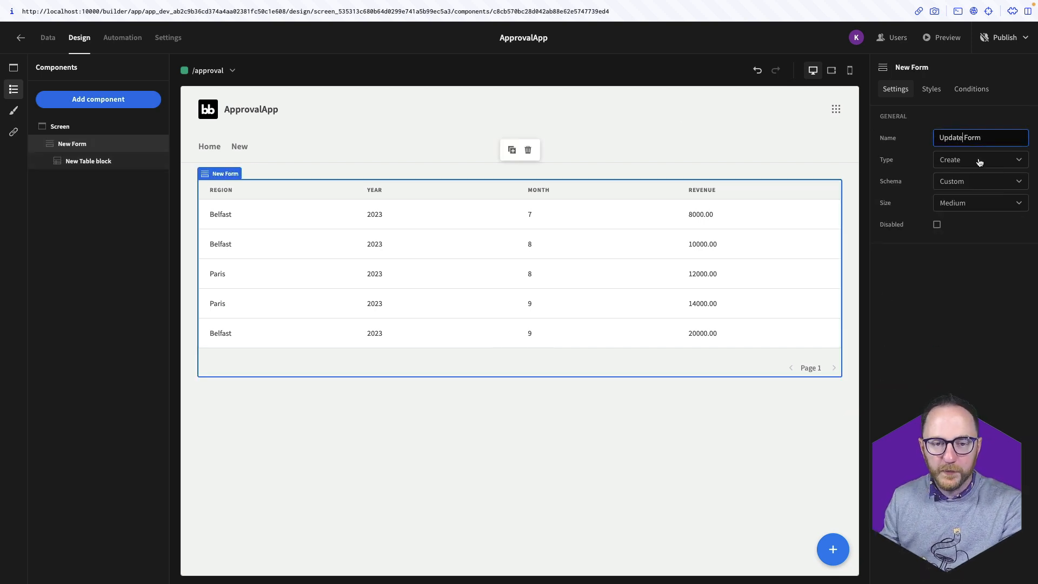
pyautogui.click(977, 159)
pyautogui.click(975, 200)
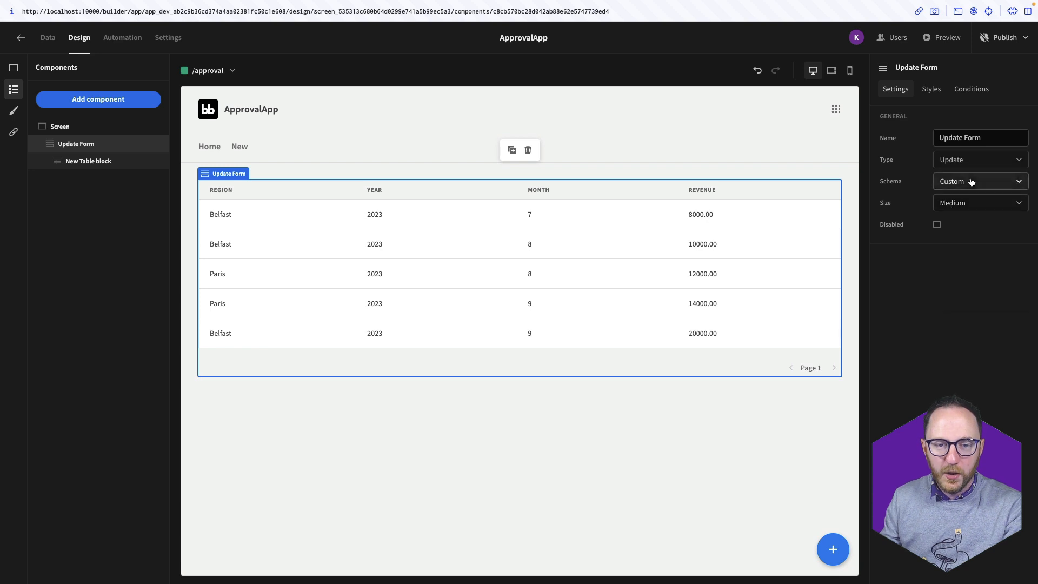
pyautogui.click(1005, 181)
pyautogui.click(970, 258)
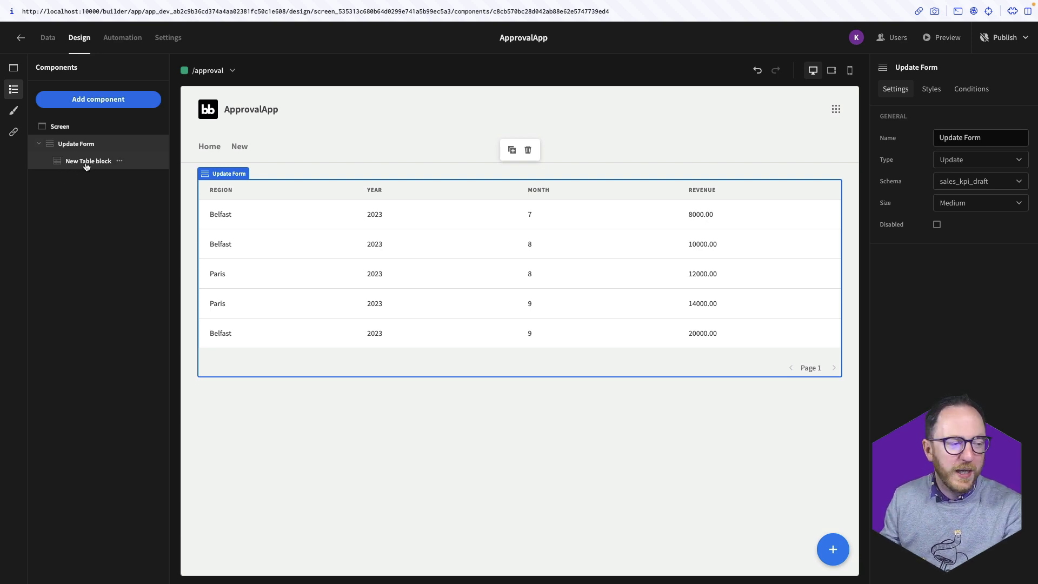
pyautogui.click(86, 162)
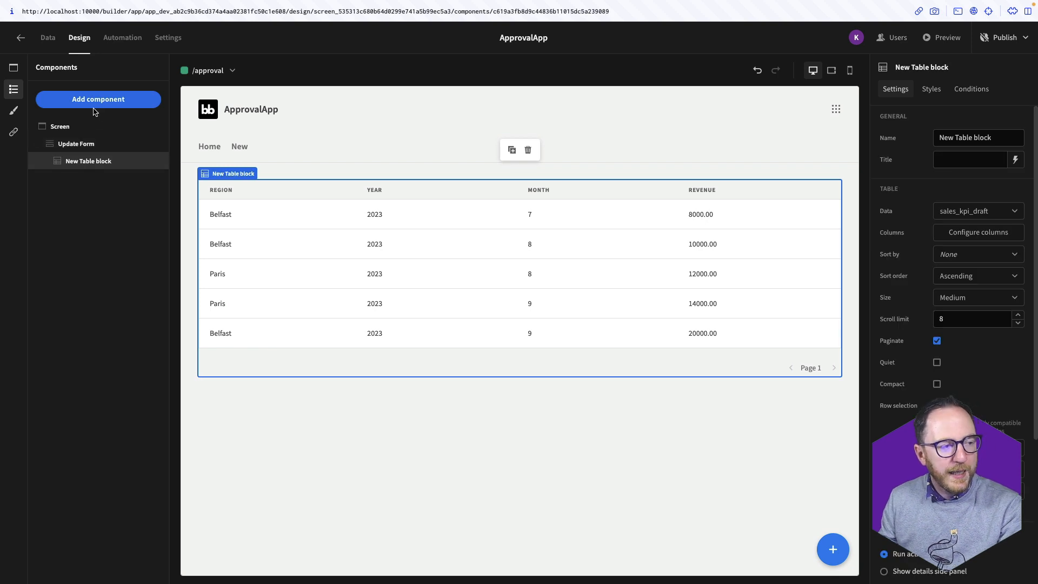
# Add a side panel named UpdateFormPanel to the form
pyautogui.click(833, 550)
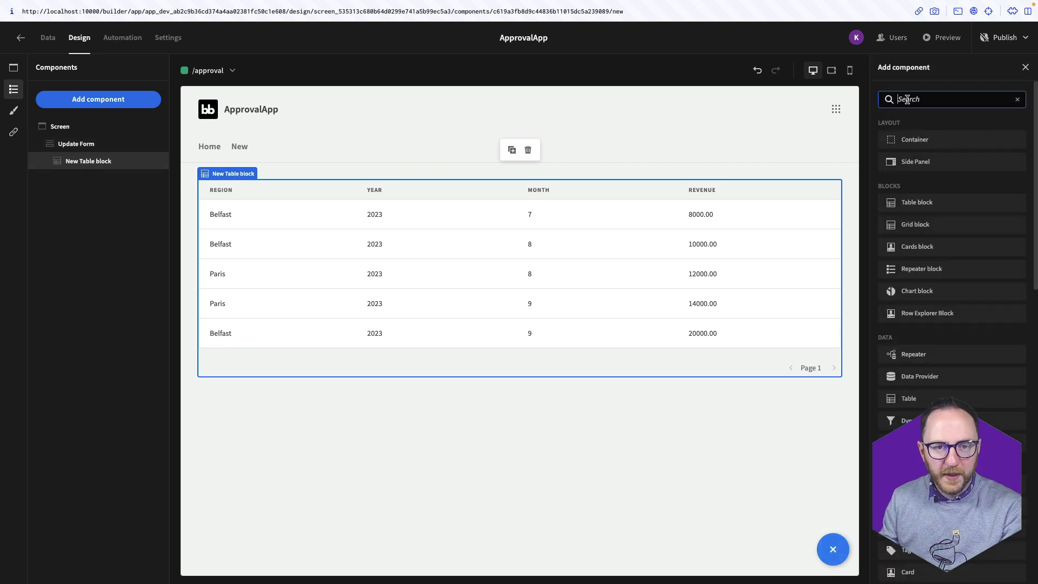
pyautogui.write('side')
pyautogui.click(916, 140)
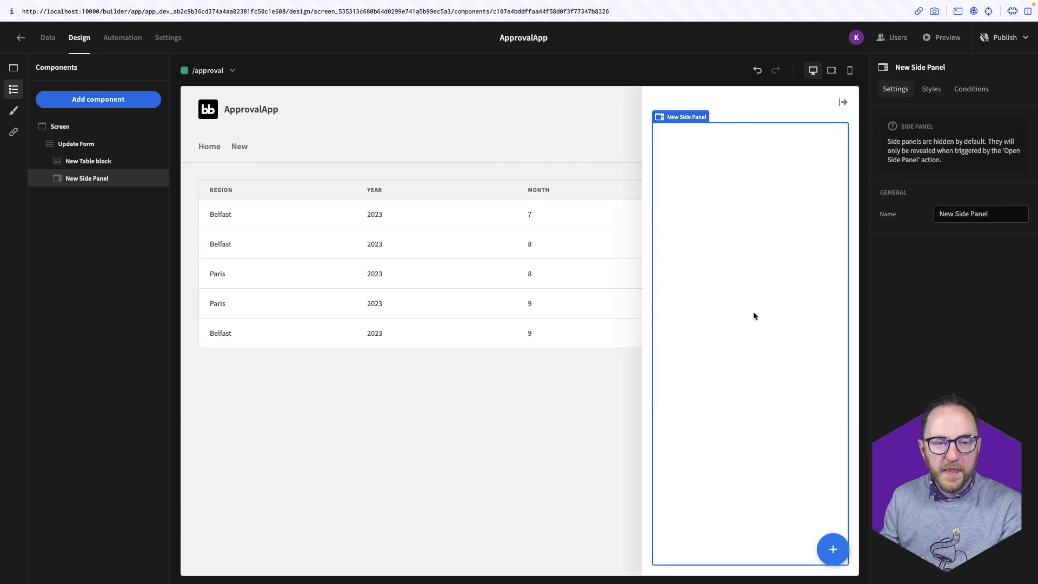
pyautogui.tripleClick(965, 213)
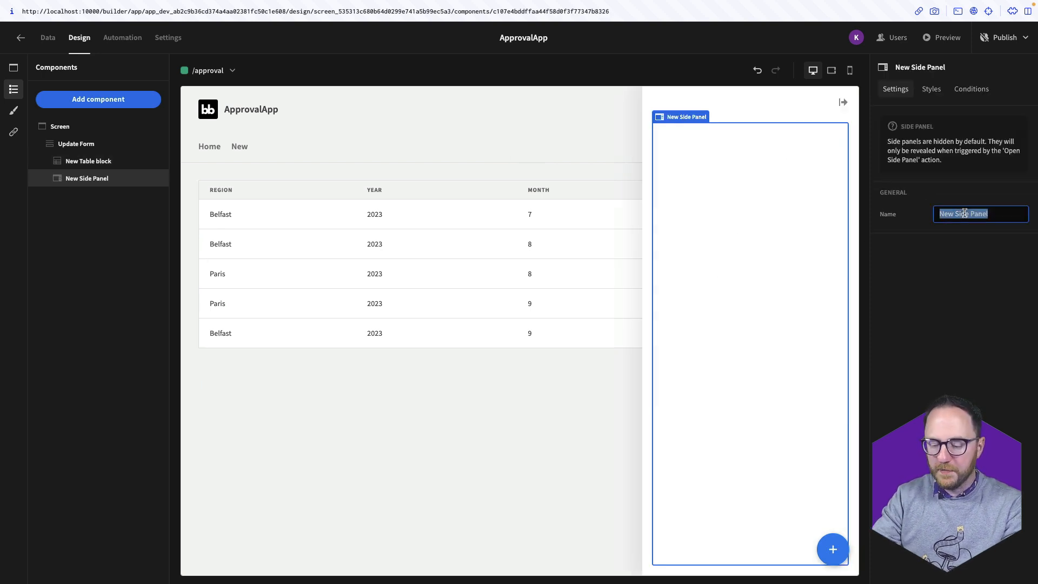
pyautogui.write('UpdateFormPanel')
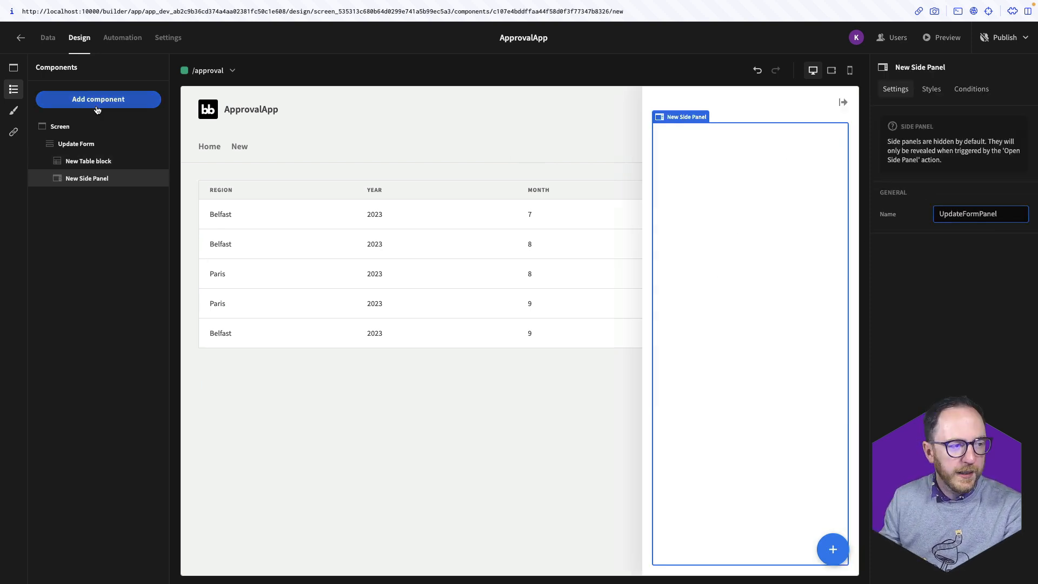
# Put a field group in UpdateFormPanel with inputs for every sales_kpi_draft column
pyautogui.click(722, 192)
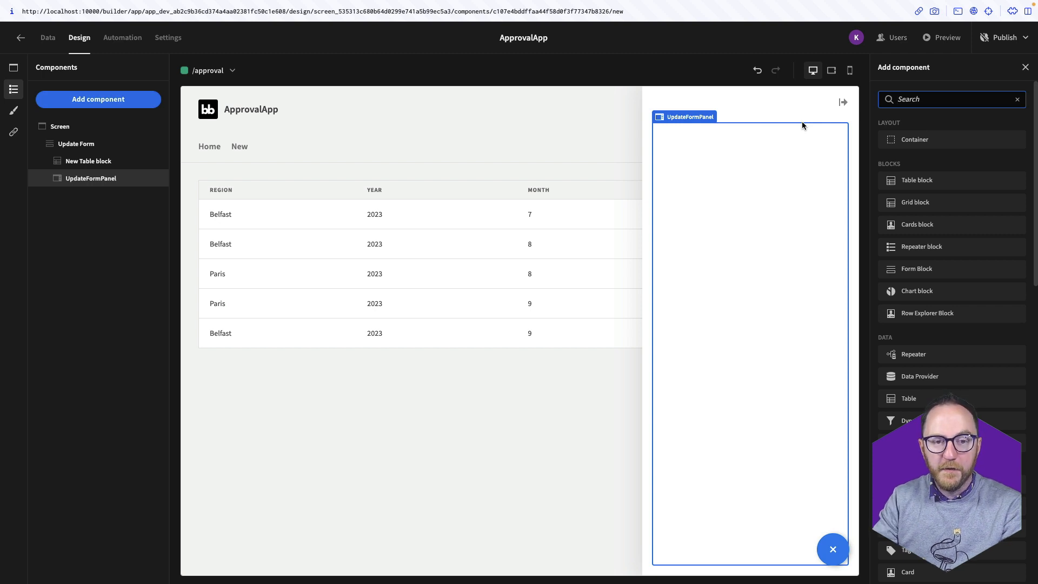
pyautogui.write('fiel')
pyautogui.click(904, 134)
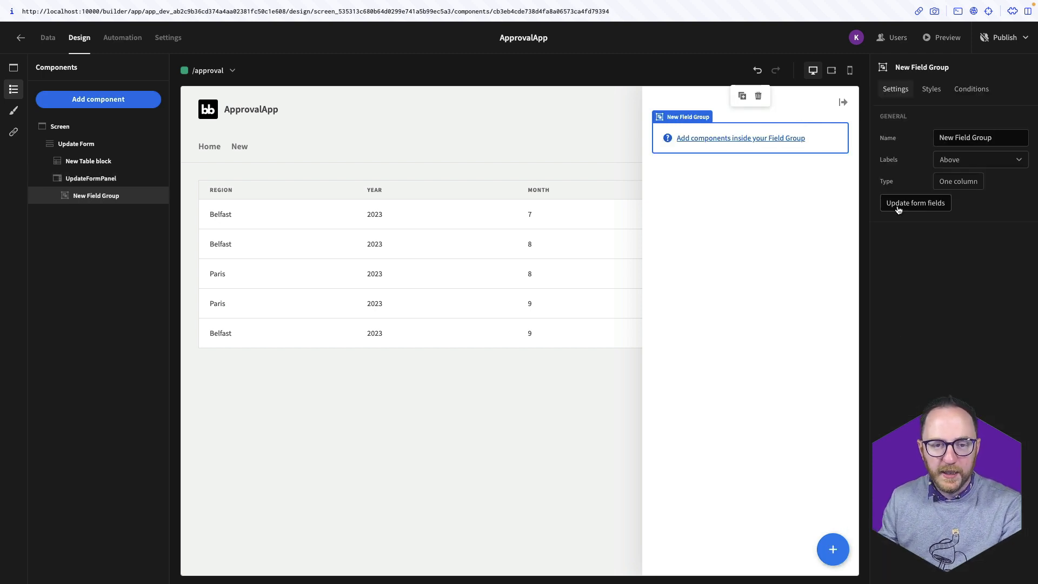
pyautogui.click(897, 206)
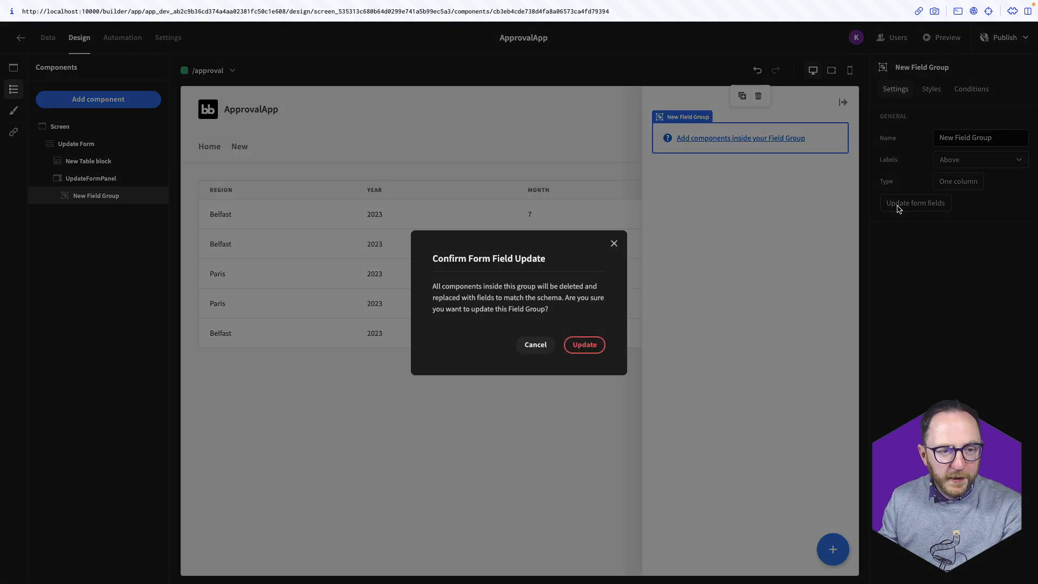
pyautogui.click(582, 348)
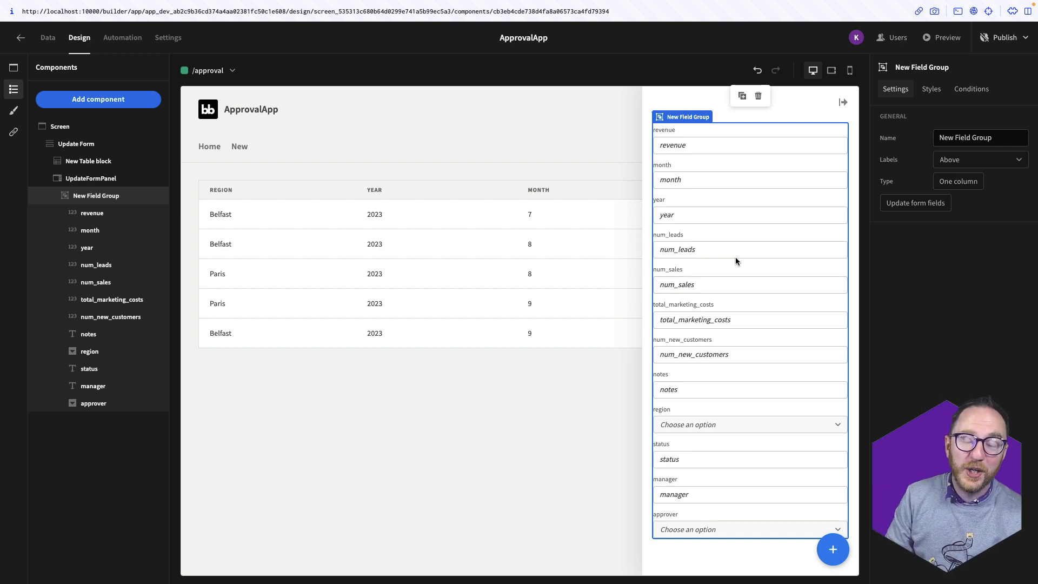
pyautogui.click(221, 332)
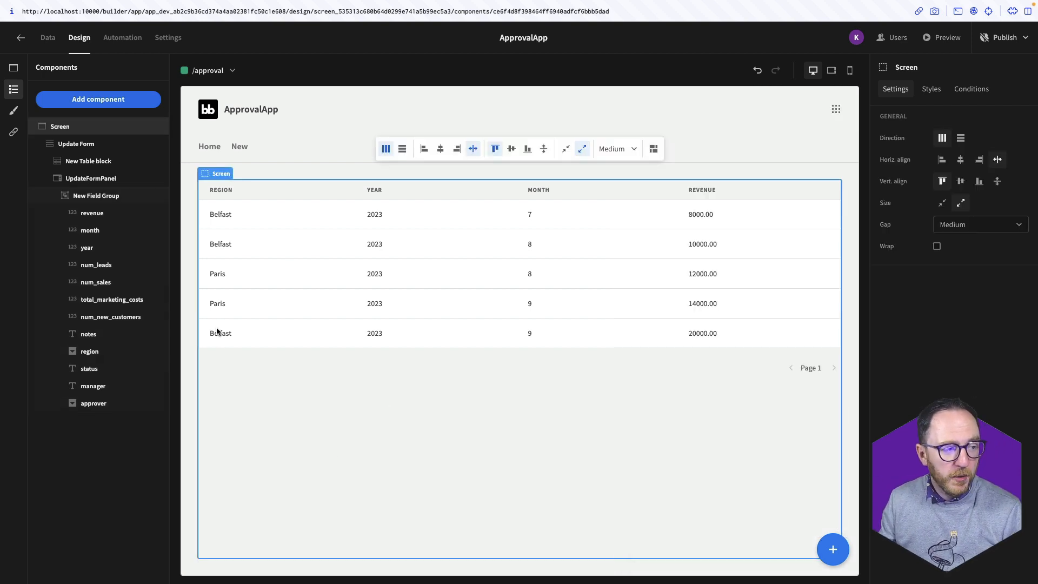
# Make a table row click run Open Side Panel with UpdateFormPanel, and save the action
pyautogui.click(85, 168)
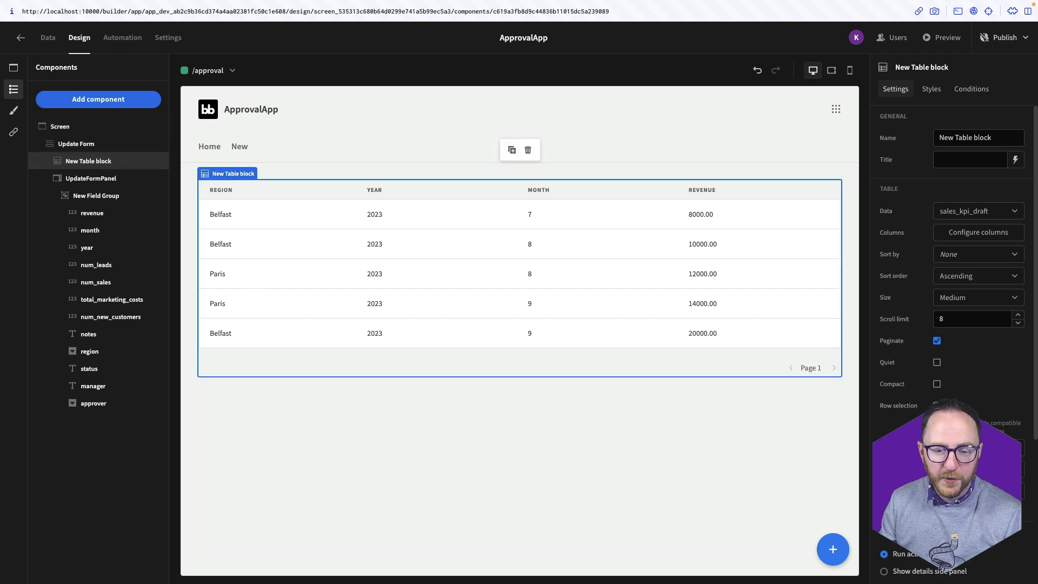
pyautogui.scroll(-4, 871, 514)
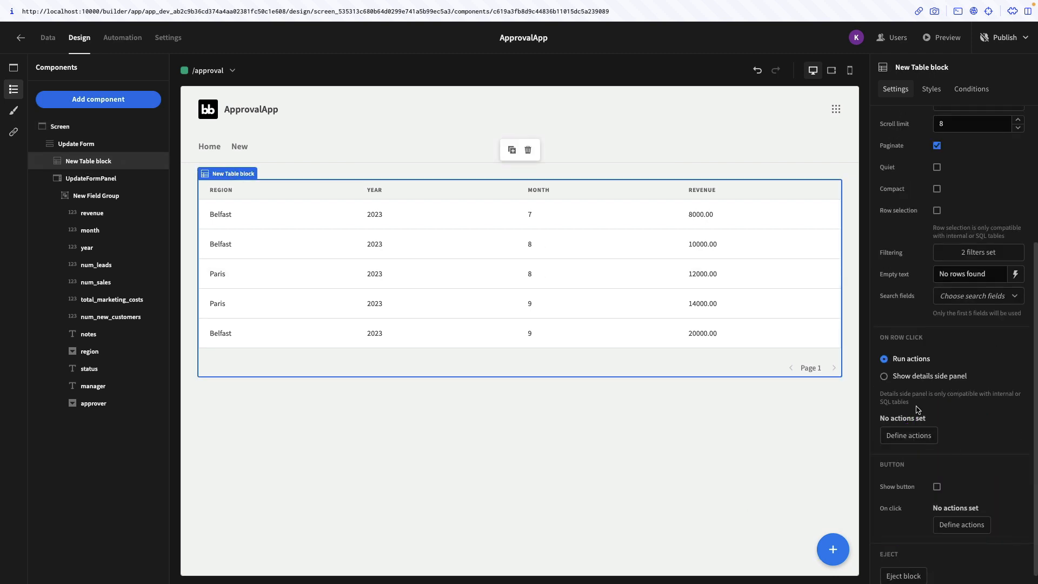
pyautogui.click(915, 441)
pyautogui.click(232, 372)
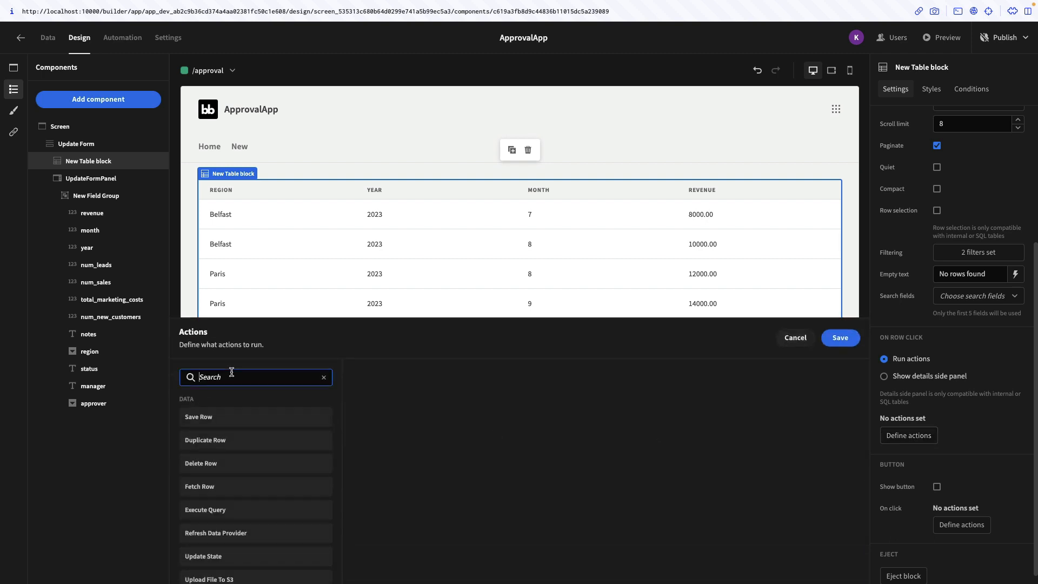
pyautogui.write('open')
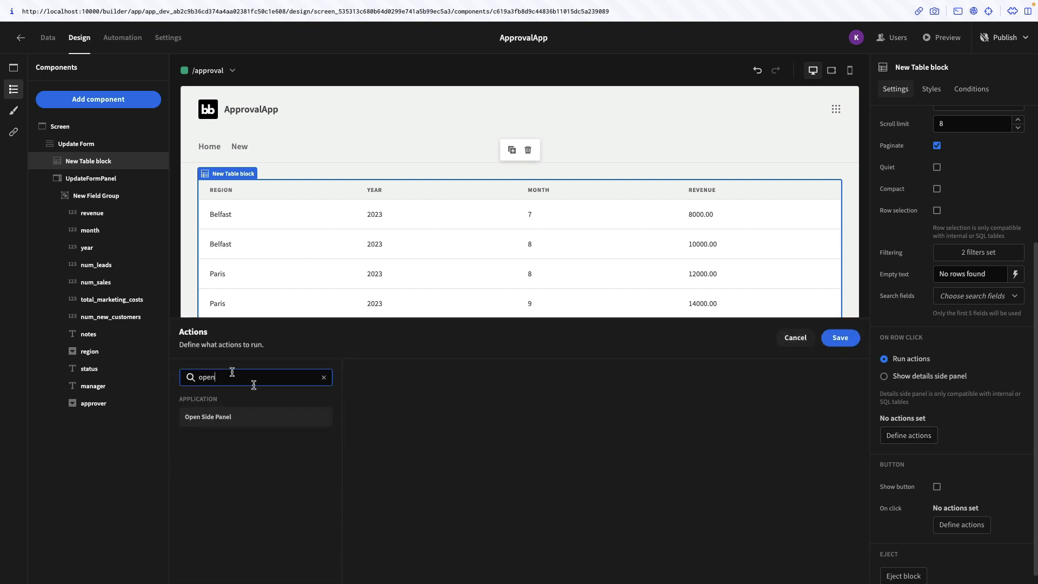
pyautogui.click(278, 417)
pyautogui.click(595, 378)
pyautogui.click(589, 421)
pyautogui.click(842, 338)
# Preview the app and click a row to confirm the side panel opens
pyautogui.click(939, 35)
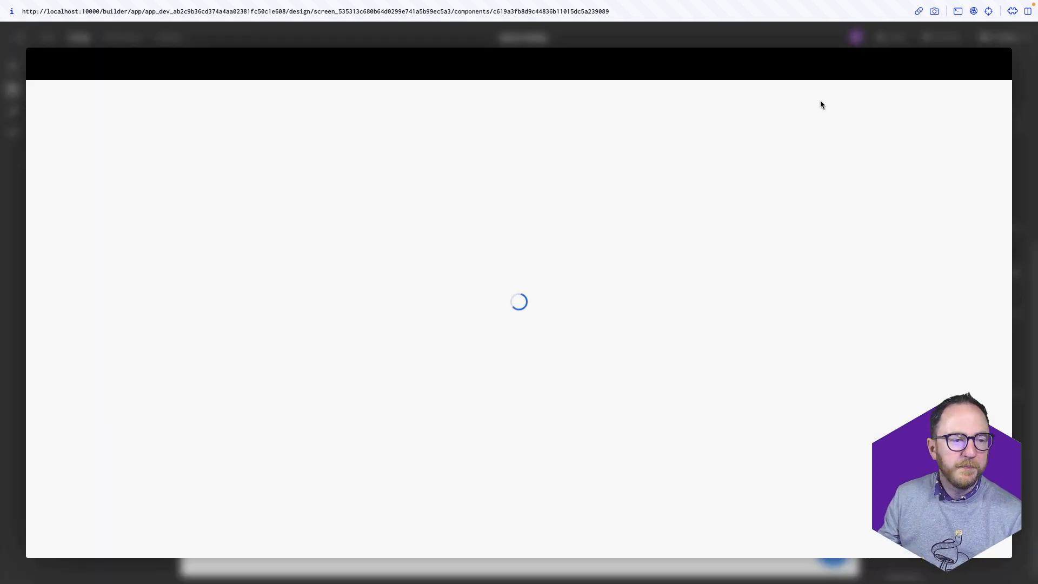
pyautogui.click(229, 243)
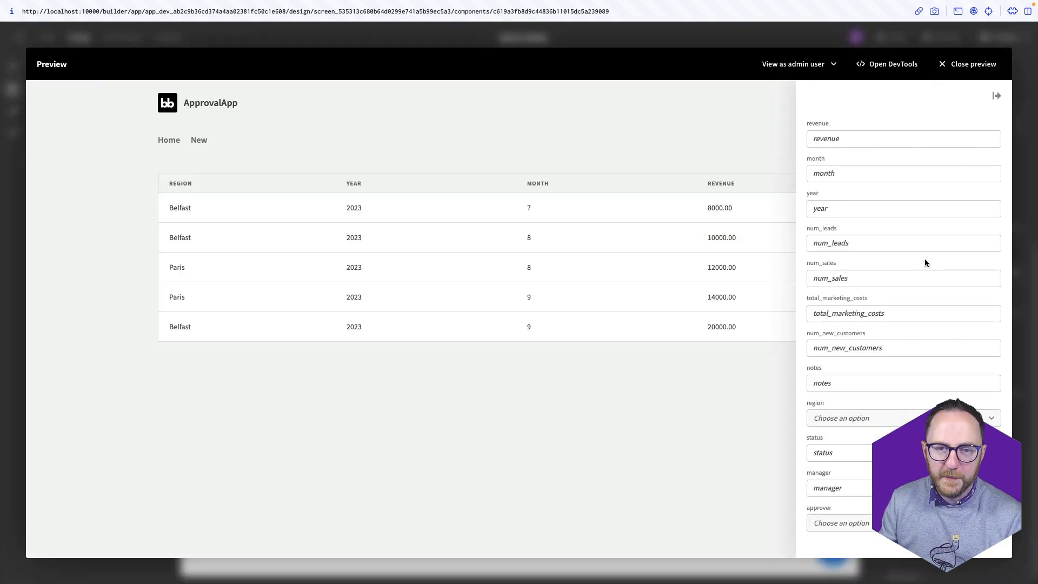
pyautogui.click(976, 68)
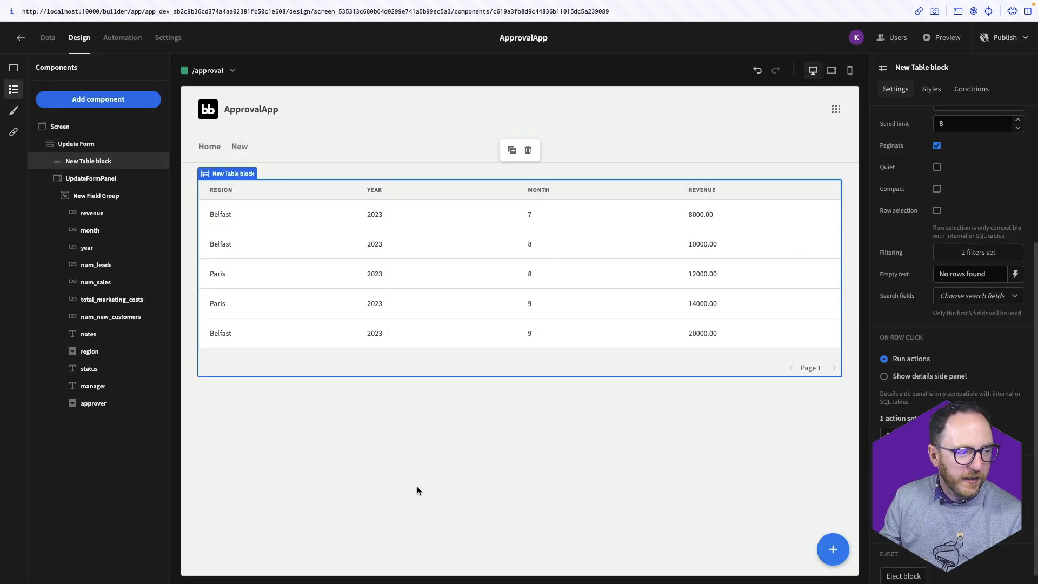
# Reorder the side panel's fields so region comes first, followed by year and month
pyautogui.click(96, 195)
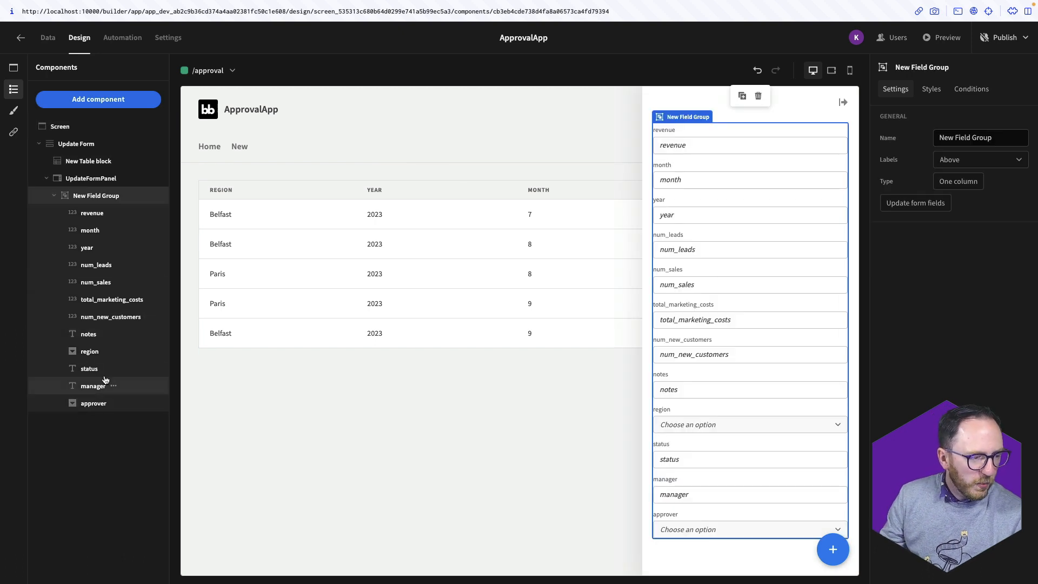
pyautogui.moveTo(82, 212); pyautogui.dragTo(83, 208)
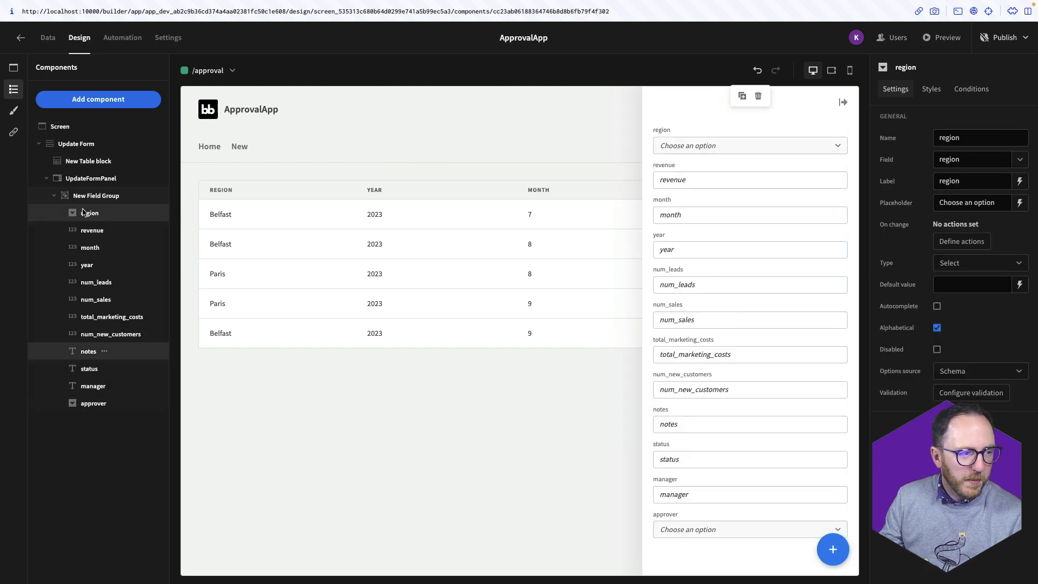
pyautogui.click(746, 146)
pyautogui.click(747, 147)
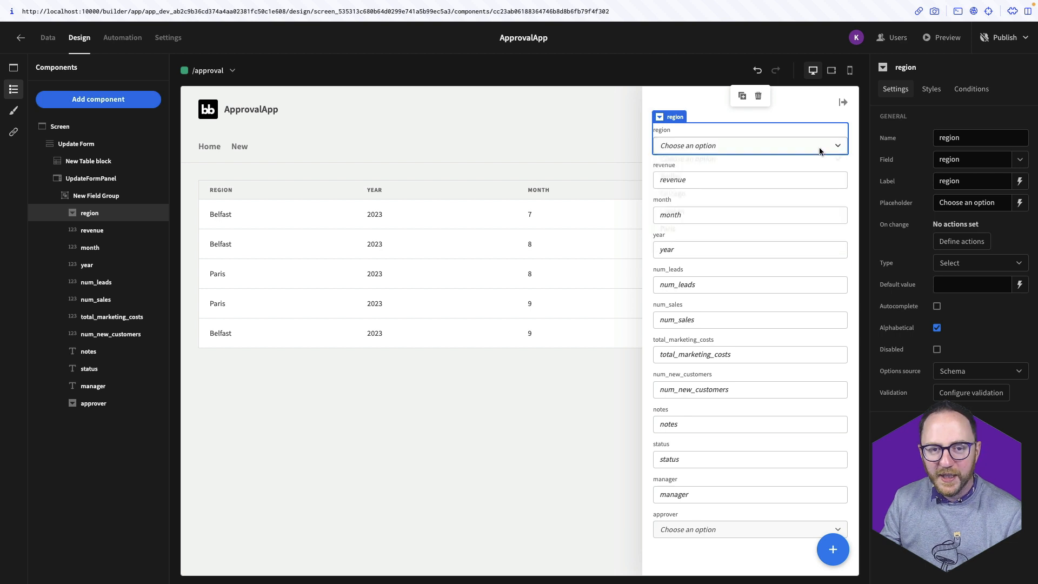
pyautogui.click(937, 180)
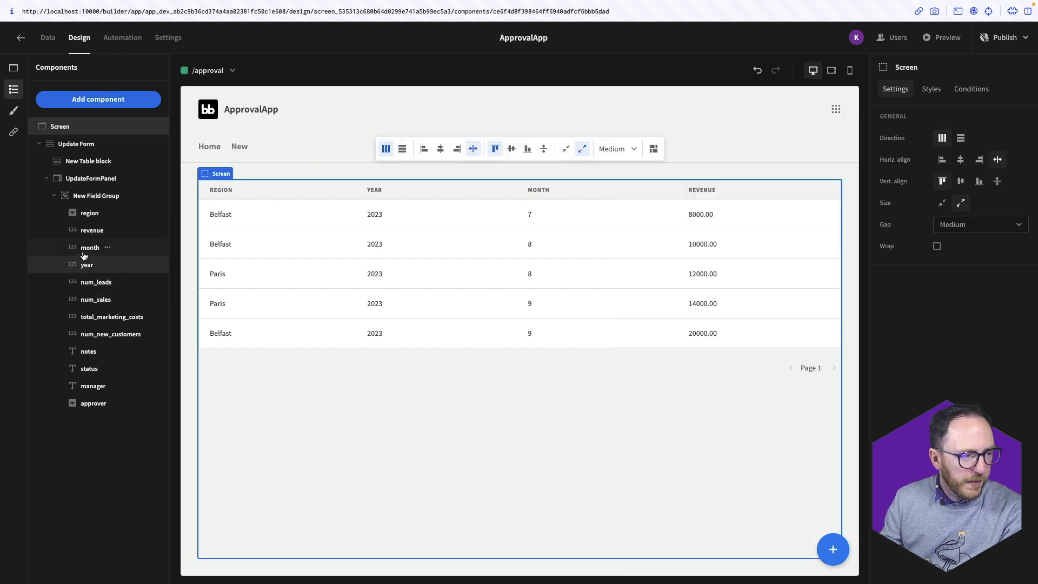
pyautogui.moveTo(87, 259); pyautogui.dragTo(89, 227)
pyautogui.moveTo(91, 263); pyautogui.dragTo(89, 246)
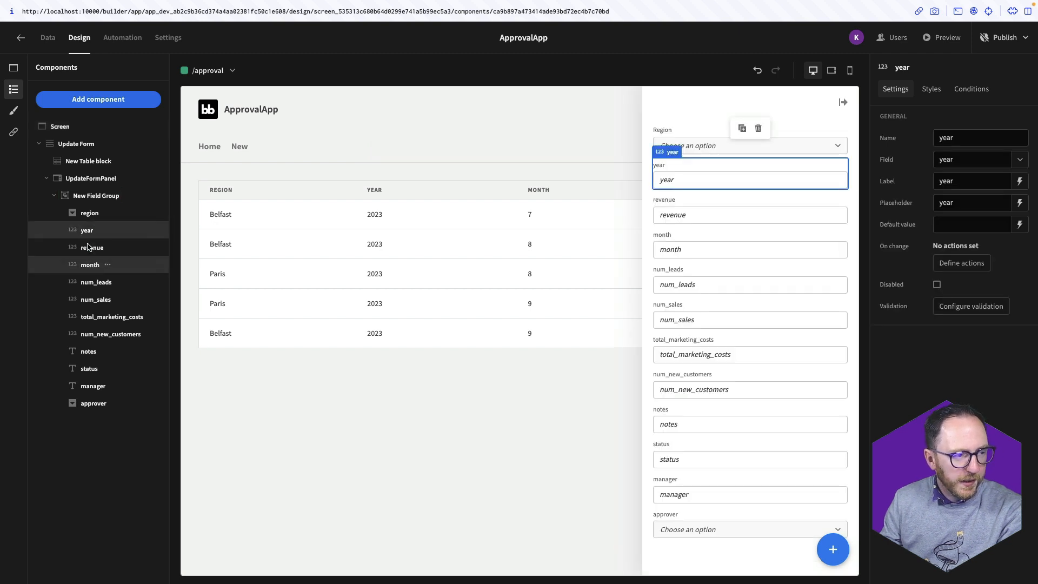
pyautogui.click(88, 248)
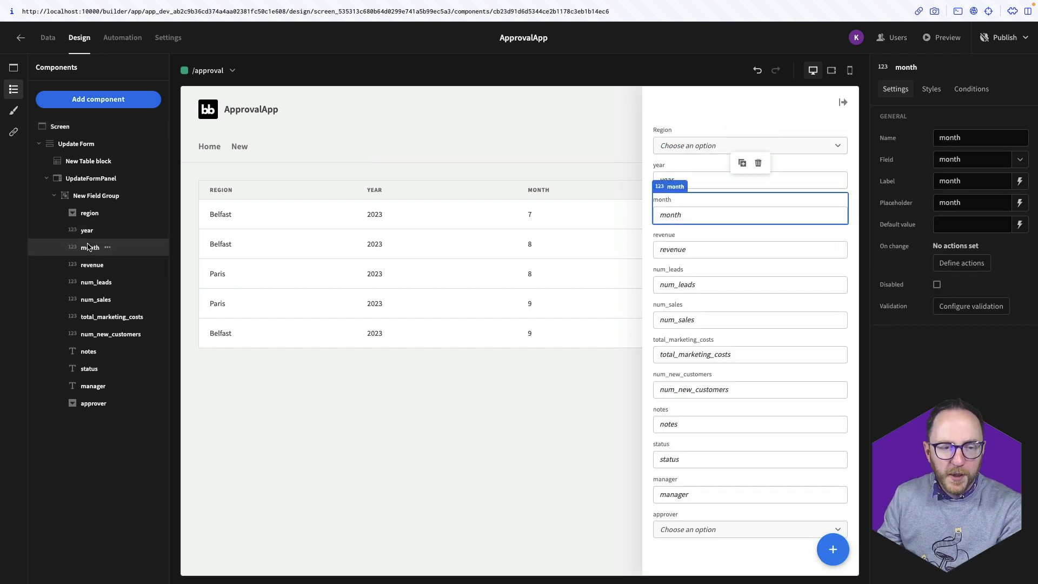
# Add a new options picker between year and month, then show the screens list
pyautogui.click(122, 103)
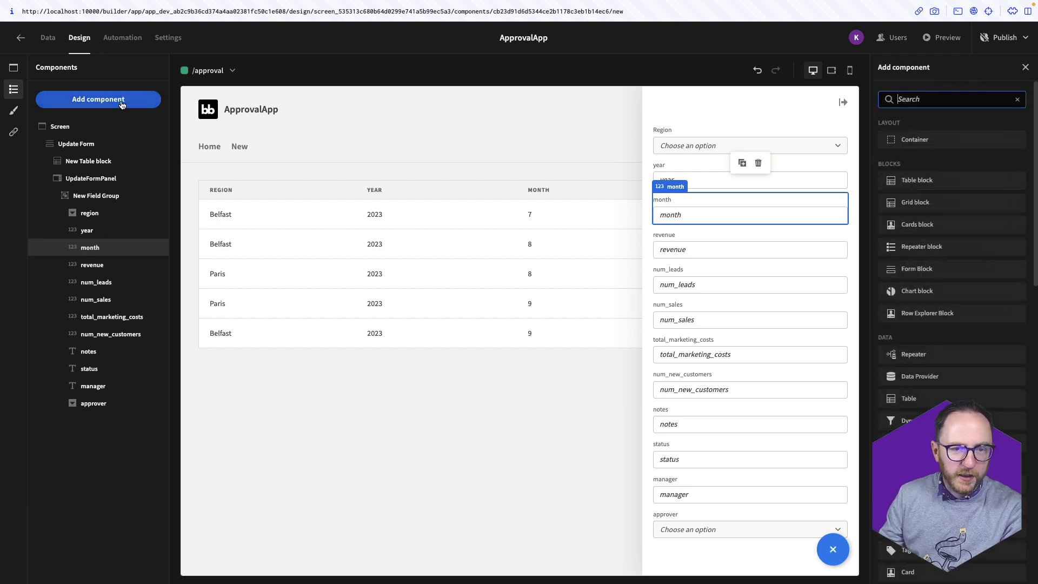
pyautogui.write('pick')
pyautogui.press('Return')
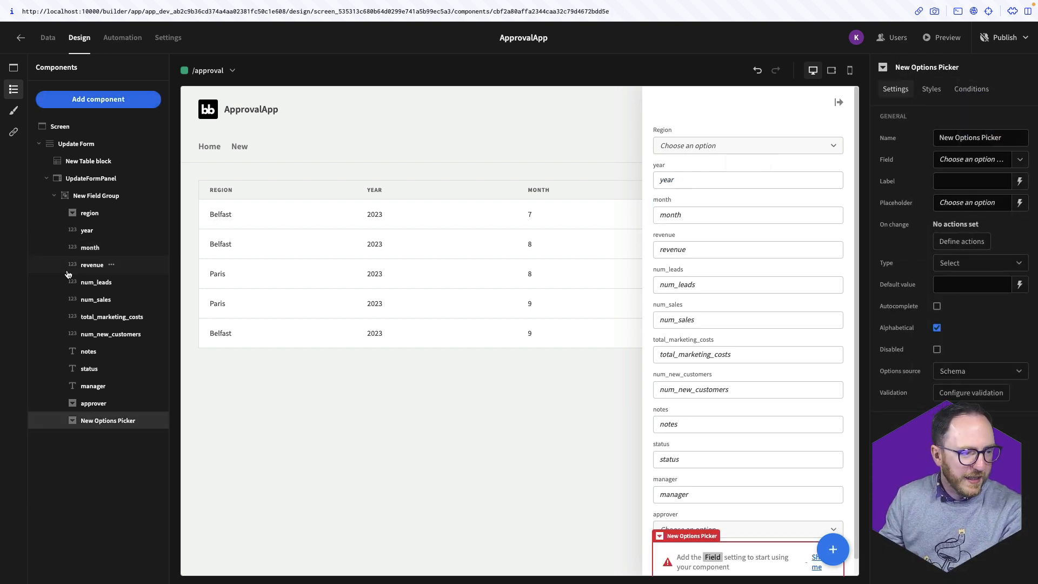
pyautogui.moveTo(91, 424); pyautogui.dragTo(124, 265)
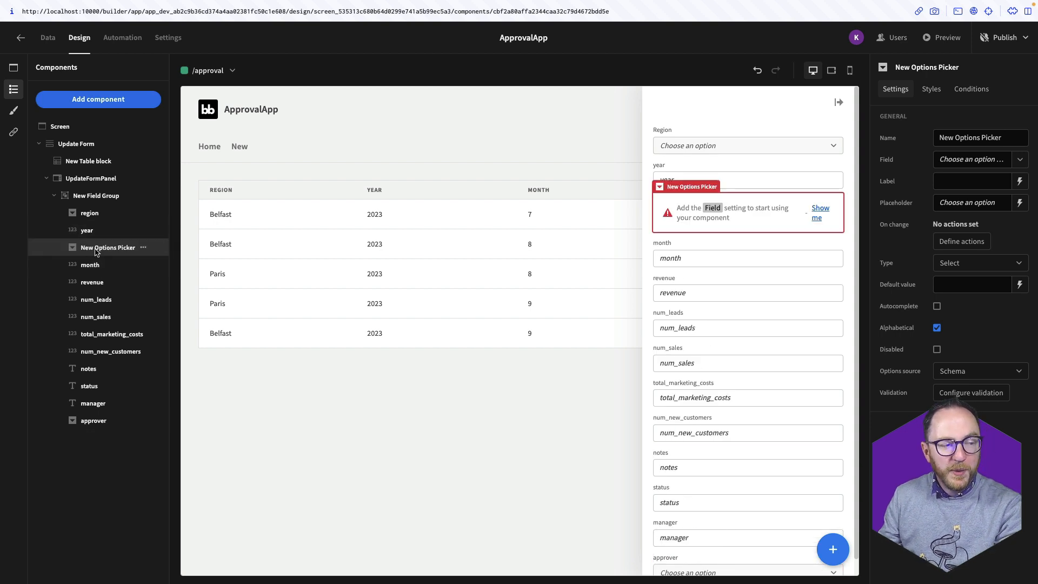
pyautogui.click(13, 68)
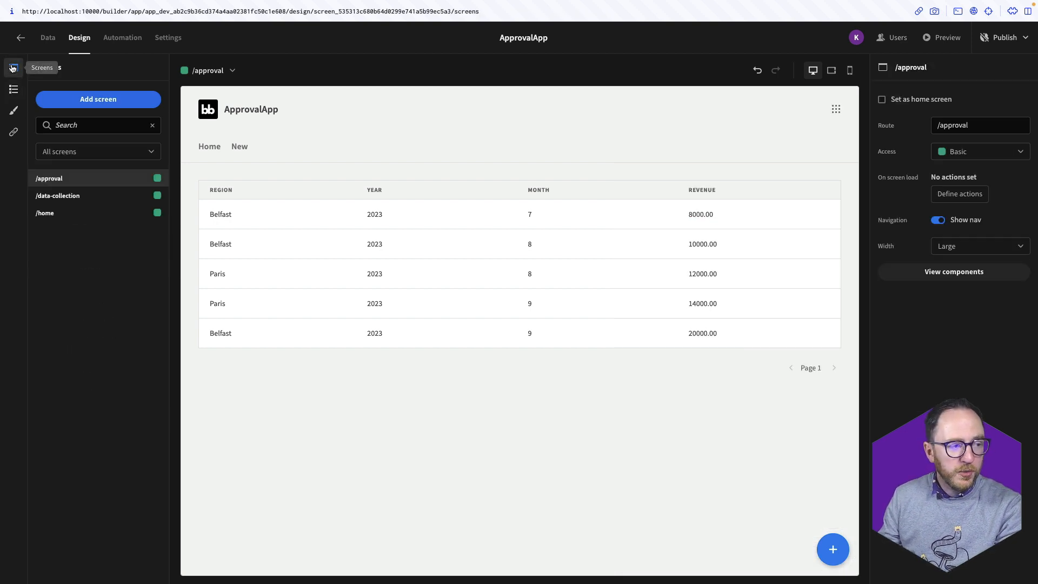
# Copy the MonthPicker component from the /data-collection screen
pyautogui.click(54, 201)
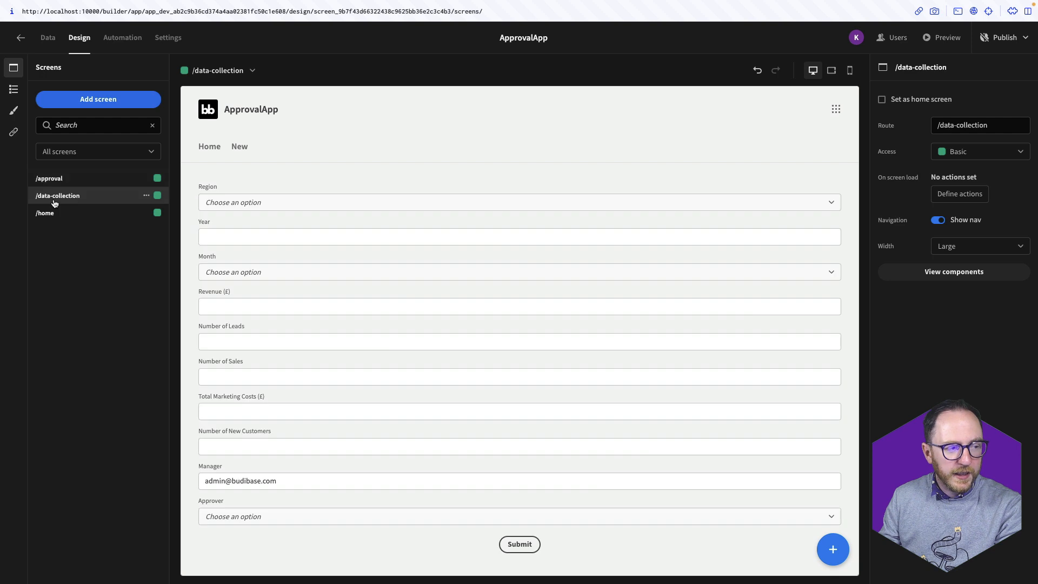
pyautogui.click(14, 89)
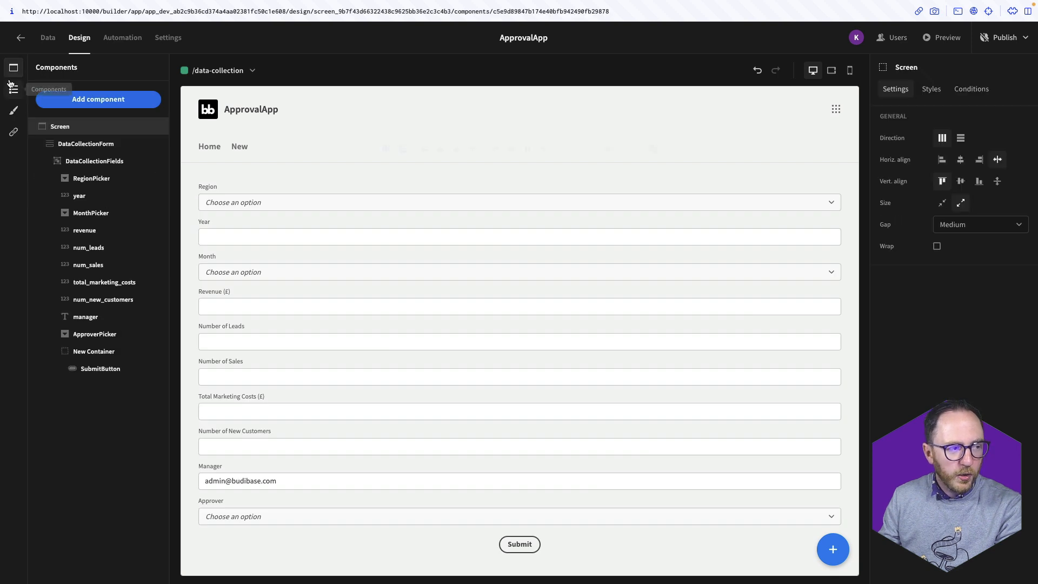
pyautogui.click(117, 215)
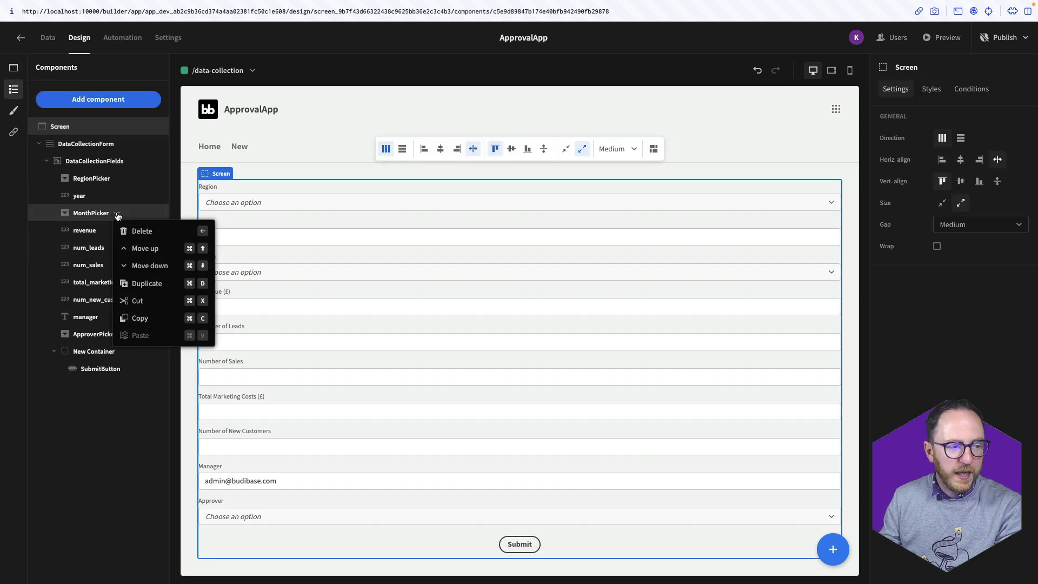
pyautogui.click(142, 319)
# Paste MonthPicker into the /approval field group, right after the year field
pyautogui.click(12, 70)
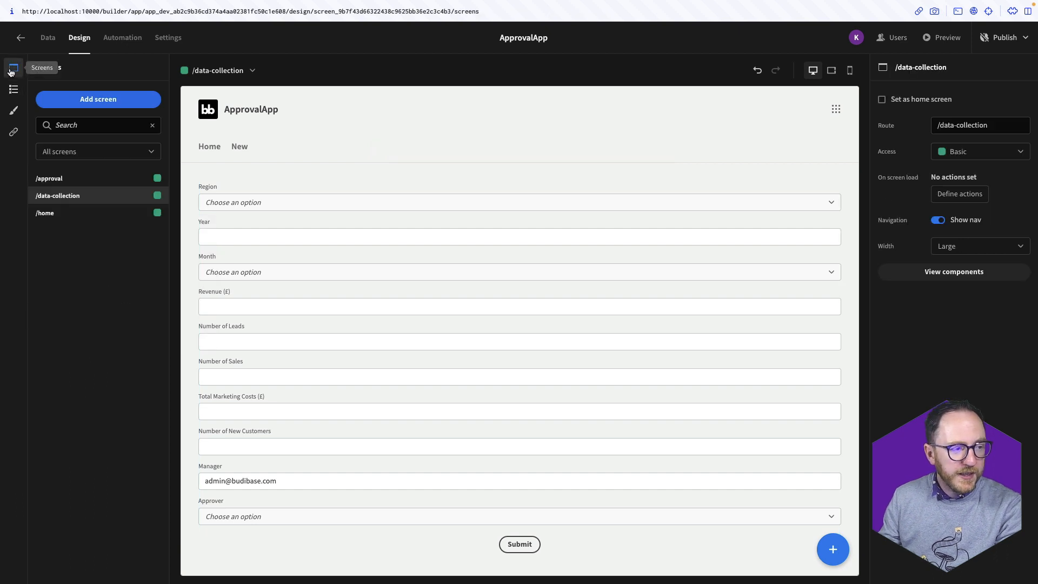
pyautogui.click(50, 180)
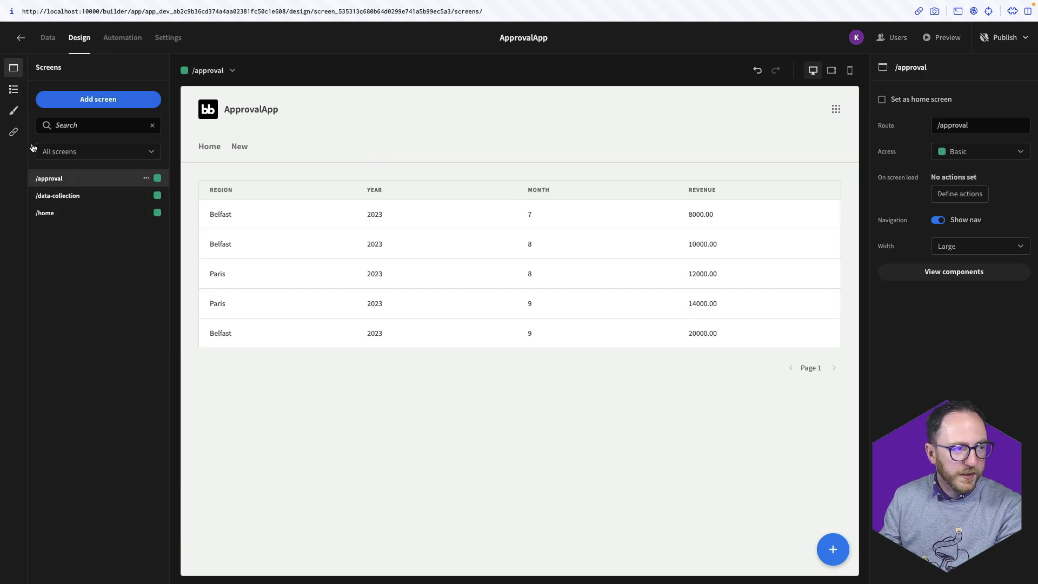
pyautogui.click(14, 89)
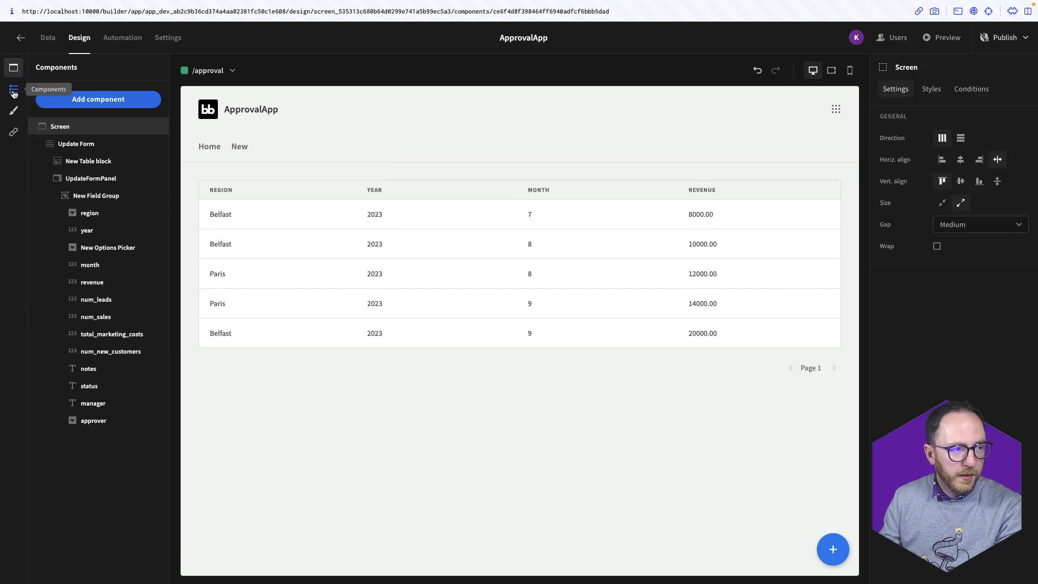
pyautogui.click(85, 203)
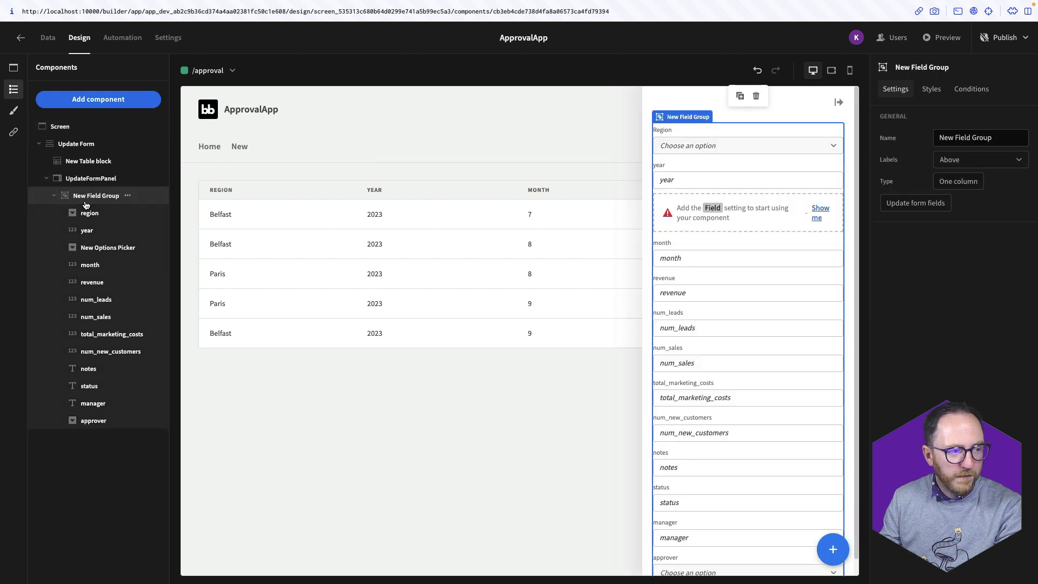
pyautogui.click(125, 196)
pyautogui.click(168, 319)
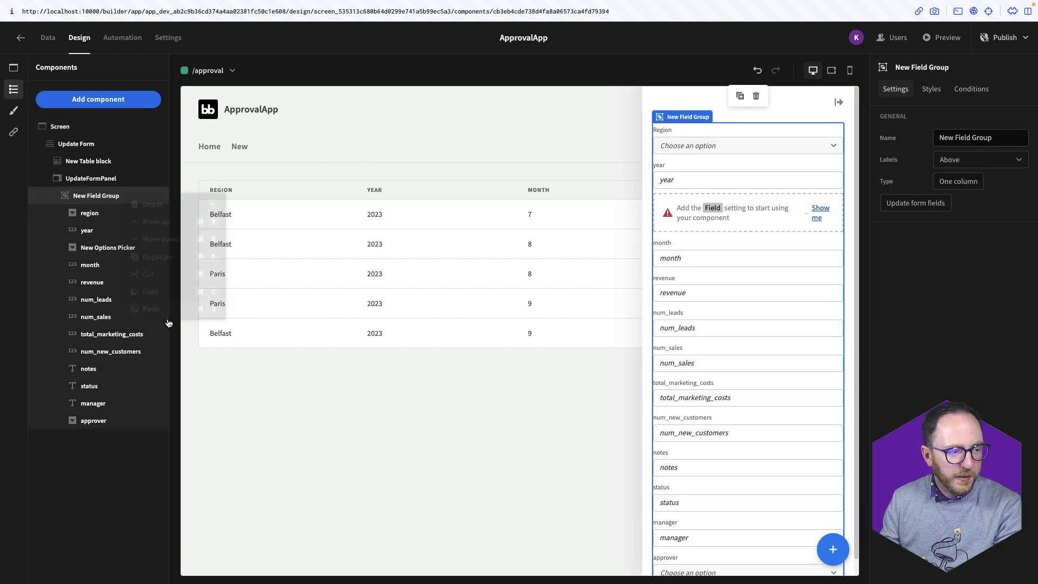
pyautogui.moveTo(100, 441); pyautogui.dragTo(104, 248)
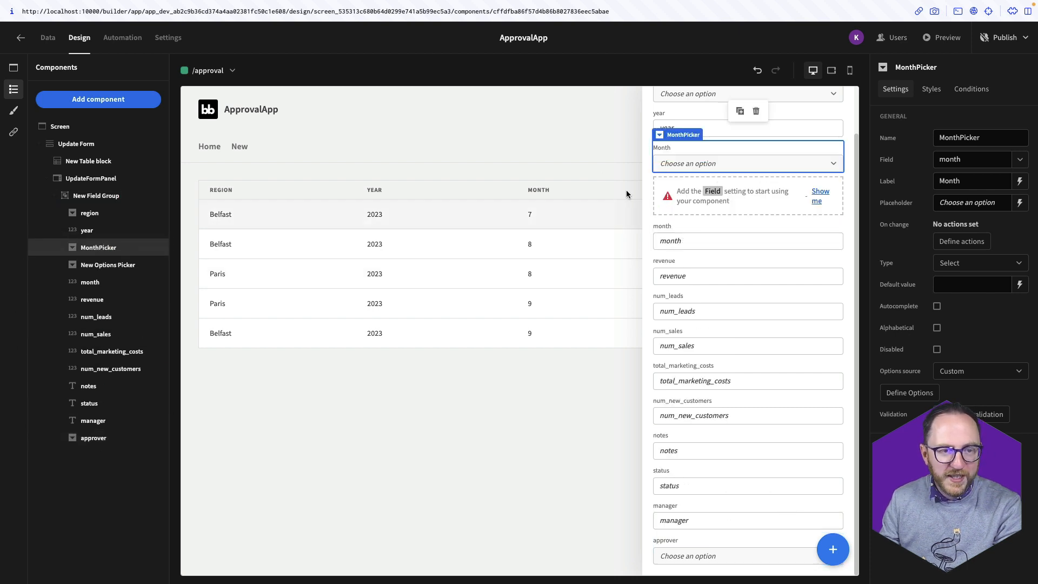
pyautogui.click(733, 162)
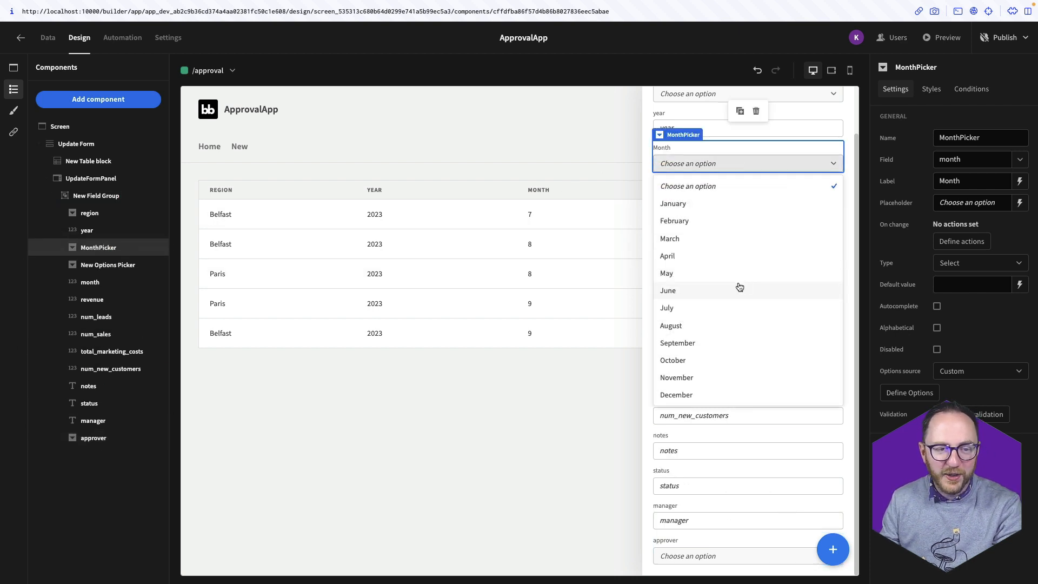
# Delete the unconfigured options picker and the old month field
pyautogui.click(140, 264)
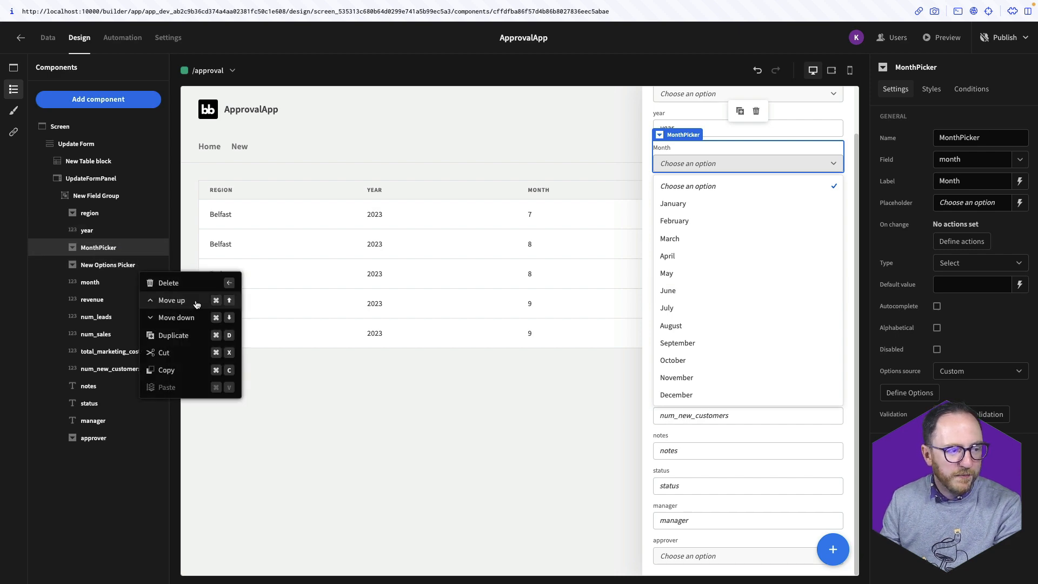
pyautogui.click(177, 284)
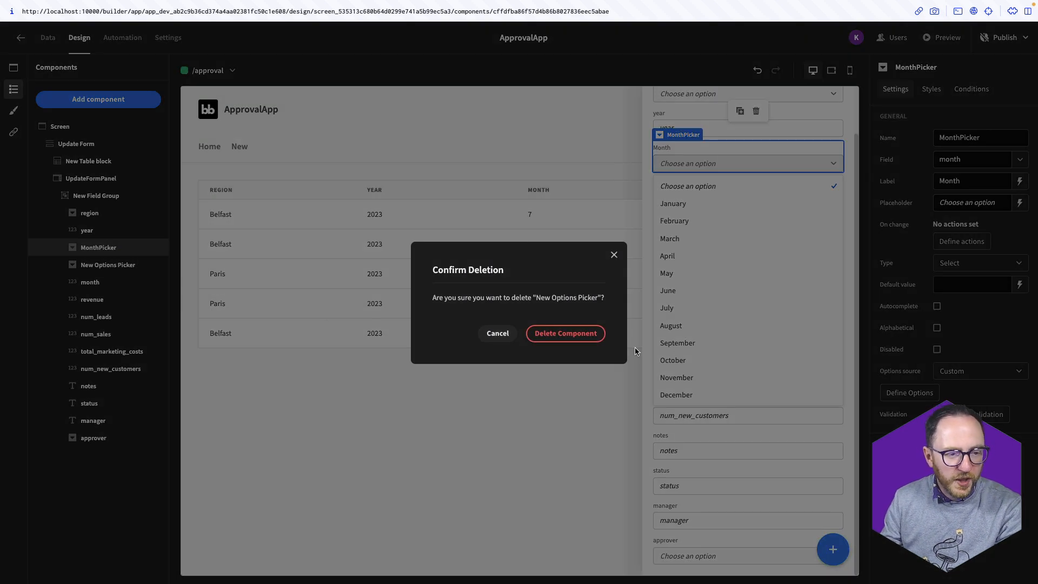
pyautogui.click(580, 333)
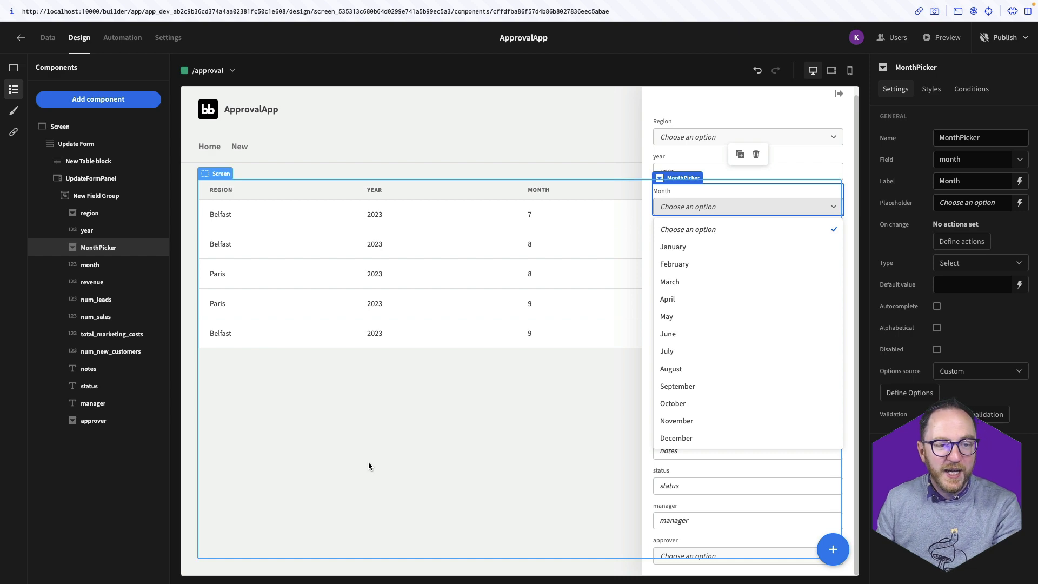
pyautogui.click(370, 466)
pyautogui.click(128, 247)
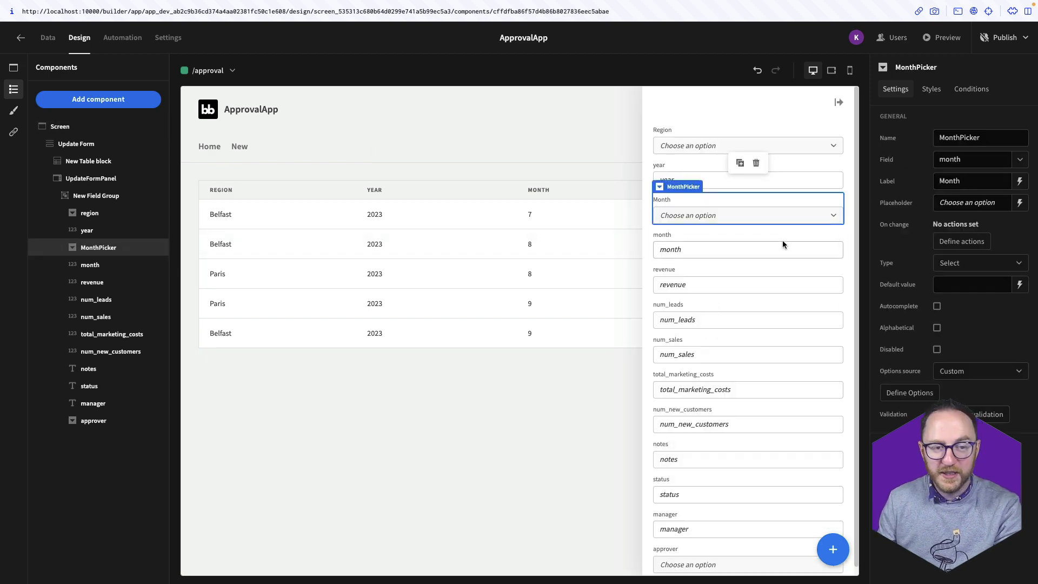
pyautogui.click(110, 266)
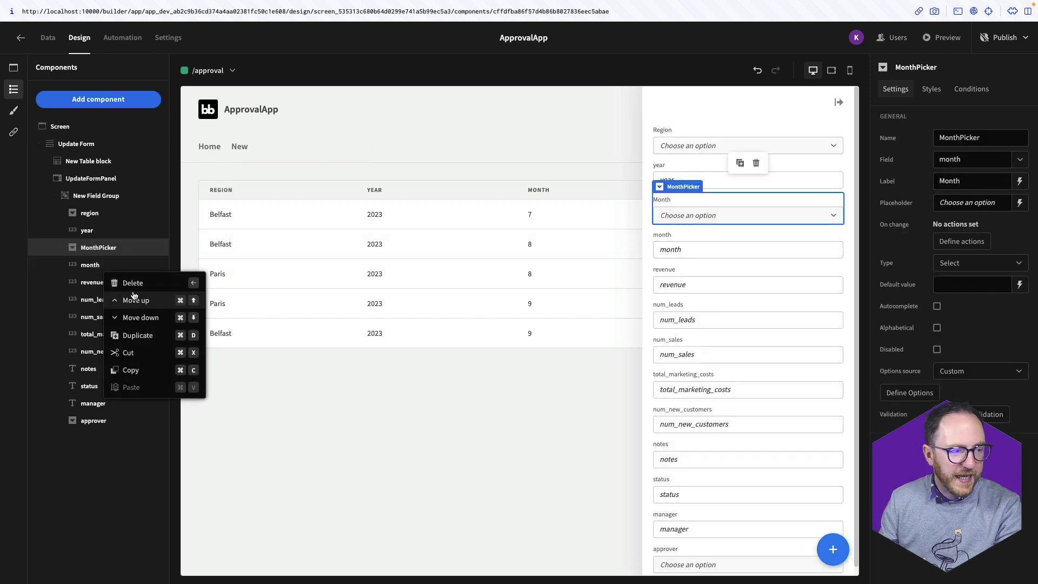
pyautogui.click(142, 284)
pyautogui.press('Return')
pyautogui.click(82, 234)
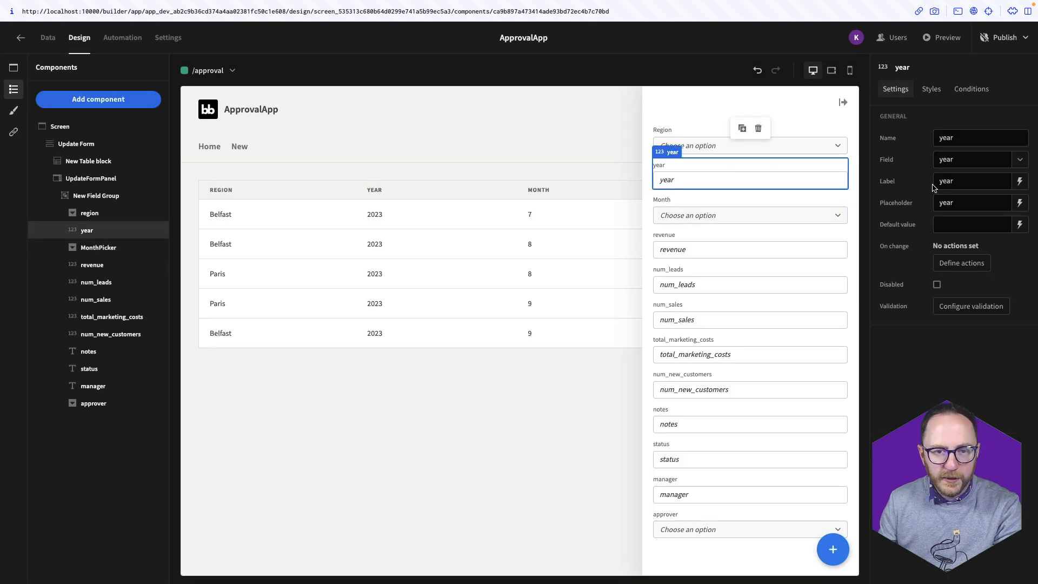
# Relabel fields as Number of Leads, Number of Sales, Total marketing Costs {£}, Number of New Customers
pyautogui.click(938, 183)
pyautogui.click(96, 283)
pyautogui.write('Number of Leads')
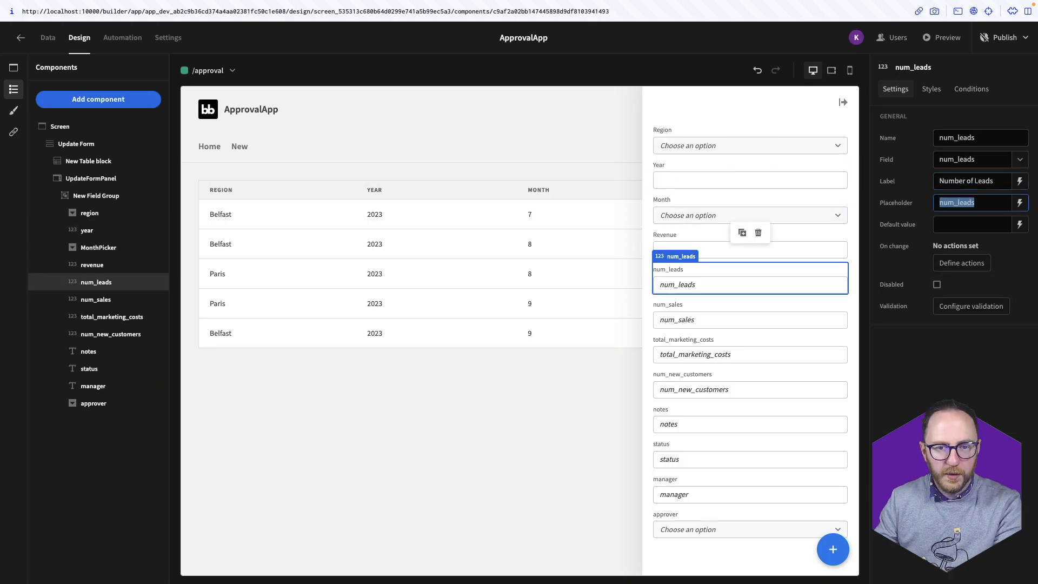
pyautogui.click(96, 300)
pyautogui.write('Number of Sales')
pyautogui.click(111, 317)
pyautogui.write('Total marketing Costs {£}')
pyautogui.click(111, 334)
pyautogui.write('Number of New Customers')
pyautogui.press('Tab')
pyautogui.press('BackSpace')
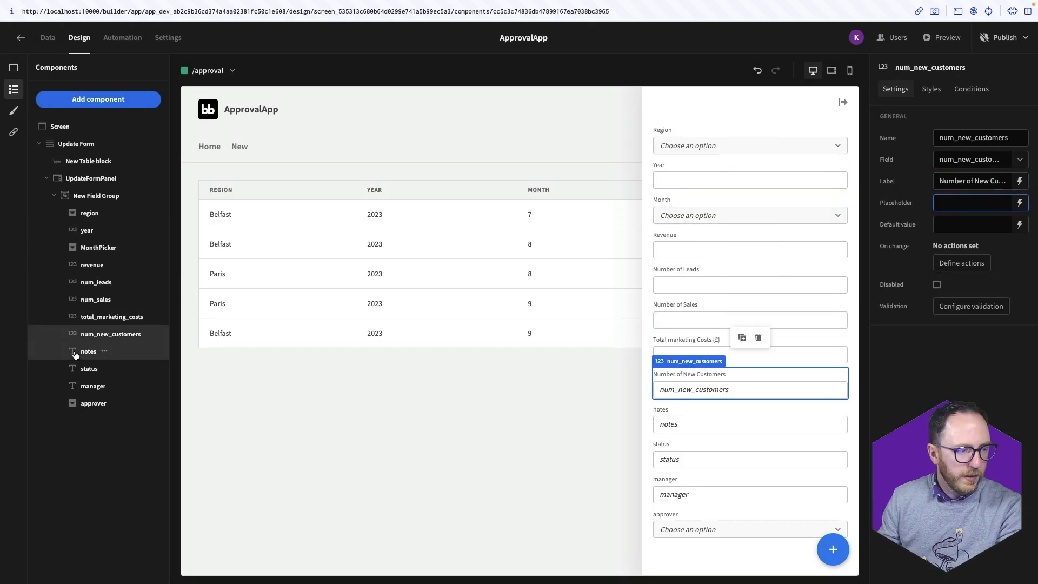
pyautogui.click(74, 352)
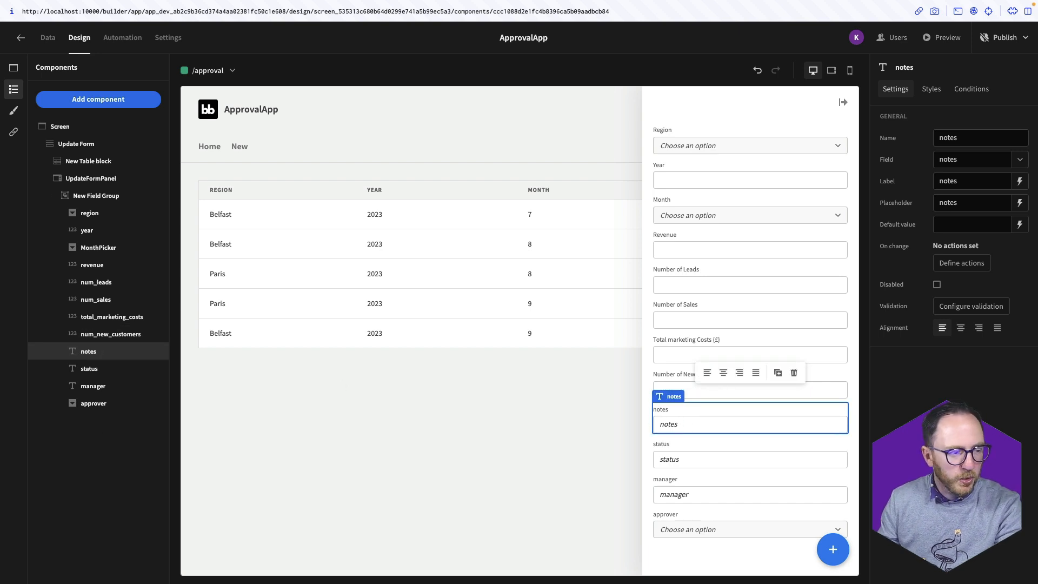
pyautogui.click(77, 102)
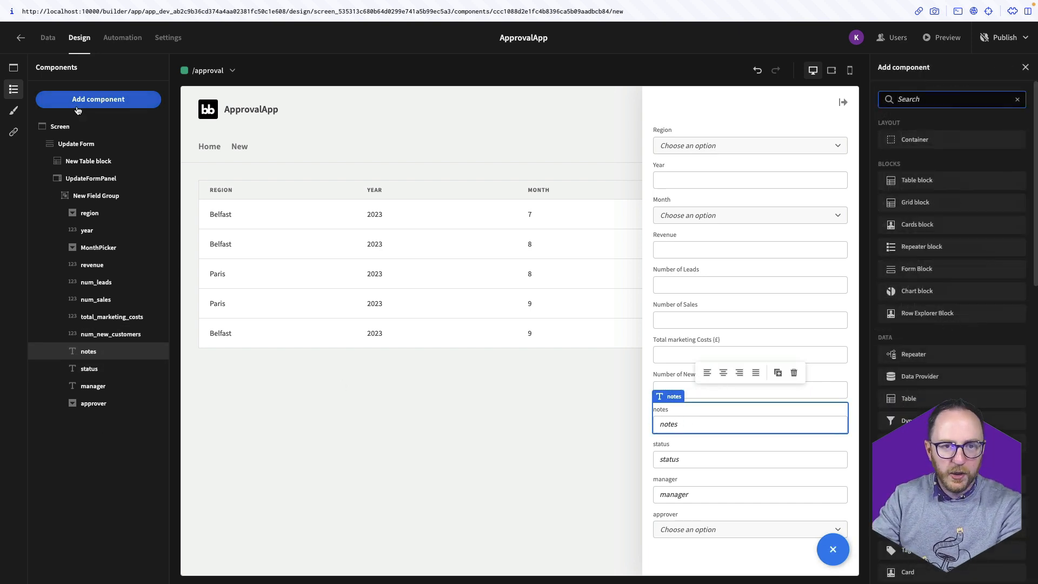
# Add a long-form text field to replace the notes field and bind it to a column
pyautogui.write('lon')
pyautogui.press('Return')
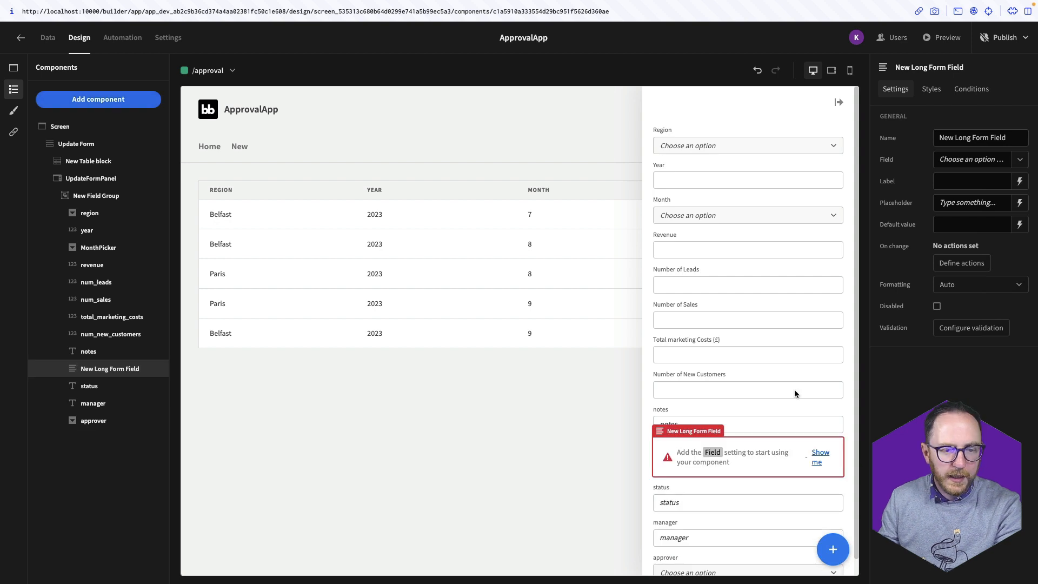
pyautogui.click(953, 160)
pyautogui.click(1017, 165)
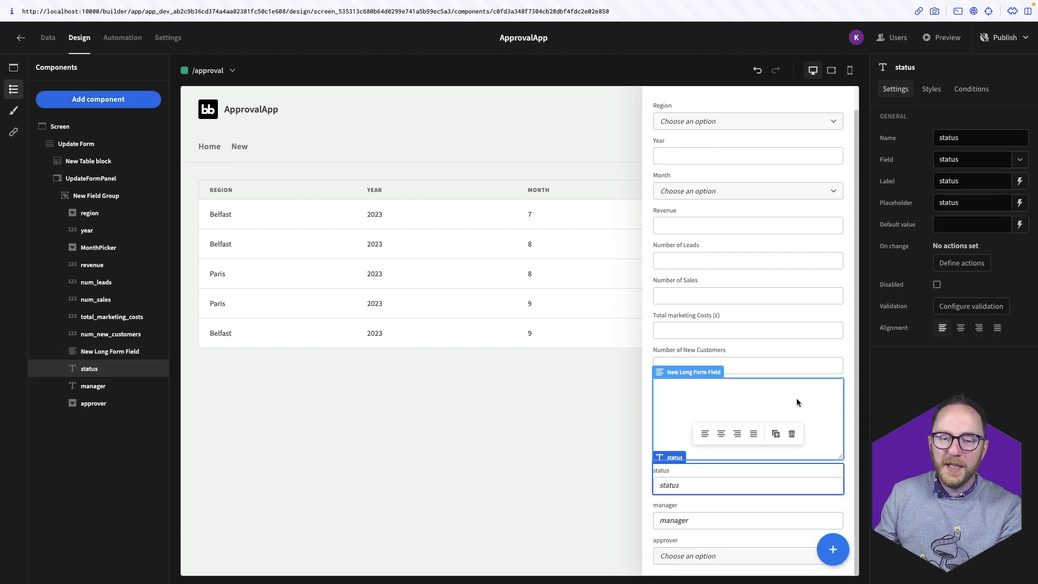
# Add a StatusPicker options picker to the field group and inspect its options source
pyautogui.click(126, 197)
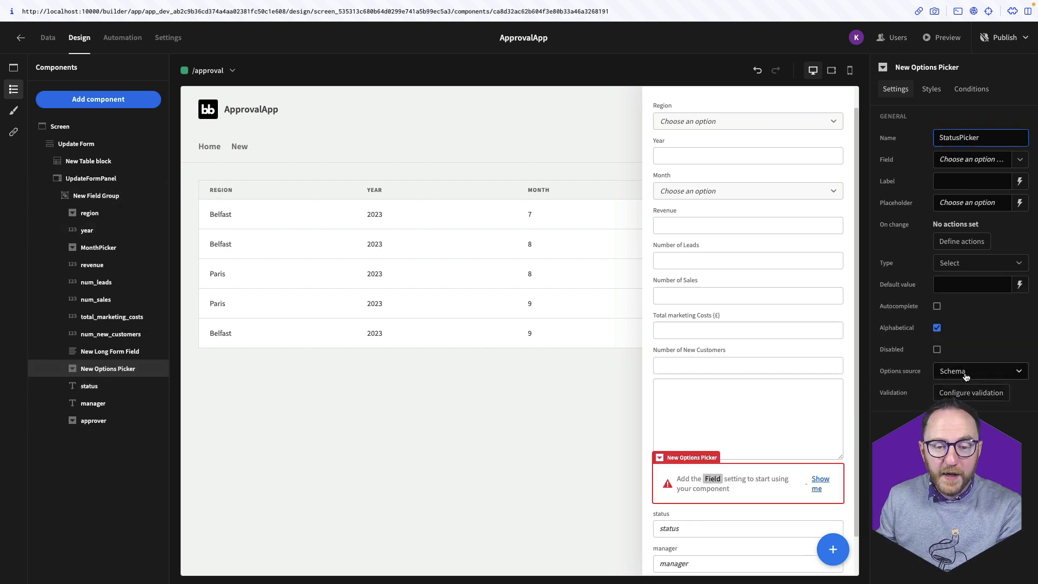
pyautogui.click(1018, 371)
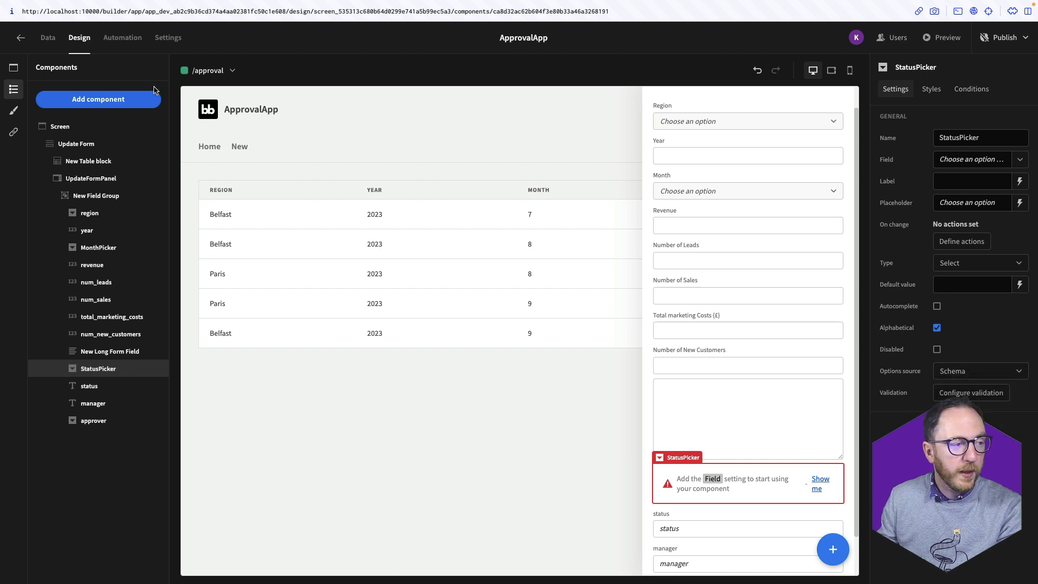
pyautogui.click(47, 42)
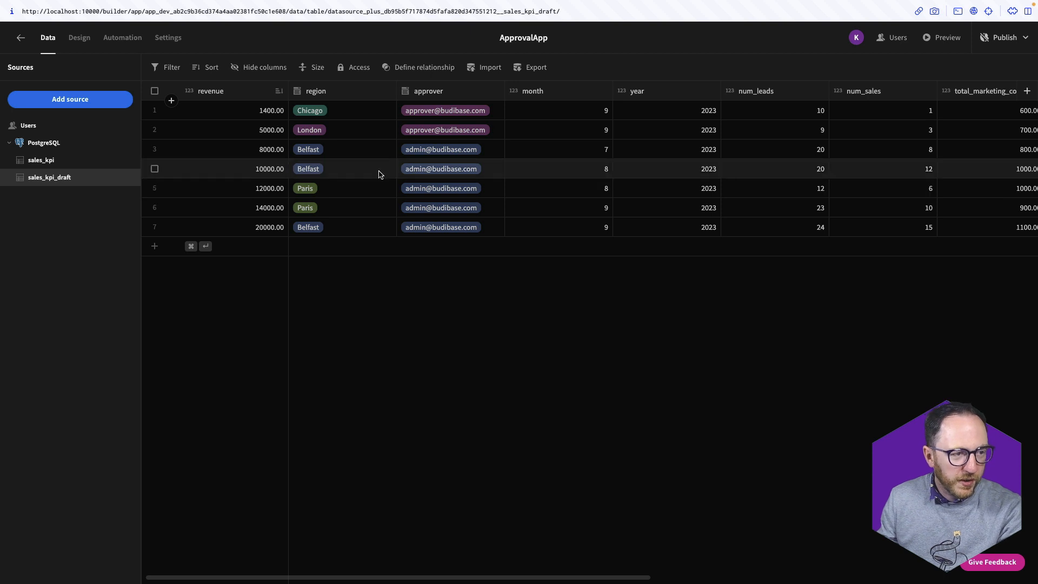
# Make the status column an Options type with Pending, Approved, Rejected and Reviewing, and save
pyautogui.hscroll(10, 381, 172)
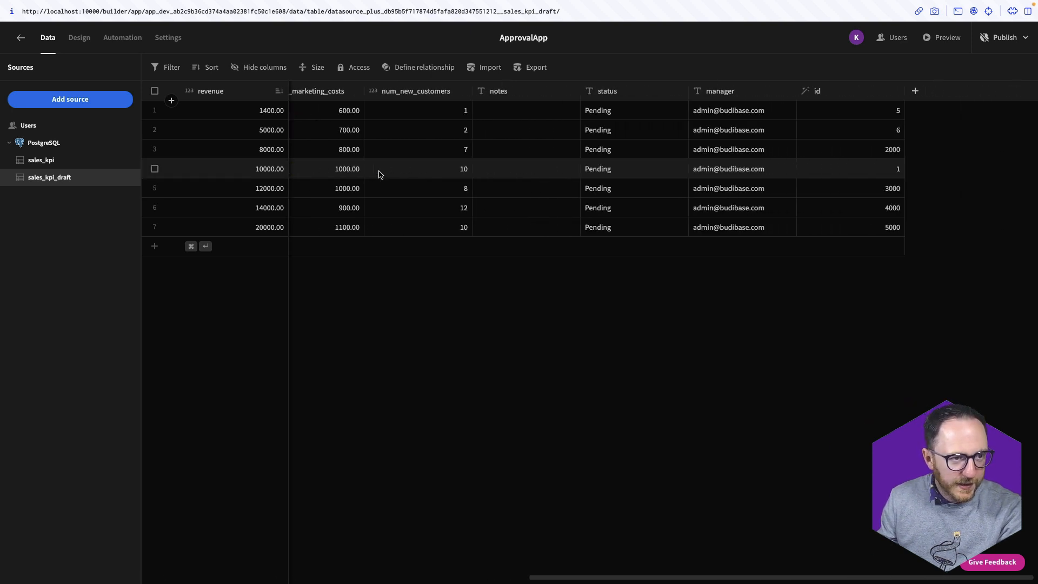
pyautogui.click(679, 91)
pyautogui.click(632, 113)
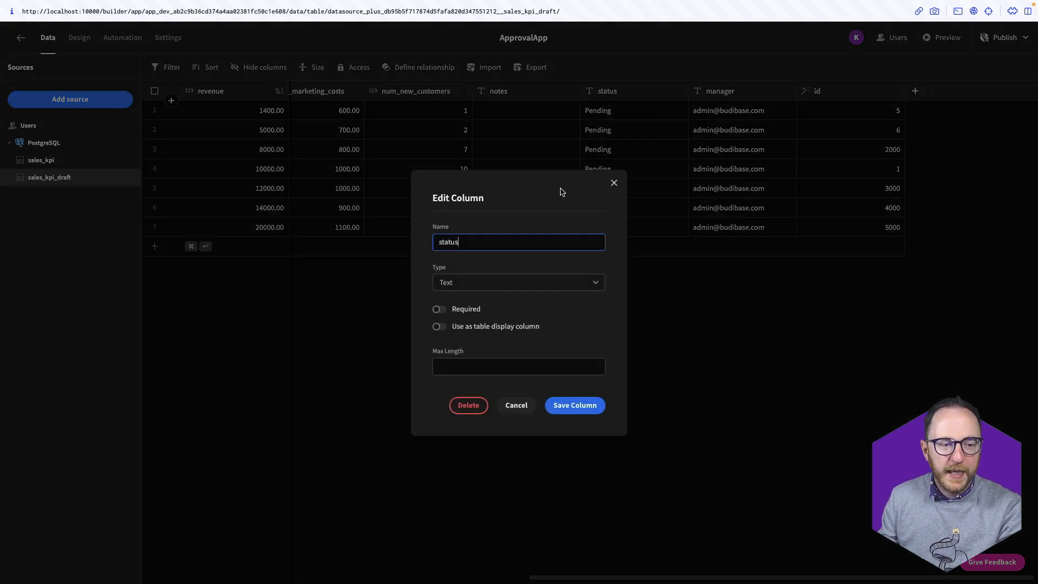
pyautogui.click(494, 286)
pyautogui.click(485, 339)
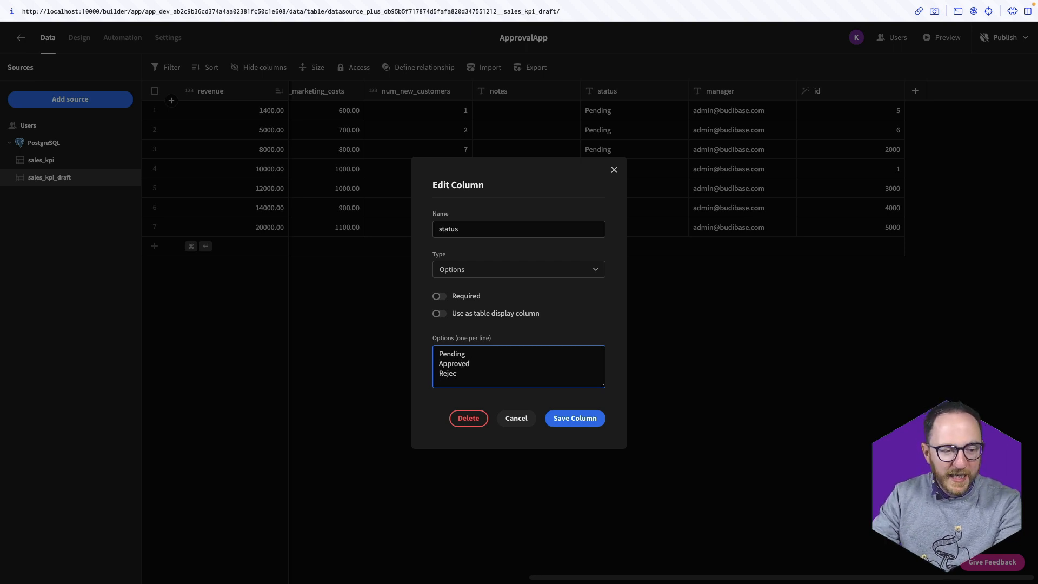
pyautogui.write('ted')
pyautogui.press('Return')
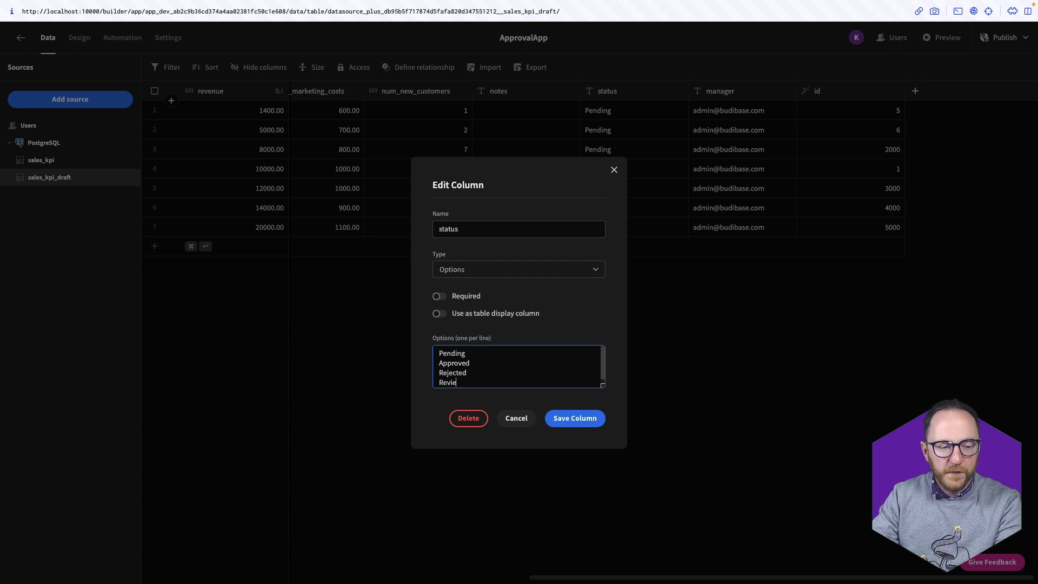
pyautogui.write('Reviewing')
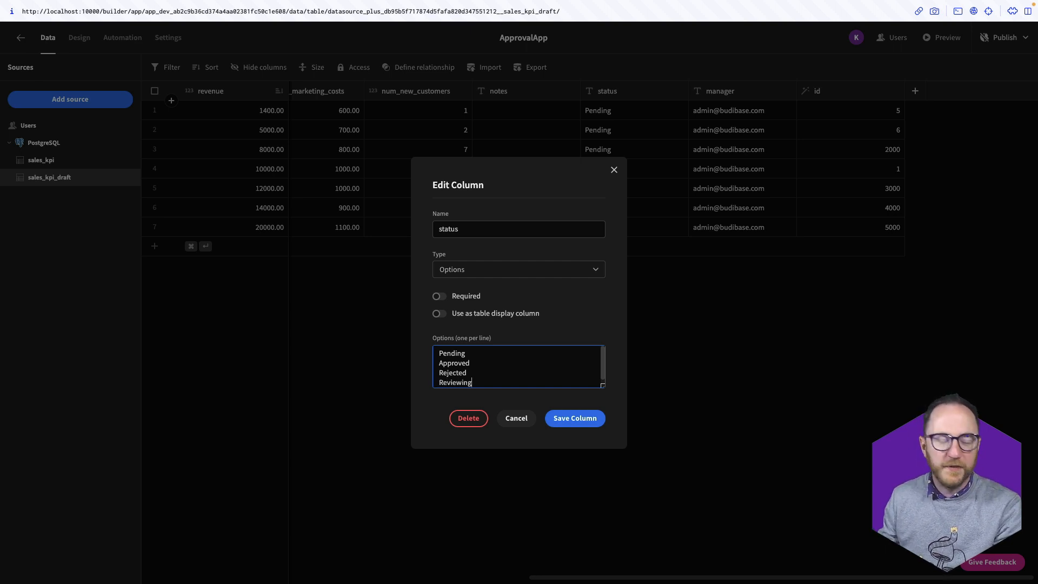
pyautogui.click(562, 419)
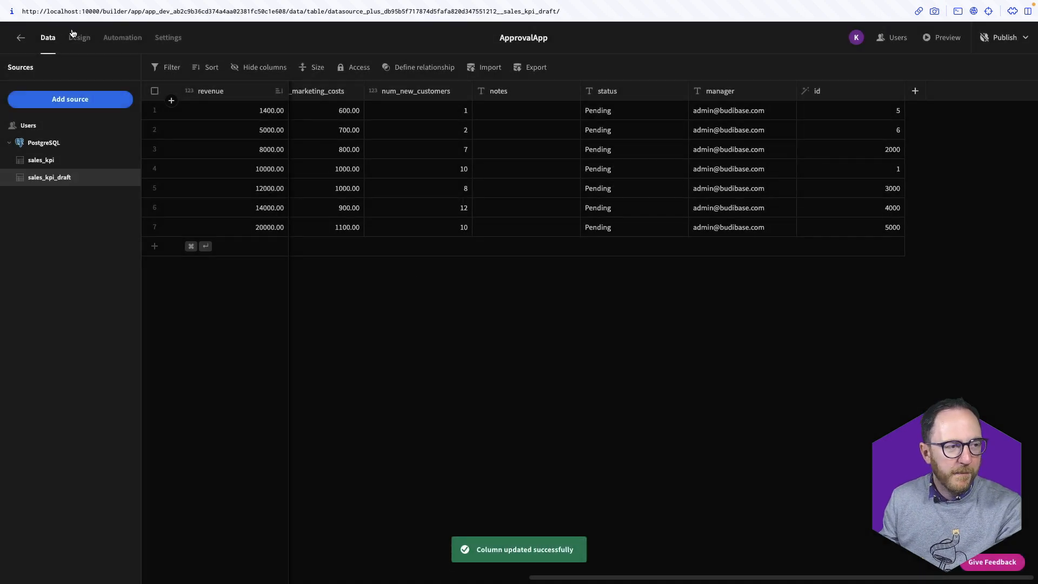
pyautogui.click(77, 36)
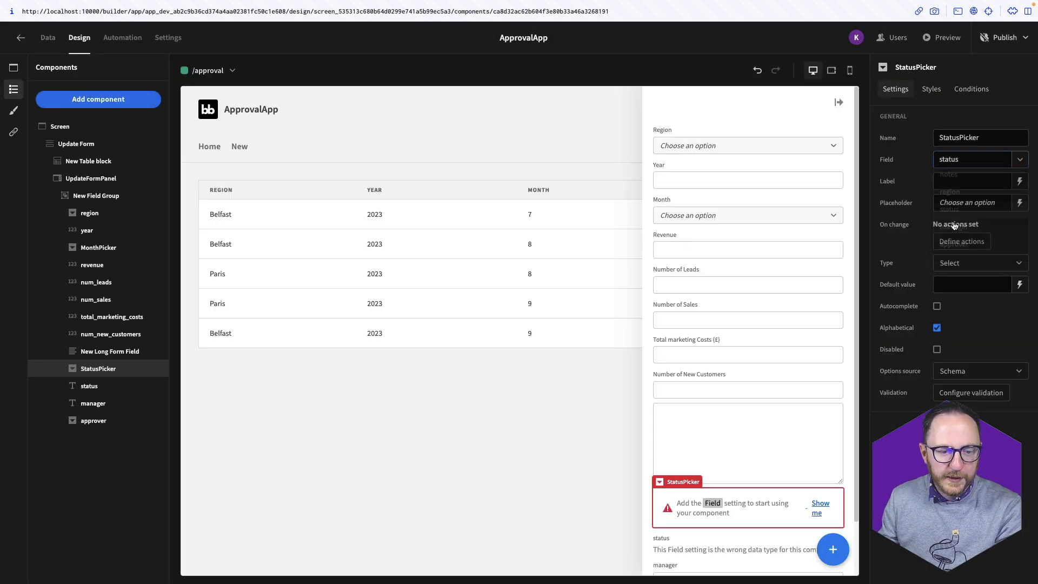
# Label the StatusPicker 'Status' and preview the approval app
pyautogui.click(816, 493)
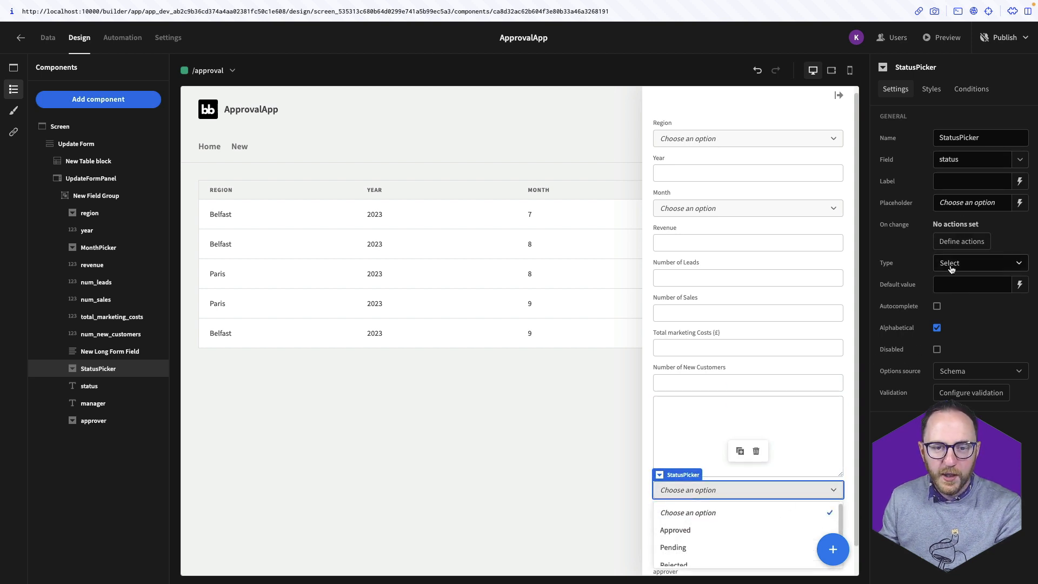
pyautogui.write('tatus')
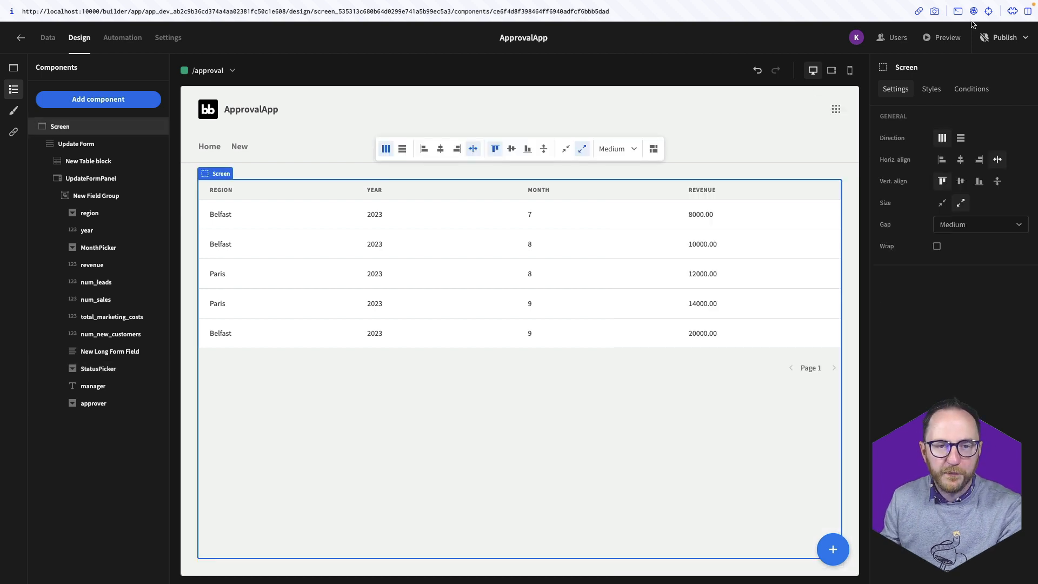
pyautogui.click(959, 39)
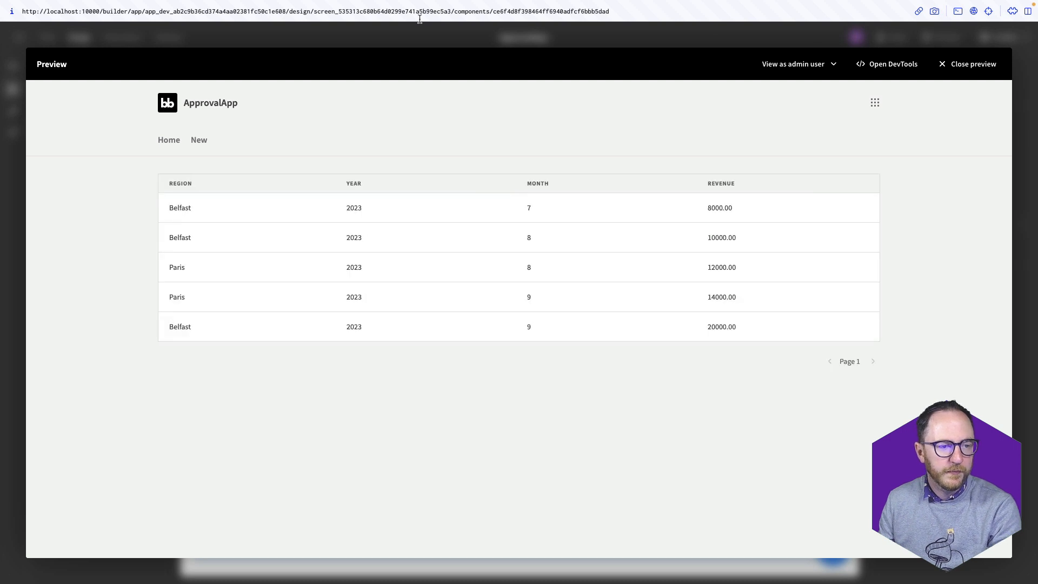
# In preview, open and close the side form for several rows, including Paris 2023 month 9
pyautogui.click(340, 208)
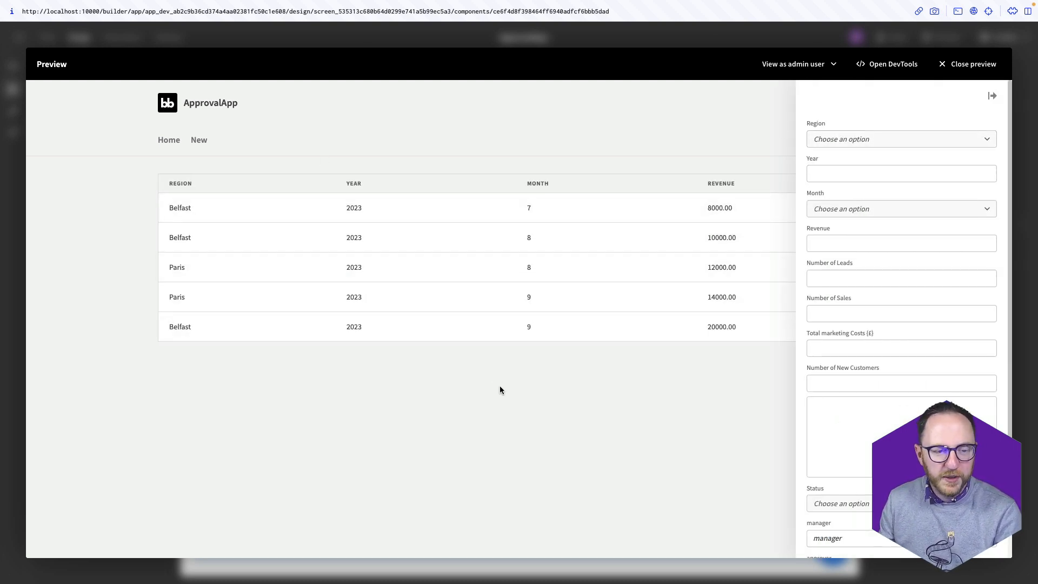
pyautogui.click(517, 427)
pyautogui.click(640, 299)
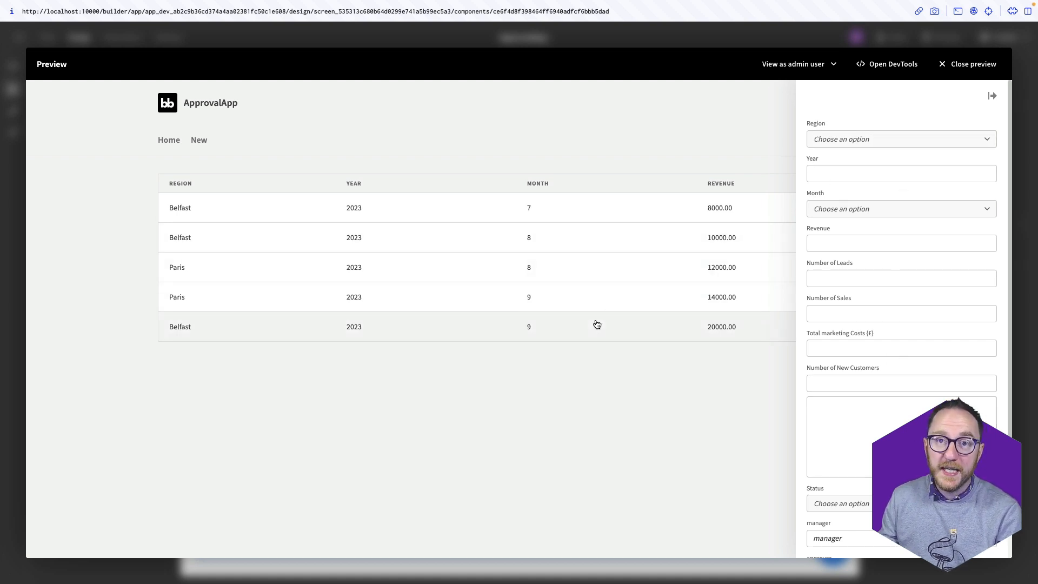
pyautogui.click(600, 431)
pyautogui.click(634, 276)
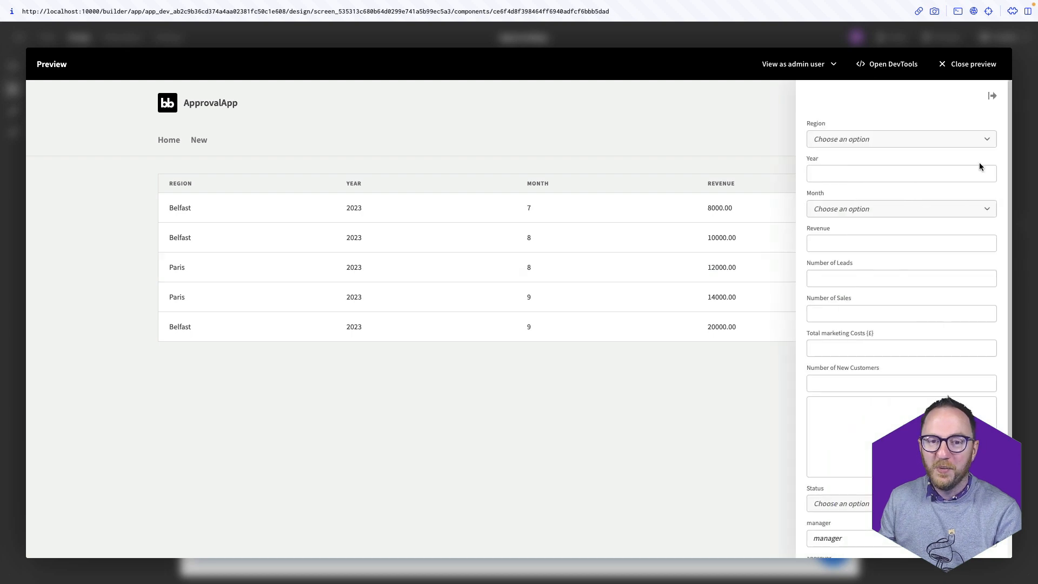
pyautogui.click(970, 63)
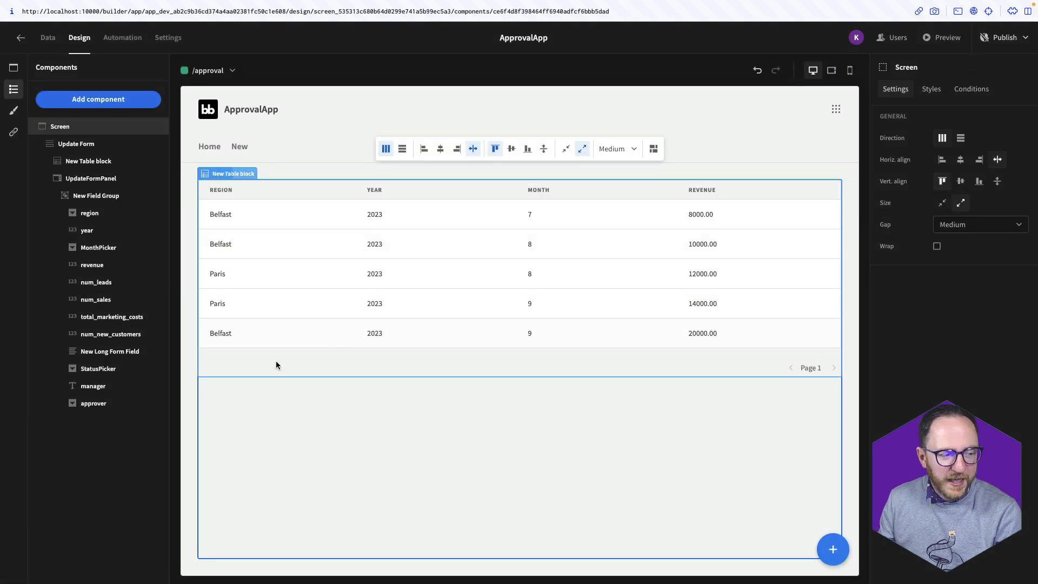
# Add an Update Field Value action to the table's row-click actions
pyautogui.click(378, 299)
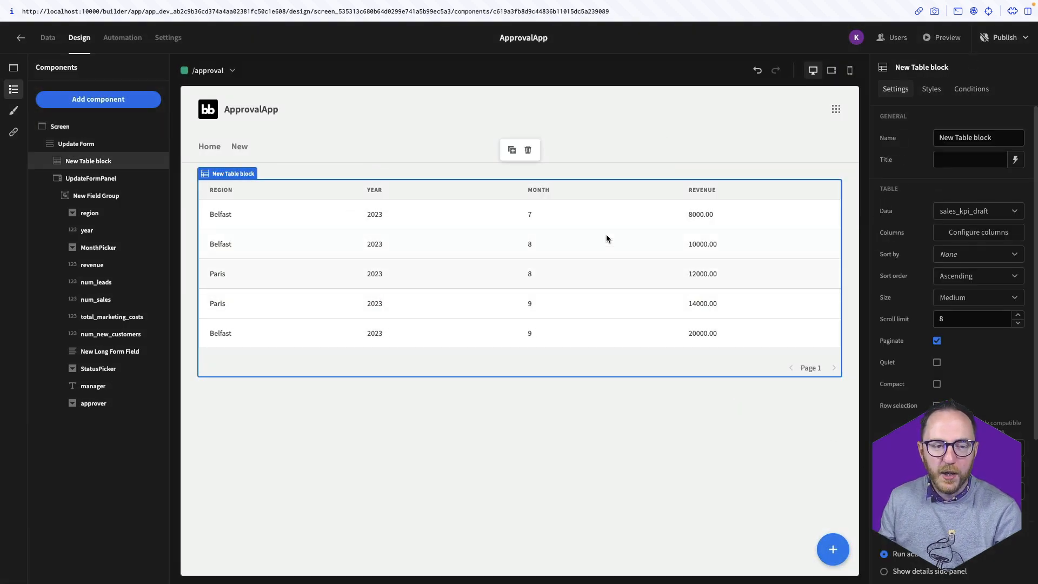
pyautogui.scroll(-4, 935, 266)
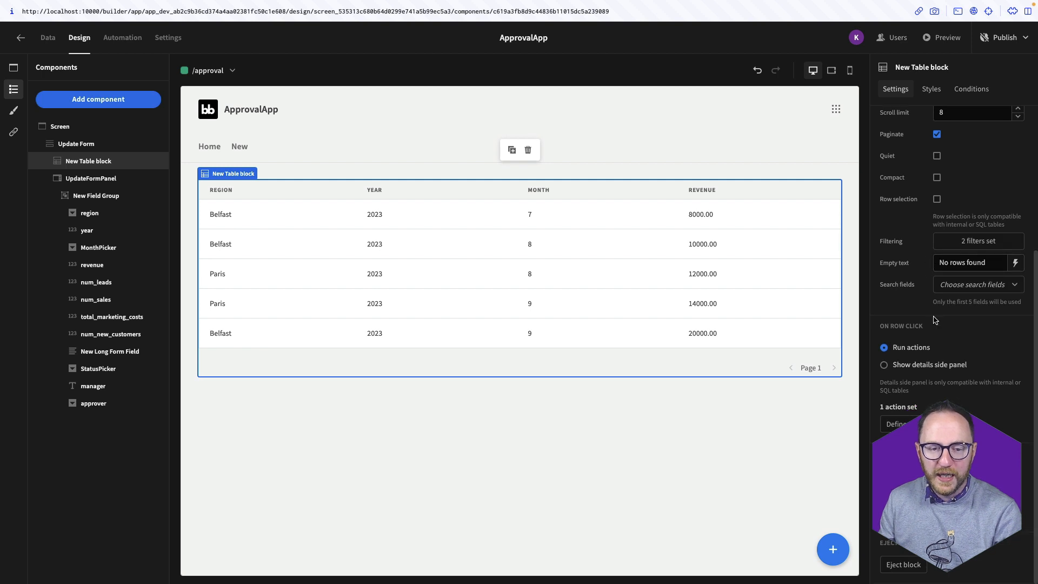
pyautogui.click(897, 425)
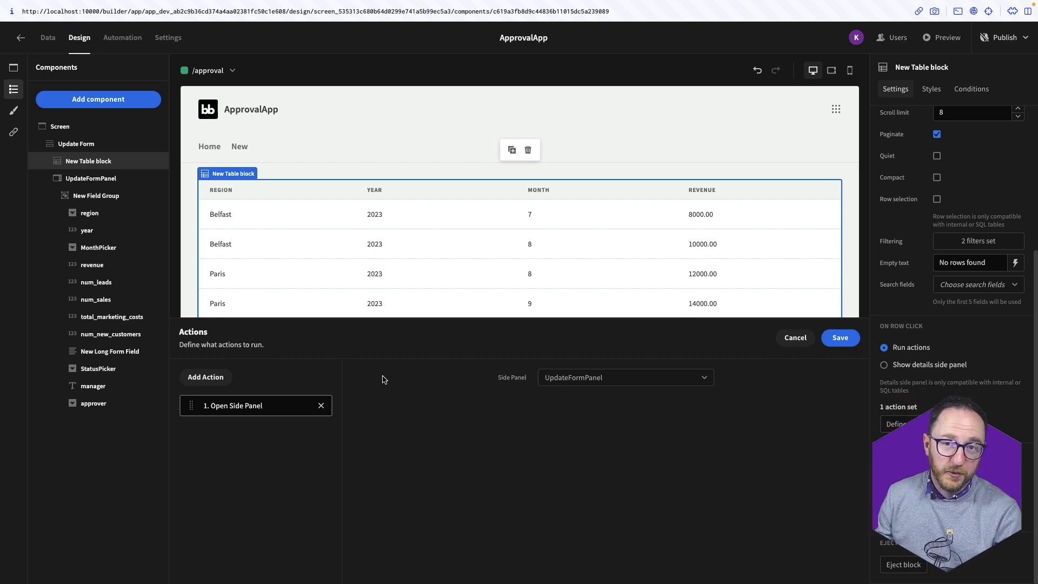
pyautogui.click(206, 377)
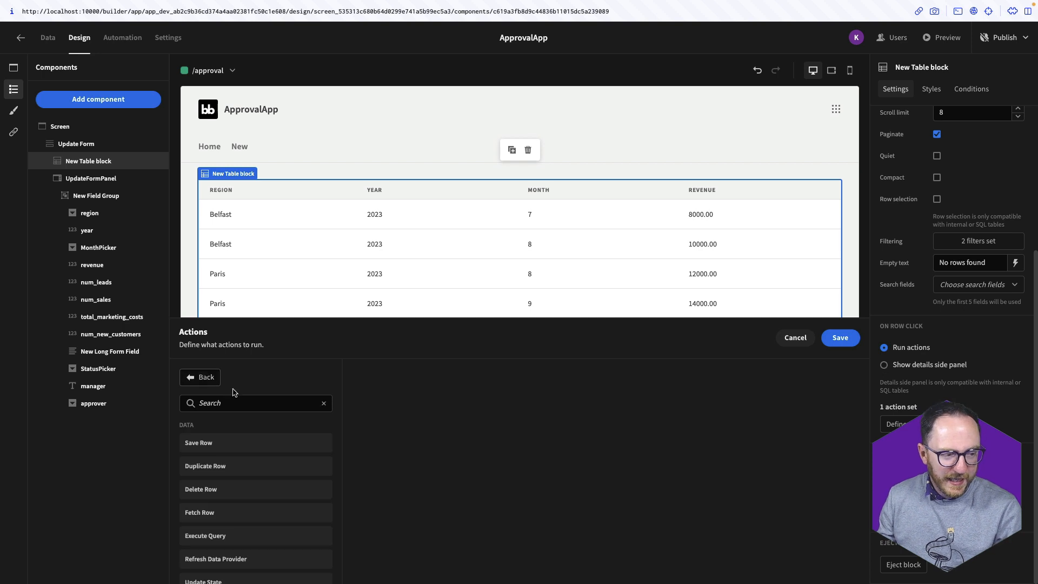
pyautogui.write('fie')
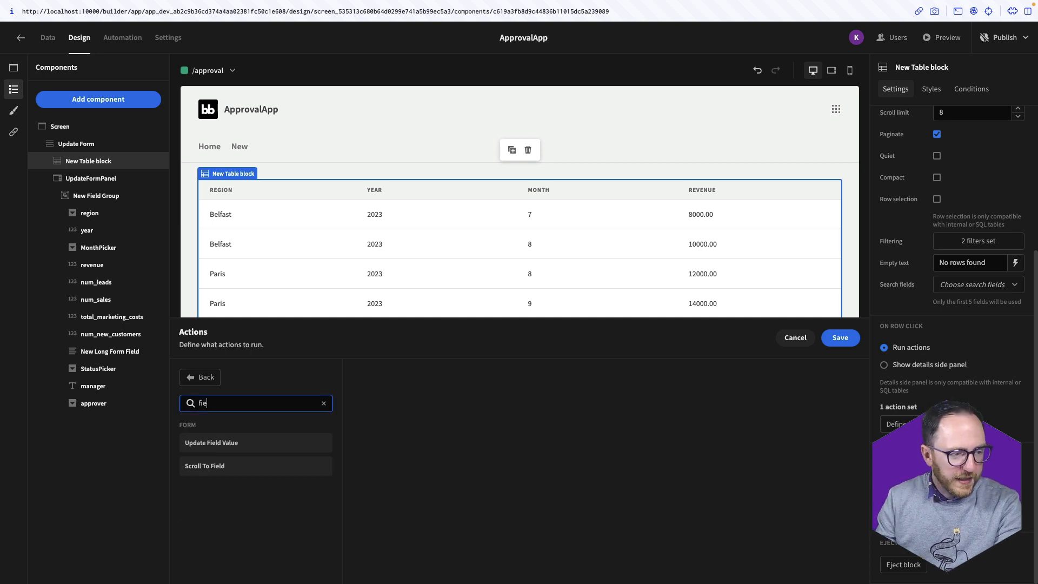
pyautogui.click(221, 443)
# Set the action to fill Update Form's region field with {{ Clicked row.region }}
pyautogui.click(573, 378)
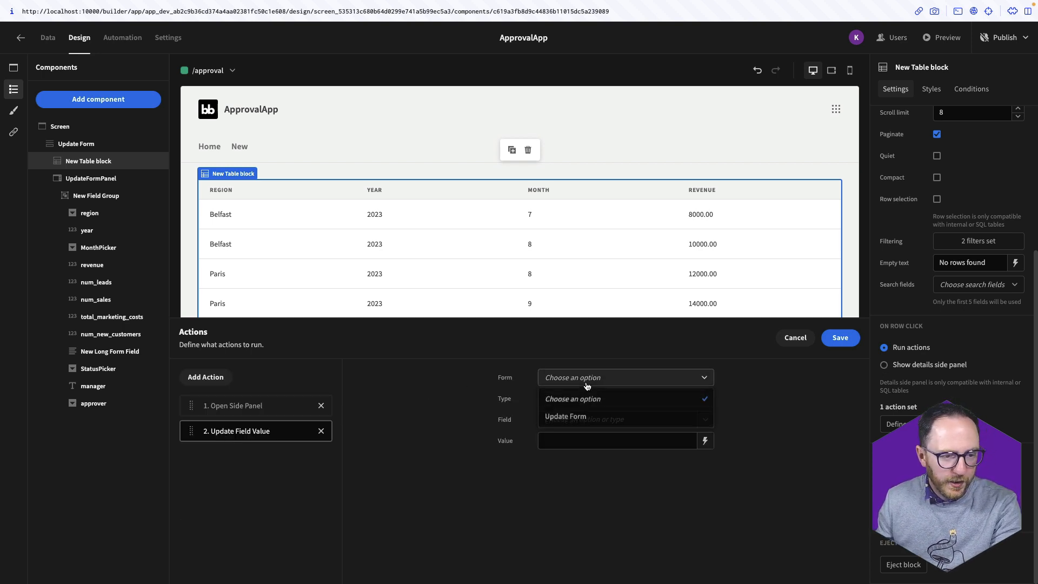
pyautogui.click(578, 418)
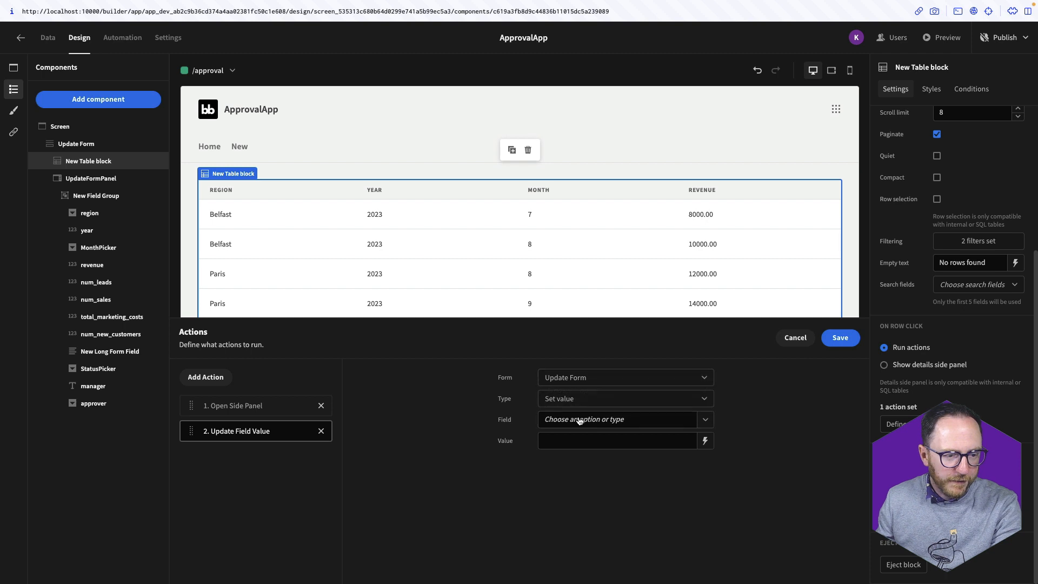
pyautogui.click(704, 420)
pyautogui.click(652, 443)
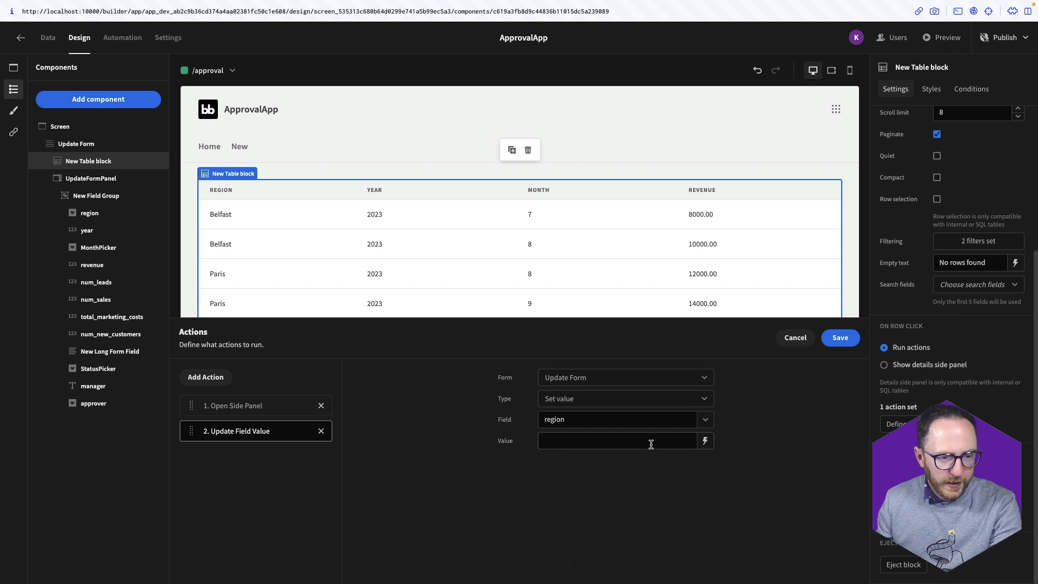
pyautogui.click(705, 445)
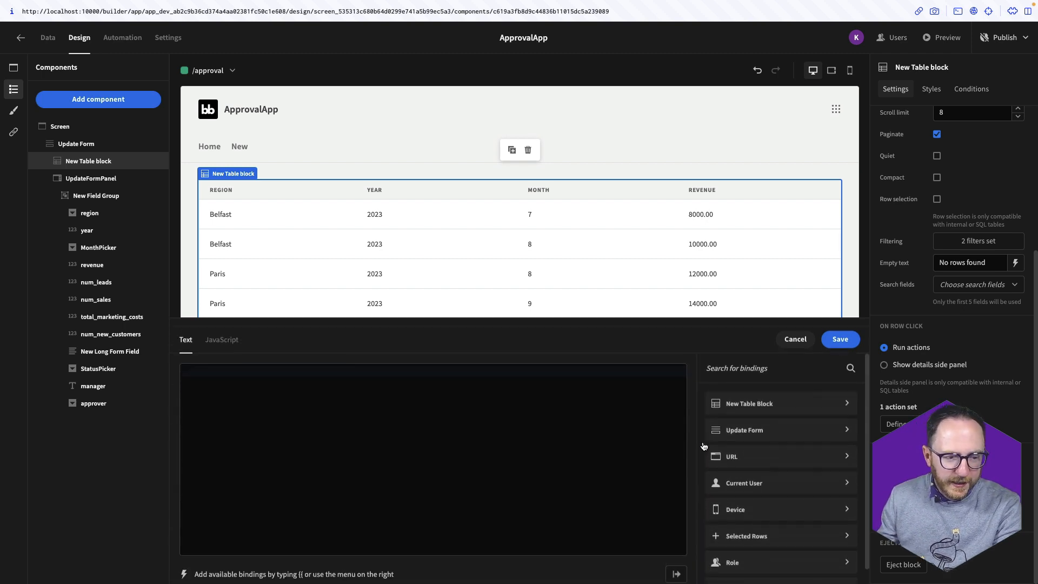
pyautogui.click(749, 402)
pyautogui.click(749, 406)
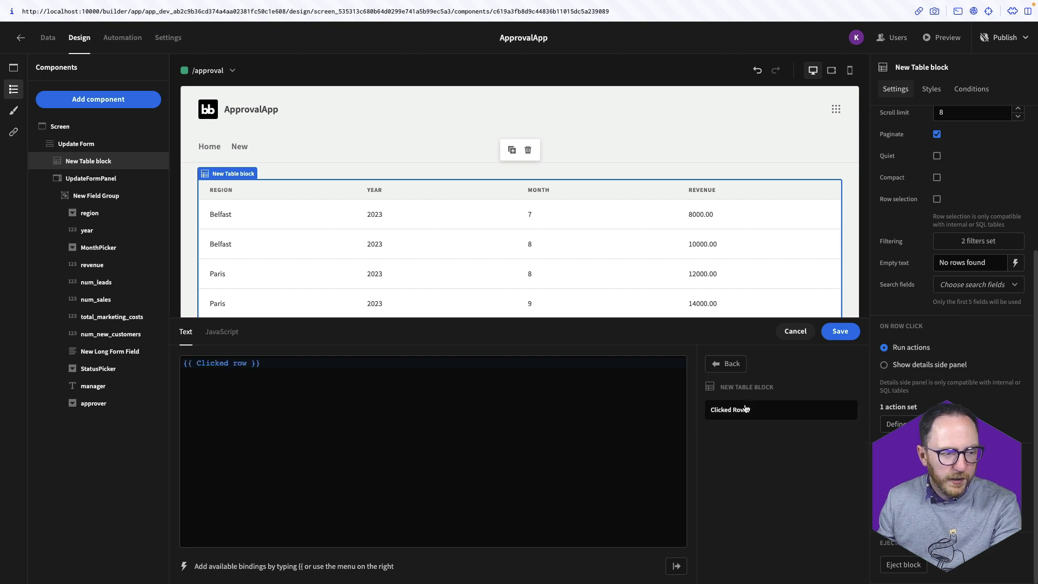
pyautogui.click(246, 363)
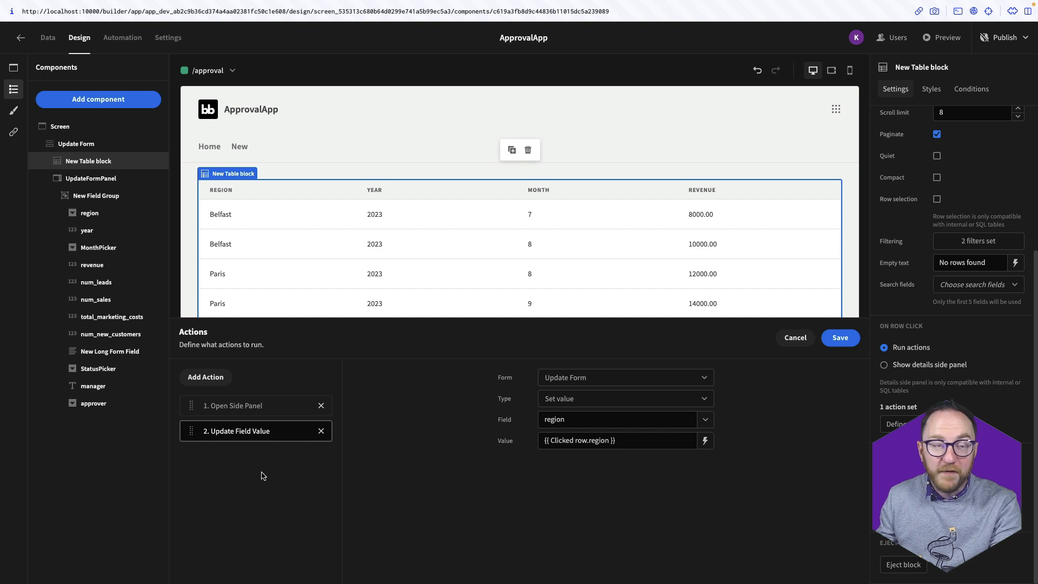
pyautogui.click(215, 384)
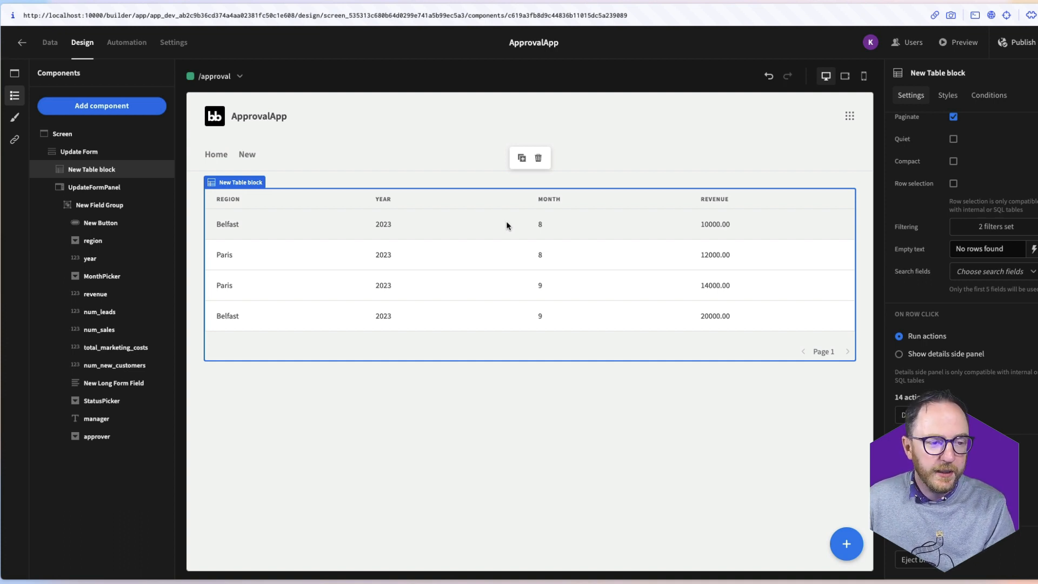
# Add an Update State row-click action storing the Clicked row under key selected-row-id, and save
pyautogui.click(934, 415)
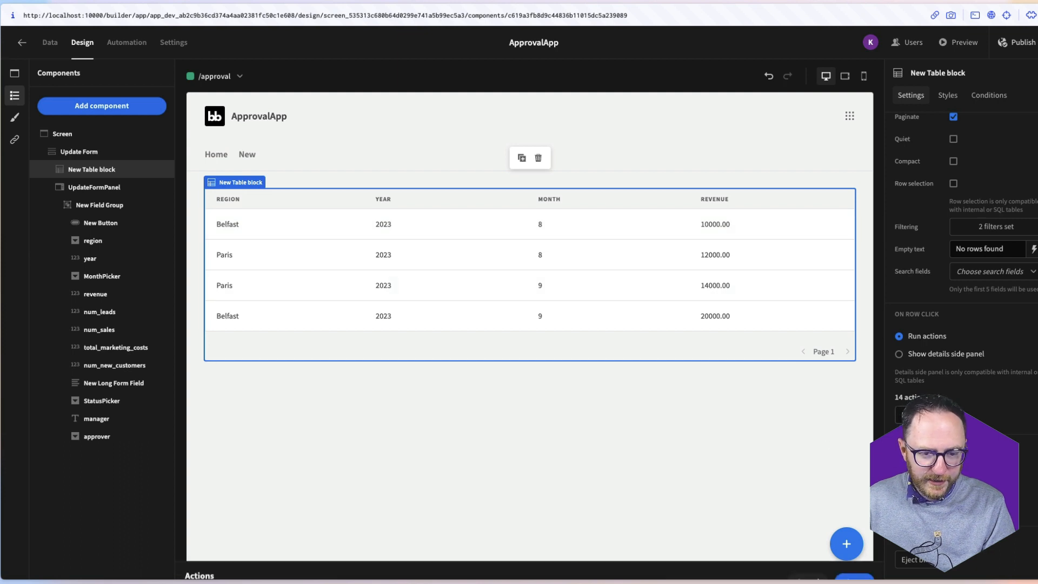
pyautogui.scroll(-5, 314, 416)
pyautogui.scroll(5, 227, 419)
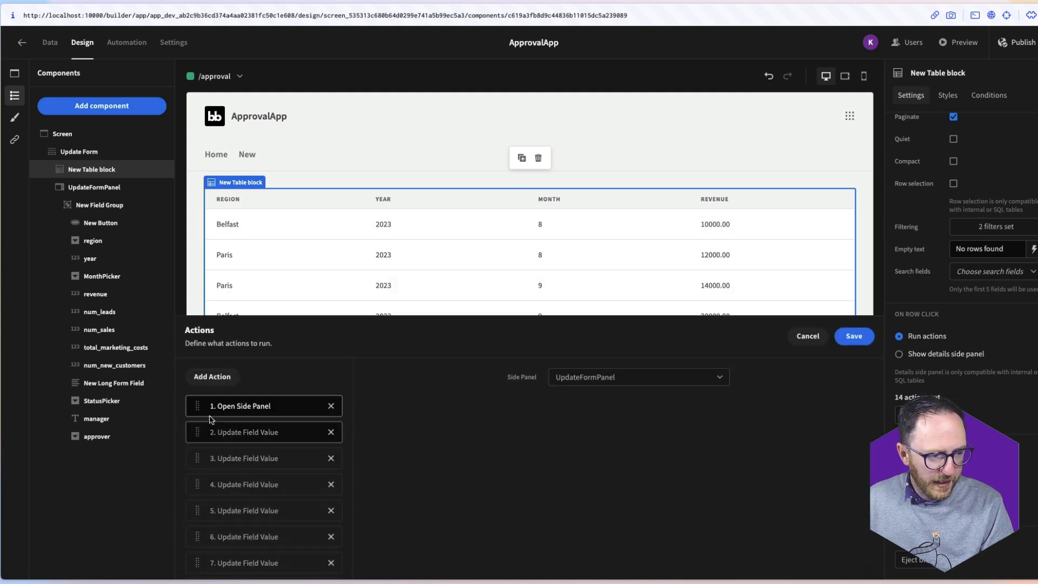
pyautogui.click(220, 384)
pyautogui.write('se')
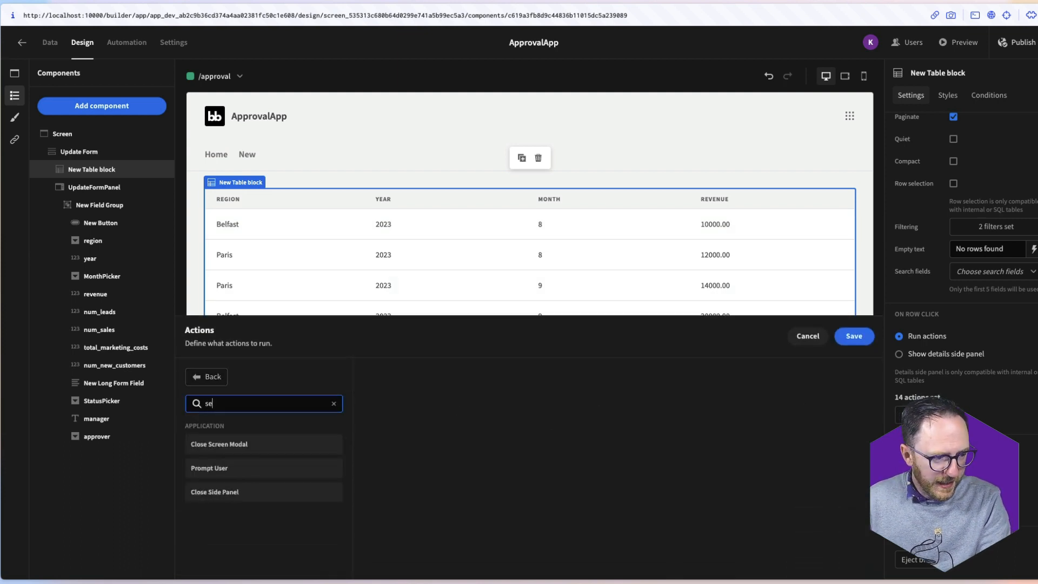
pyautogui.press('BackSpace')
pyautogui.write('t')
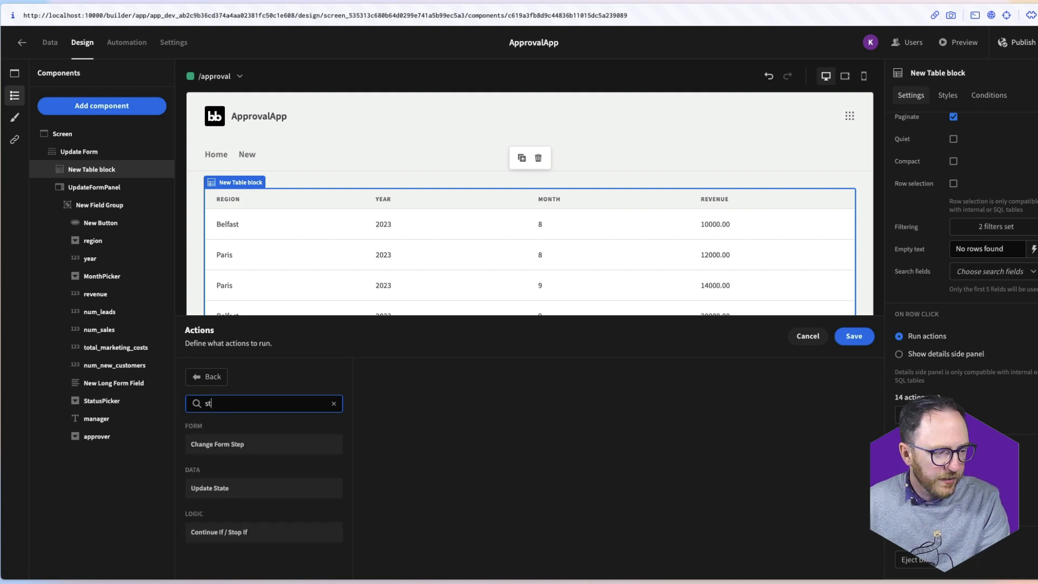
pyautogui.click(222, 489)
pyautogui.click(593, 397)
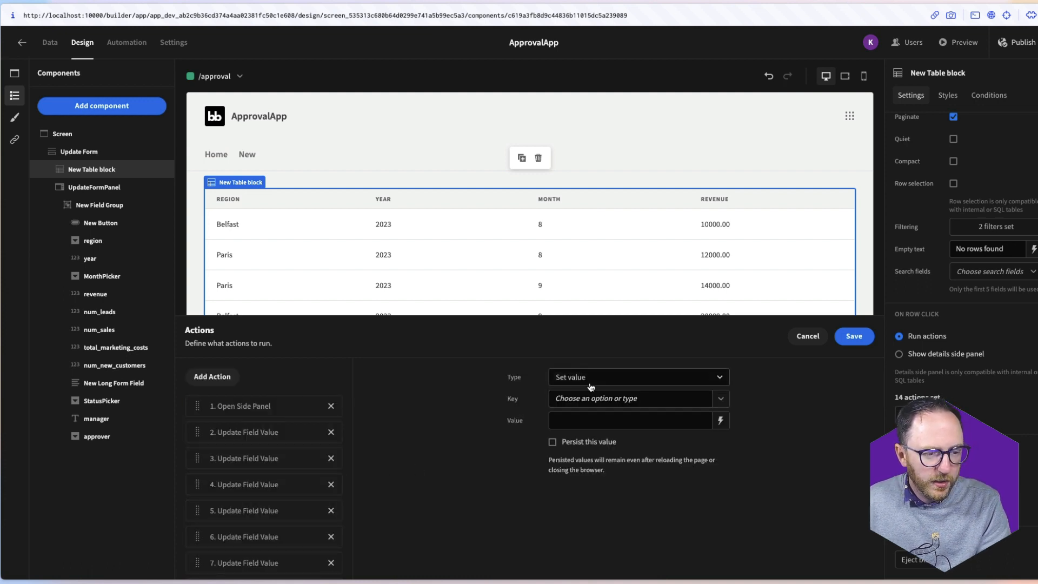
pyautogui.write('selected-row-id')
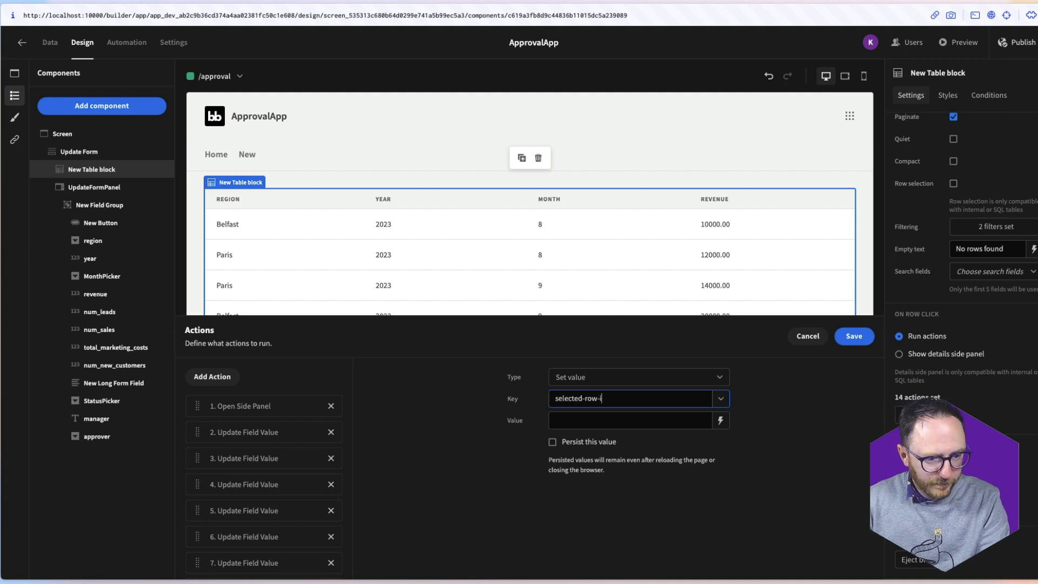
pyautogui.click(721, 420)
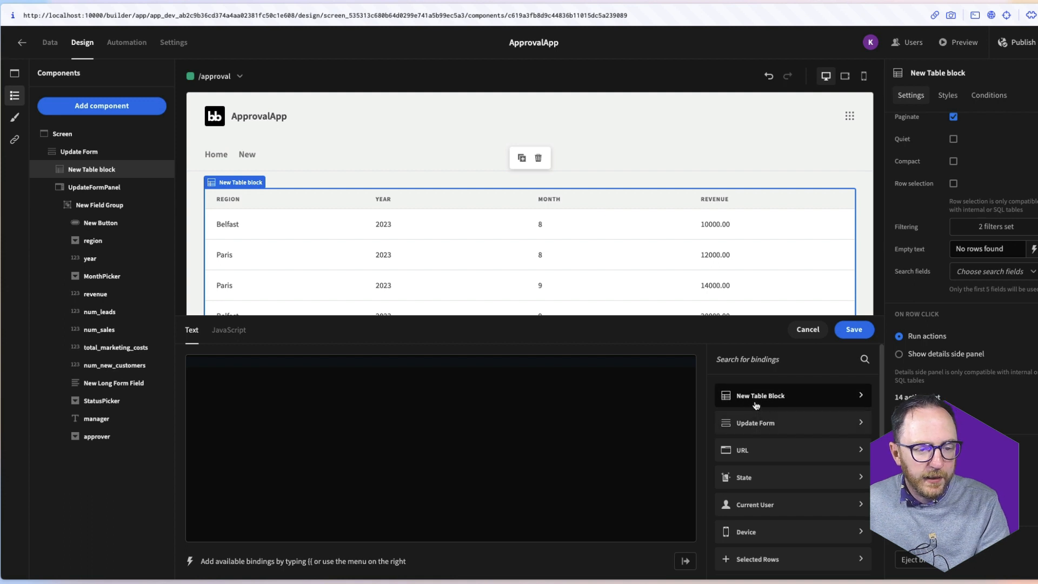
pyautogui.click(756, 405)
pyautogui.click(756, 409)
pyautogui.click(252, 363)
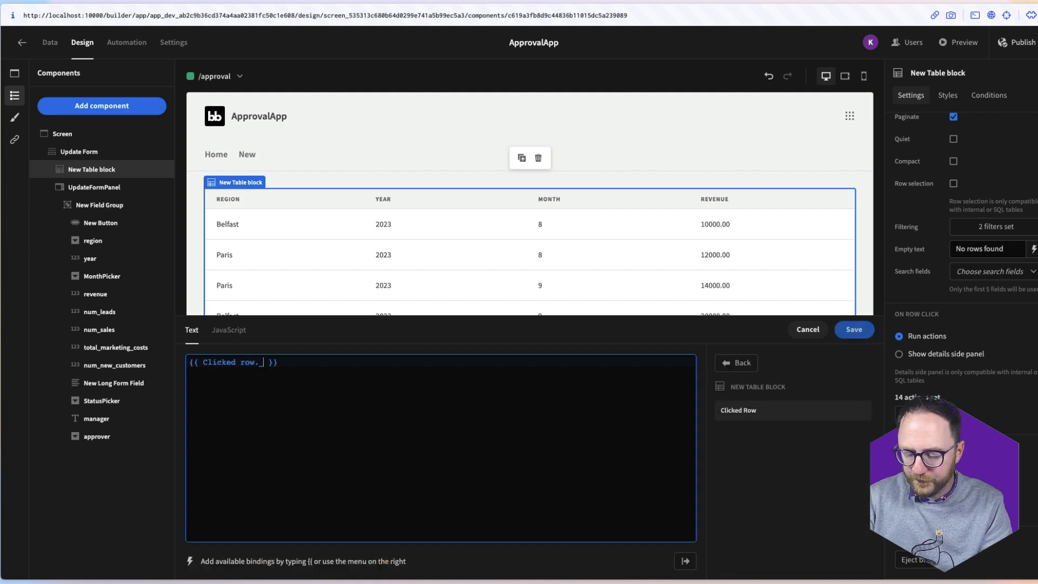
pyautogui.click(841, 332)
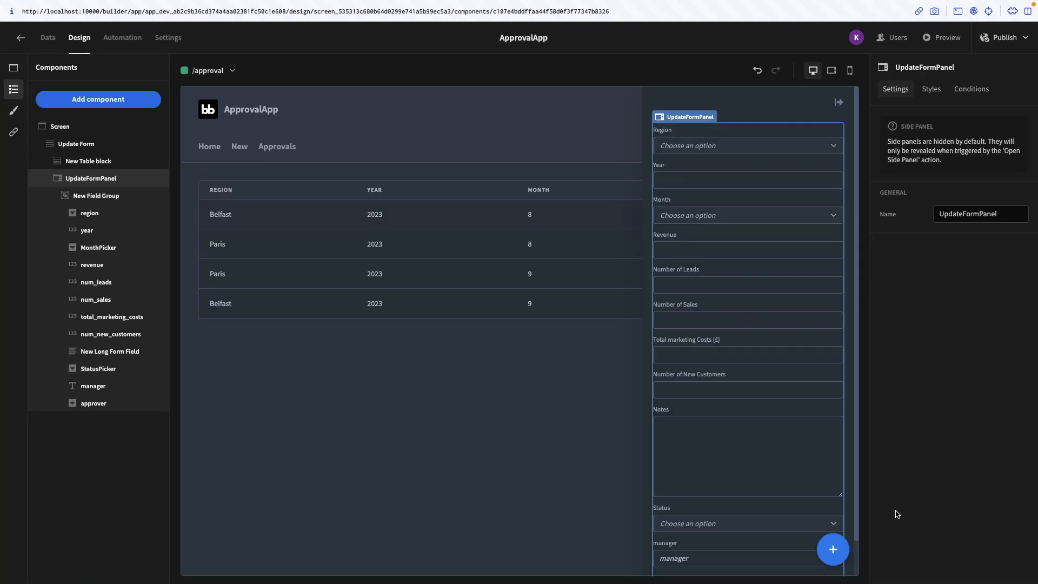
# Add a Button to the UpdateFormPanel side form and select its text to rename it Save
pyautogui.click(833, 549)
pyautogui.write('button')
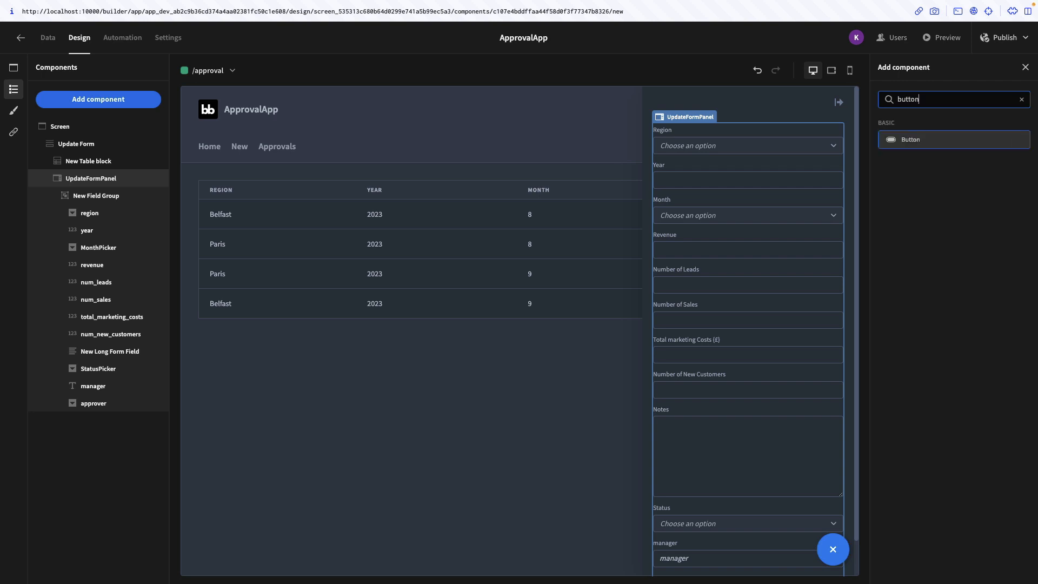
pyautogui.press('Return')
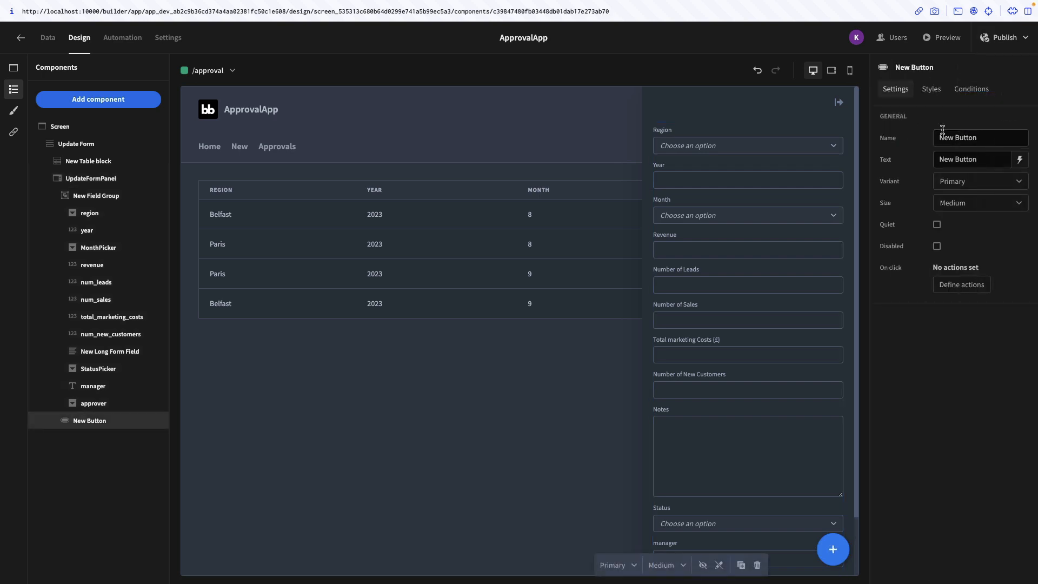
pyautogui.click(948, 178)
pyautogui.tripleClick(958, 159)
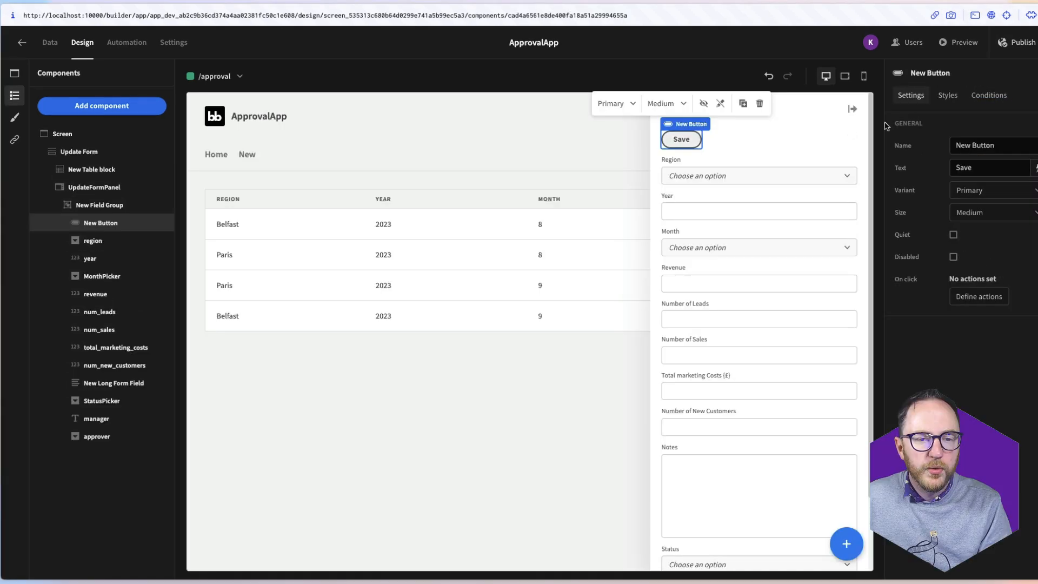
# Give the Save button a Save Row action on sales_kpi_draft with _id bound to State.selected-row-id
pyautogui.click(965, 296)
pyautogui.click(242, 412)
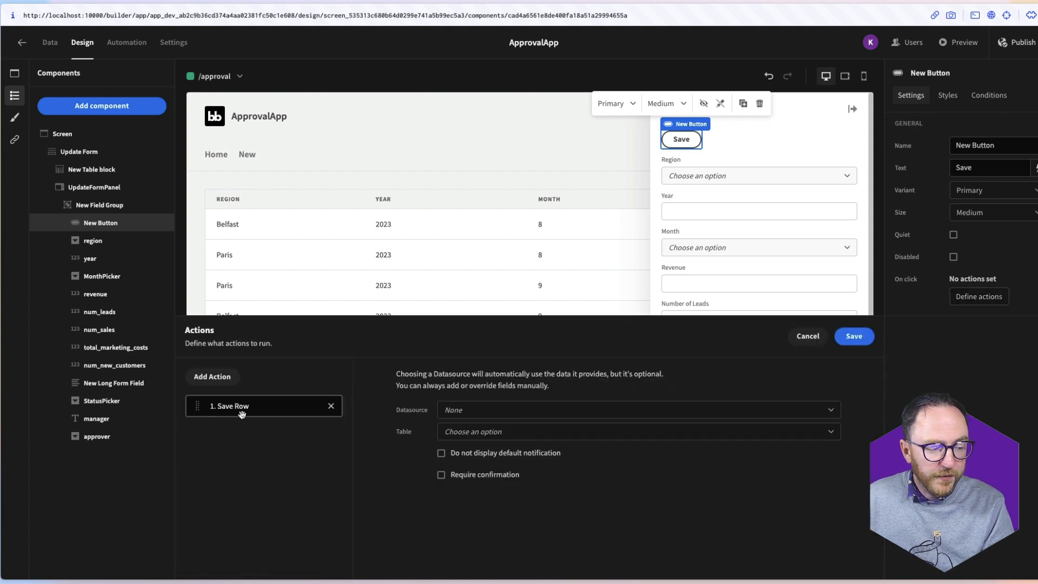
pyautogui.click(460, 410)
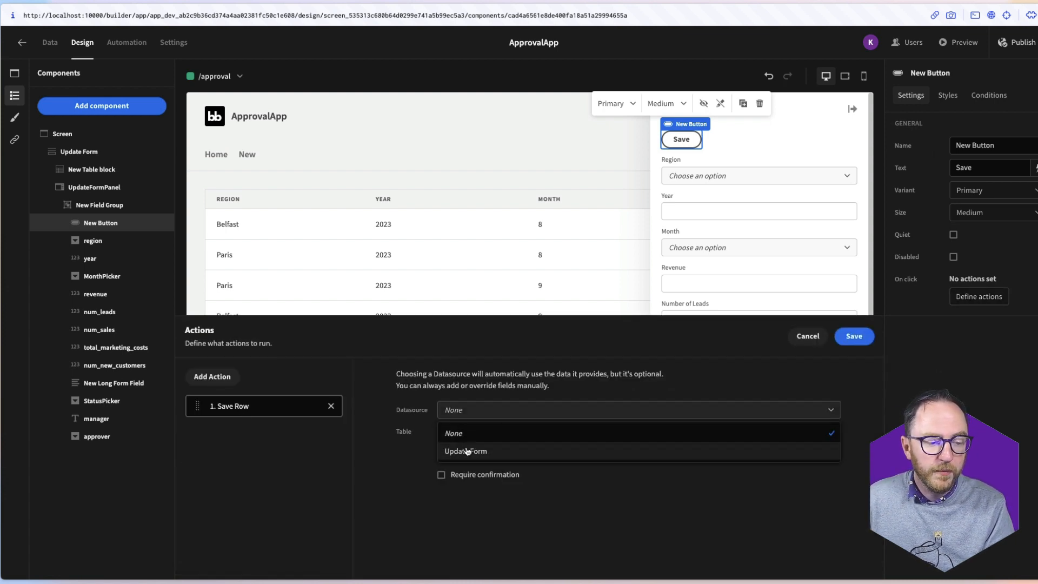
pyautogui.click(470, 448)
pyautogui.click(471, 432)
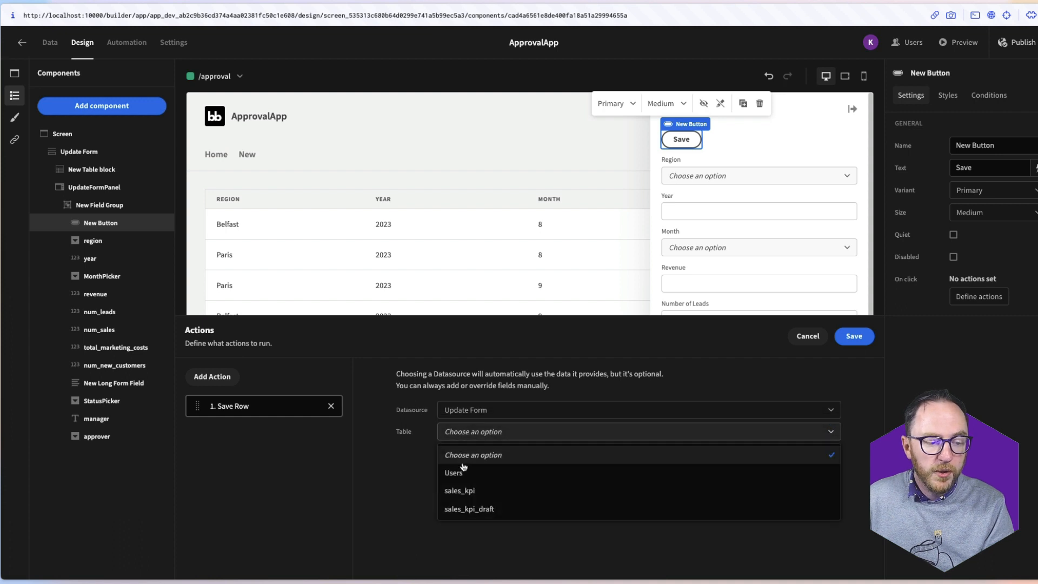
pyautogui.click(465, 507)
pyautogui.click(466, 509)
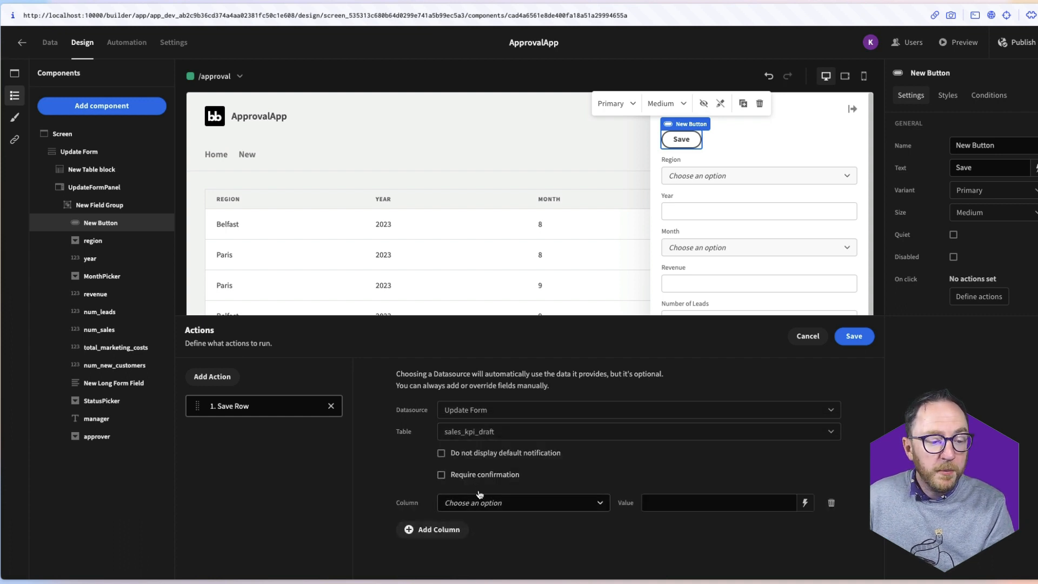
pyautogui.click(471, 508)
pyautogui.scroll(-5, 480, 557)
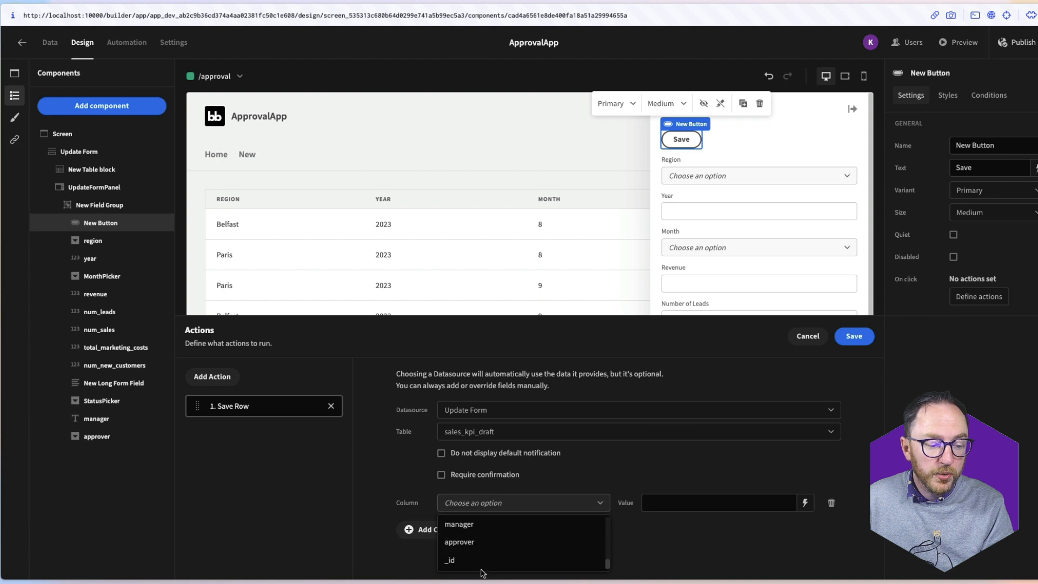
pyautogui.click(480, 563)
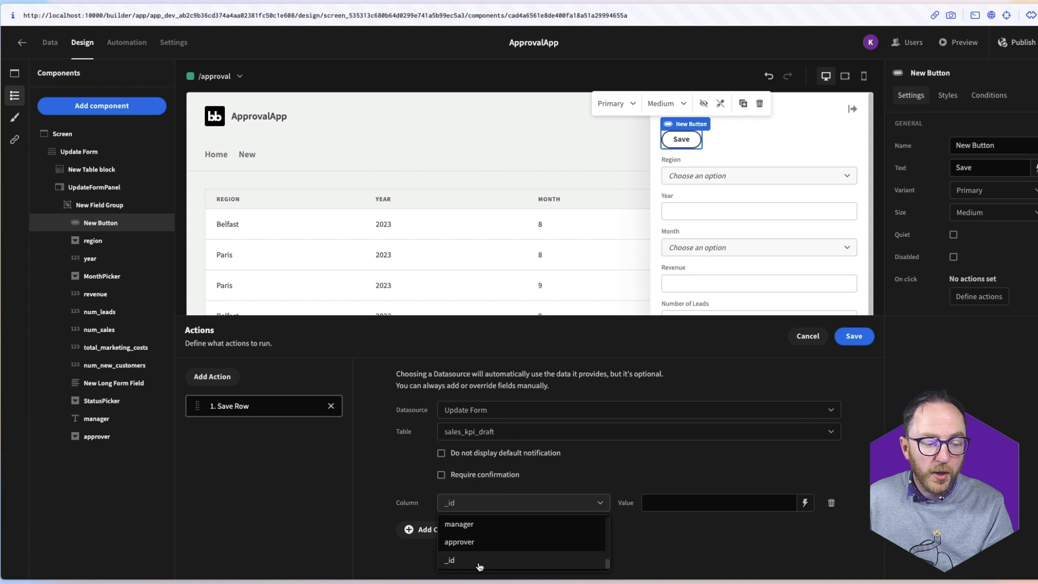
pyautogui.click(806, 505)
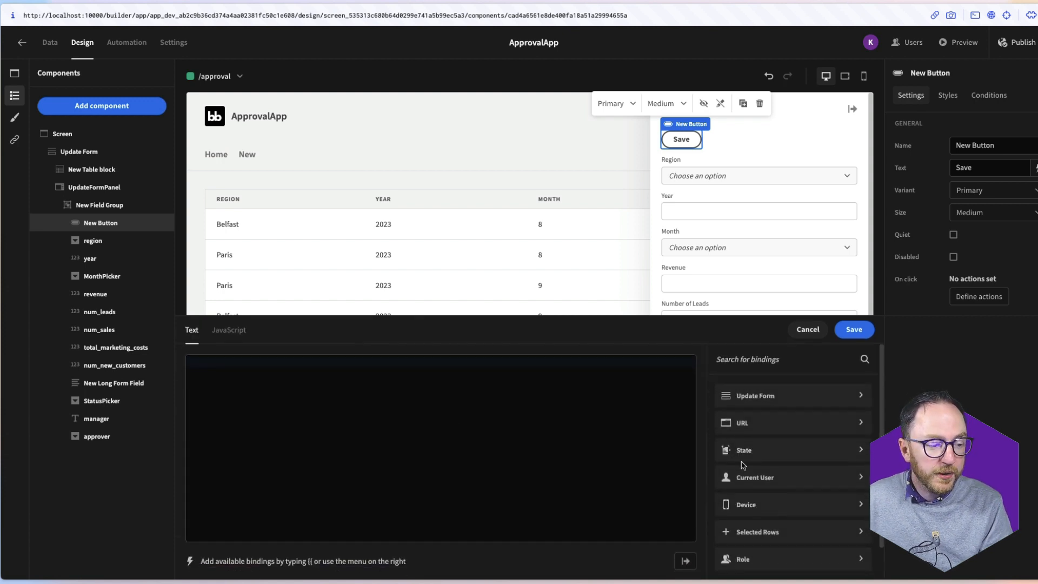
pyautogui.click(784, 454)
pyautogui.click(756, 417)
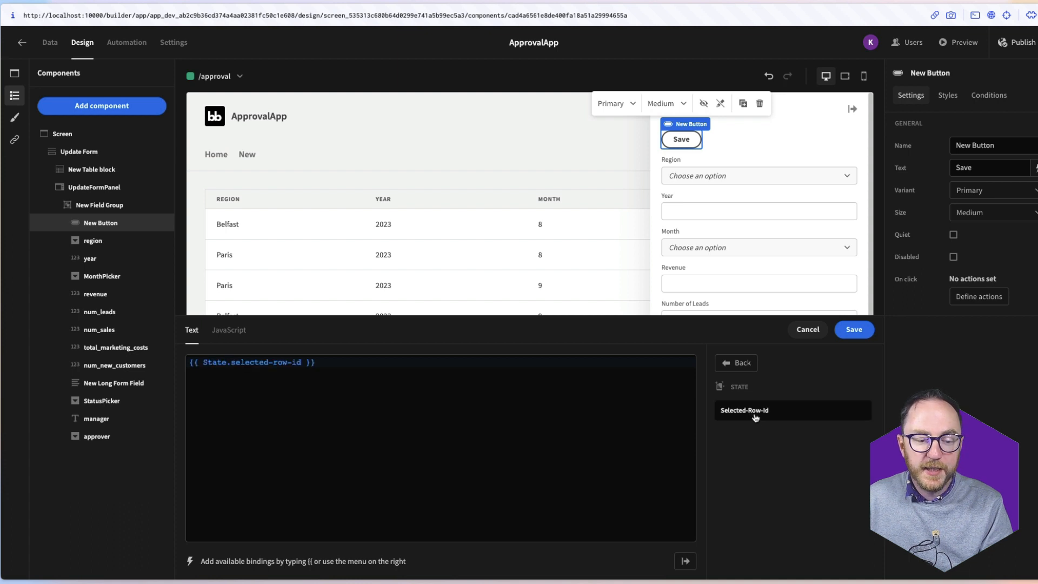
pyautogui.click(847, 332)
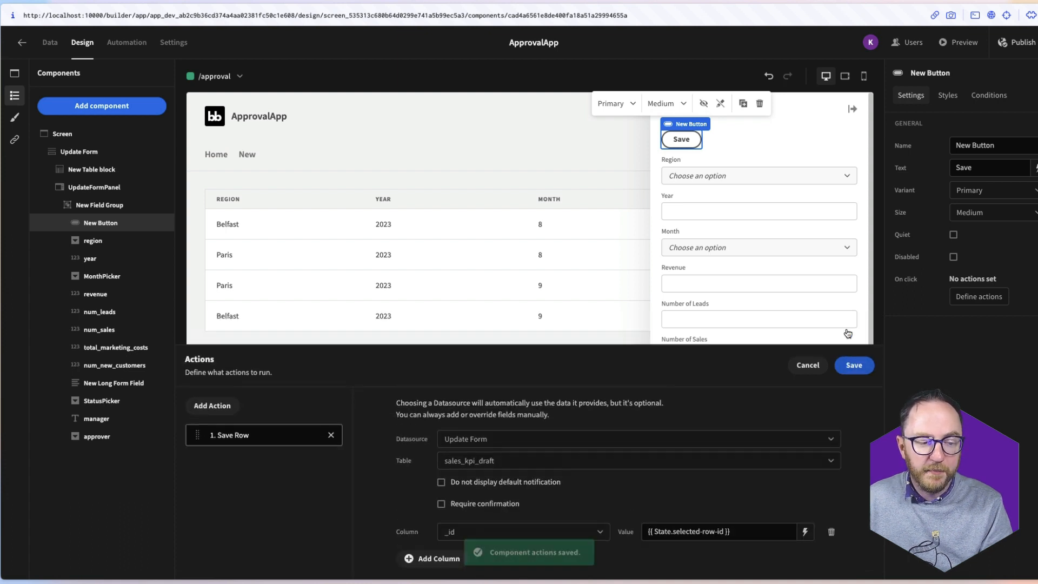
pyautogui.click(854, 365)
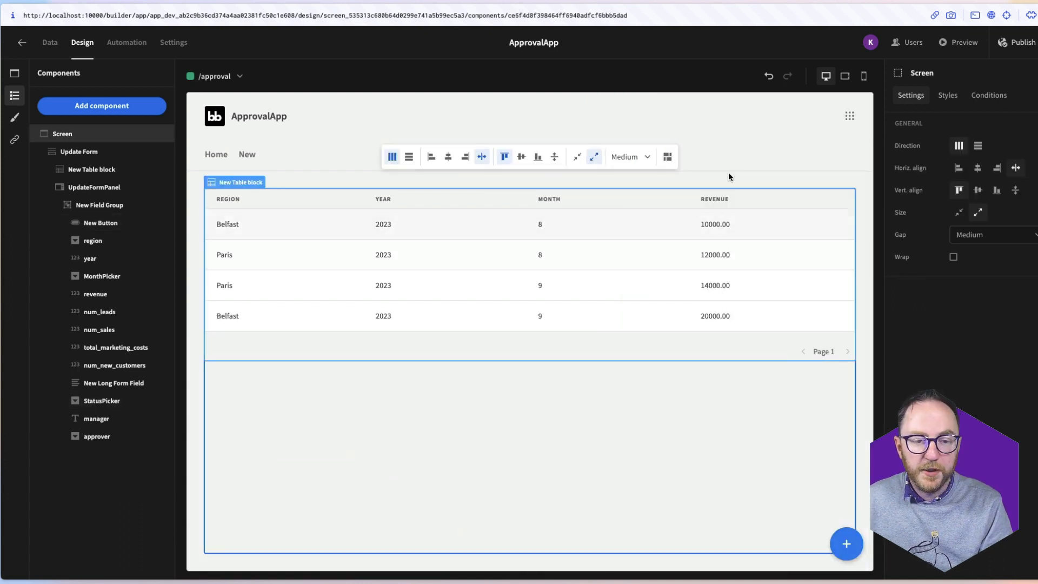
# Add a Close Side Panel action after Save Row and save the button's actions
pyautogui.click(100, 222)
pyautogui.click(972, 298)
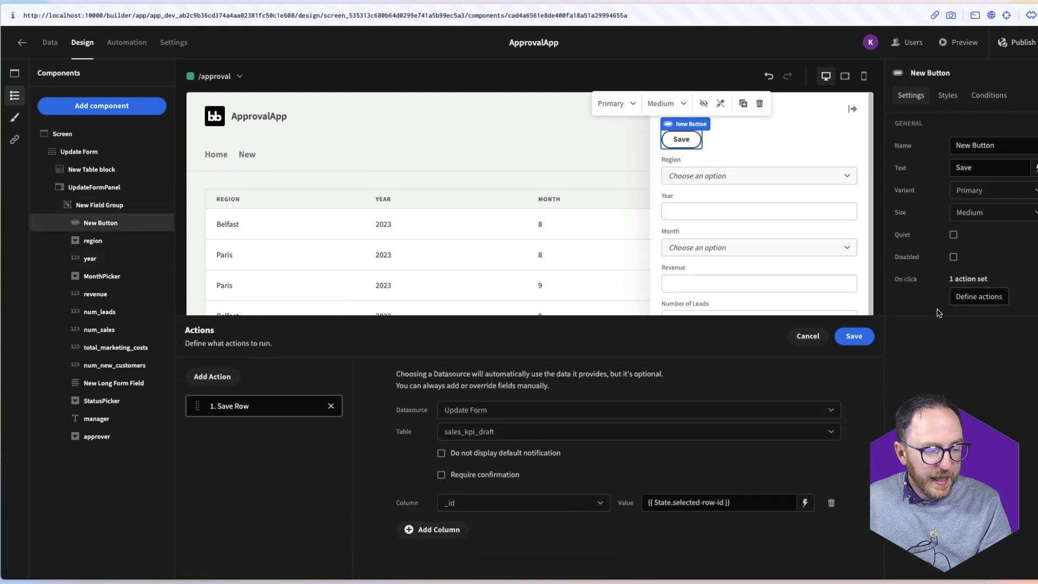
pyautogui.click(235, 375)
pyautogui.click(248, 403)
pyautogui.write('clo')
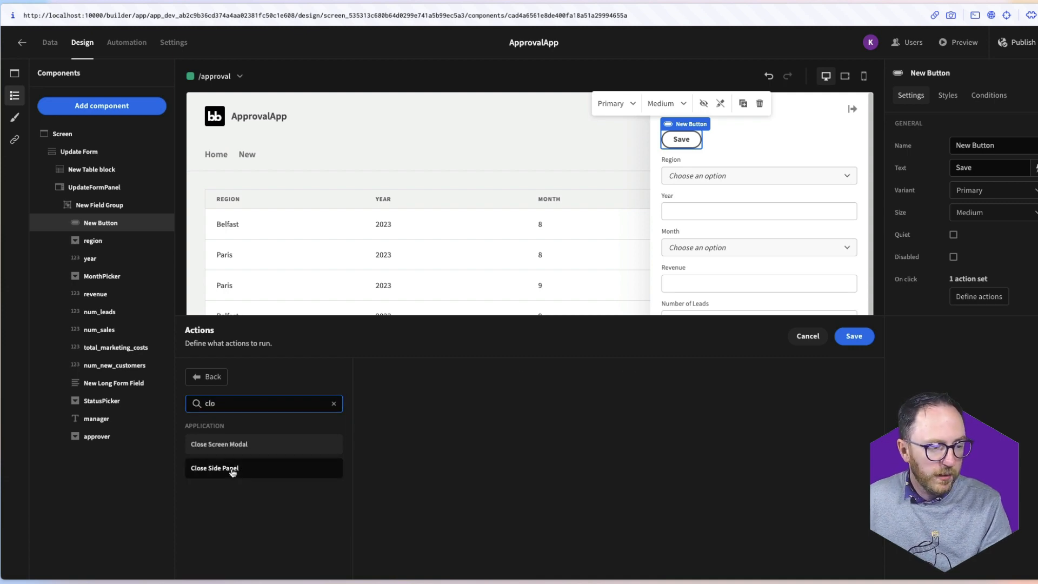
pyautogui.click(227, 467)
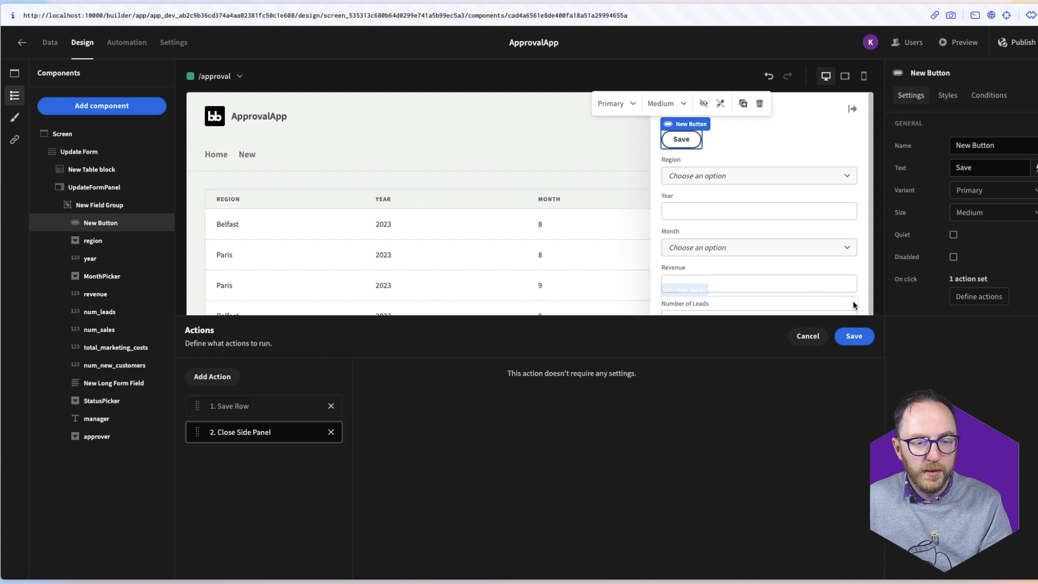
pyautogui.click(852, 331)
pyautogui.click(966, 43)
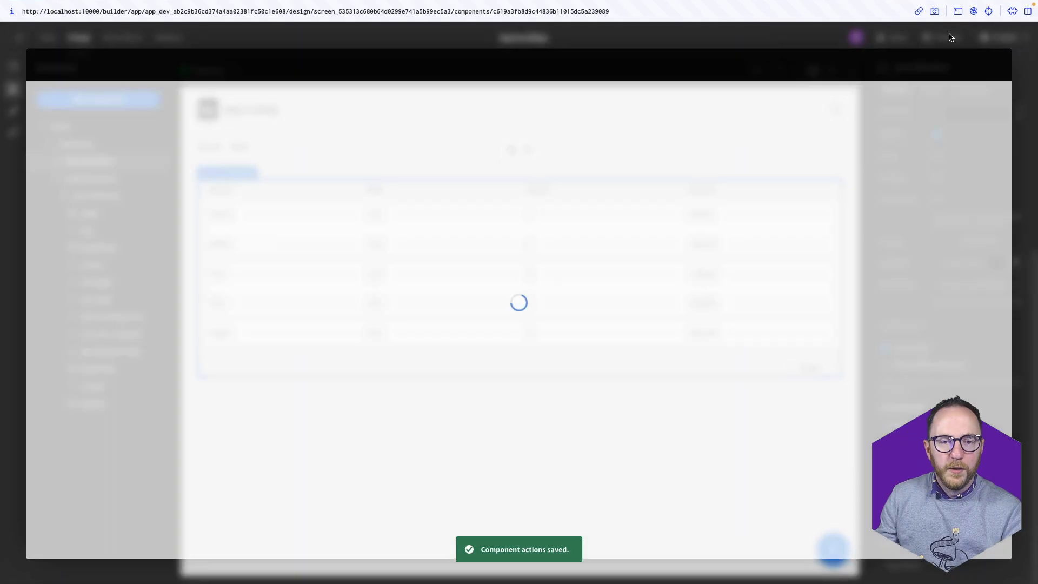
# In preview, open the Belfast August record, write notes, check the Status options, then exit
pyautogui.click(529, 270)
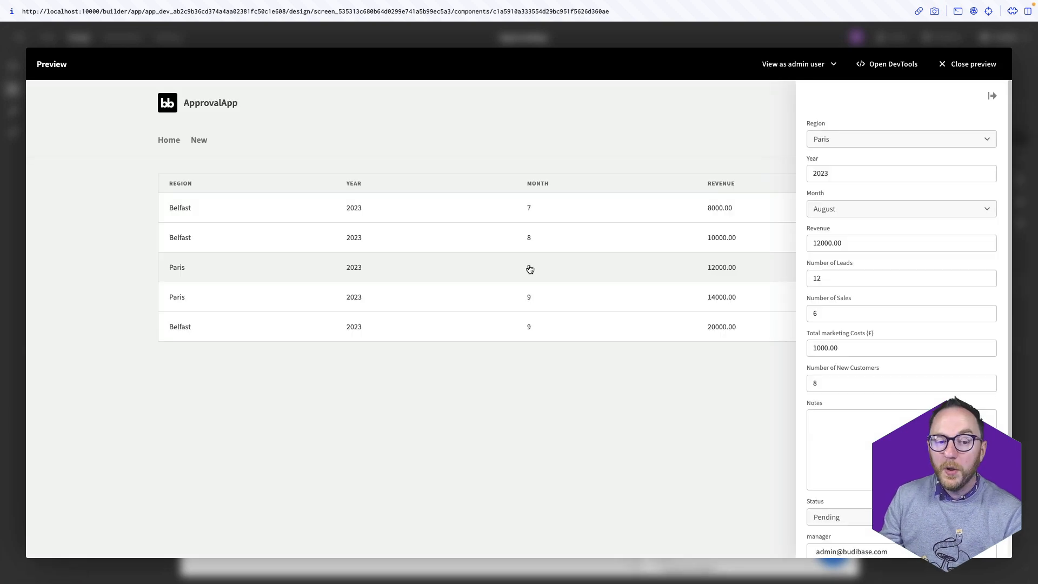
pyautogui.click(529, 248)
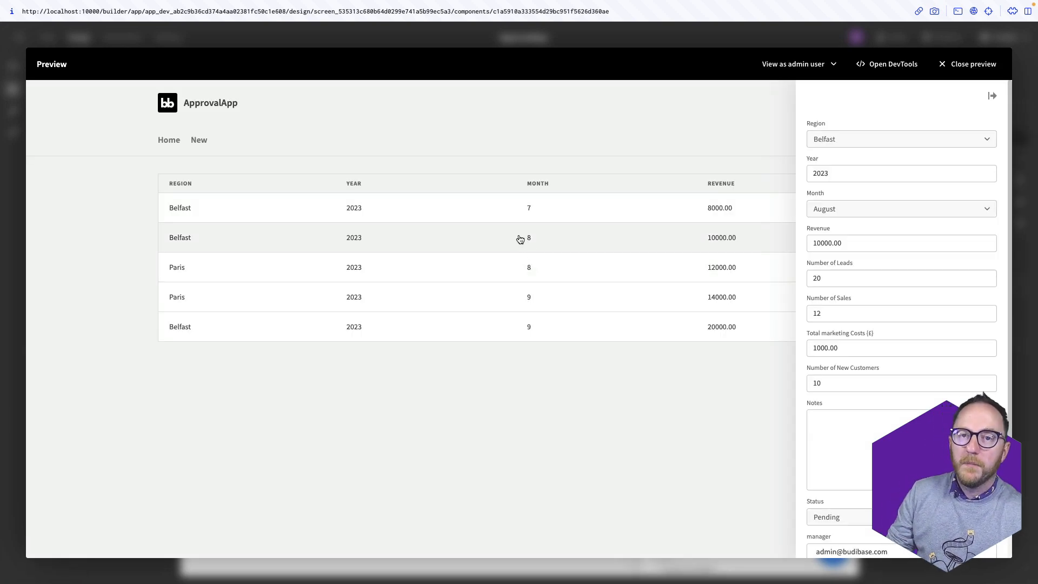
pyautogui.scroll(-2, 867, 456)
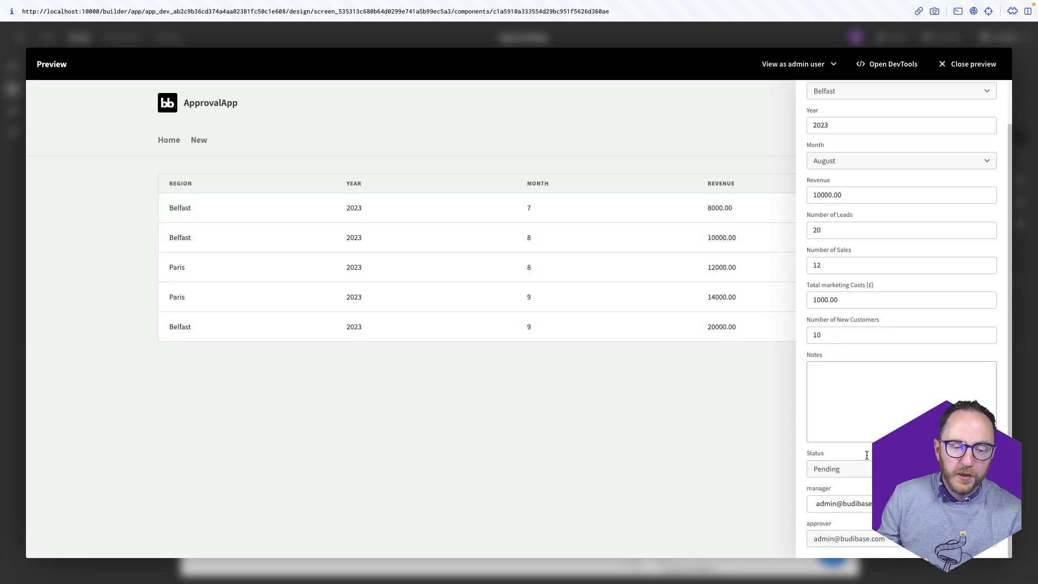
pyautogui.click(830, 407)
pyautogui.scroll(1, 870, 357)
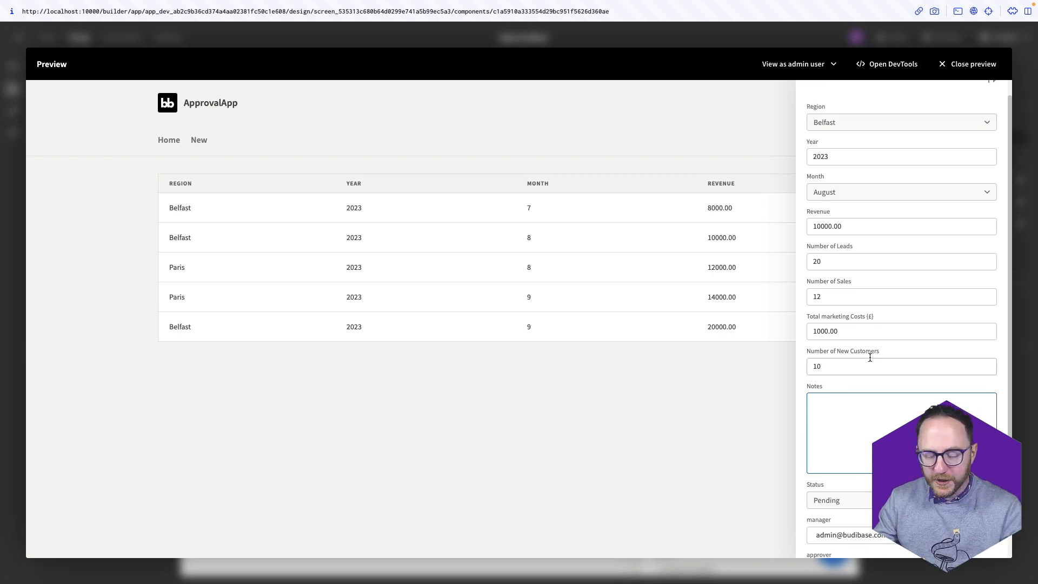
pyautogui.write('Good month, well d')
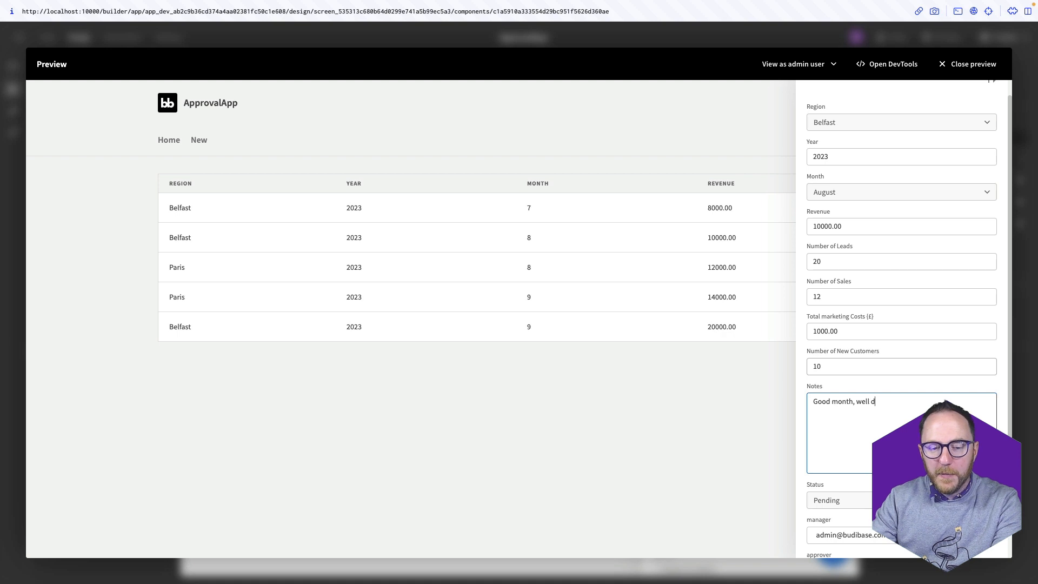
pyautogui.write("You've missed something here")
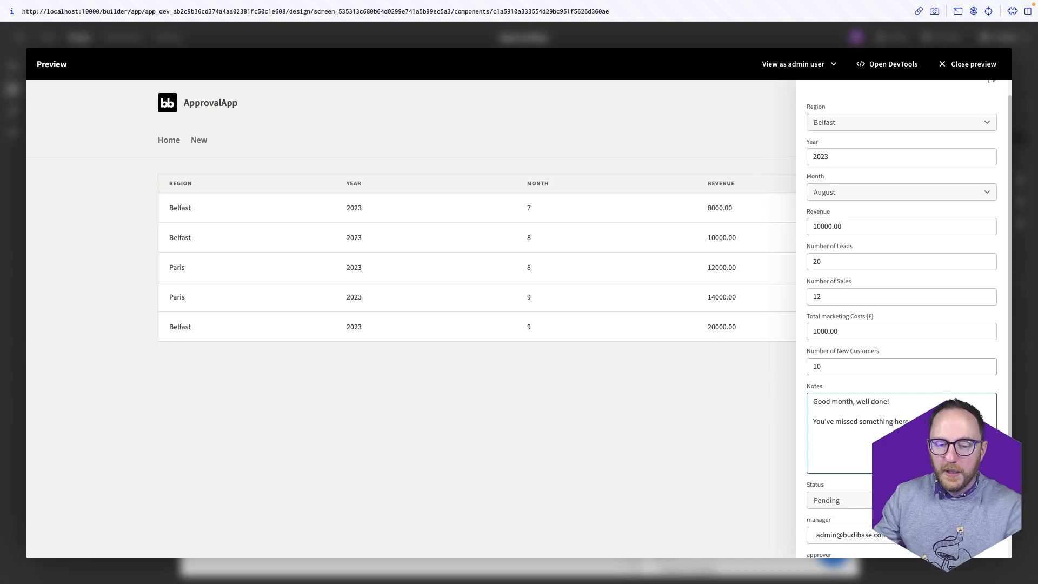
pyautogui.click(802, 498)
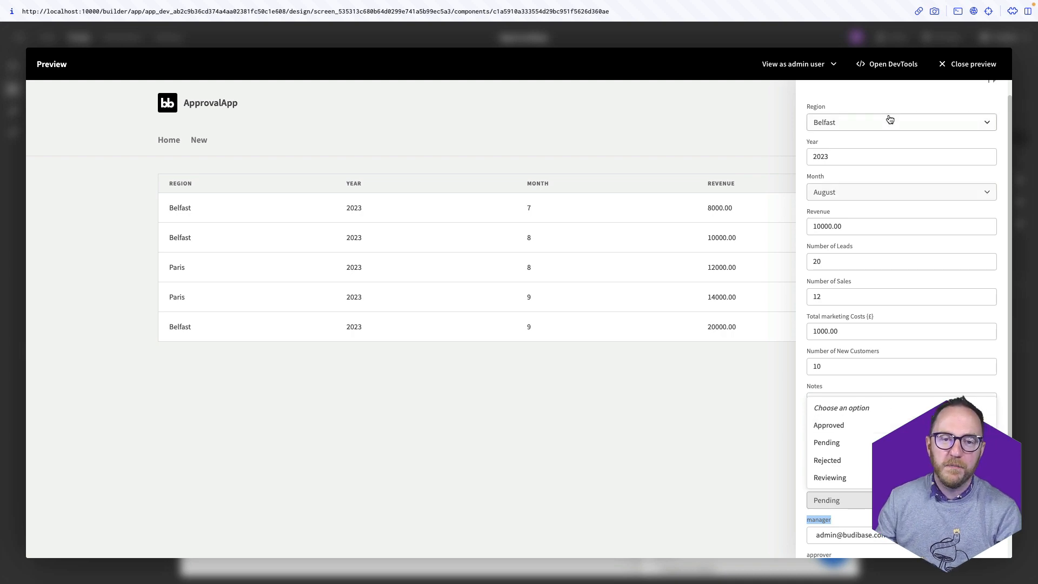
pyautogui.click(953, 64)
pyautogui.click(122, 37)
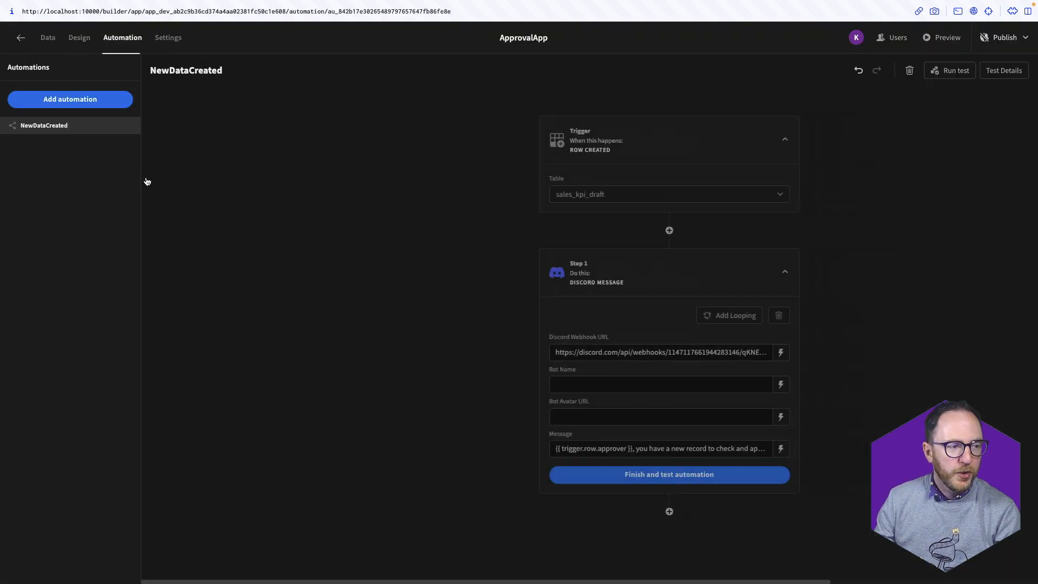
# Create the ApprovedData automation with a Row Updated trigger on the sales_kpi_draft table
pyautogui.click(77, 104)
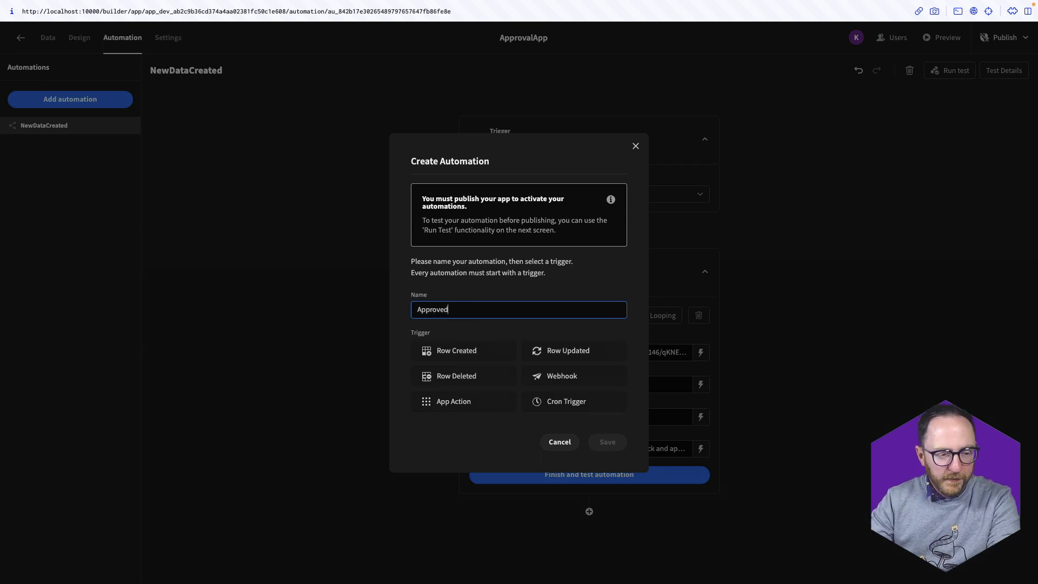
pyautogui.click(549, 353)
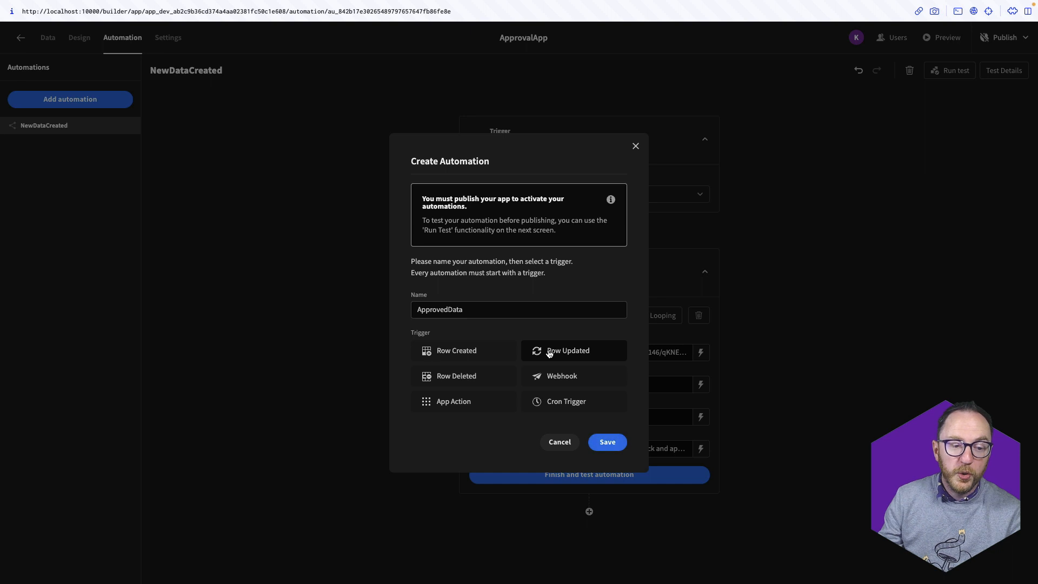
pyautogui.click(608, 444)
pyautogui.click(523, 196)
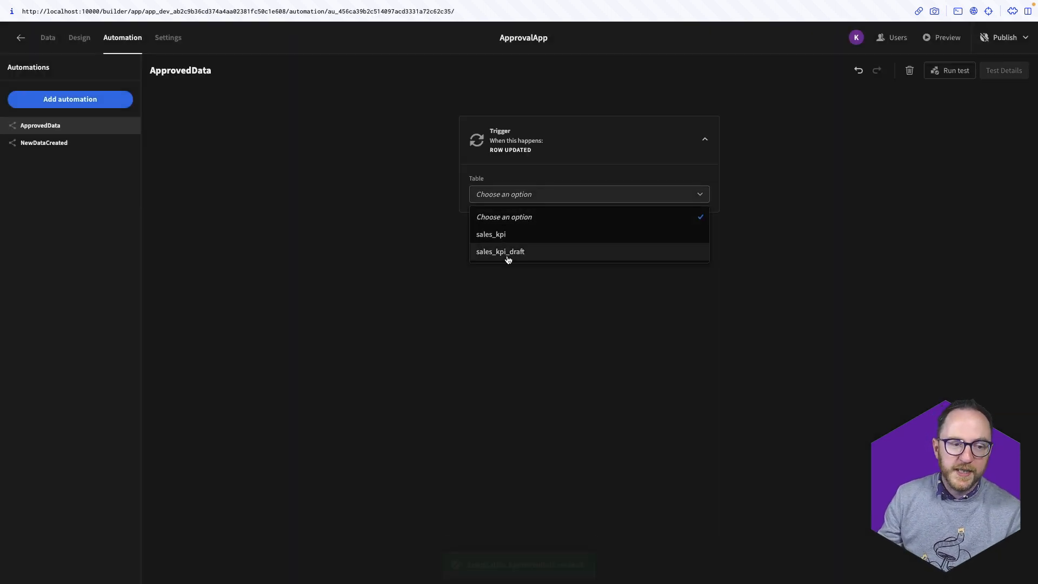
pyautogui.click(508, 254)
# Add a Condition step whose reference value is {{ trigger.row.status }}
pyautogui.click(590, 230)
pyautogui.click(424, 387)
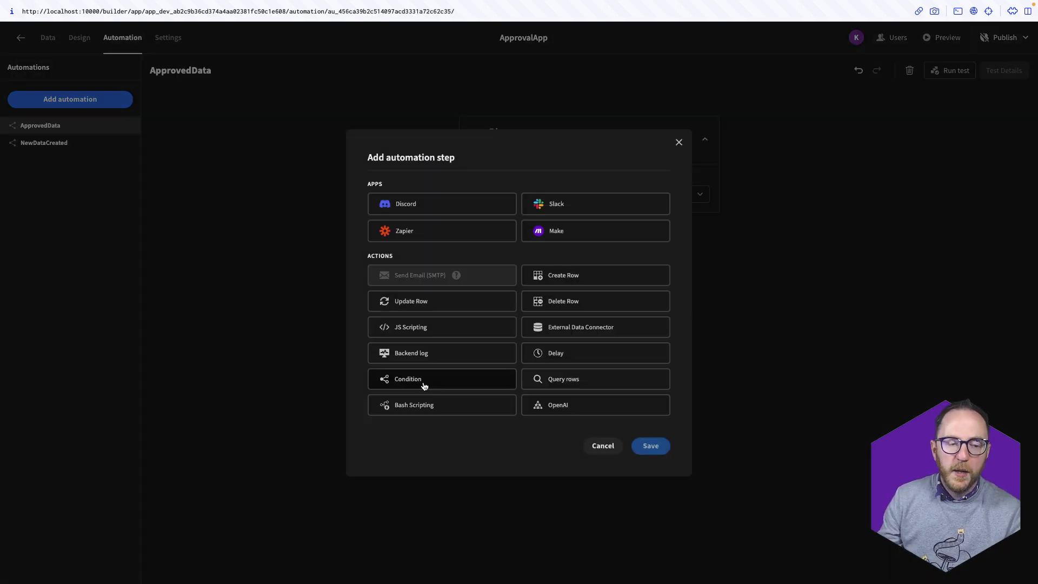
pyautogui.click(647, 451)
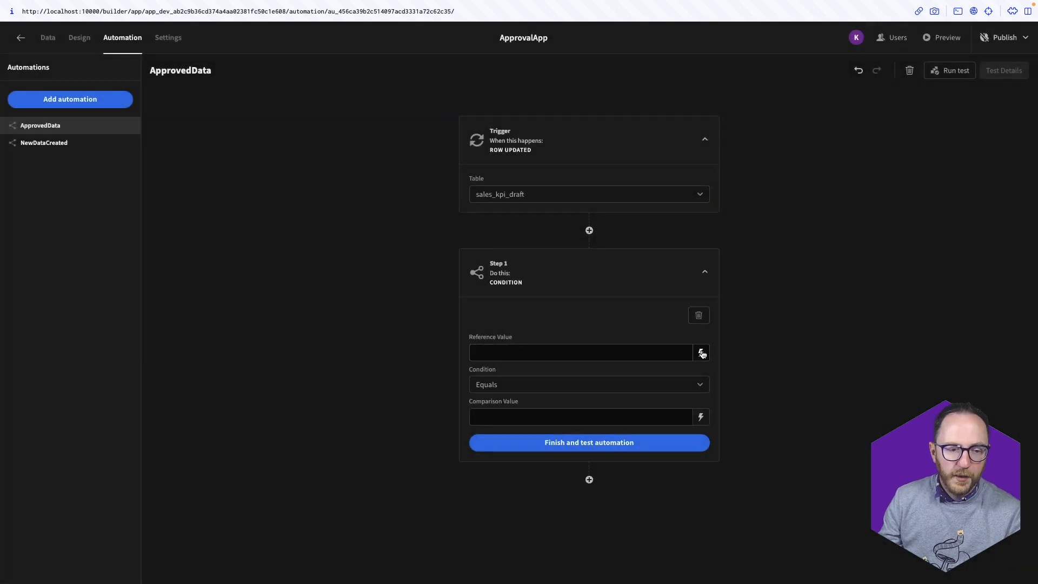
pyautogui.click(704, 353)
pyautogui.click(946, 397)
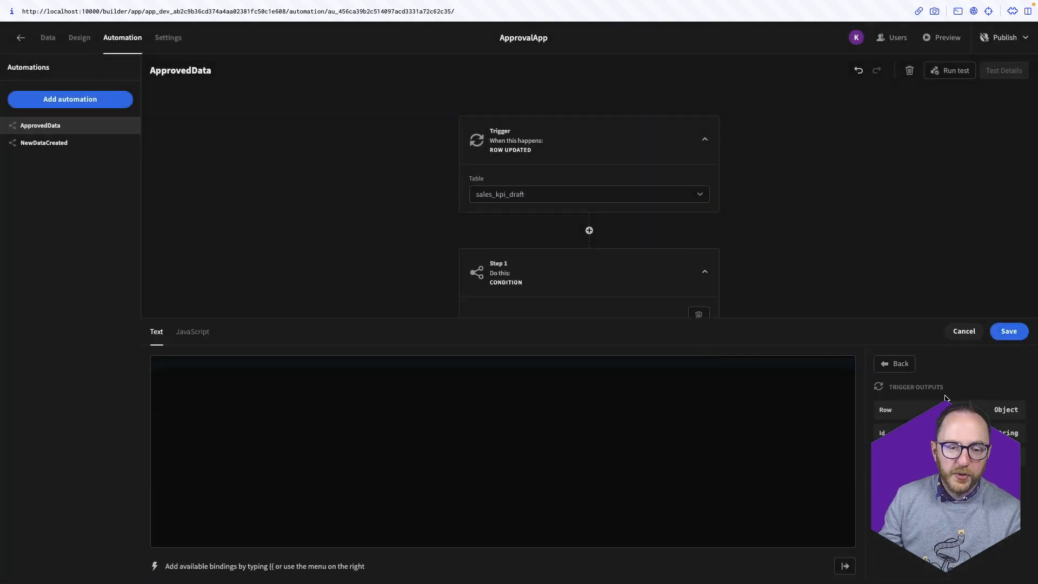
pyautogui.click(909, 409)
pyautogui.click(218, 366)
pyautogui.write('.row.')
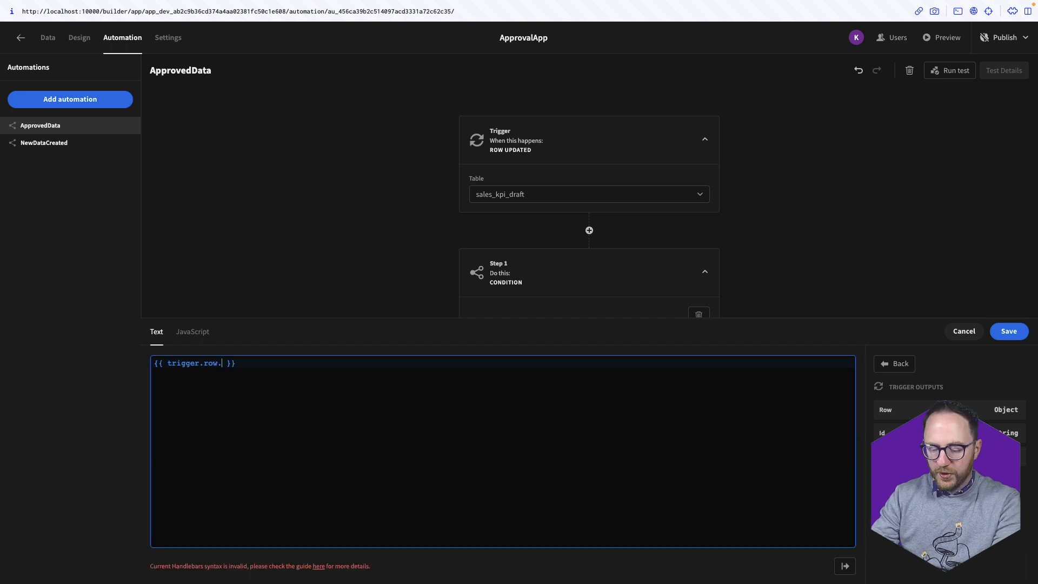
pyautogui.write('sta')
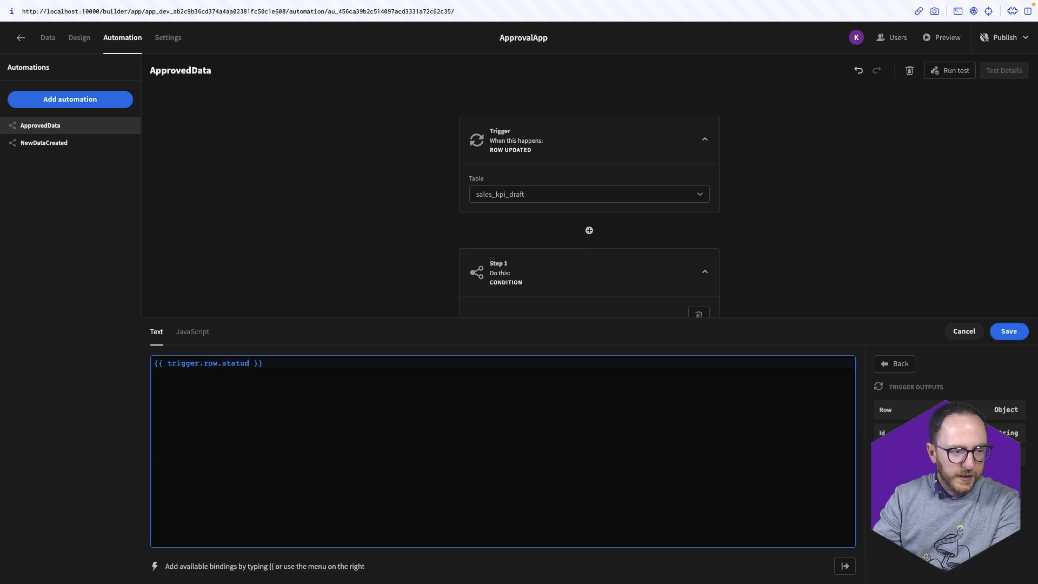
pyautogui.write('tu')
pyautogui.write('s')
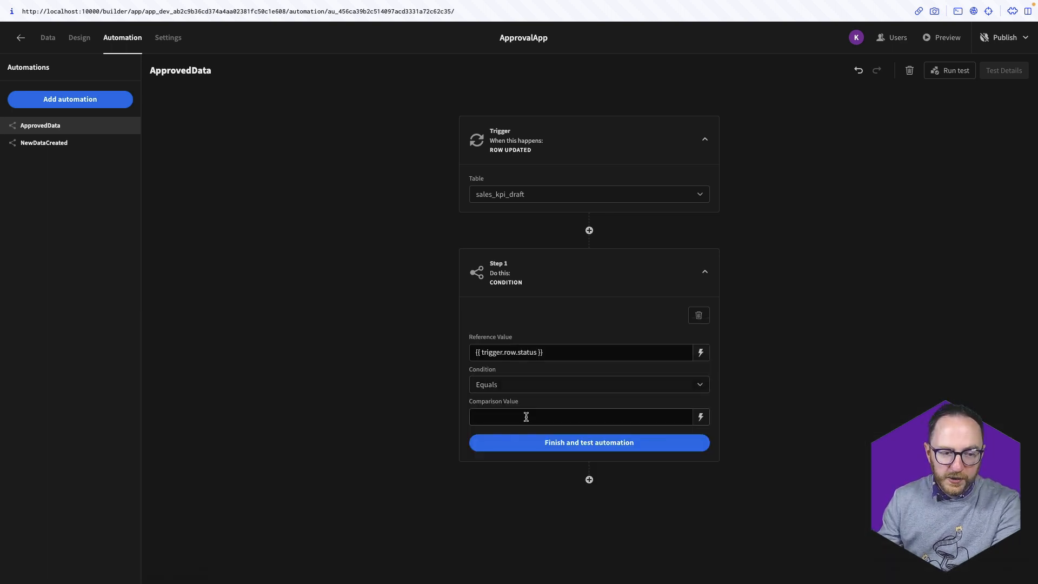
pyautogui.click(526, 417)
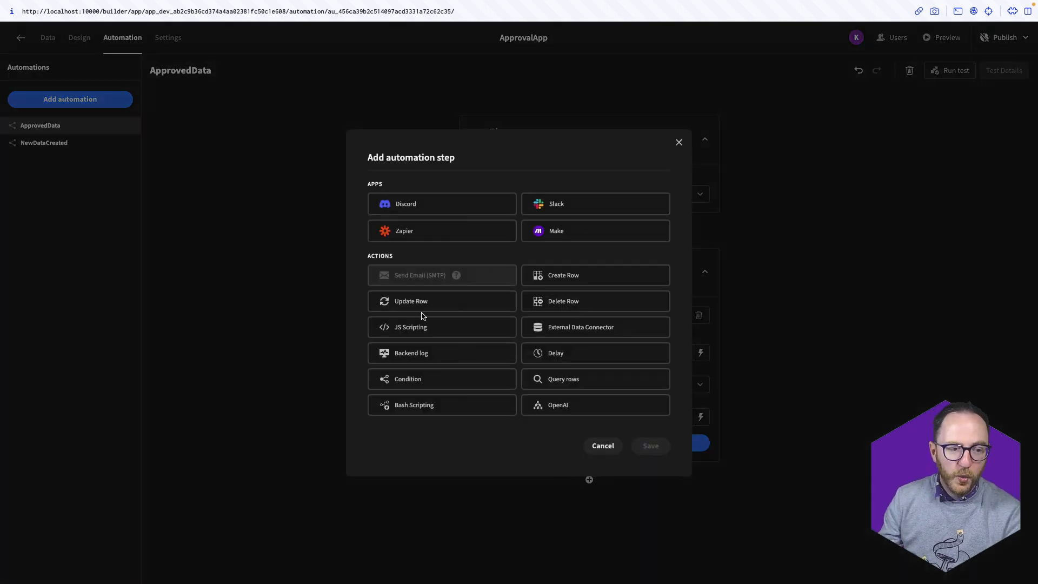
# Add a Create Row step that writes to the sales_kpi table
pyautogui.click(548, 281)
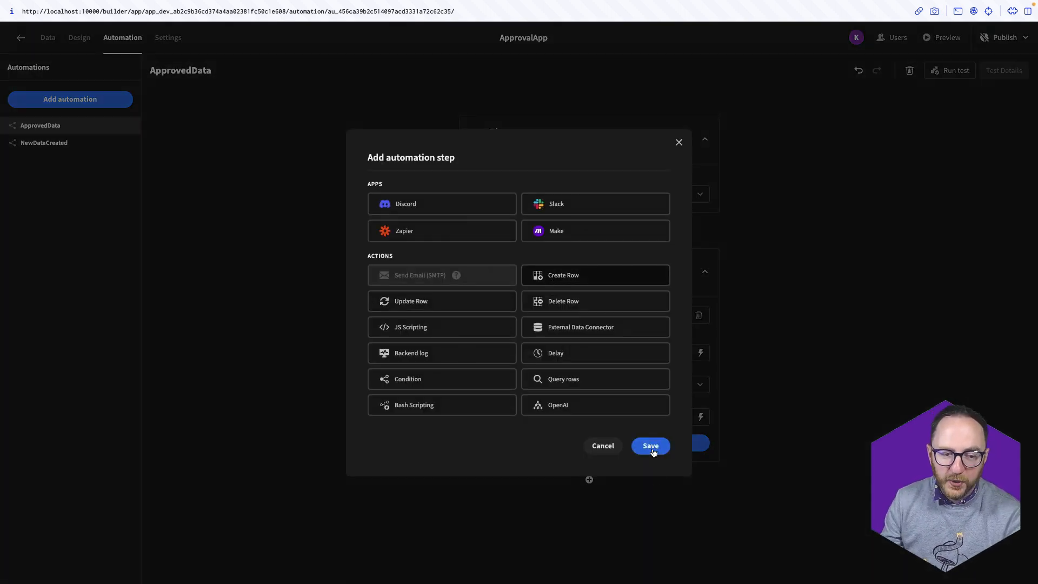
pyautogui.click(652, 448)
pyautogui.click(587, 515)
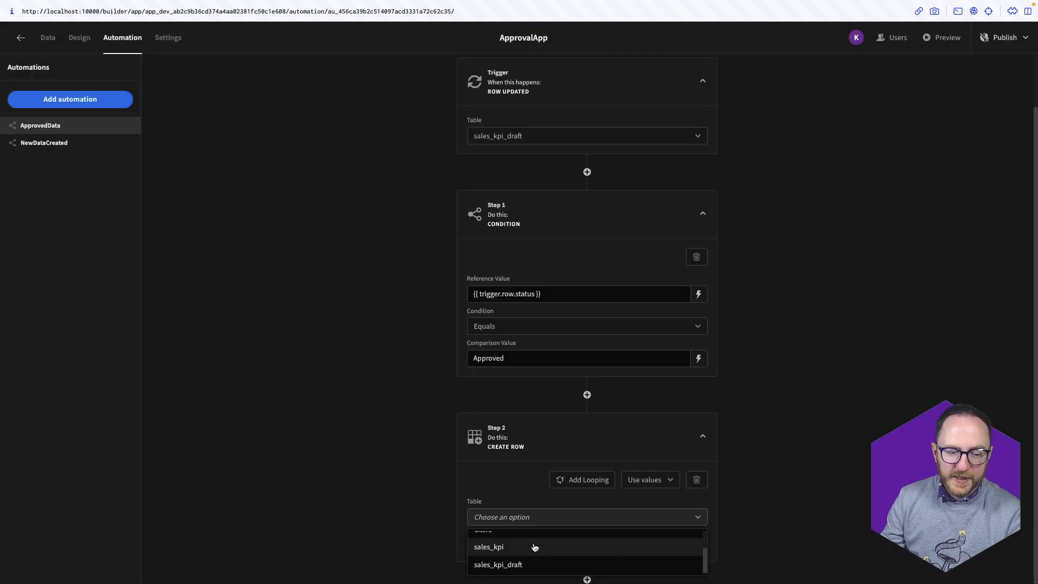
pyautogui.click(533, 547)
pyautogui.scroll(-7, 417, 535)
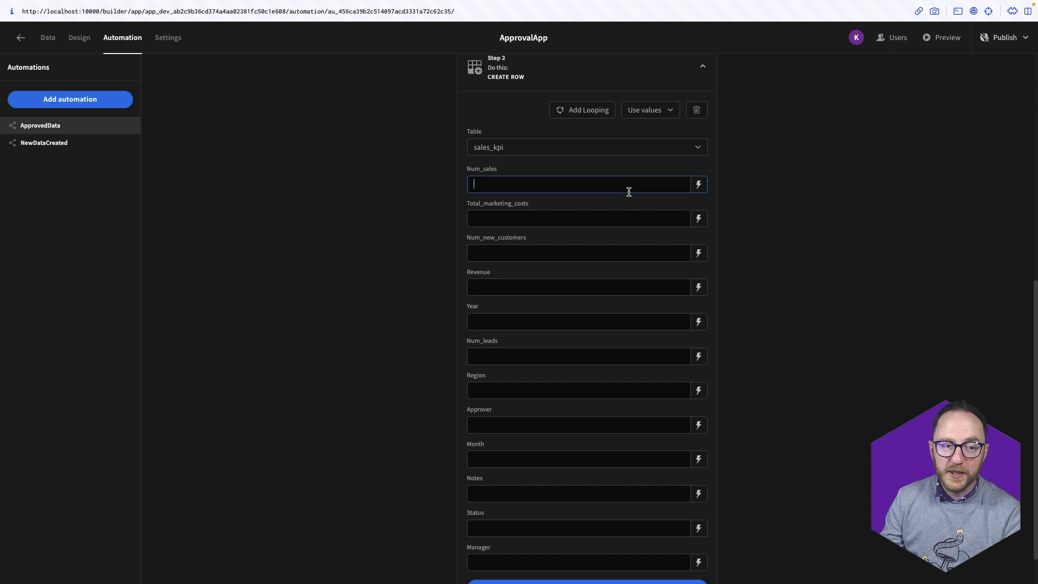
# Bind Num_sales and Total_marketing_costs to the matching trigger.row fields
pyautogui.click(699, 185)
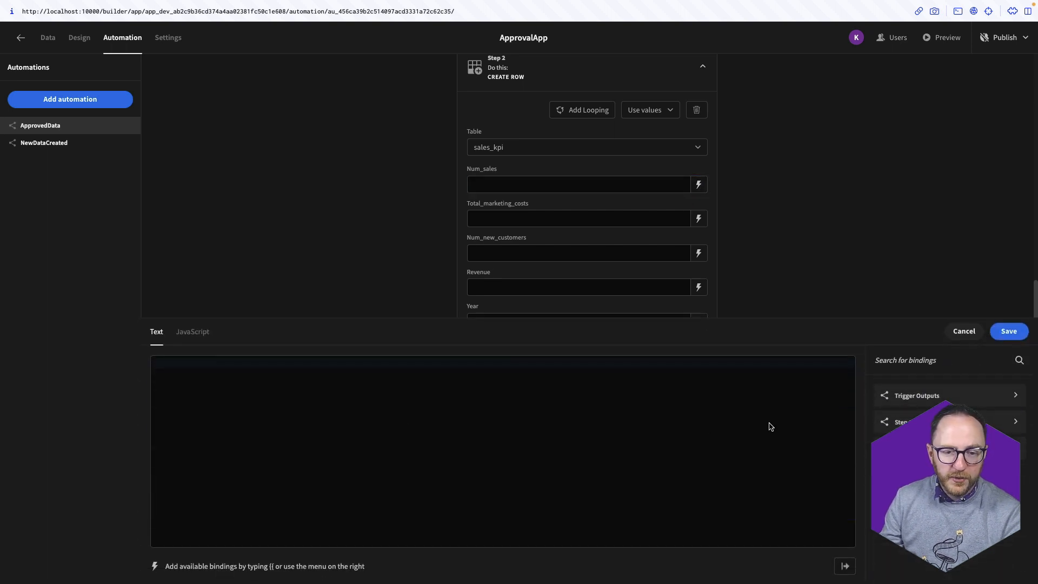
pyautogui.click(938, 395)
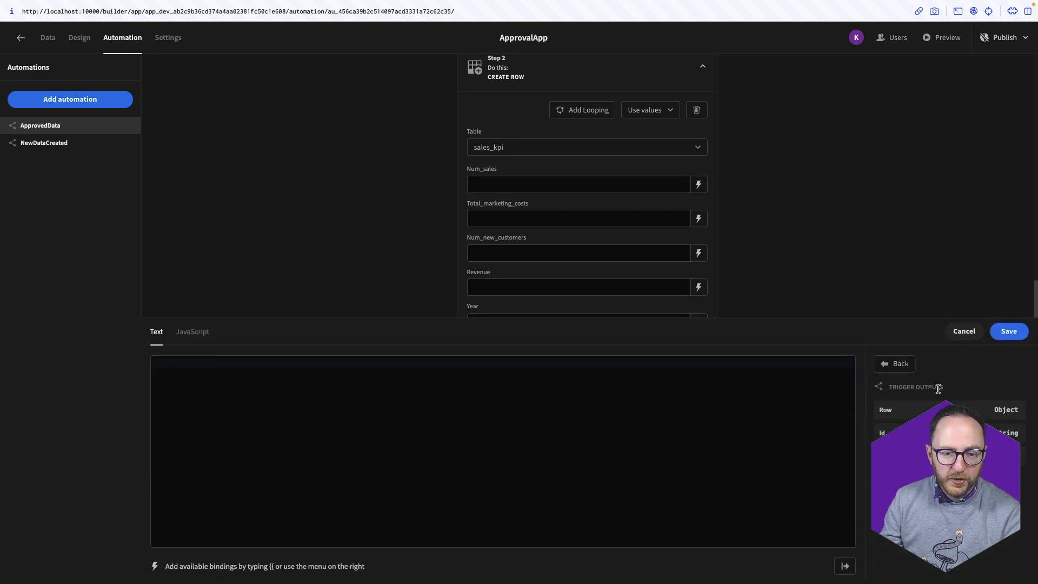
pyautogui.click(914, 412)
pyautogui.click(221, 364)
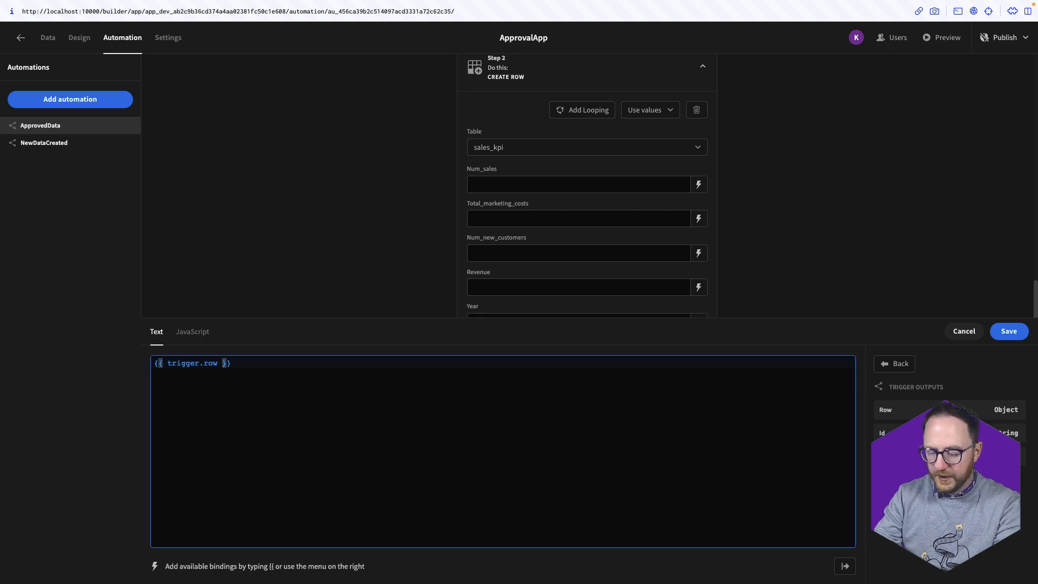
pyautogui.write('.num_sales')
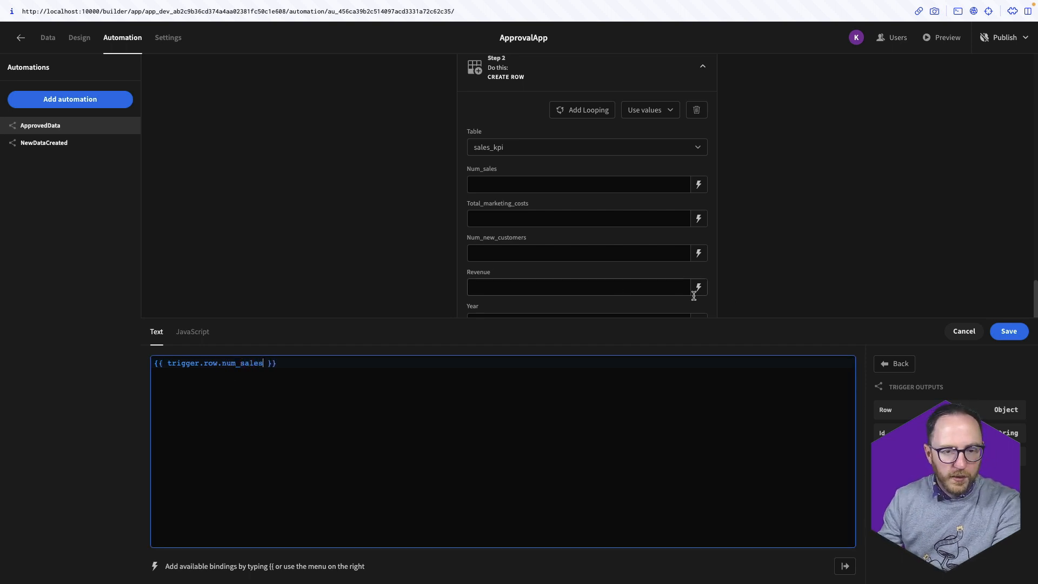
pyautogui.click(996, 327)
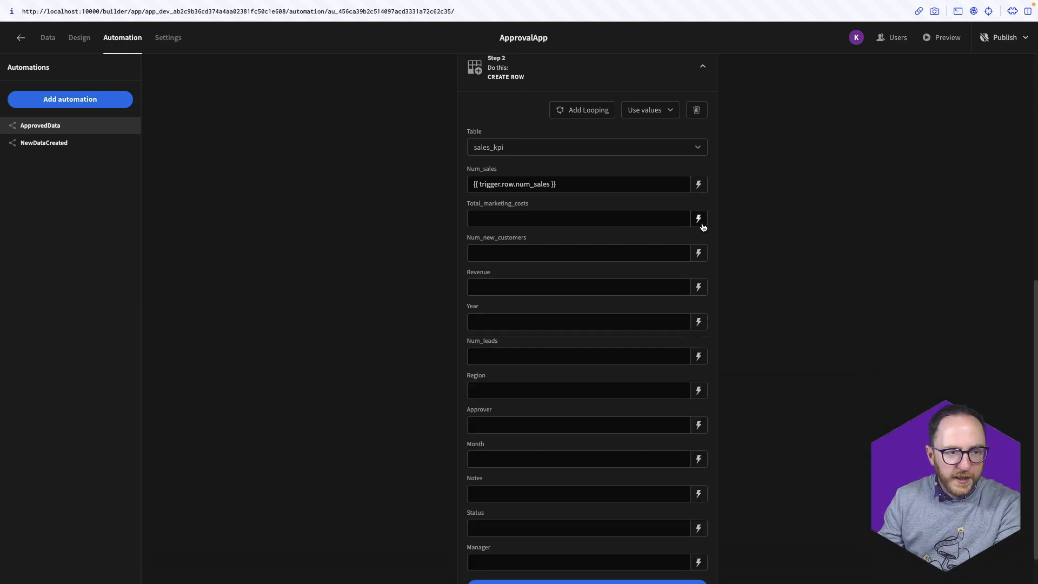
pyautogui.click(699, 220)
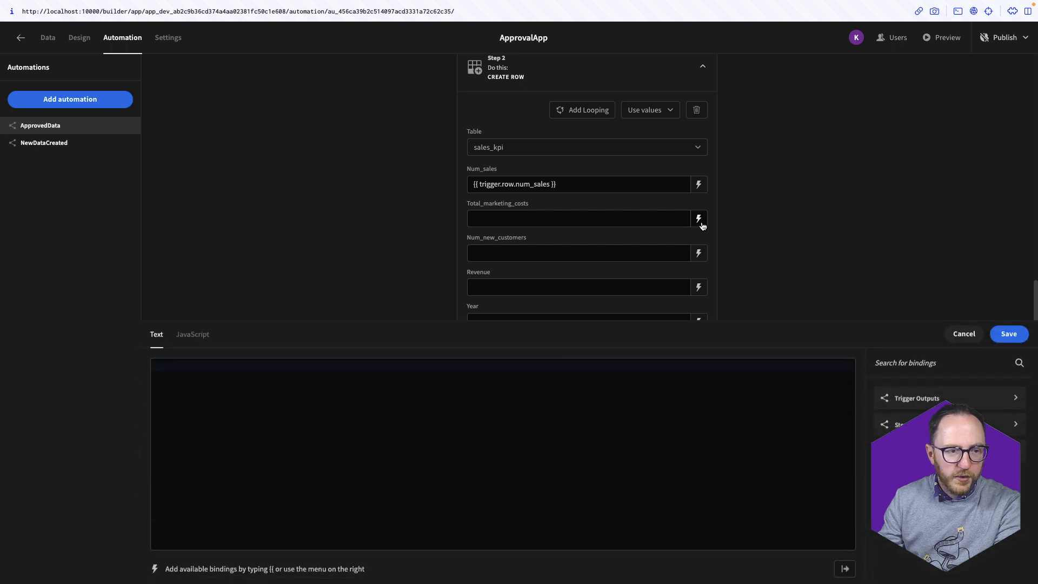
pyautogui.click(920, 399)
pyautogui.click(918, 412)
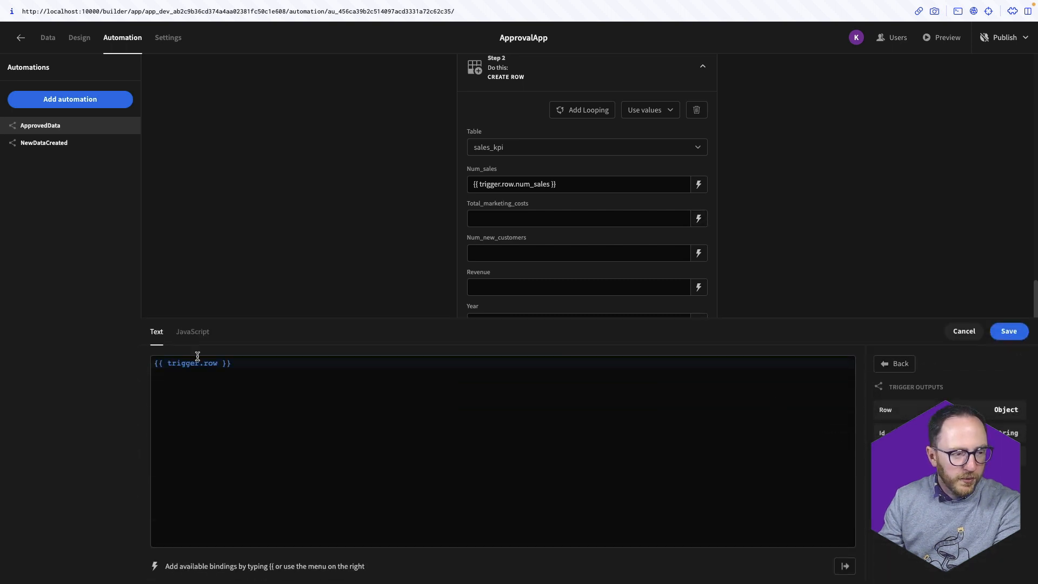
pyautogui.write('.totla')
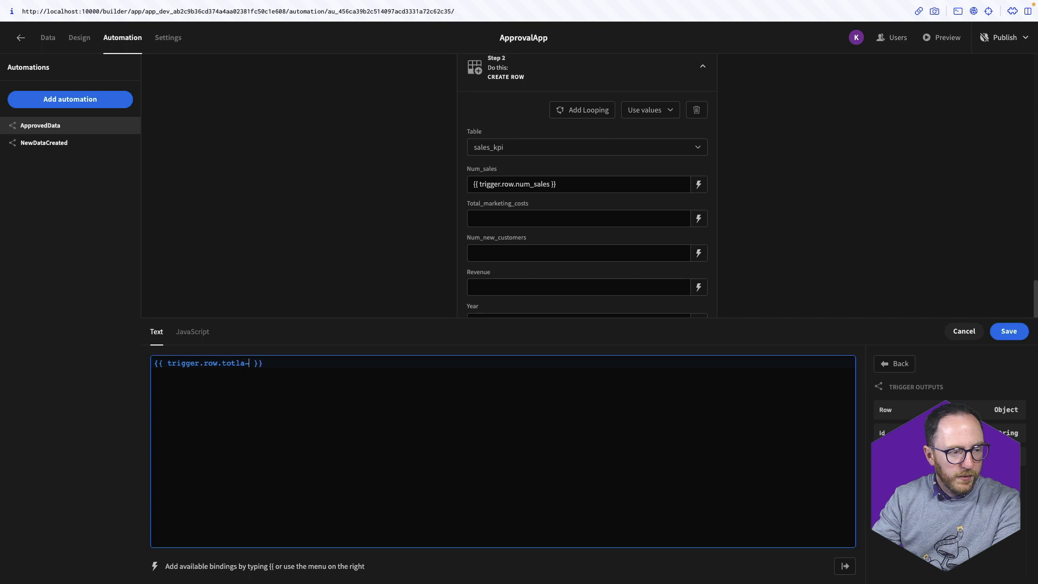
pyautogui.write('marketing_costs')
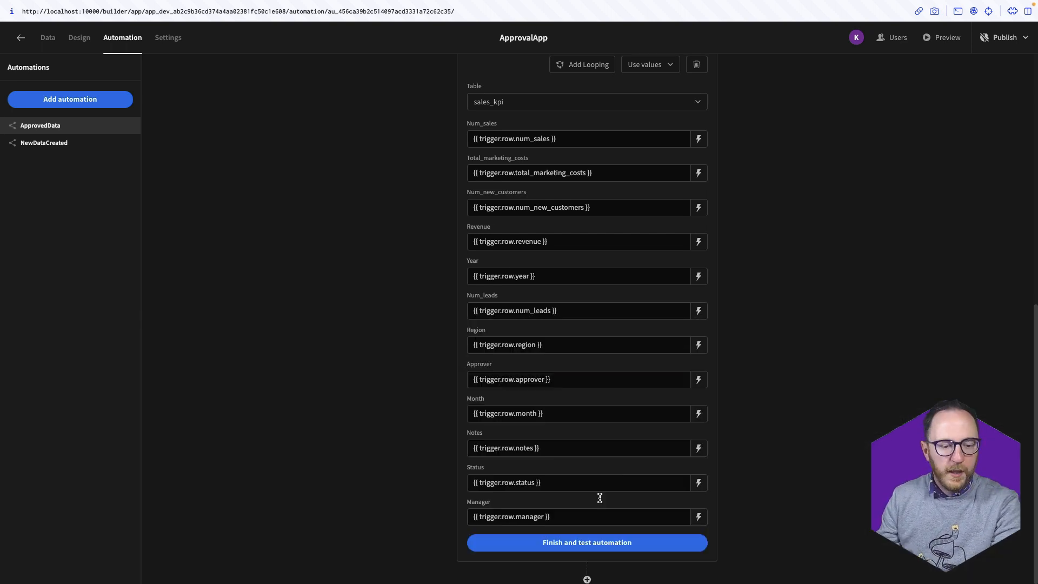
pyautogui.click(588, 579)
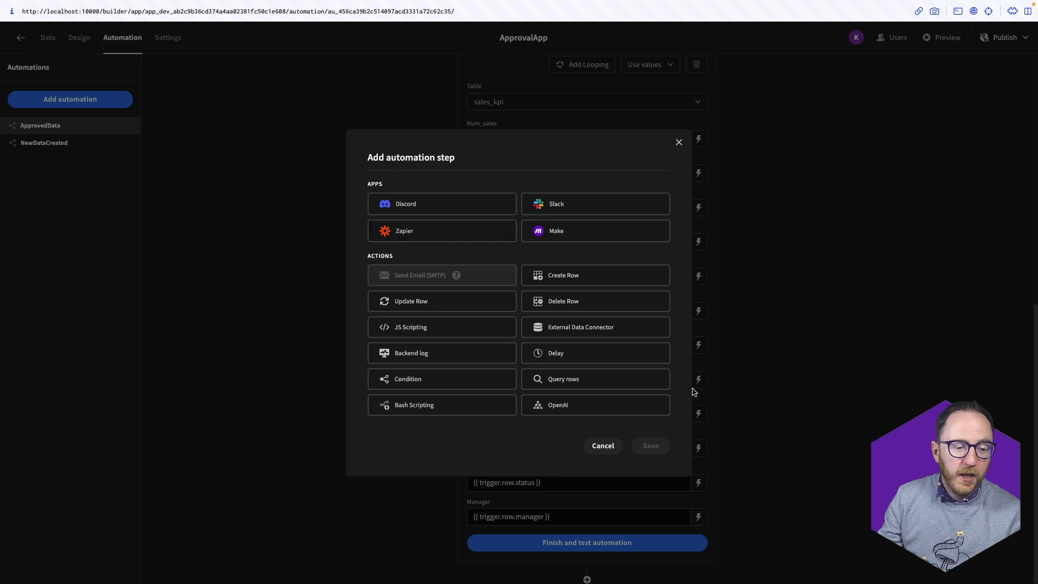
pyautogui.click(680, 146)
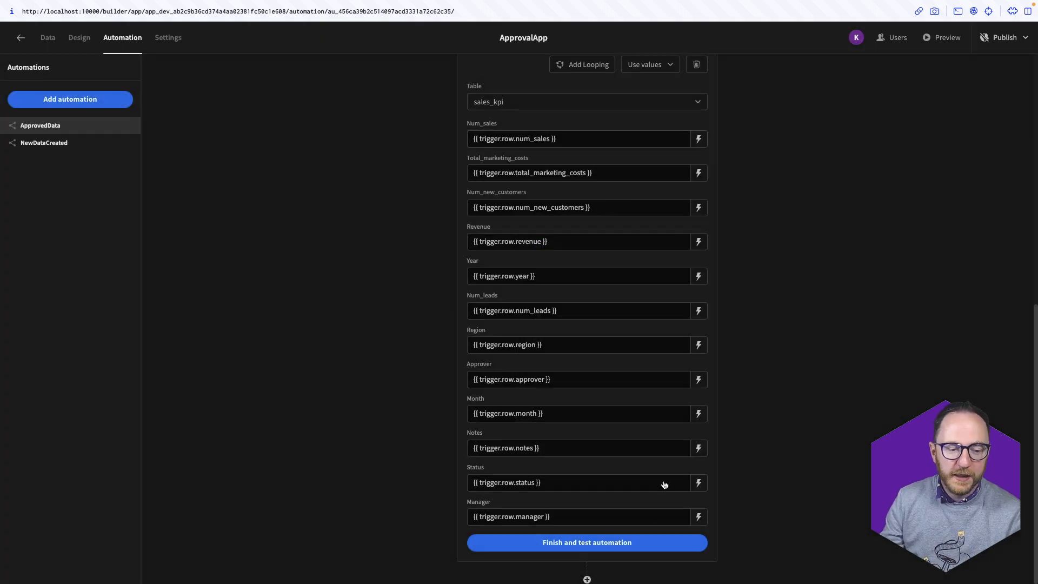
# Test-run the automation using a sales_kpi_draft test row with Revenue 9000
pyautogui.click(605, 543)
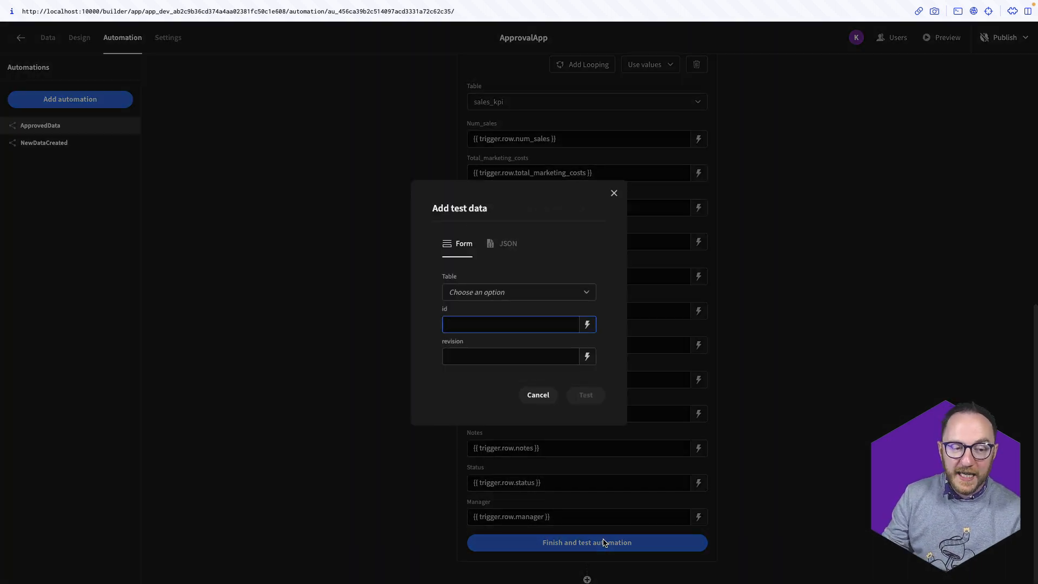
pyautogui.click(493, 292)
pyautogui.click(472, 367)
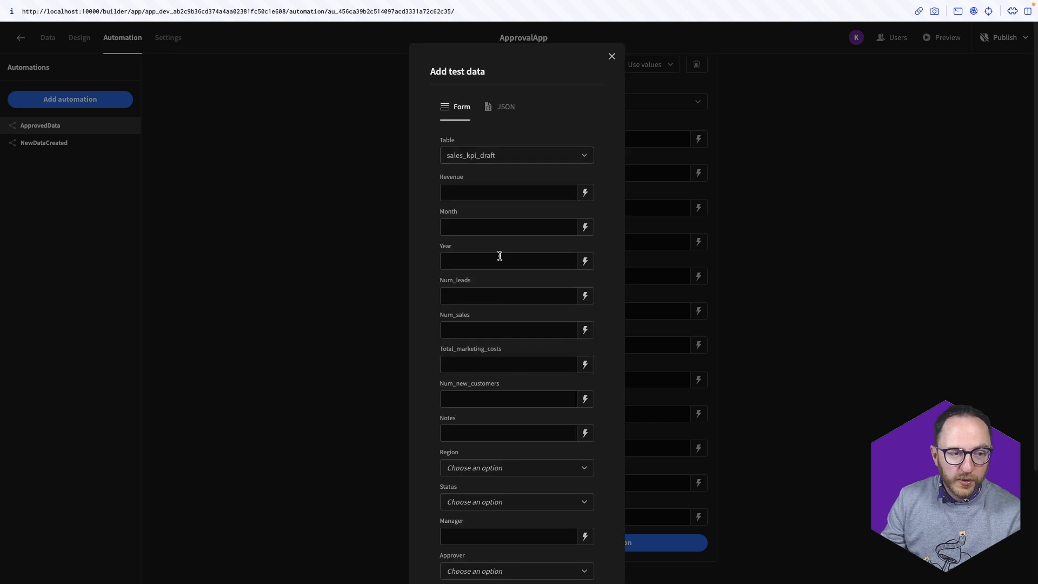
pyautogui.click(493, 188)
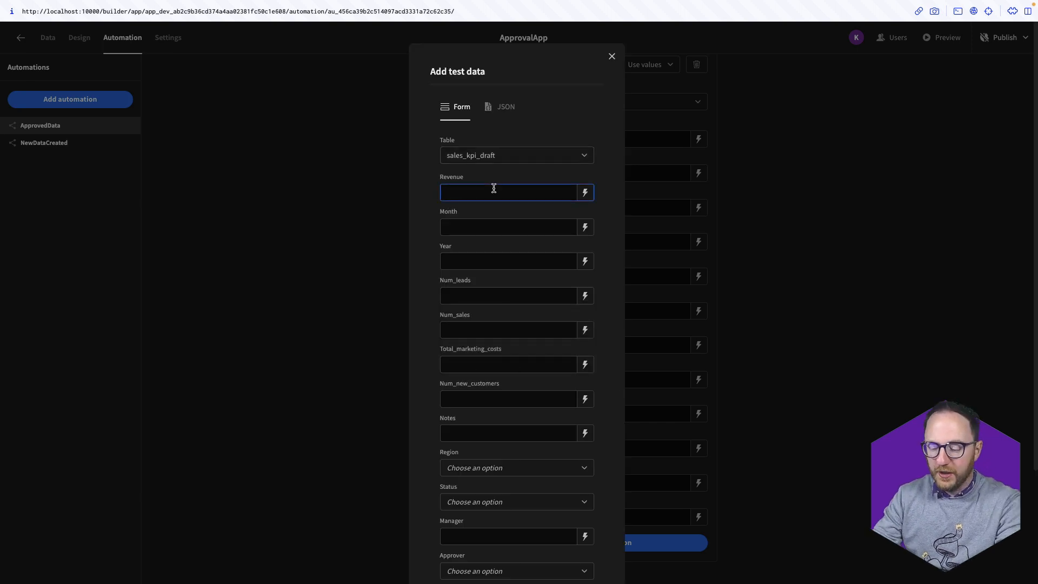
pyautogui.write('9000')
pyautogui.scroll(-3, 531, 319)
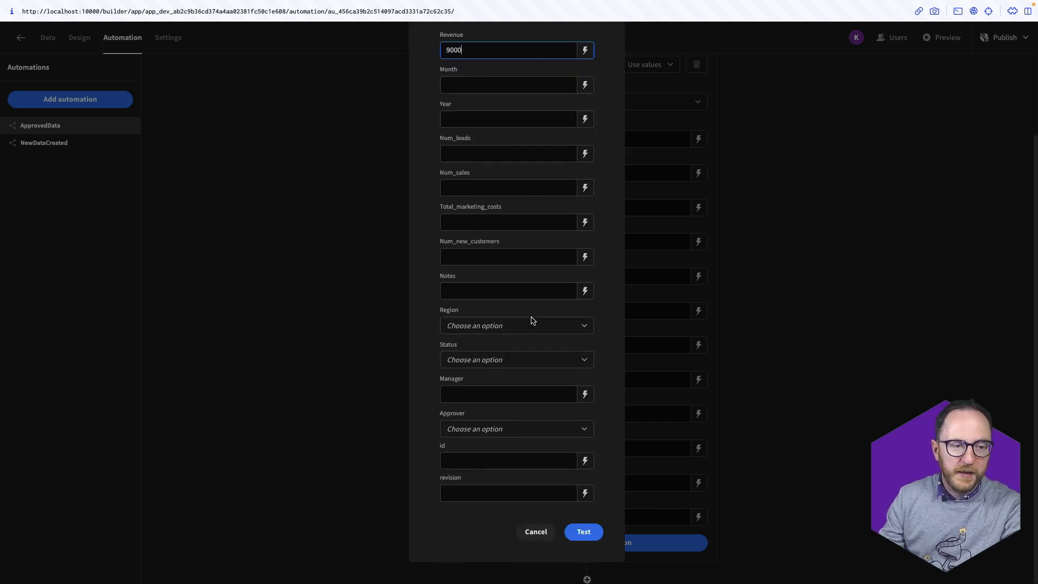
pyautogui.click(584, 531)
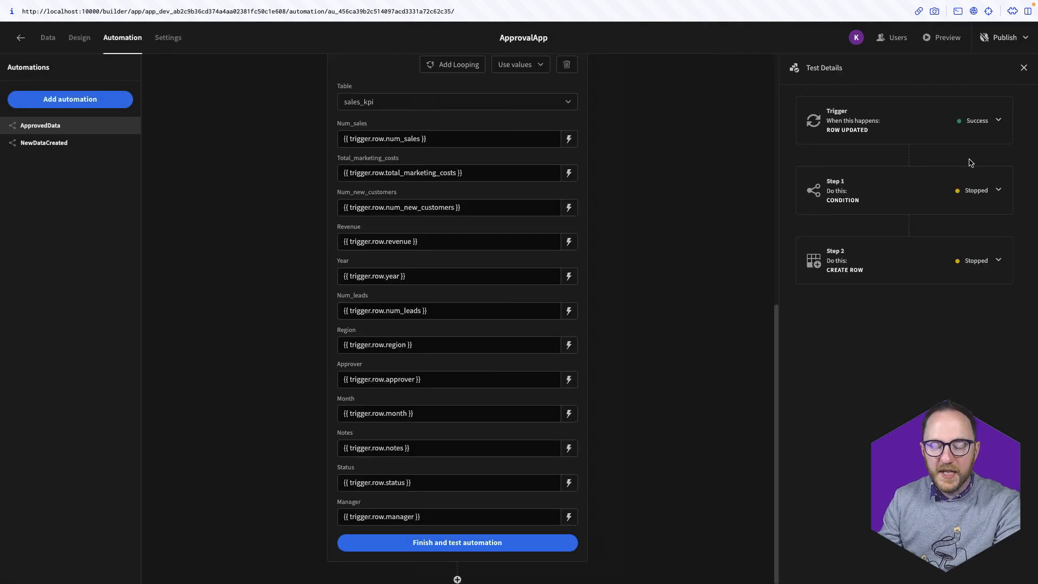
# Rerun the test with Status Pending, then Approved, and expand the Create Row step's result
pyautogui.click(487, 542)
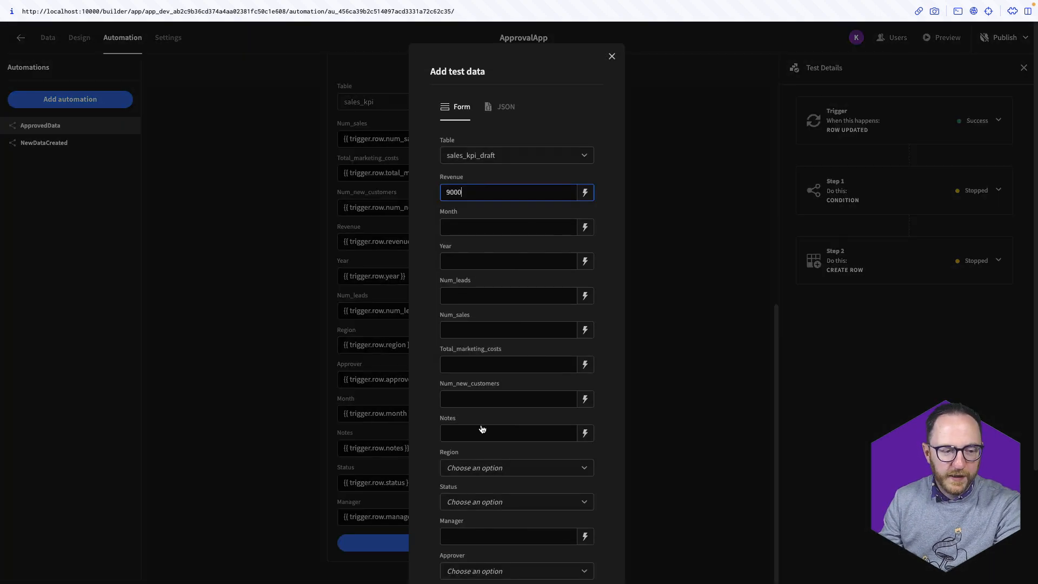
pyautogui.scroll(-1, 486, 427)
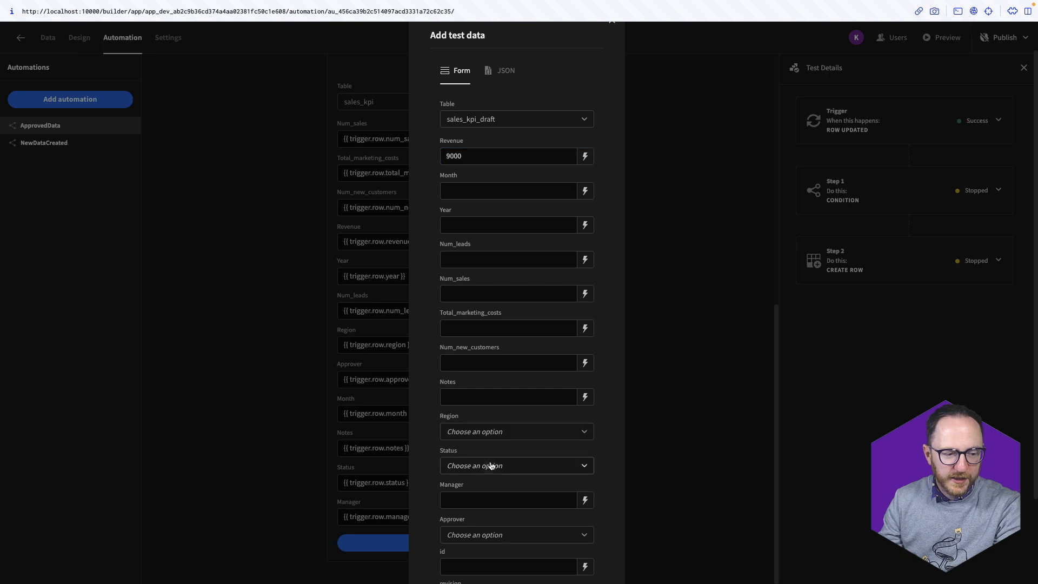
pyautogui.click(491, 466)
pyautogui.click(483, 507)
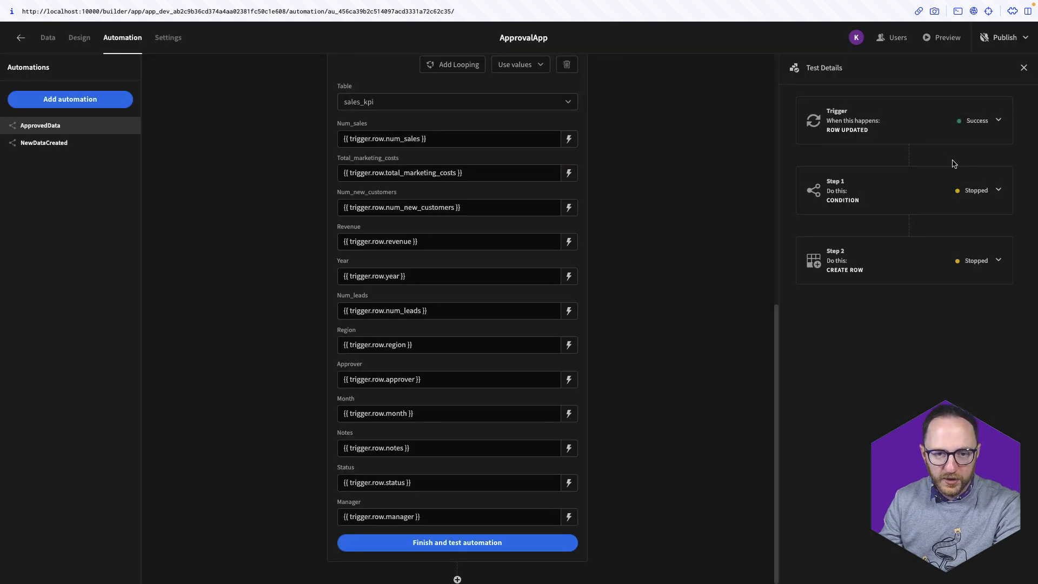
pyautogui.click(508, 549)
pyautogui.scroll(-3, 504, 509)
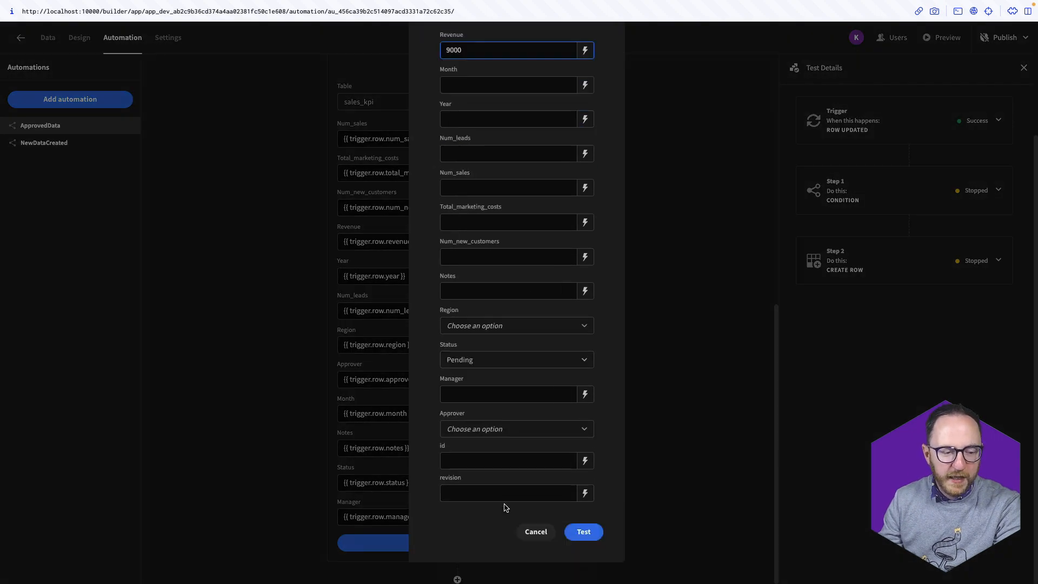
pyautogui.click(492, 363)
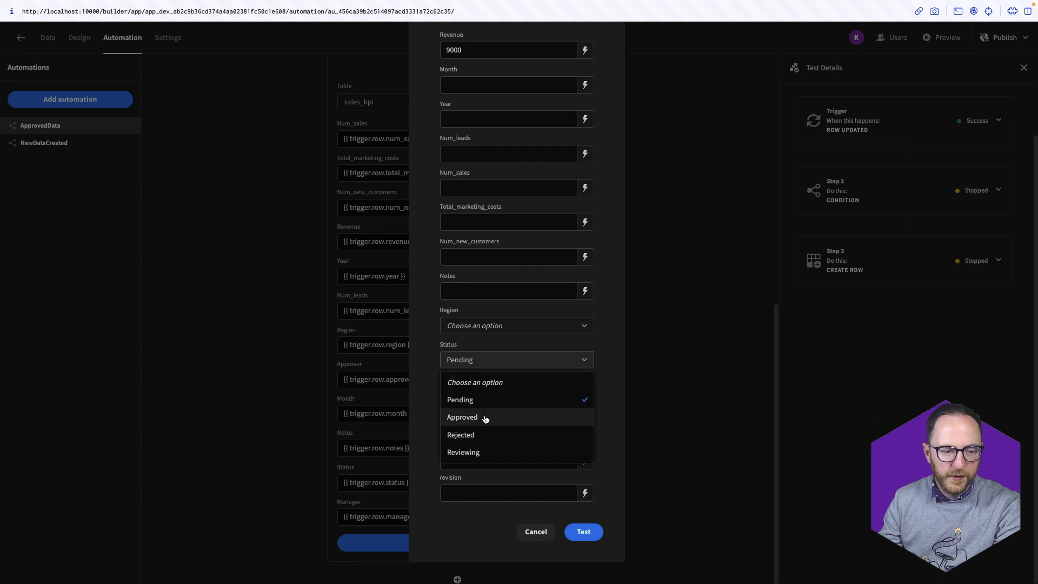
pyautogui.click(484, 417)
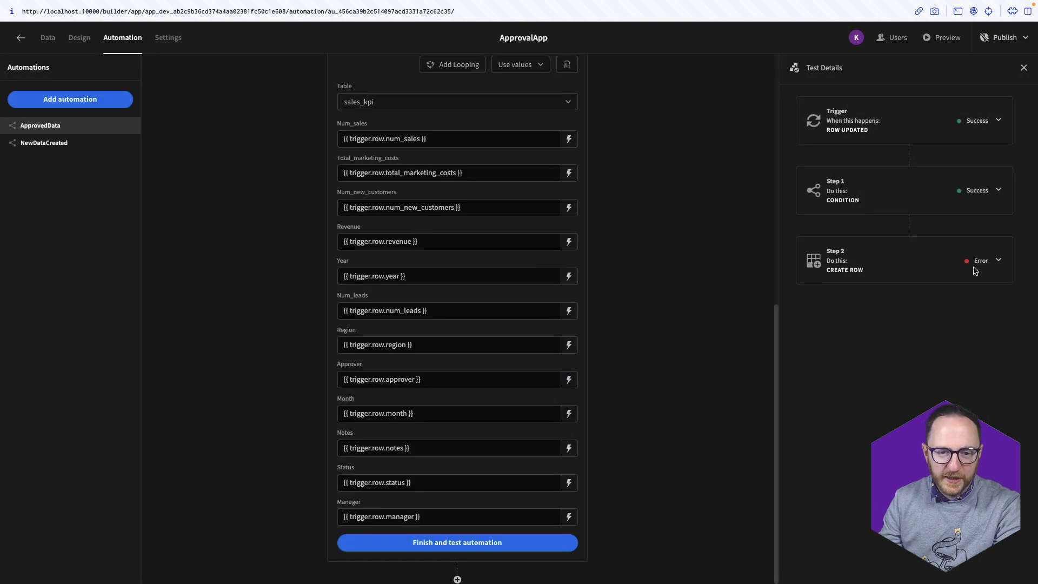
pyautogui.click(998, 262)
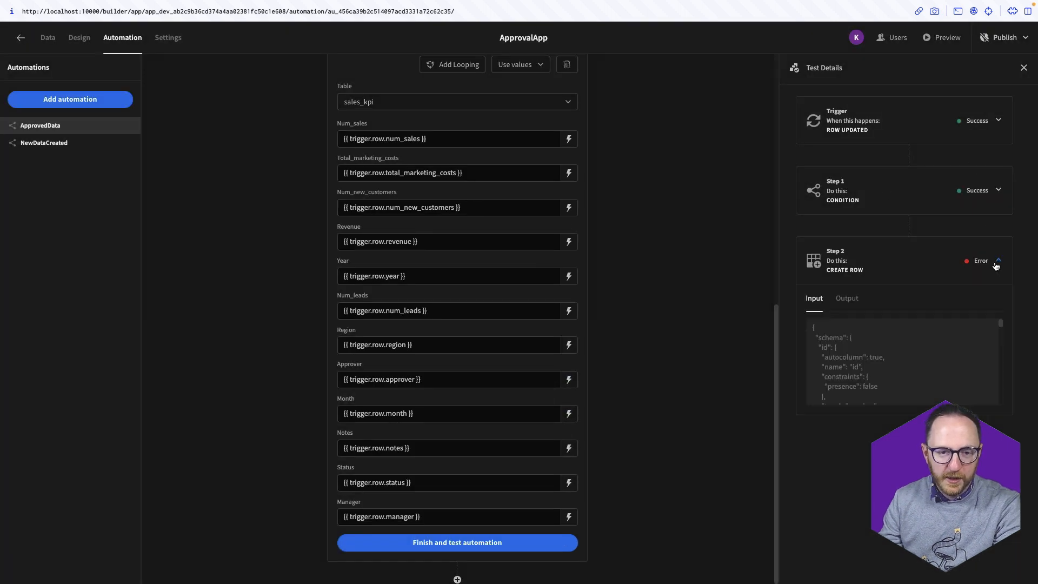
# Review the Create Row error output and set the test row's Approver to the admin account
pyautogui.click(847, 299)
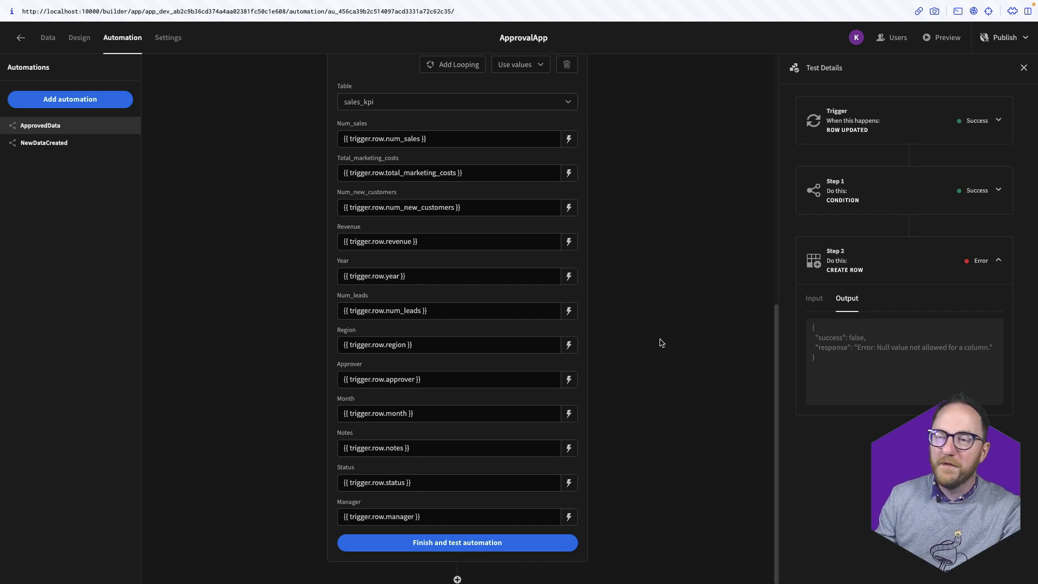
pyautogui.click(428, 542)
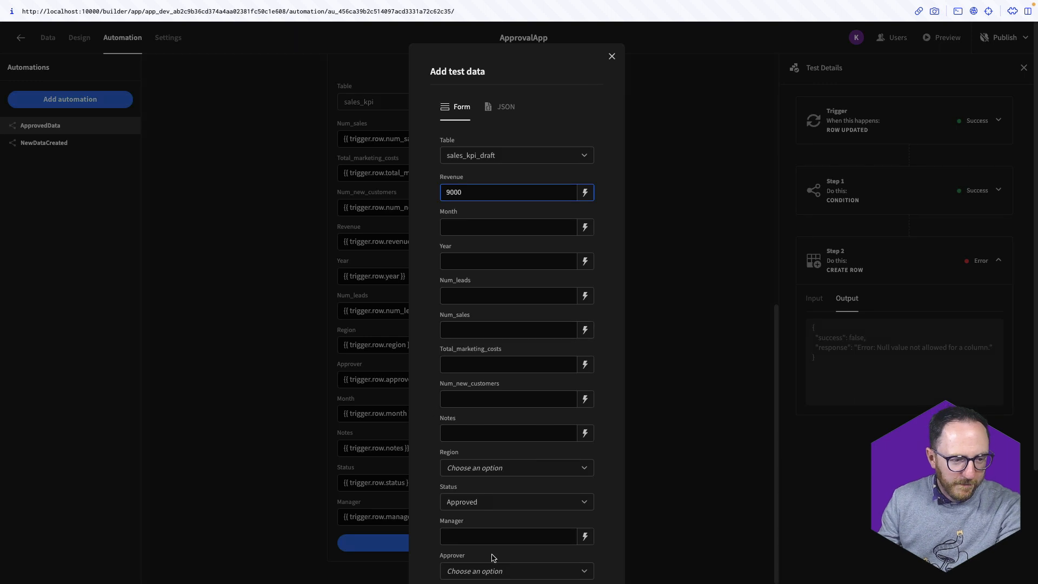
pyautogui.scroll(-3, 493, 558)
pyautogui.click(489, 429)
pyautogui.click(483, 468)
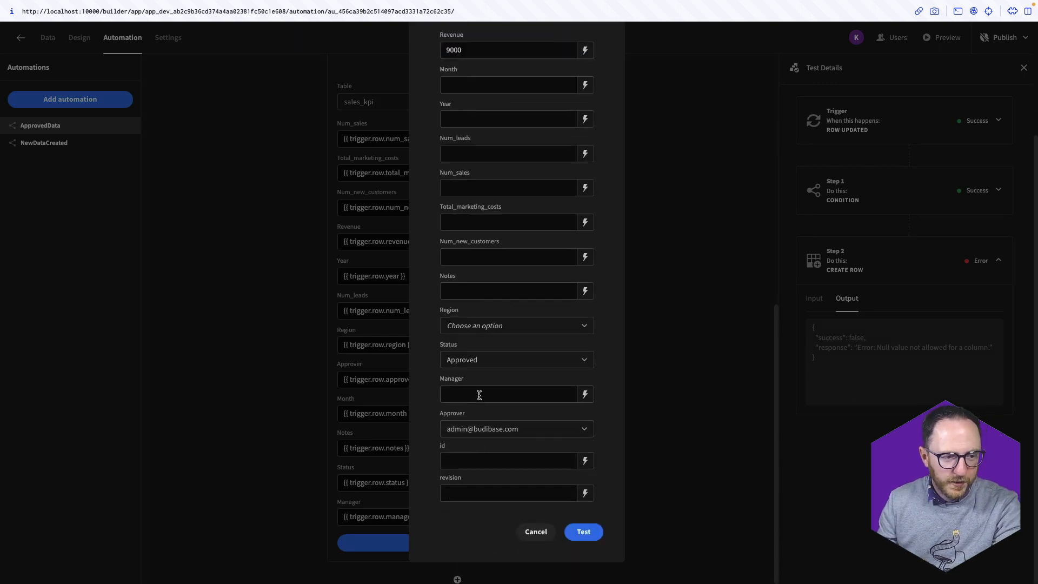
pyautogui.scroll(3, 480, 449)
# Fill Month 1, Year 2023, the counts with 1 and Region Belfast, then run the test
pyautogui.click(476, 228)
pyautogui.write('1')
pyautogui.click(464, 258)
pyautogui.write('2023')
pyautogui.click(459, 298)
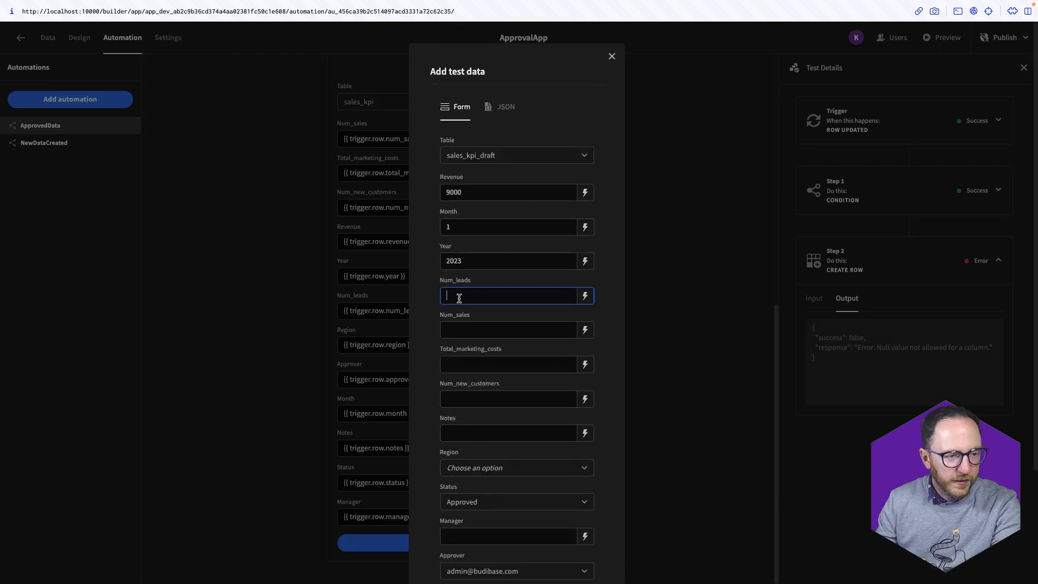
pyautogui.write('1\t1\t1\t1')
pyautogui.click(476, 468)
pyautogui.click(489, 491)
pyautogui.scroll(-1, 470, 465)
pyautogui.click(469, 492)
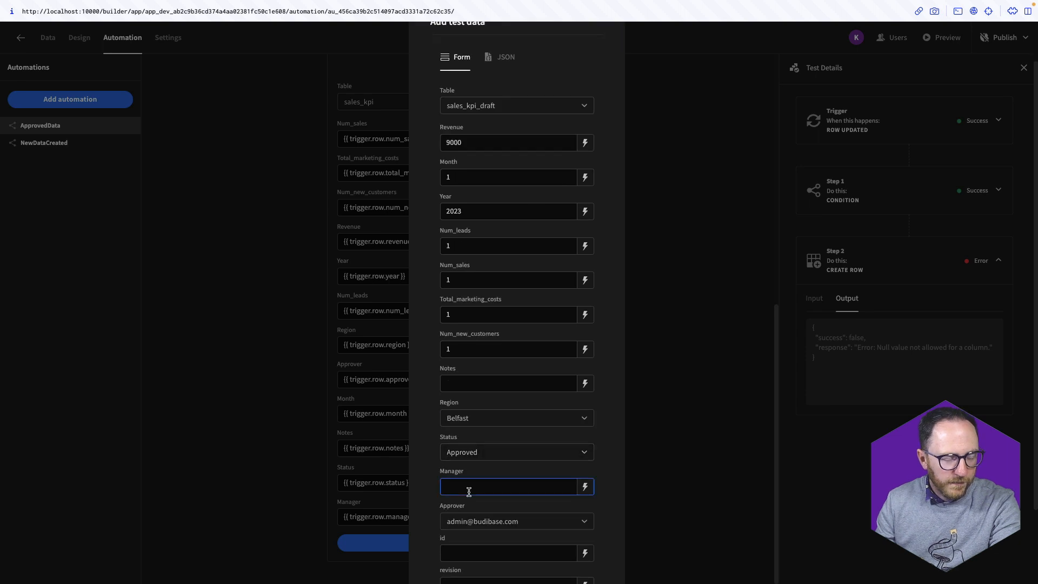
pyautogui.scroll(-3, 469, 492)
pyautogui.click(585, 533)
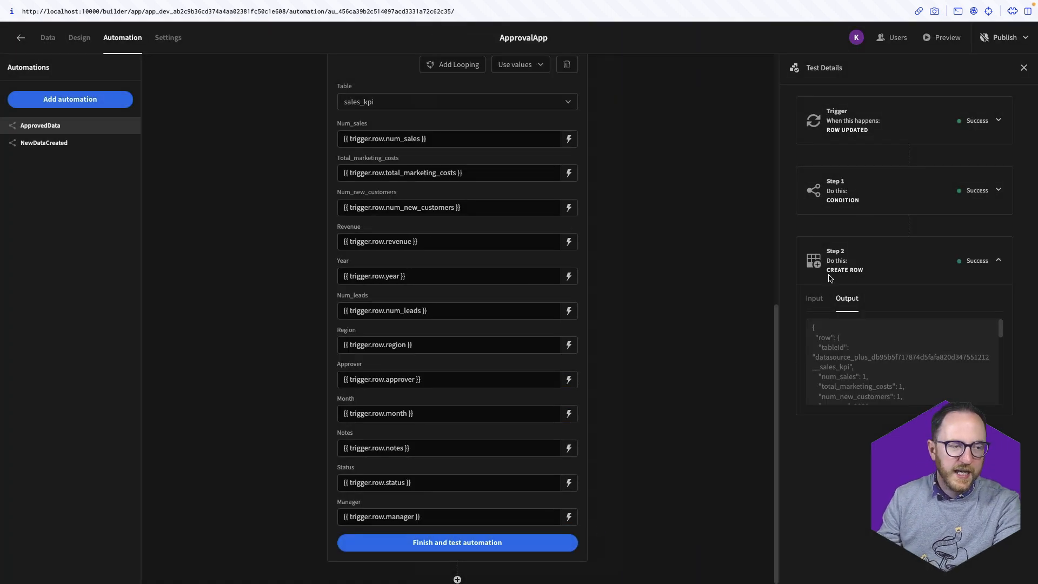
pyautogui.click(48, 37)
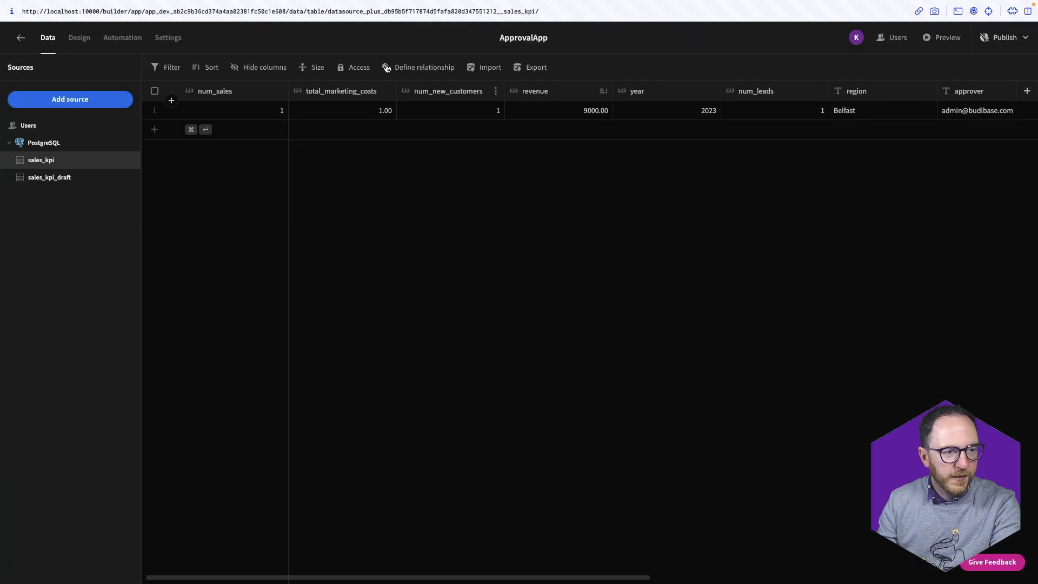
# Publish the ApprovalApp from the ApprovedData automation view
pyautogui.click(133, 42)
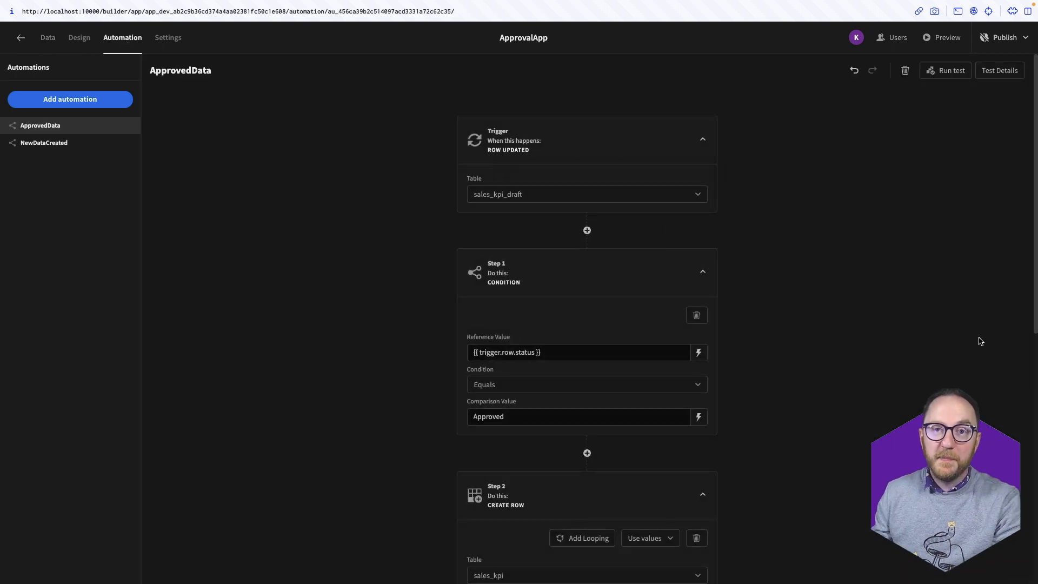
pyautogui.click(1004, 37)
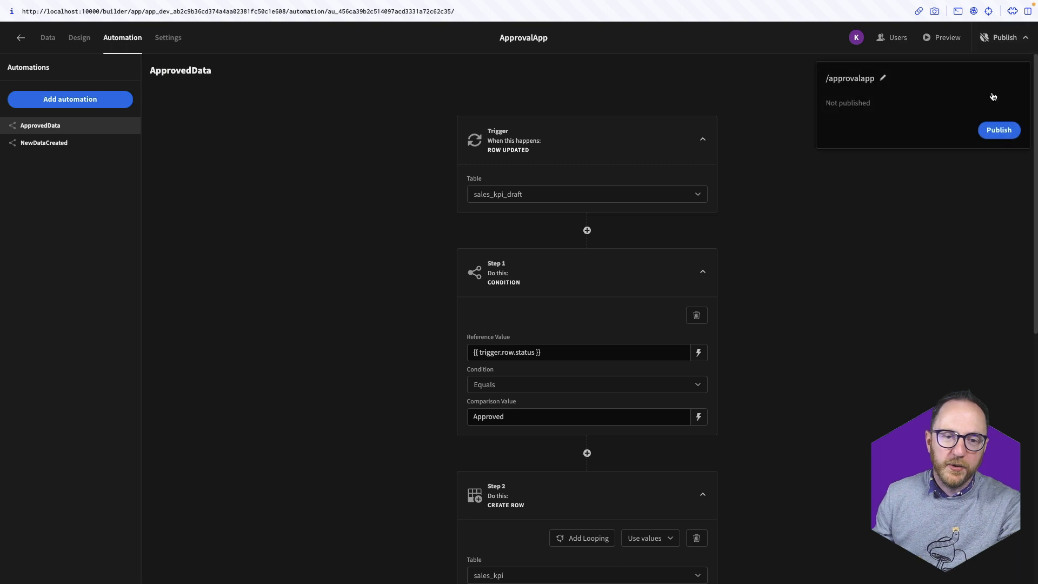
pyautogui.click(1001, 128)
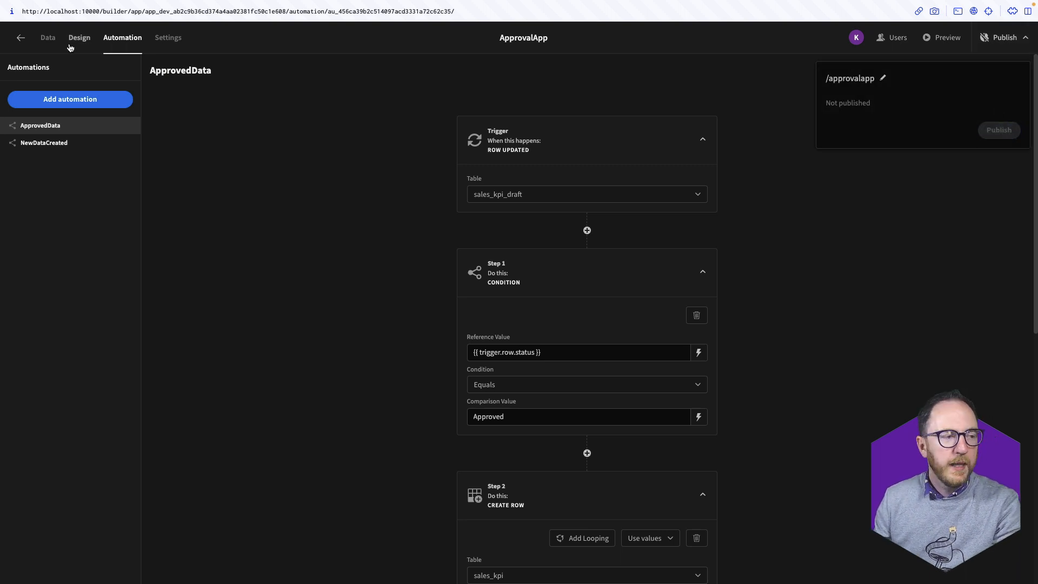
# Delete both Belfast test rows from the sales_kpi table
pyautogui.click(53, 41)
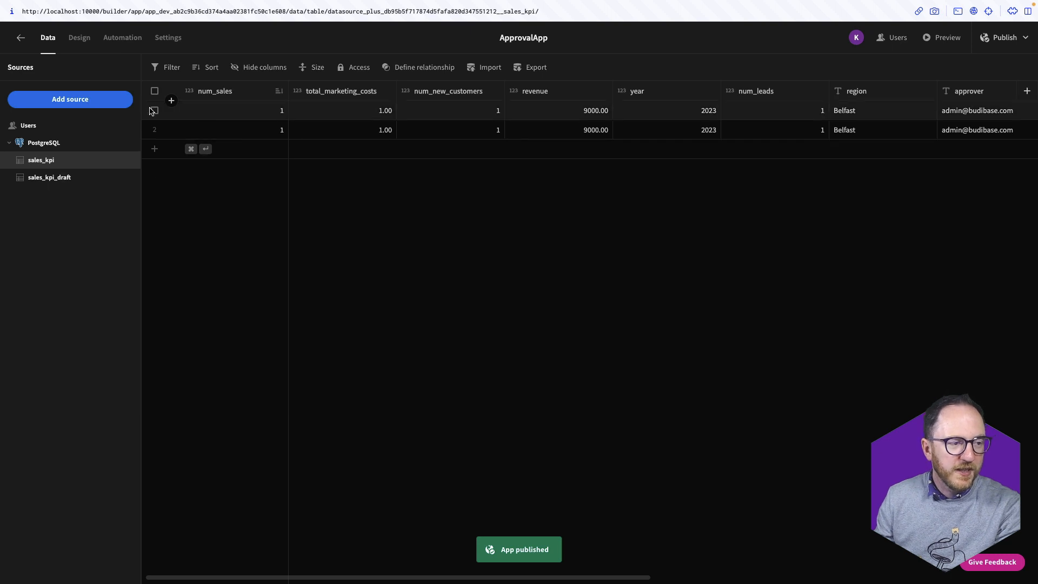
pyautogui.click(153, 111)
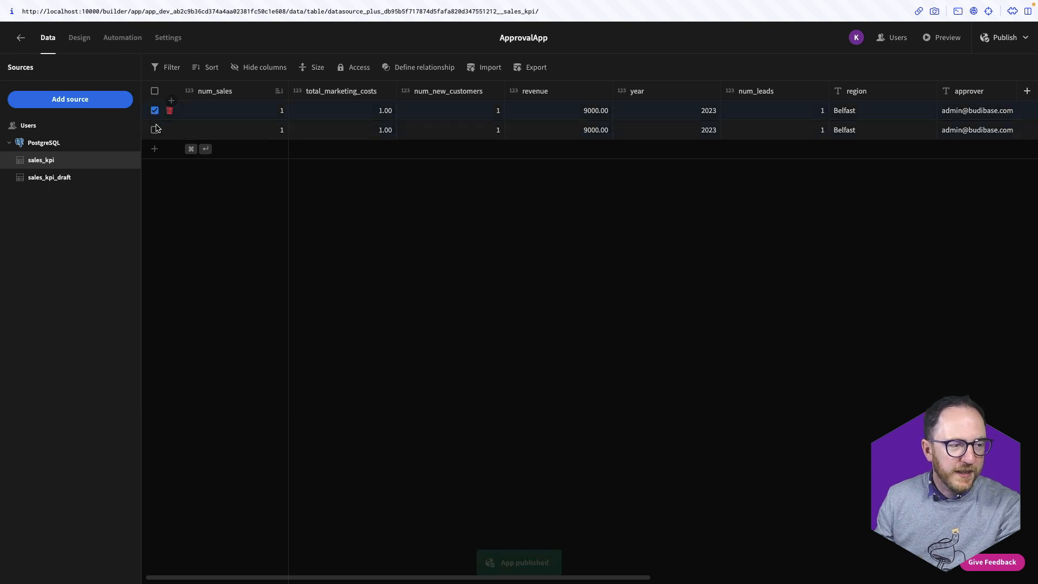
pyautogui.click(155, 130)
pyautogui.click(170, 91)
pyautogui.click(595, 332)
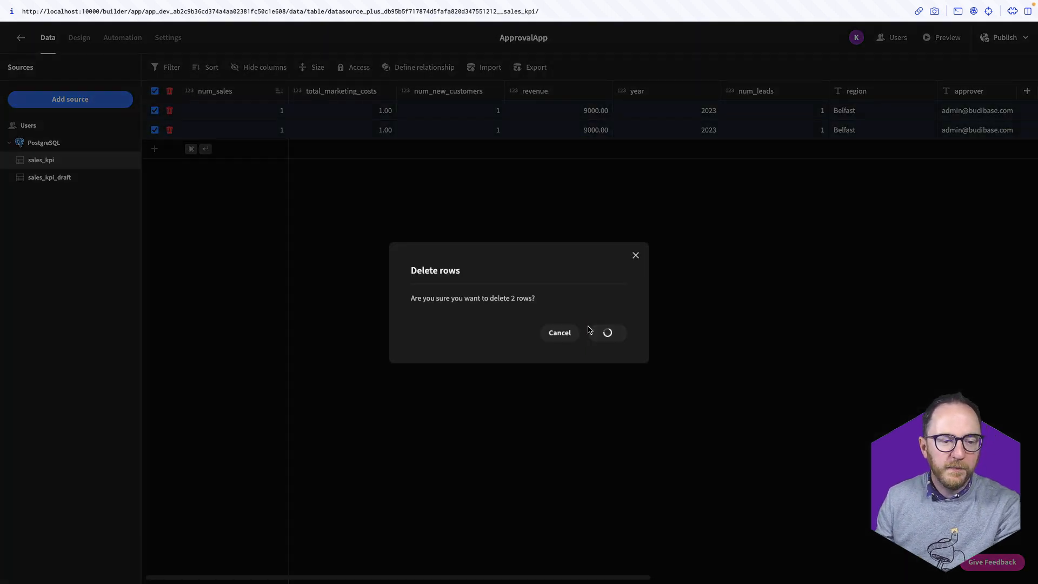
pyautogui.click(1005, 39)
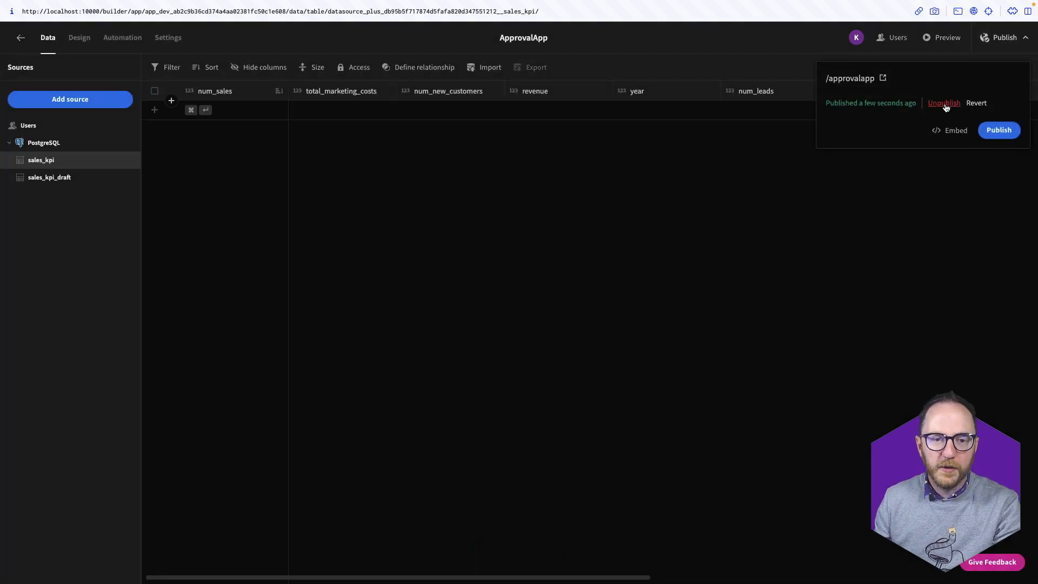
# Set the Belfast July 2023 record to Approved in the published app, save, and return to the builder
pyautogui.click(885, 79)
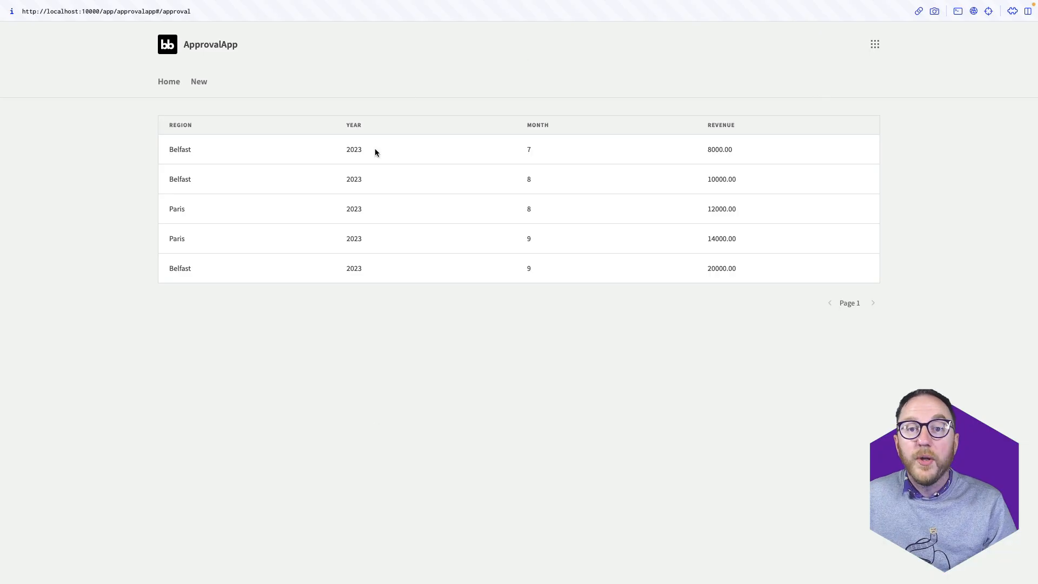
pyautogui.click(419, 163)
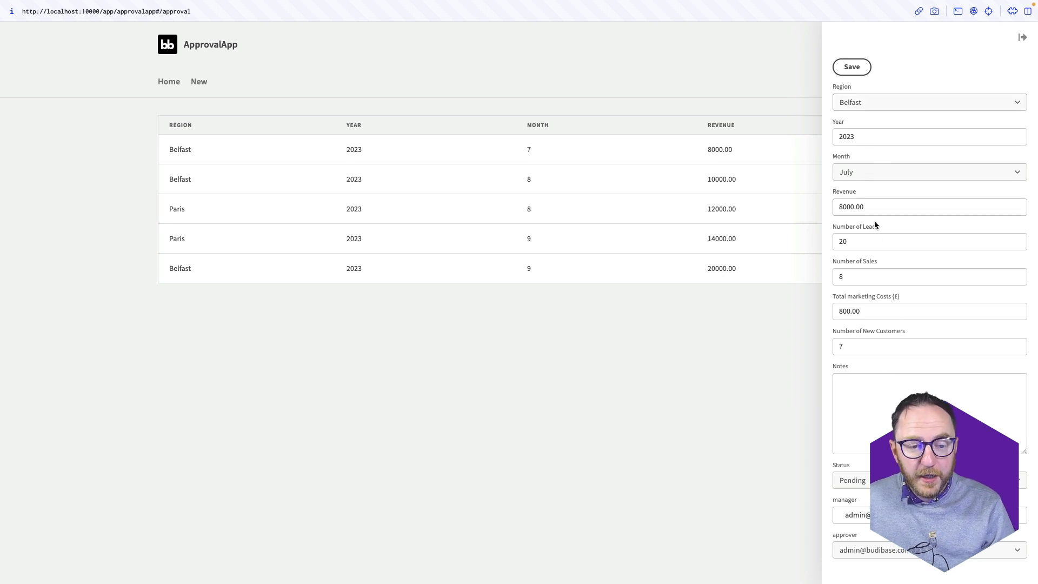
pyautogui.click(868, 412)
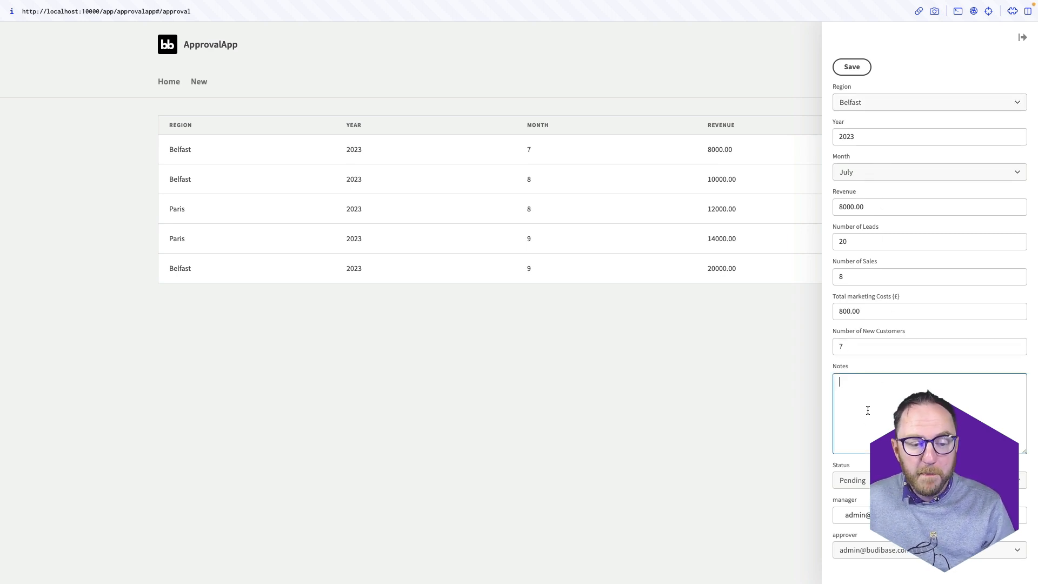
pyautogui.click(848, 480)
pyautogui.click(854, 520)
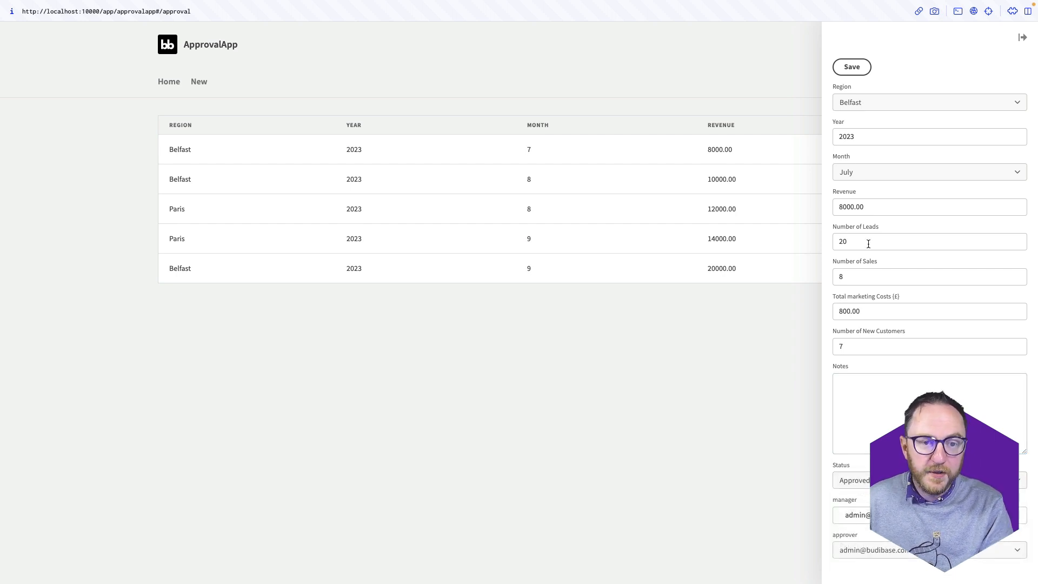
pyautogui.click(842, 75)
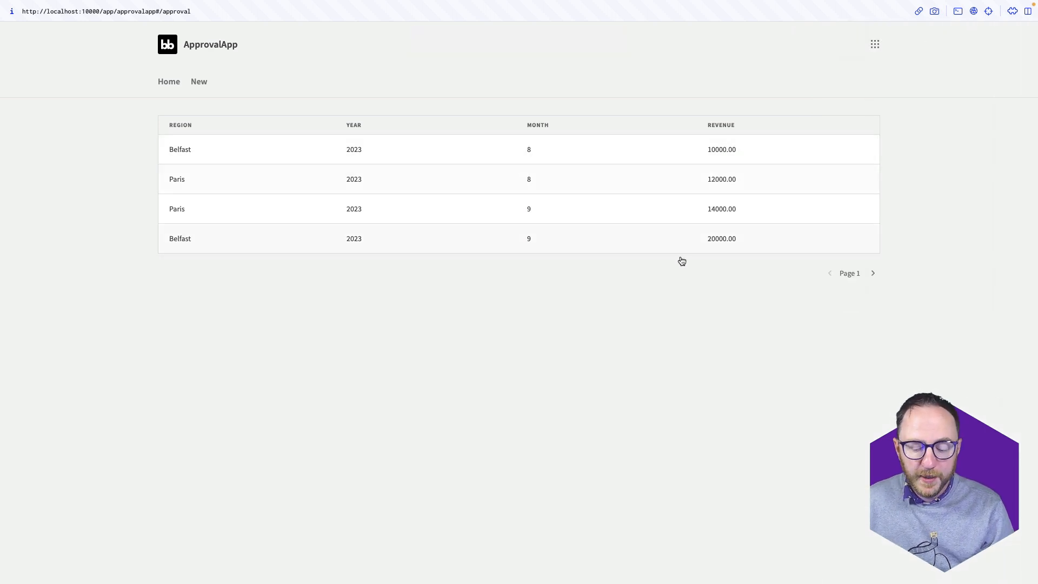
pyautogui.press('super+t')
pyautogui.click(418, 251)
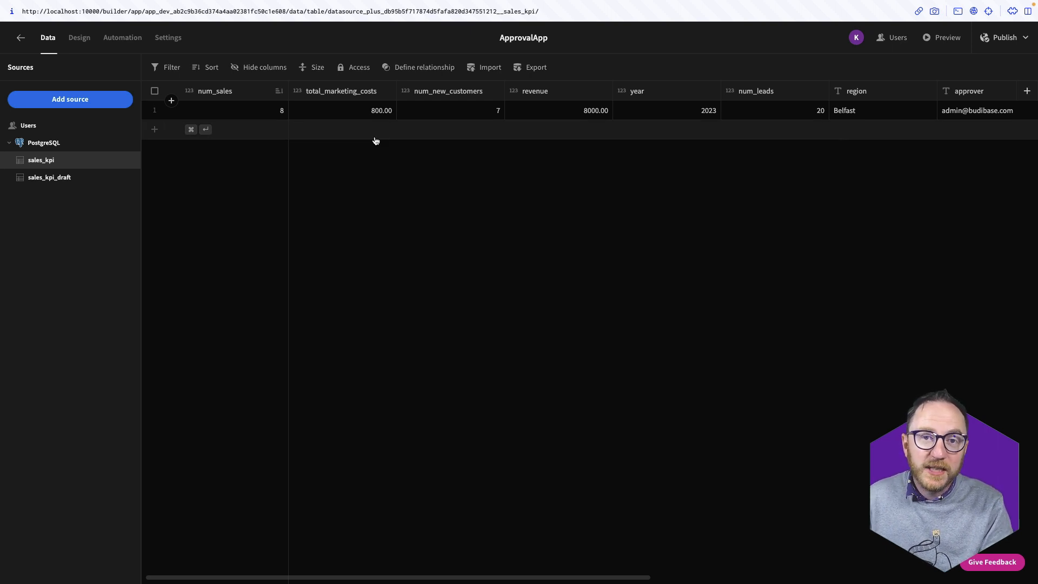
# Review the NewDataCreated run and the 13:19 and latest ApprovedData runs in Automation History
pyautogui.click(162, 44)
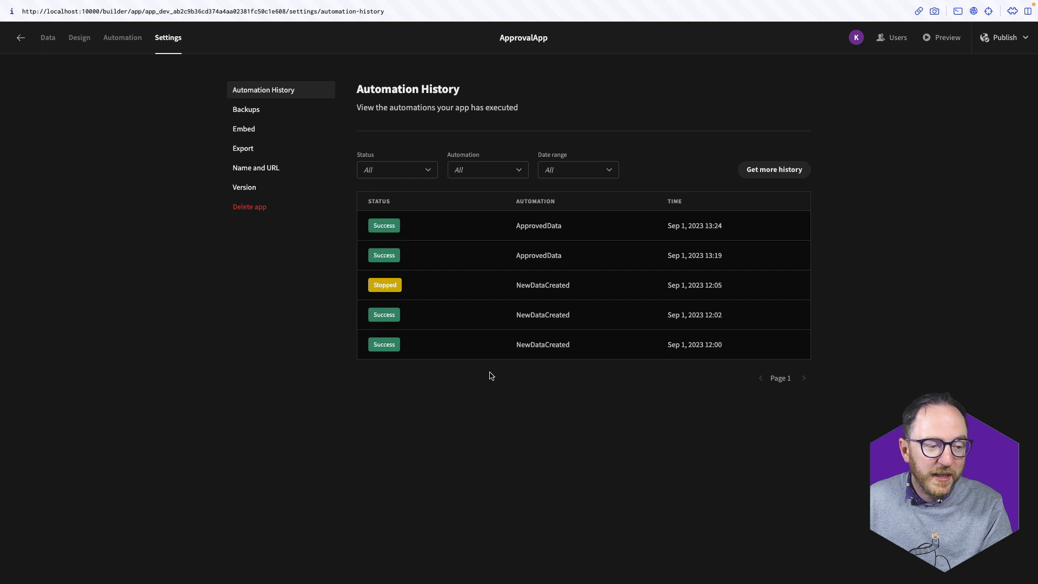
pyautogui.click(386, 349)
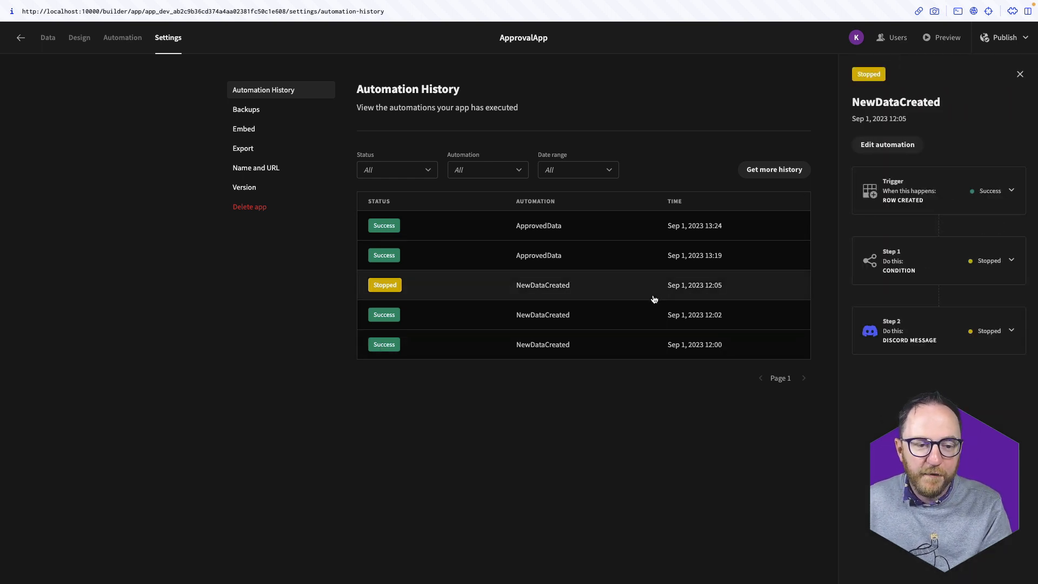
pyautogui.click(654, 250)
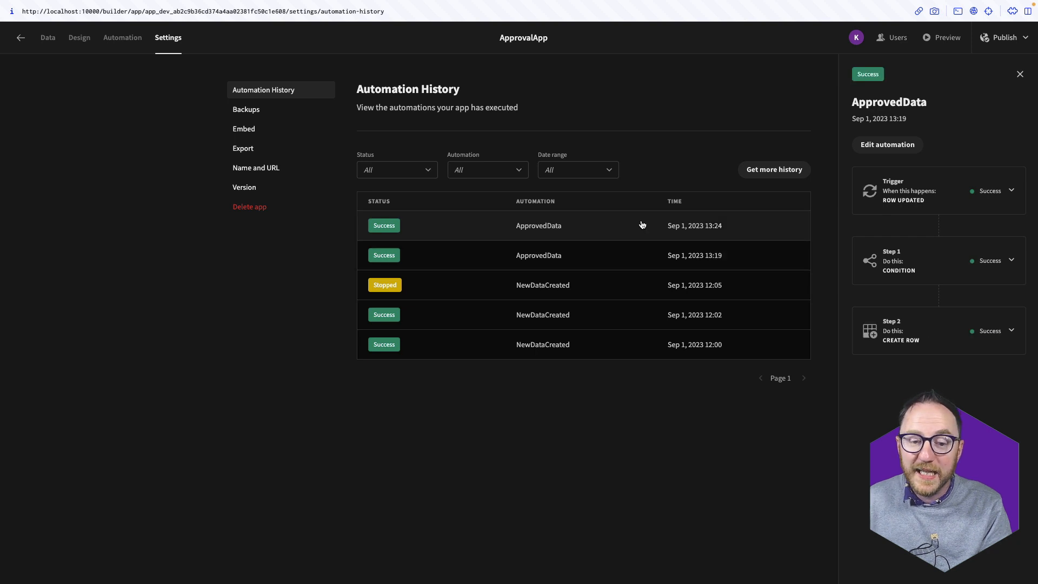
pyautogui.click(643, 225)
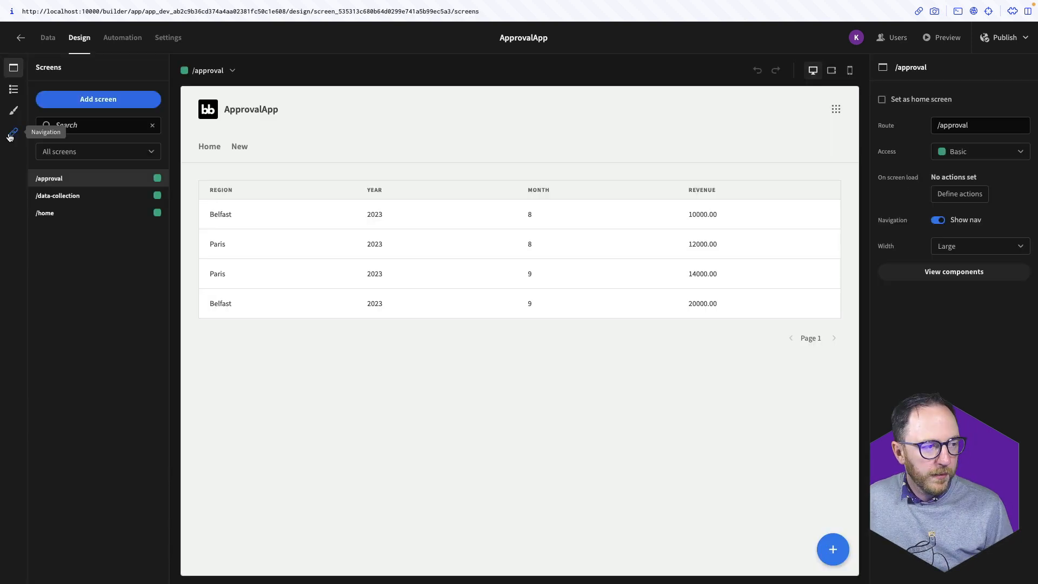
pyautogui.click(14, 132)
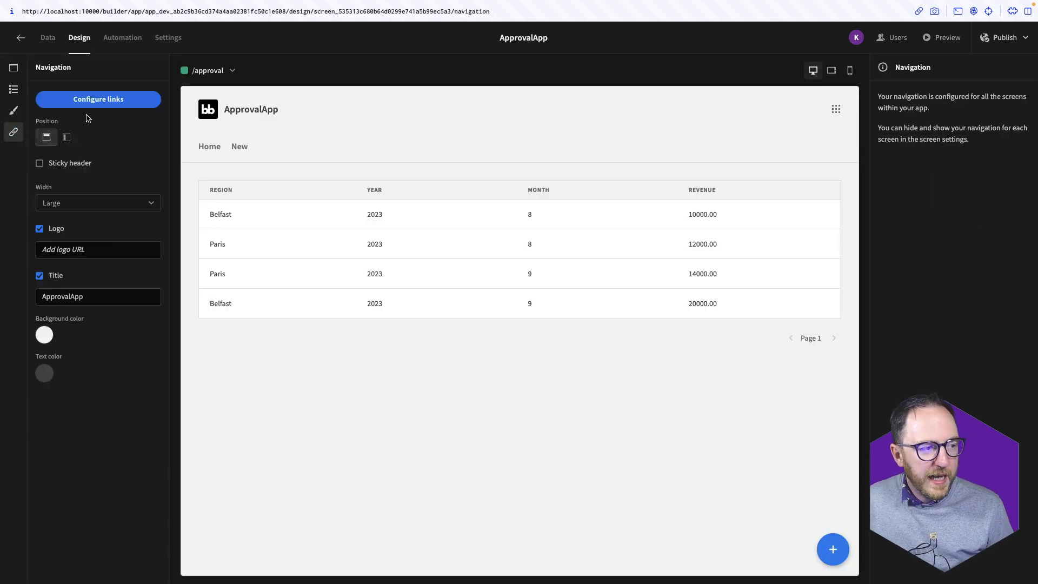
# Apply the Nord dark theme to the app
pyautogui.click(93, 99)
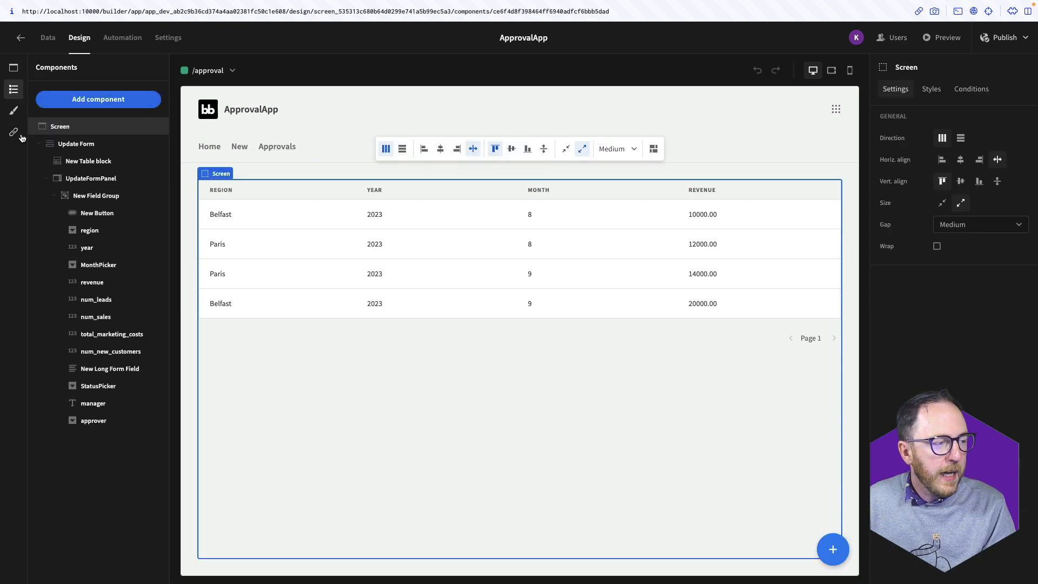
pyautogui.click(14, 131)
pyautogui.click(13, 111)
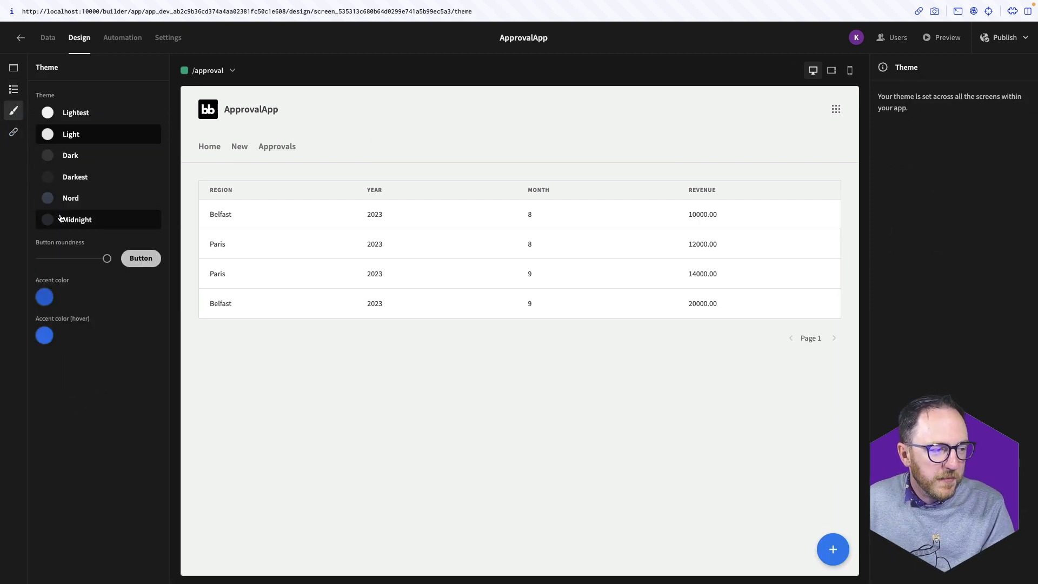
pyautogui.click(55, 201)
pyautogui.click(430, 495)
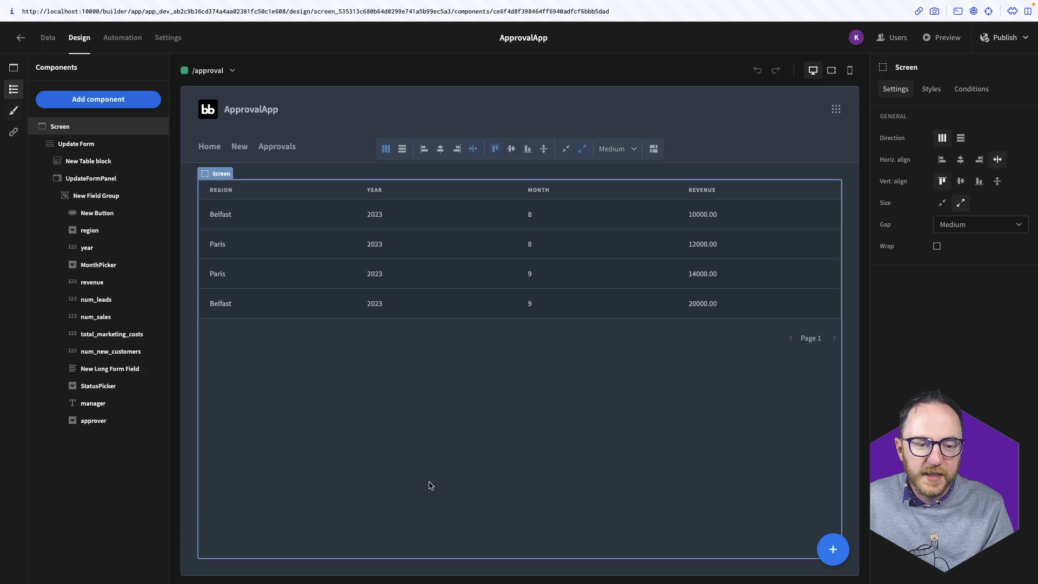
# Preview the running app, visiting the New entry form and returning to Approvals
pyautogui.click(941, 37)
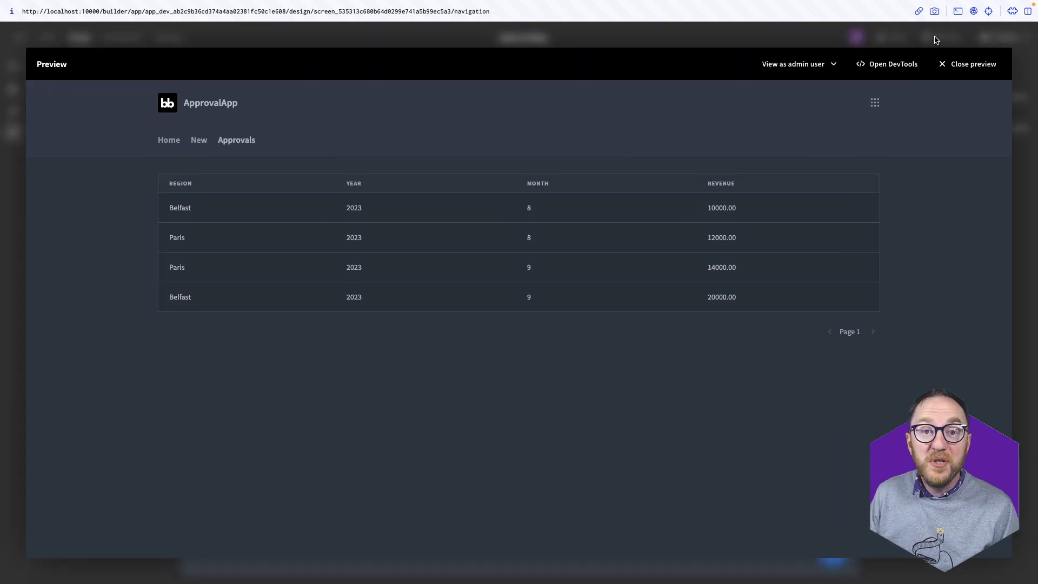
pyautogui.click(199, 140)
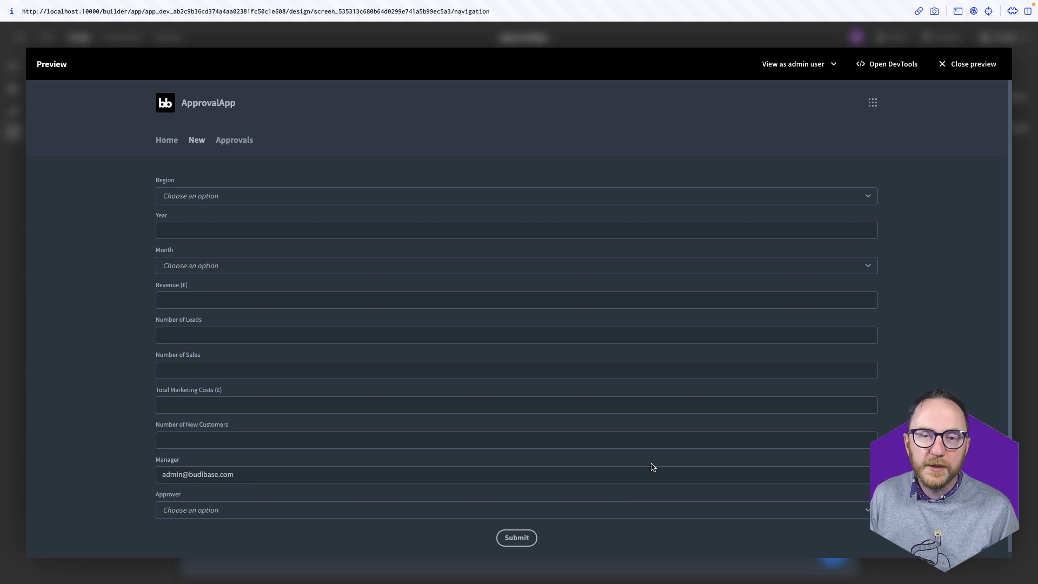
pyautogui.click(220, 144)
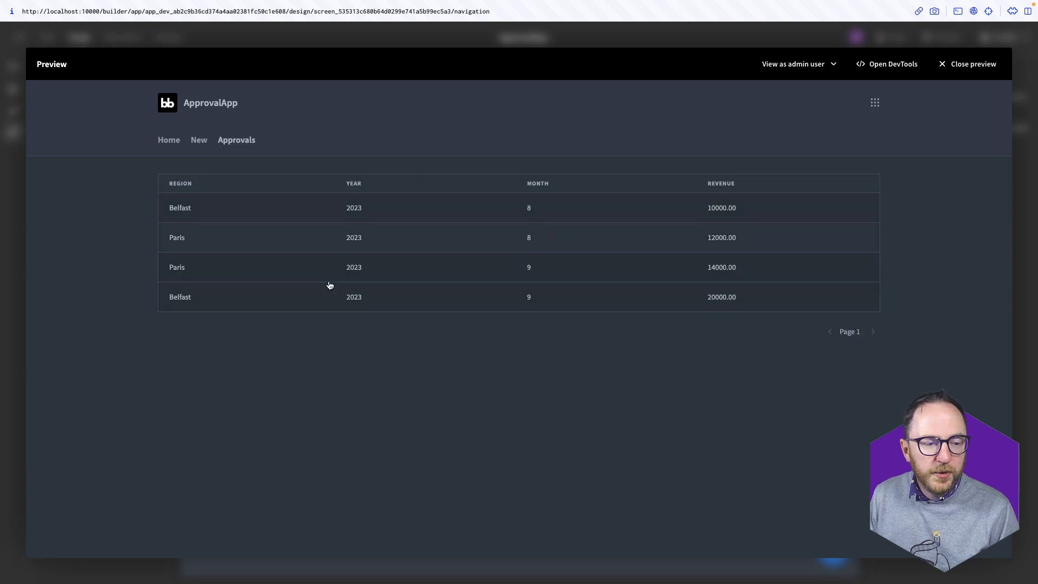
# Inspect the Belfast August record's status options, close it unchanged, and go Home
pyautogui.click(498, 220)
pyautogui.scroll(-1, 829, 486)
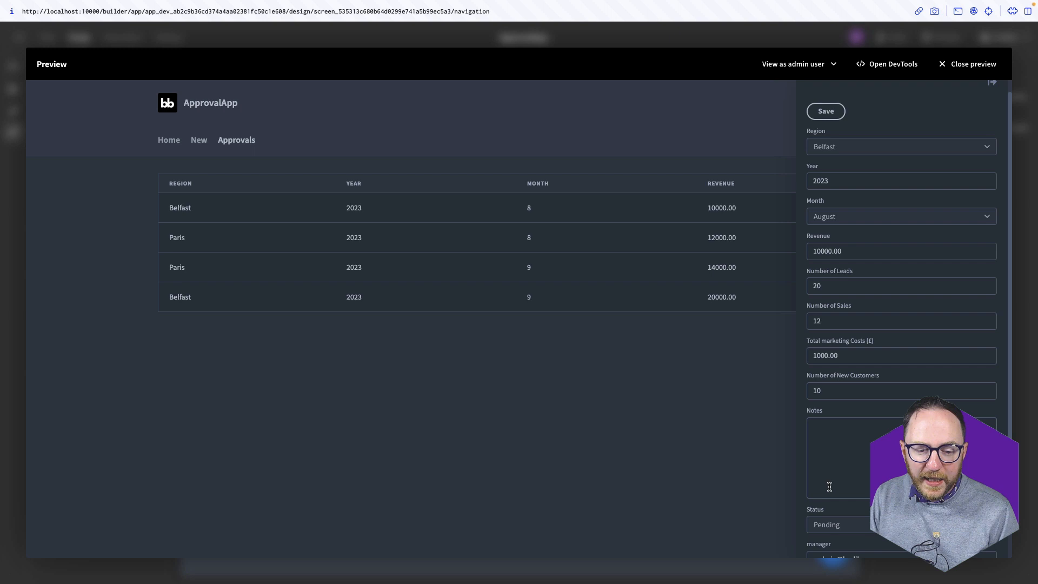
pyautogui.click(857, 525)
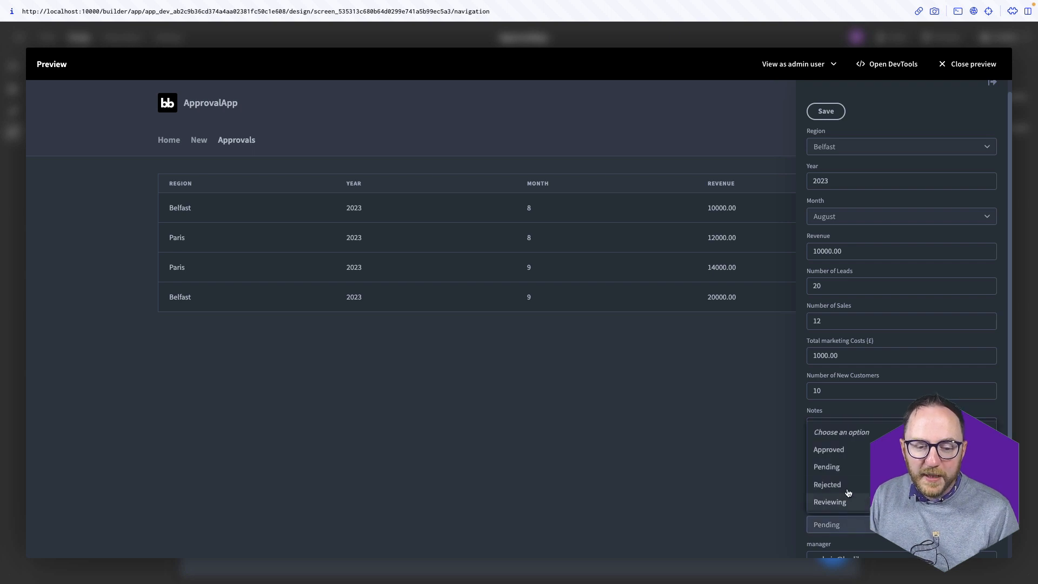
pyautogui.click(631, 468)
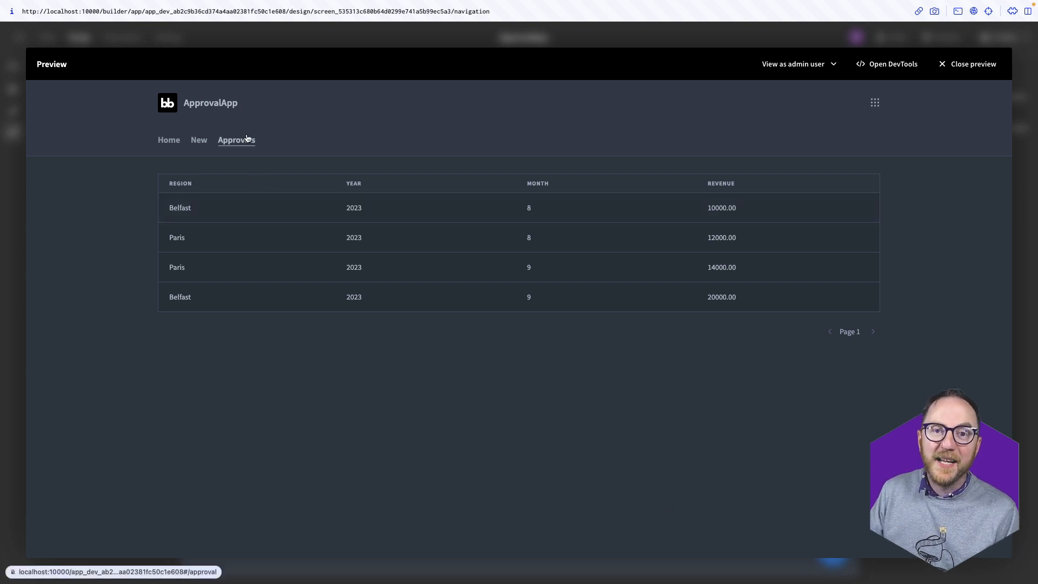
pyautogui.click(158, 143)
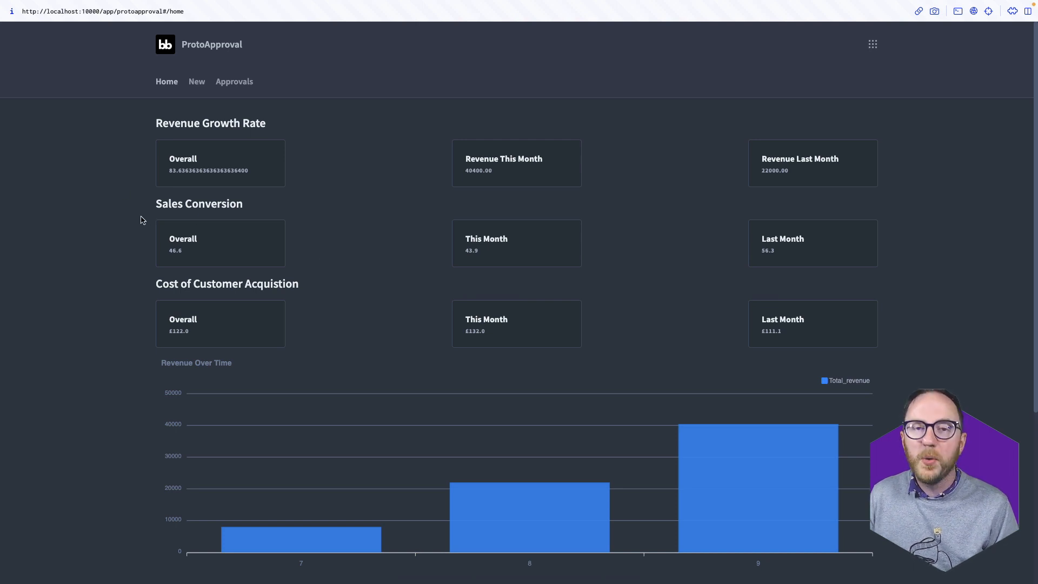
# Scroll down the KPI dashboard to the Revenue Over Time By Region chart and back up
pyautogui.scroll(-4, 110, 205)
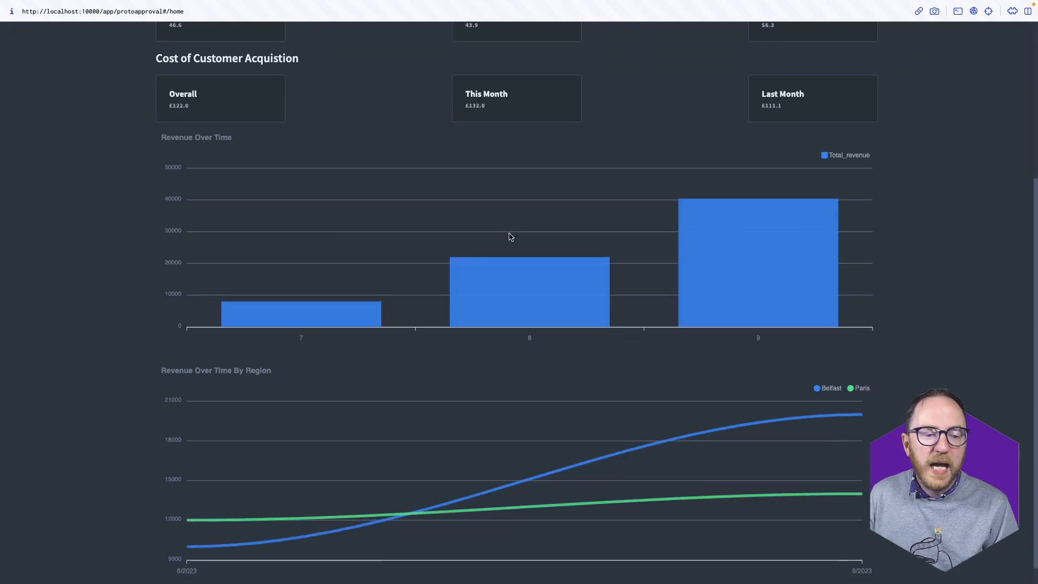
pyautogui.scroll(-1, 82, 370)
pyautogui.scroll(5, 82, 370)
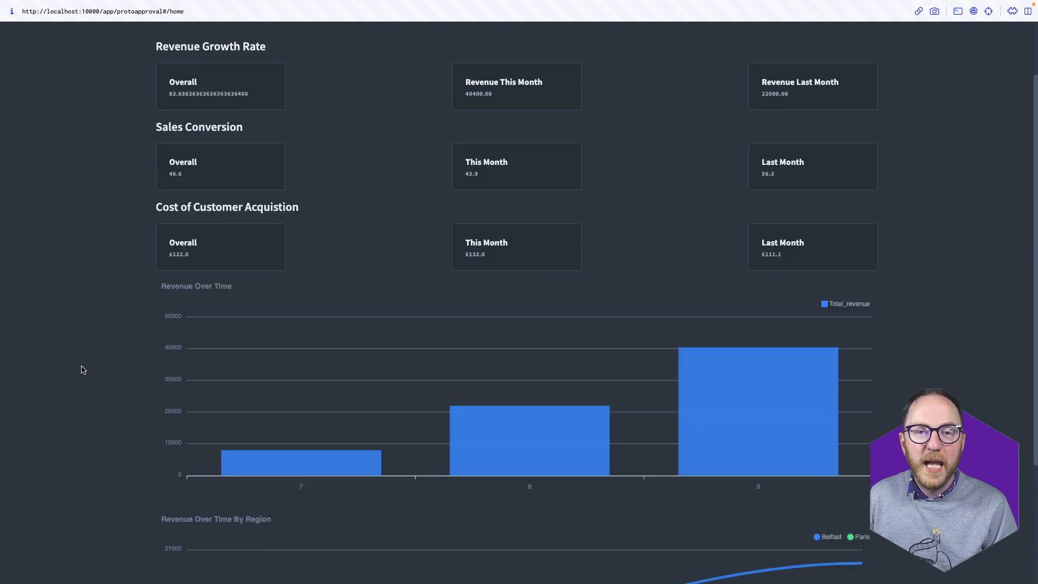